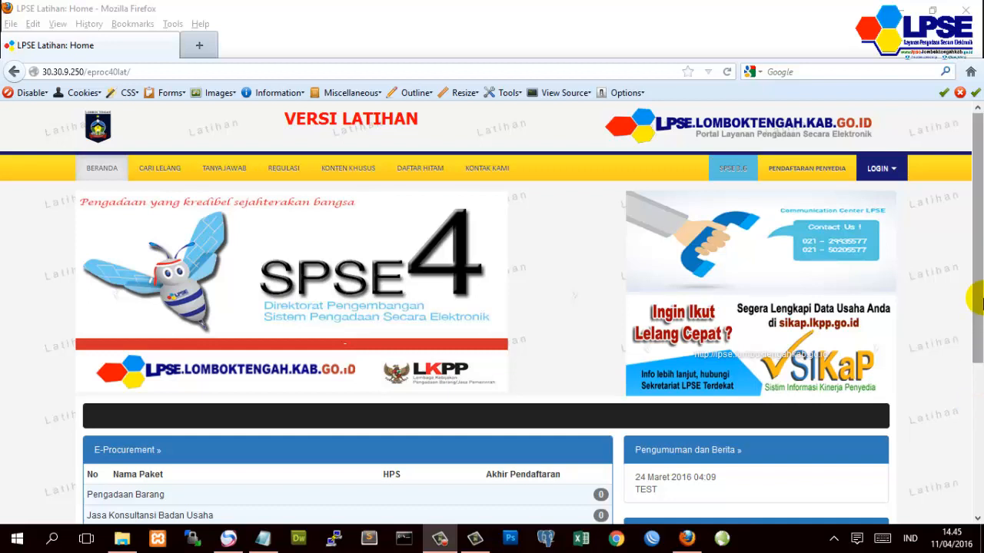
- Log in to SPSE 4 as a Penyedia with the provider's user ID and password
{"action": "left_click", "coordinate": [872, 175]}
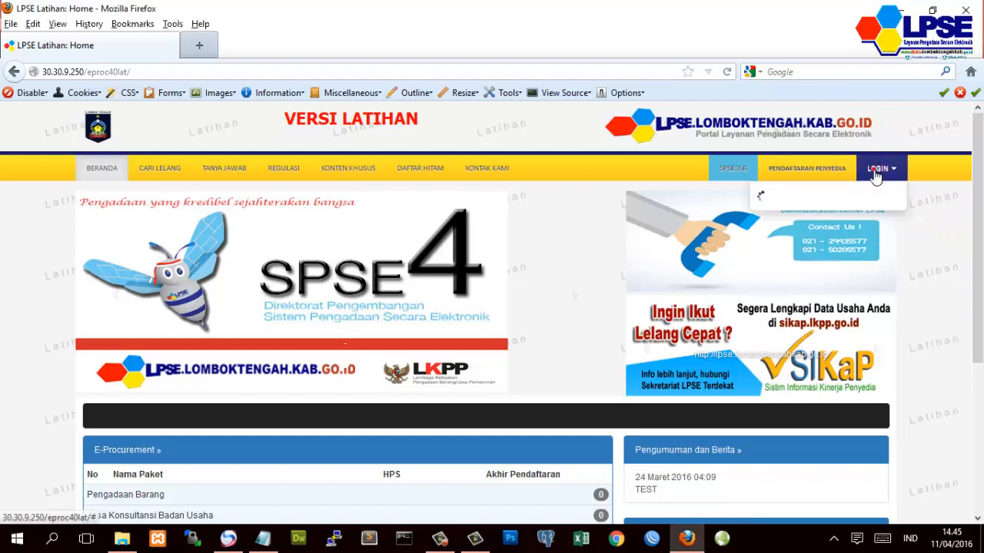
{"action": "left_click", "coordinate": [839, 200]}
{"action": "left_click", "coordinate": [839, 200]}
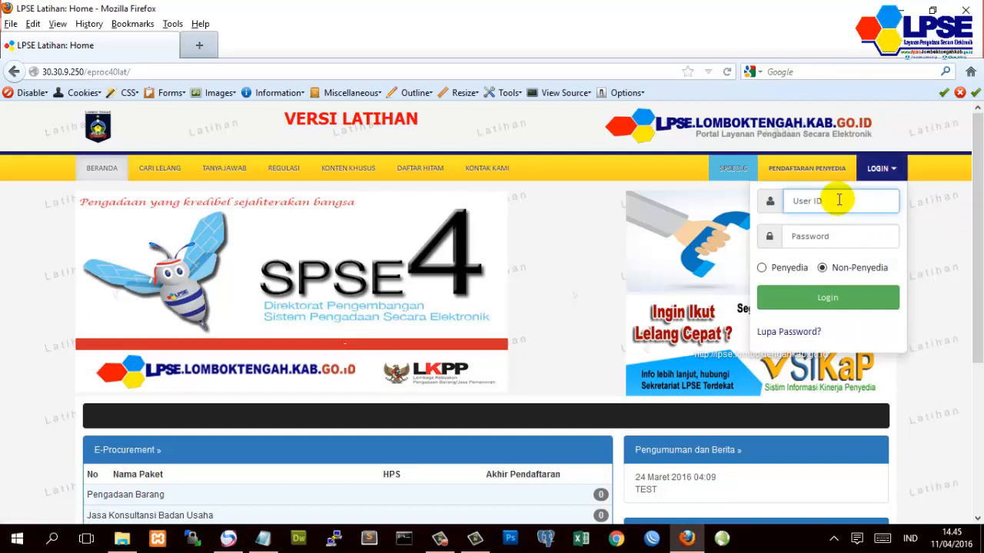
{"action": "type", "text": "a"}
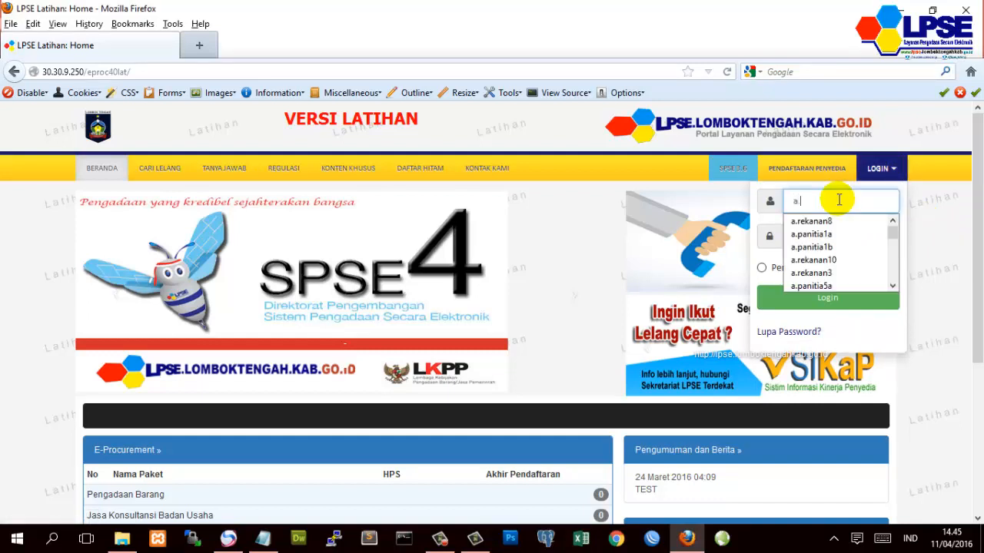
{"action": "type", "text": ".re"}
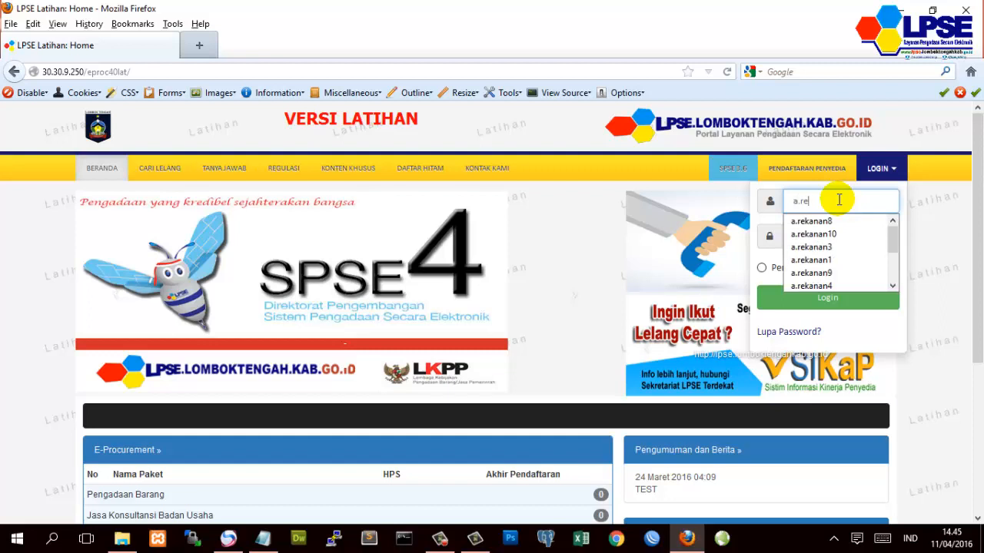
{"action": "type", "text": "kanan1"}
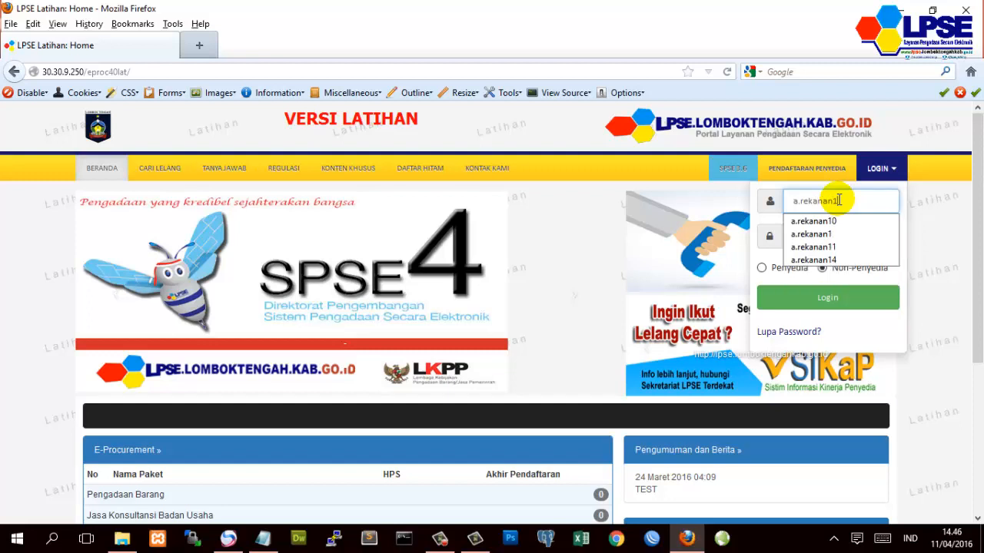
{"action": "type", "text": "0"}
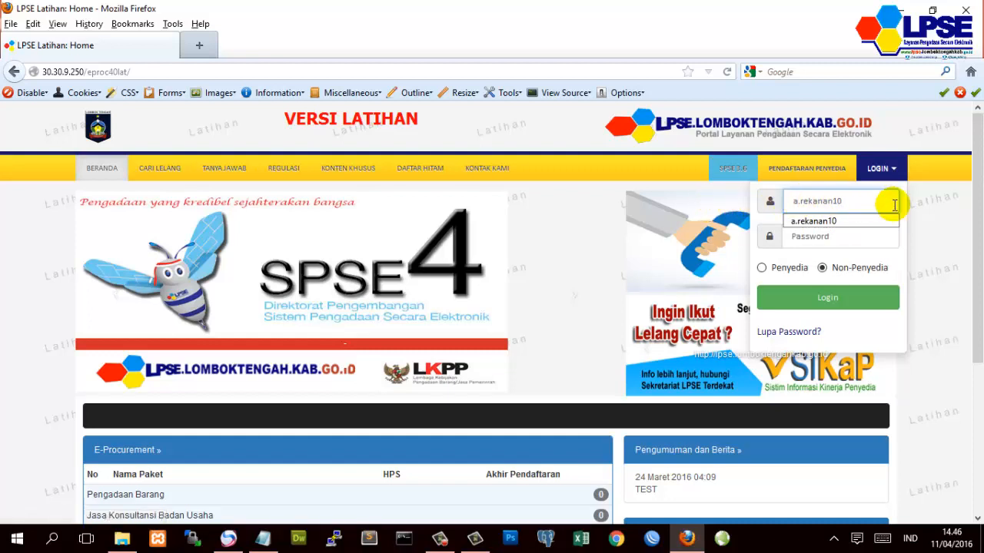
{"action": "key", "text": "Tab"}
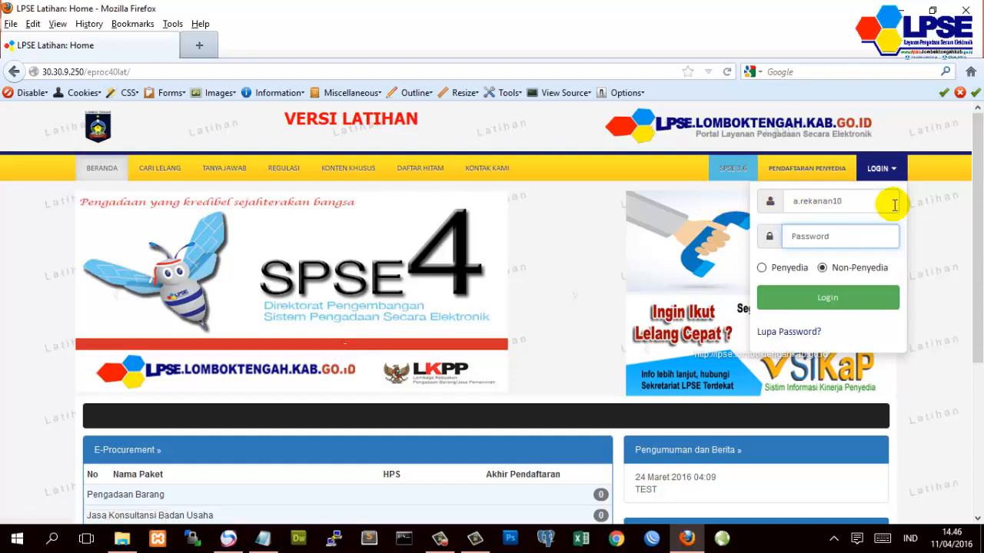
{"action": "type", "text": "123456"}
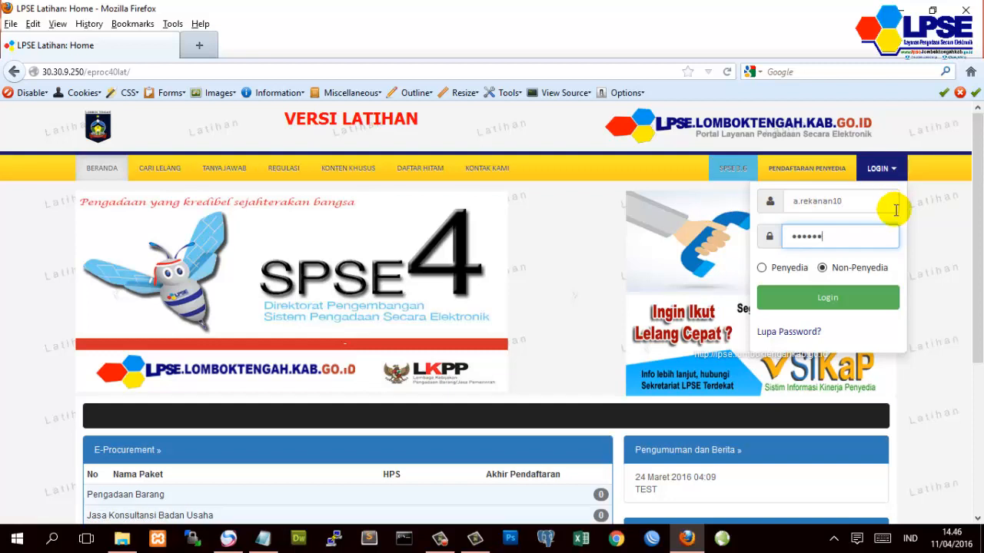
{"action": "left_click", "coordinate": [762, 269]}
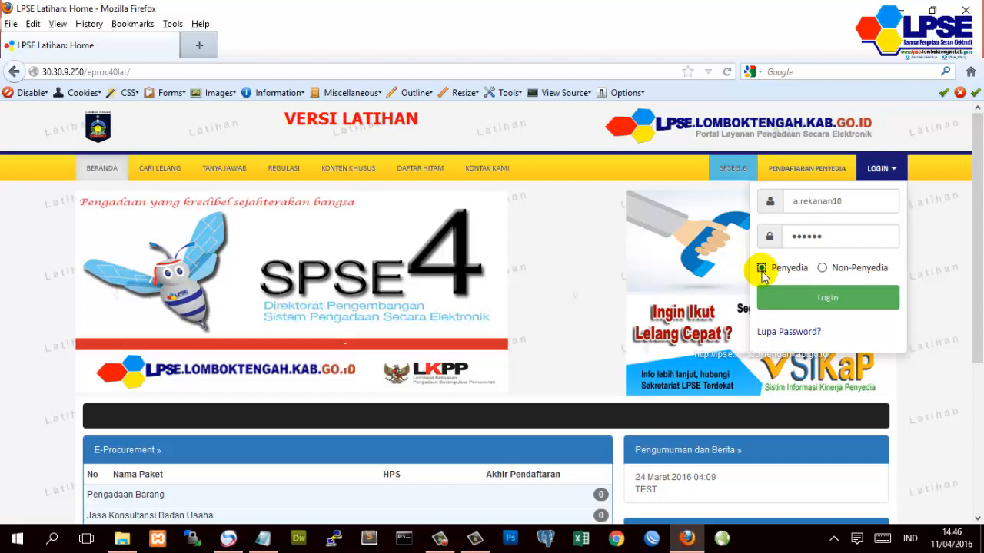
{"action": "left_click", "coordinate": [810, 301]}
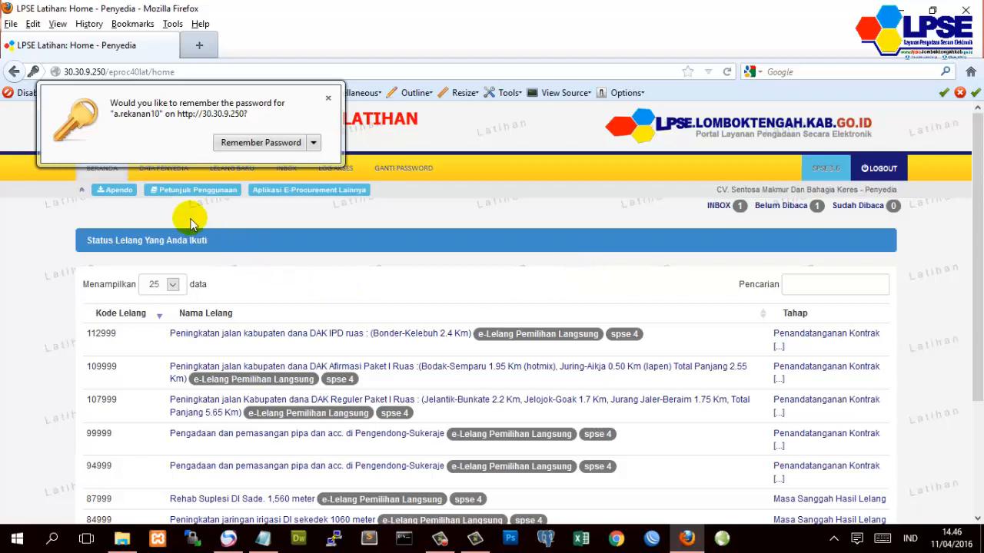
- Join tender 115999 'Pengadaan Terop' from LELANG BARU by agreeing to the integrity pact
{"action": "left_click", "coordinate": [234, 170]}
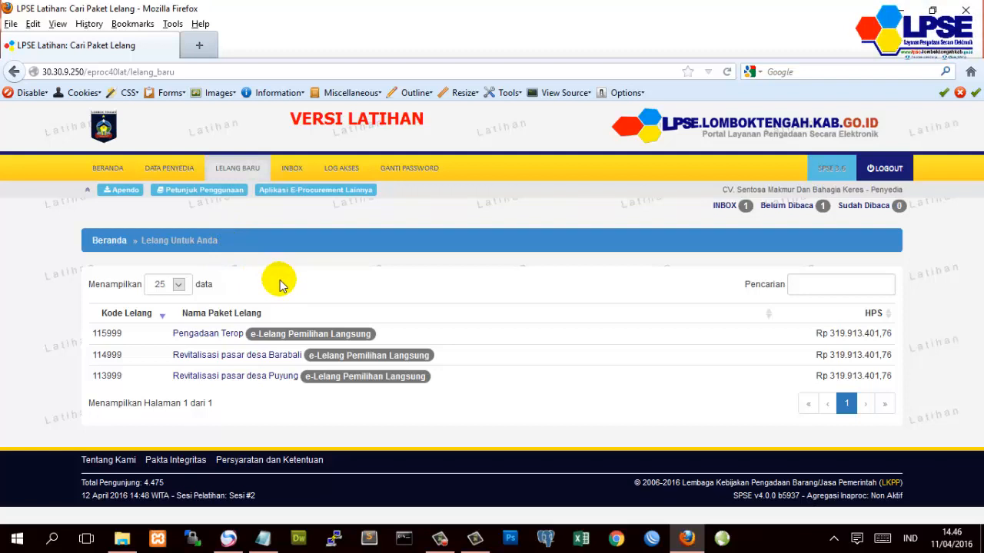
{"action": "left_click", "coordinate": [220, 341]}
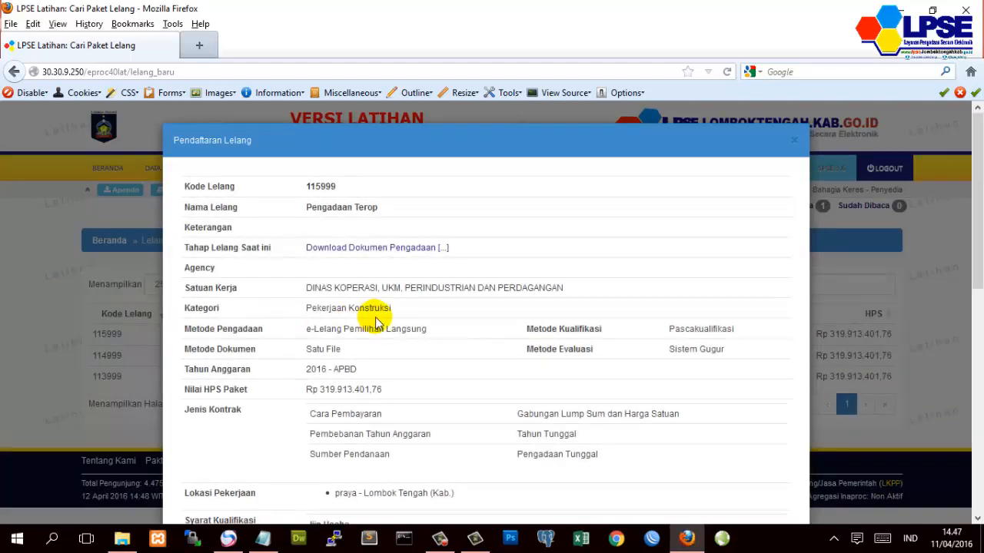
{"action": "scroll", "coordinate": [449, 321], "scroll_direction": "down", "scroll_amount": 5}
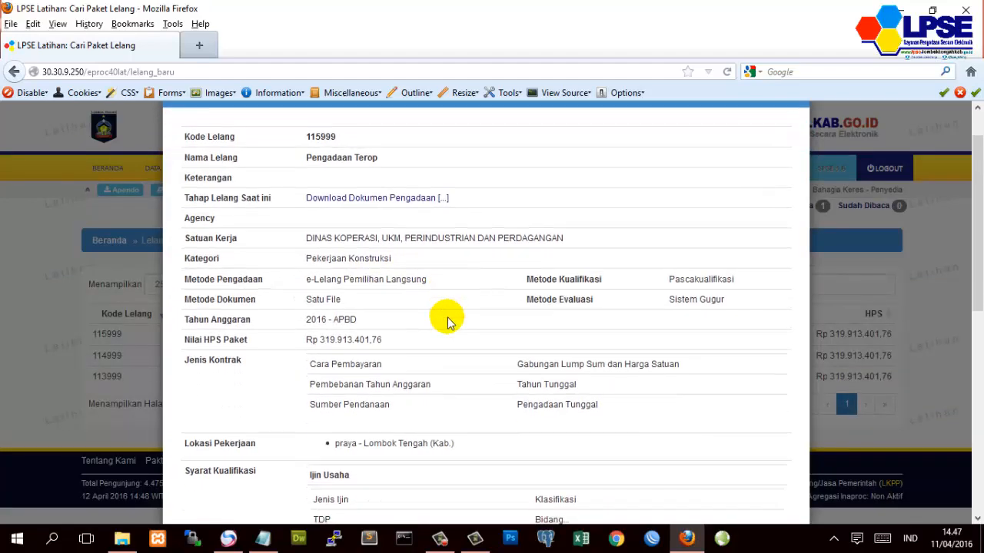
{"action": "scroll", "coordinate": [450, 321], "scroll_direction": "down", "scroll_amount": 4}
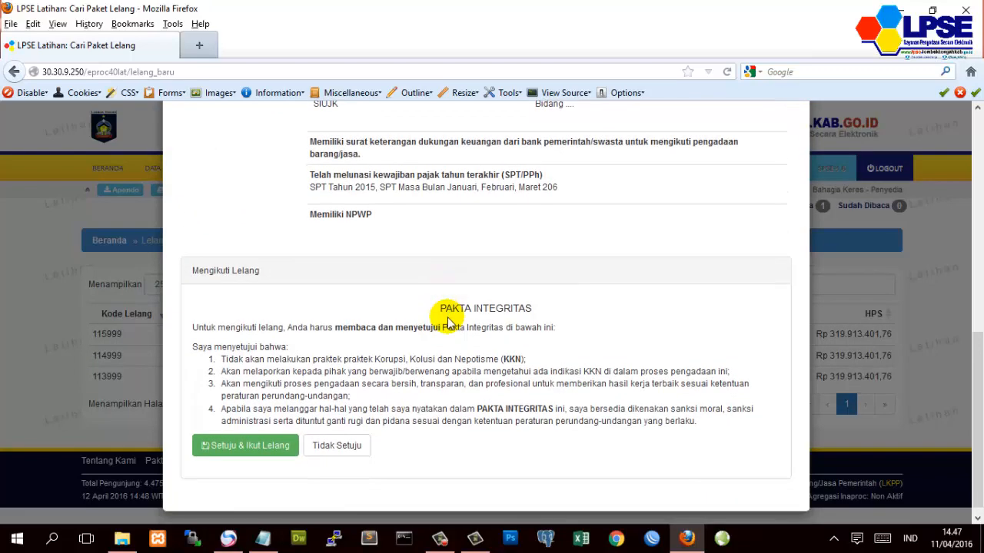
{"action": "left_click", "coordinate": [241, 451]}
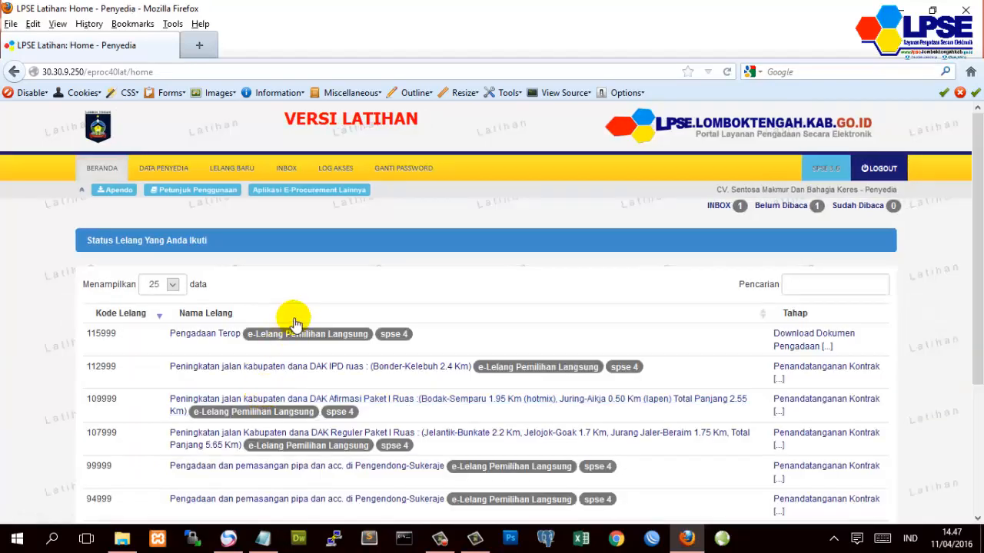
- Join tender 113999 'Revitalisasi pasar desa Puyung' by agreeing to the integrity pact
{"action": "left_click", "coordinate": [240, 175]}
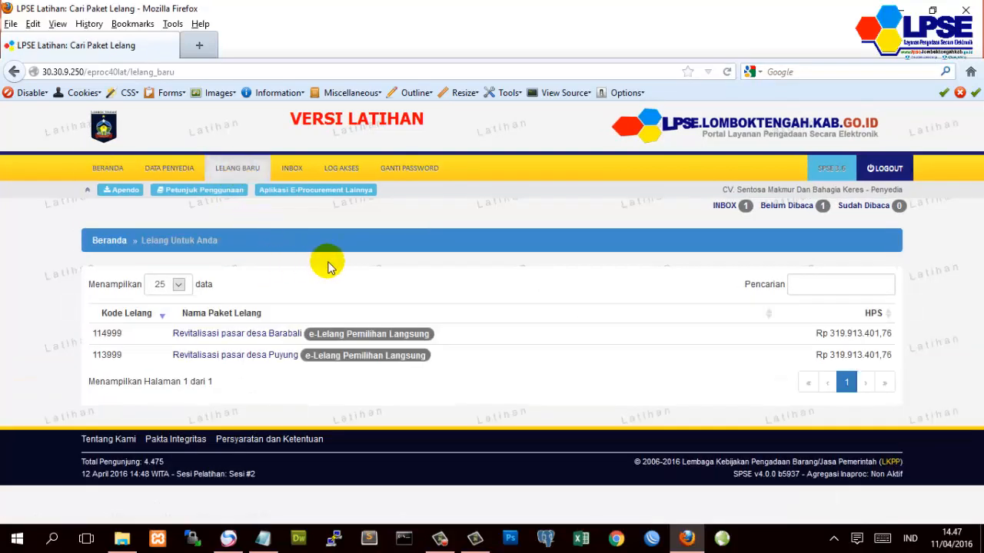
{"action": "left_click", "coordinate": [243, 357]}
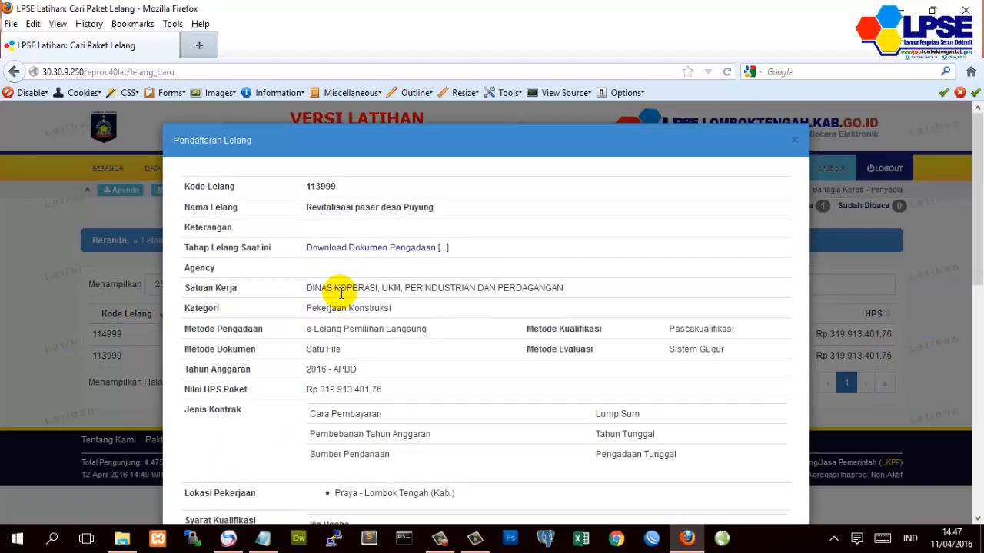
{"action": "scroll", "coordinate": [341, 293], "scroll_direction": "down", "scroll_amount": 9}
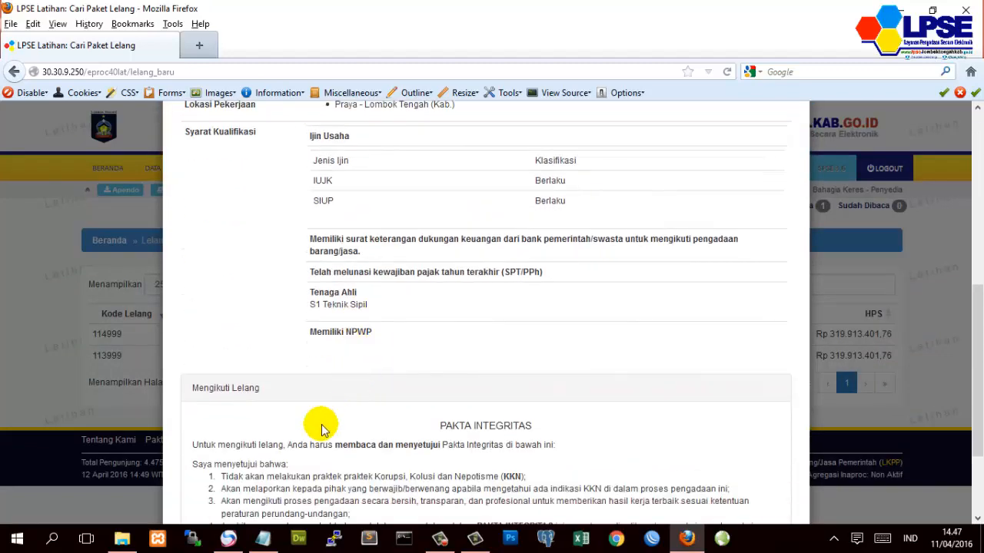
{"action": "scroll", "coordinate": [321, 429], "scroll_direction": "down", "scroll_amount": 3}
{"action": "left_click", "coordinate": [252, 436]}
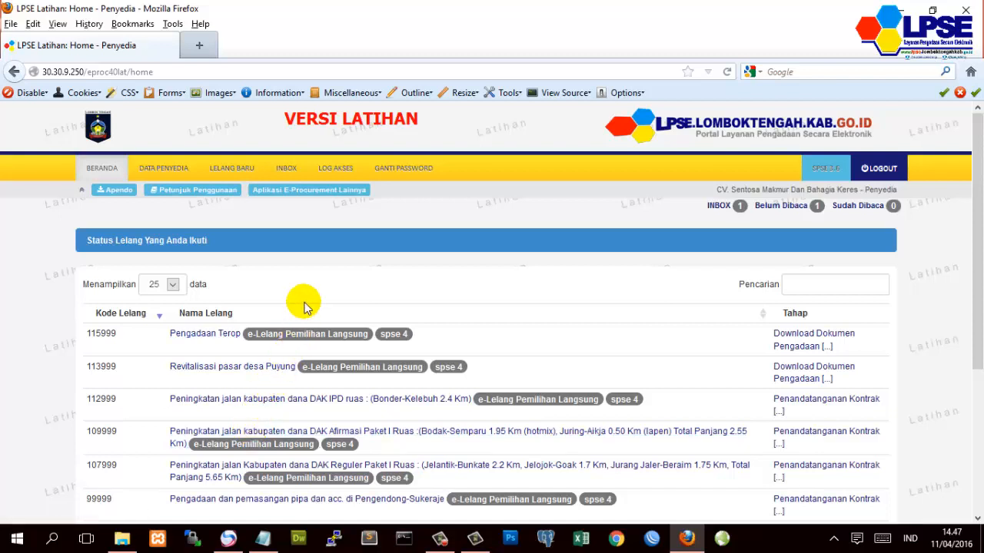
- Open the existing business licence under Ijin Usaha and change its type to SIUJK
{"action": "left_click", "coordinate": [171, 172]}
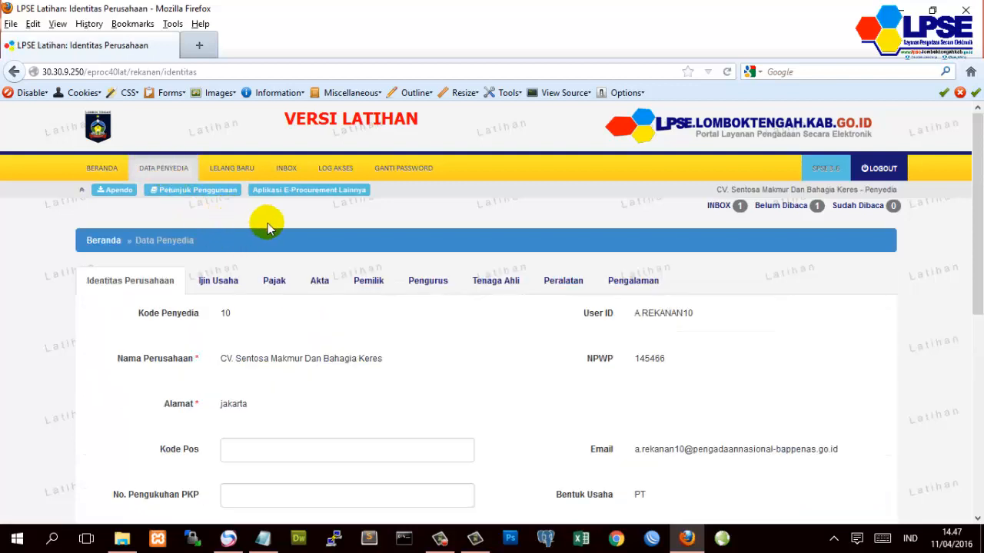
{"action": "left_click", "coordinate": [235, 290]}
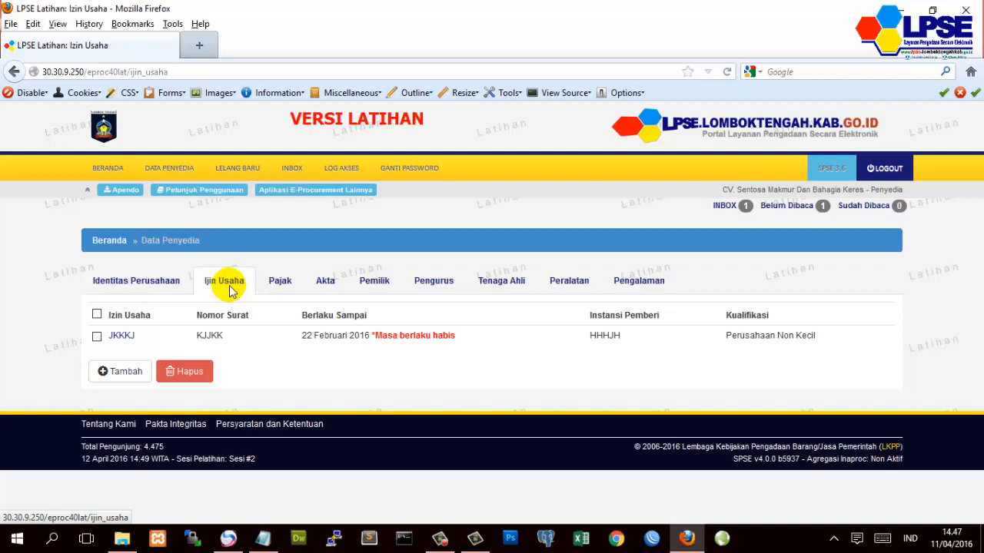
{"action": "left_click", "coordinate": [123, 336]}
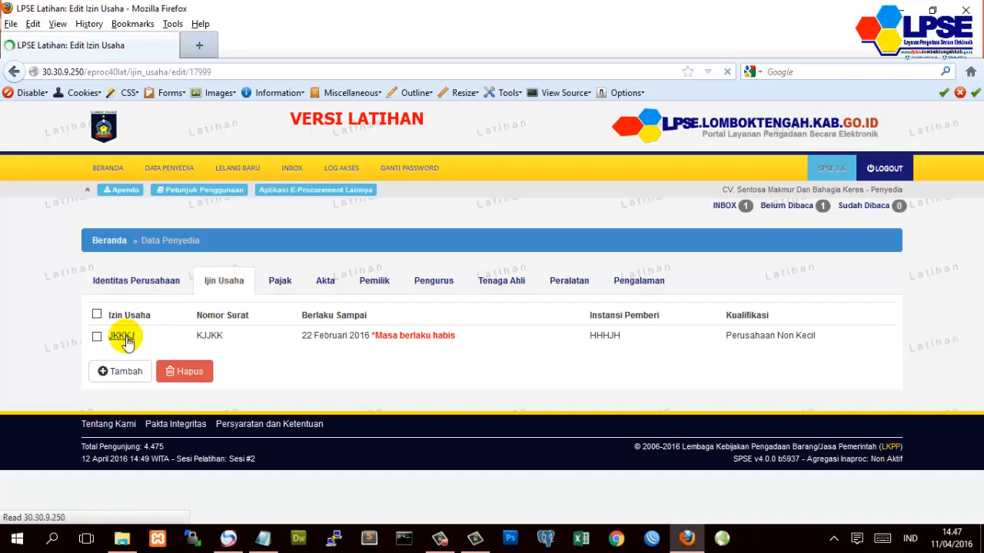
{"action": "left_click_drag", "start_coordinate": [263, 319], "coordinate": [222, 316]}
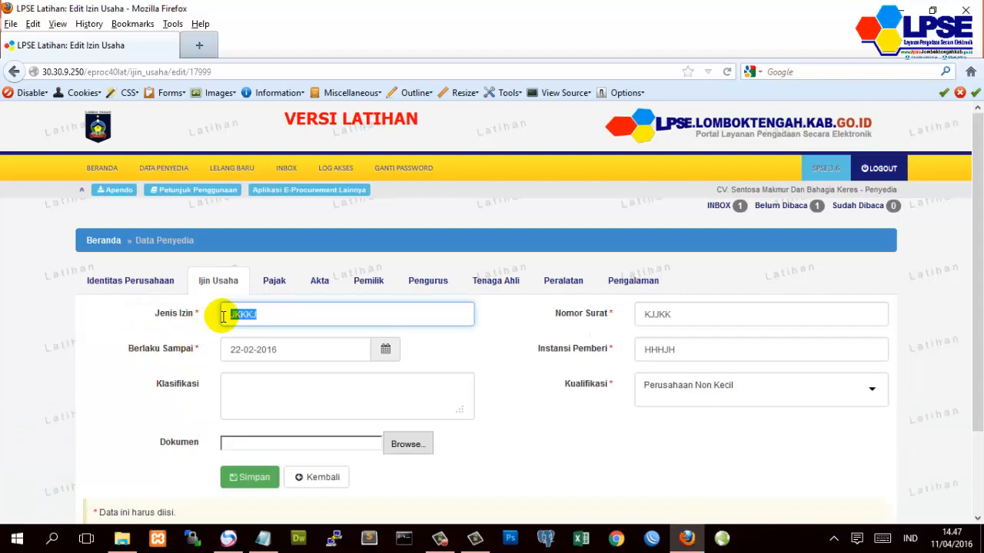
{"action": "type", "text": "s"}
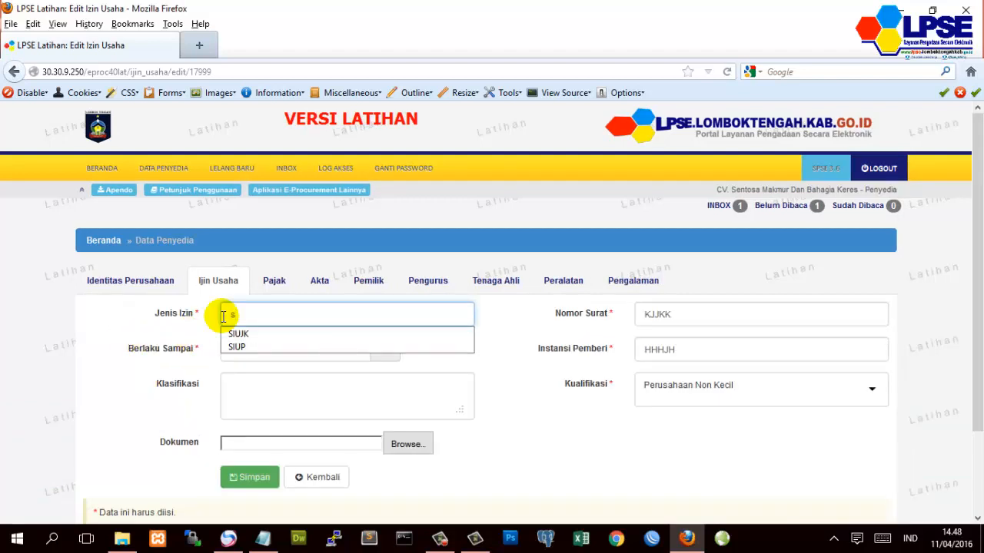
{"action": "key", "text": "BackSpace"}
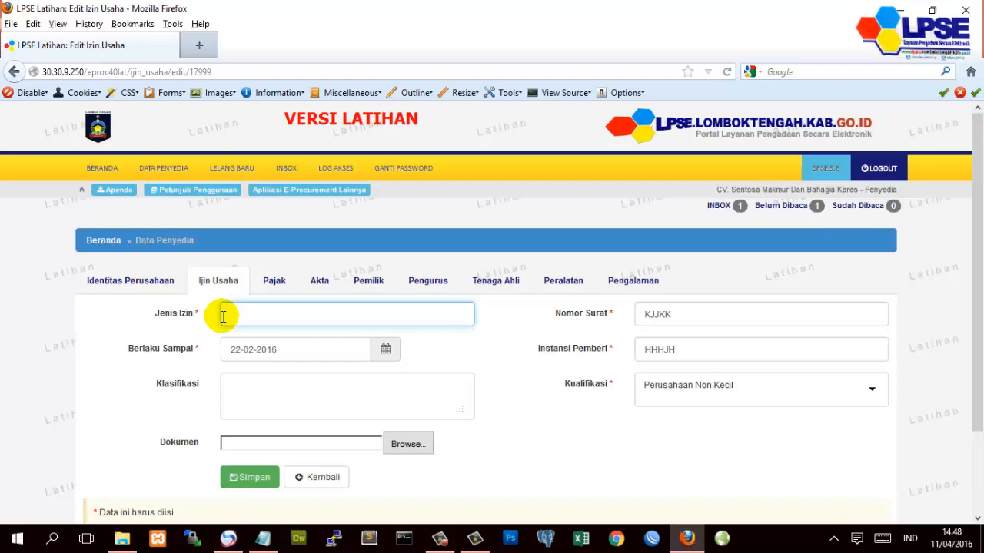
{"action": "type", "text": "SIUKK"}
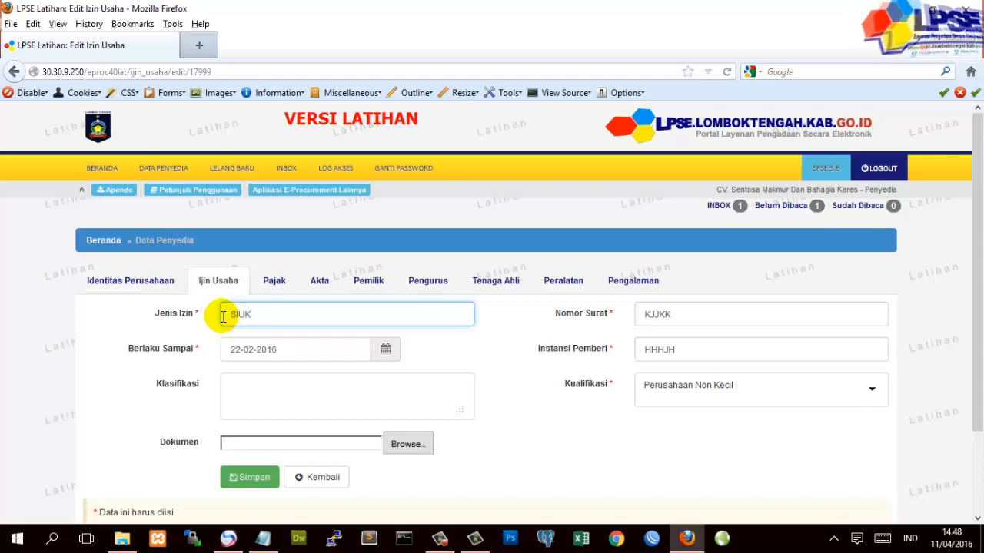
{"action": "key", "text": "BackSpace"}
{"action": "key", "text": "BackSpace"}
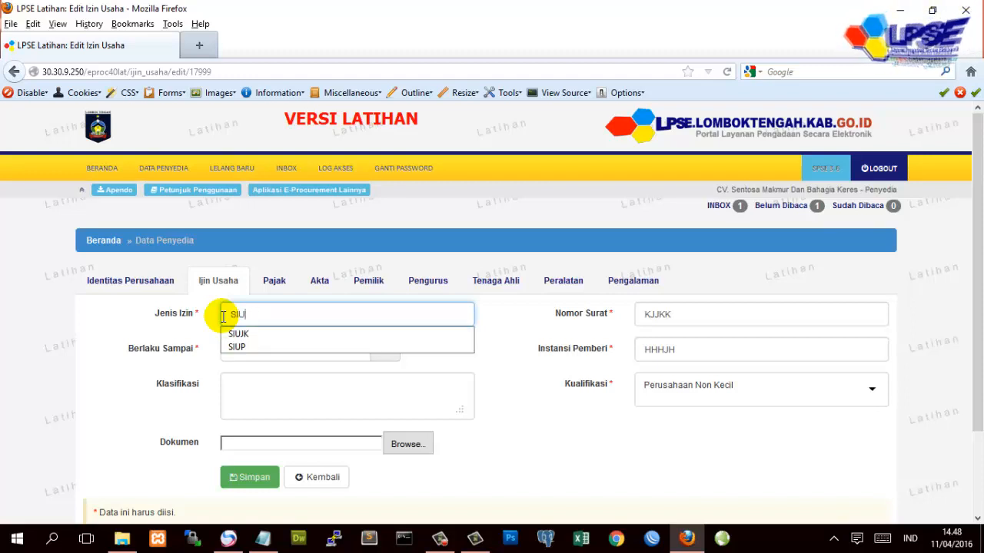
{"action": "type", "text": "JK"}
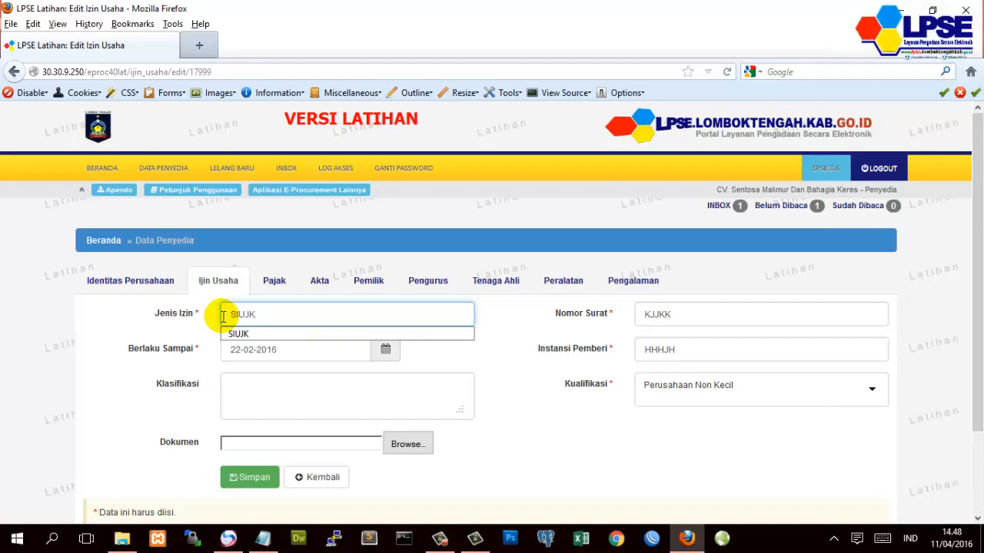
{"action": "left_click", "coordinate": [60, 315]}
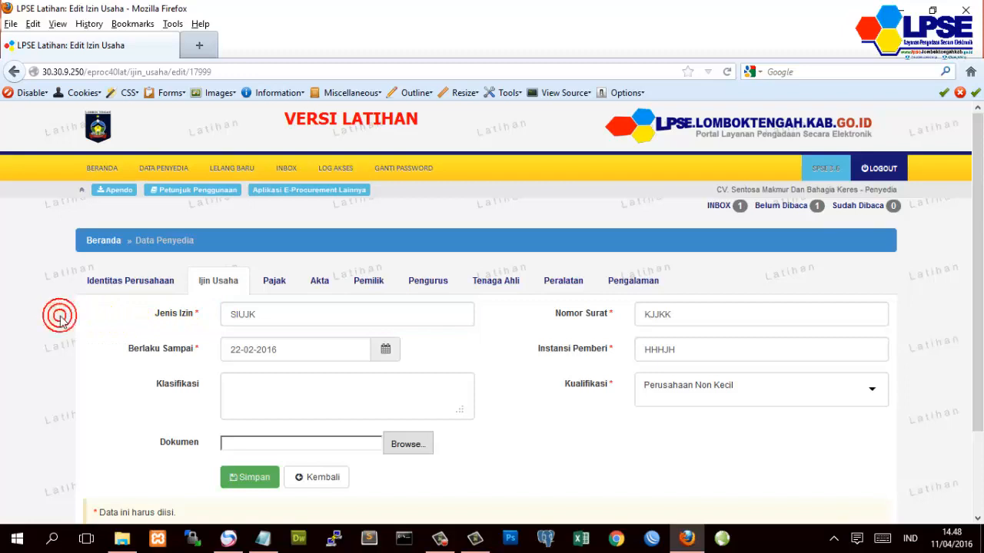
- Set the licence expiry date to 01 January 2017
{"action": "left_click", "coordinate": [389, 358]}
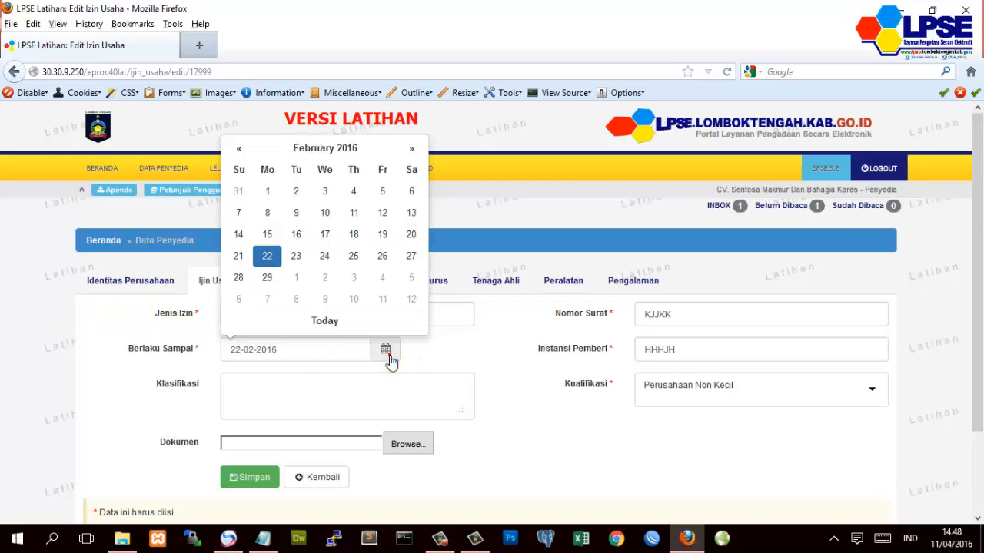
{"action": "left_click", "coordinate": [412, 149]}
{"action": "left_click", "coordinate": [412, 149]}
{"action": "left_click", "coordinate": [412, 149]}
{"action": "left_click", "coordinate": [412, 149]}
{"action": "left_click", "coordinate": [412, 149]}
{"action": "left_click", "coordinate": [412, 149]}
{"action": "left_click", "coordinate": [412, 149]}
{"action": "left_click", "coordinate": [412, 150]}
{"action": "left_click", "coordinate": [412, 149]}
{"action": "left_click", "coordinate": [412, 150]}
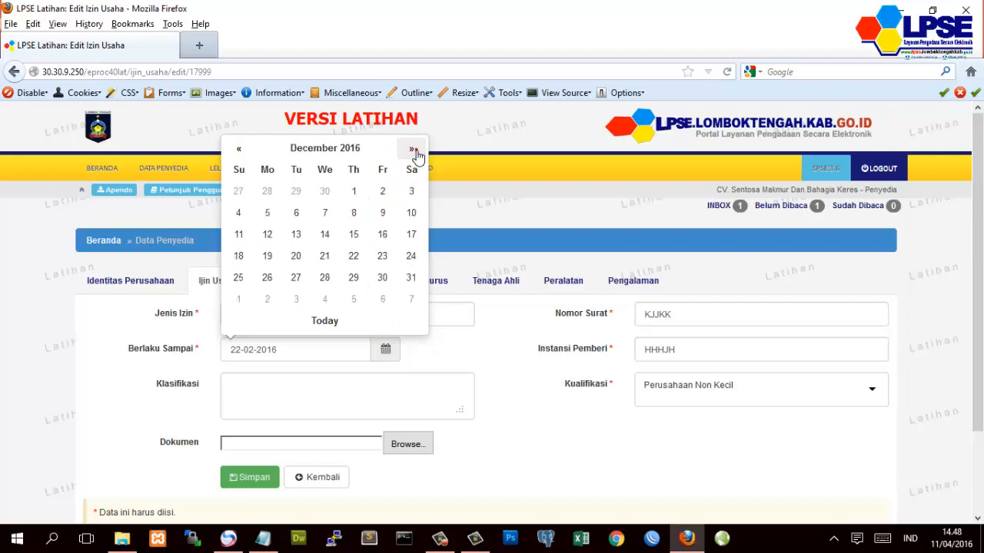
{"action": "left_click", "coordinate": [412, 149]}
{"action": "left_click", "coordinate": [240, 213]}
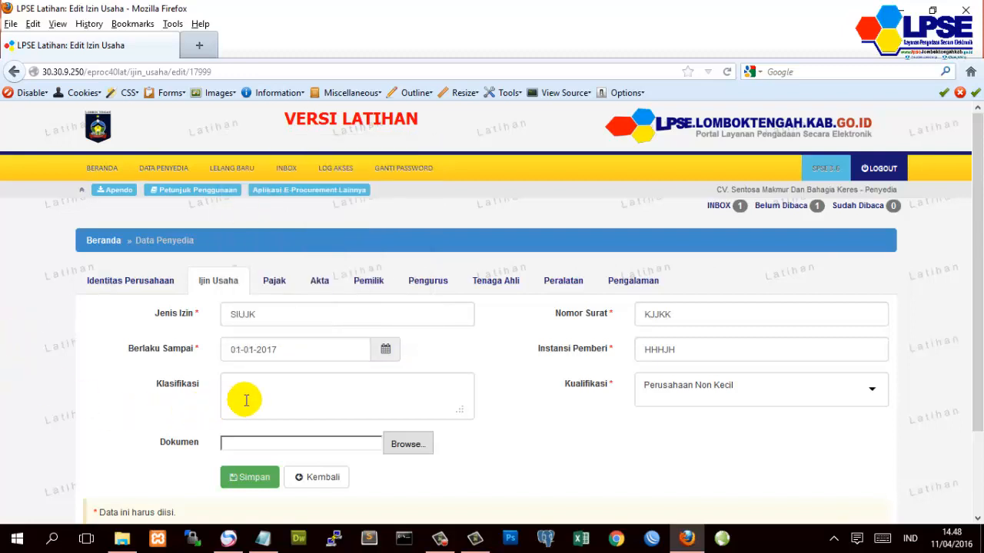
- Enter letter number 23/KP2T and issuer Pemerintah Kabupaten Lombok Tengah
{"action": "left_click", "coordinate": [705, 314]}
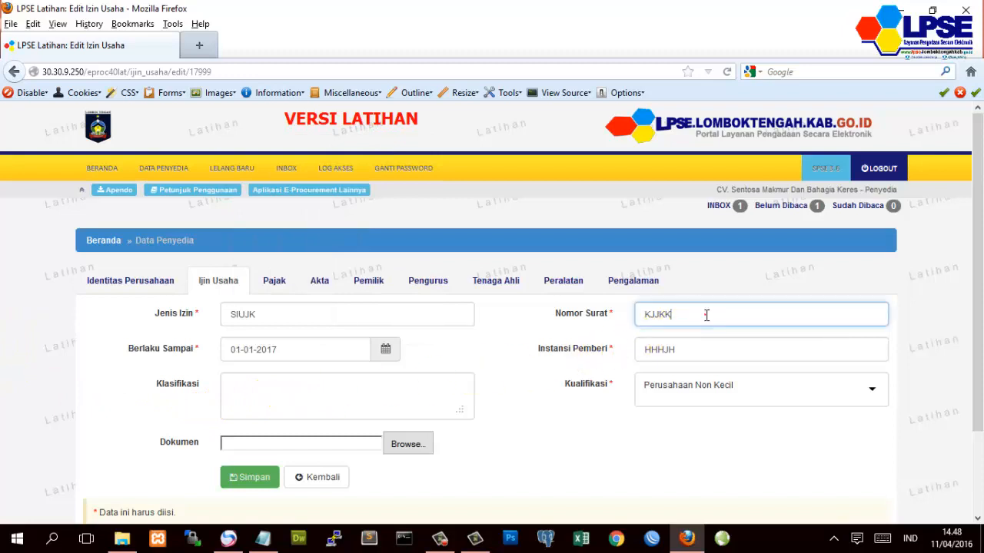
{"action": "left_click_drag", "start_coordinate": [704, 314], "coordinate": [627, 320]}
{"action": "type", "text": "2"}
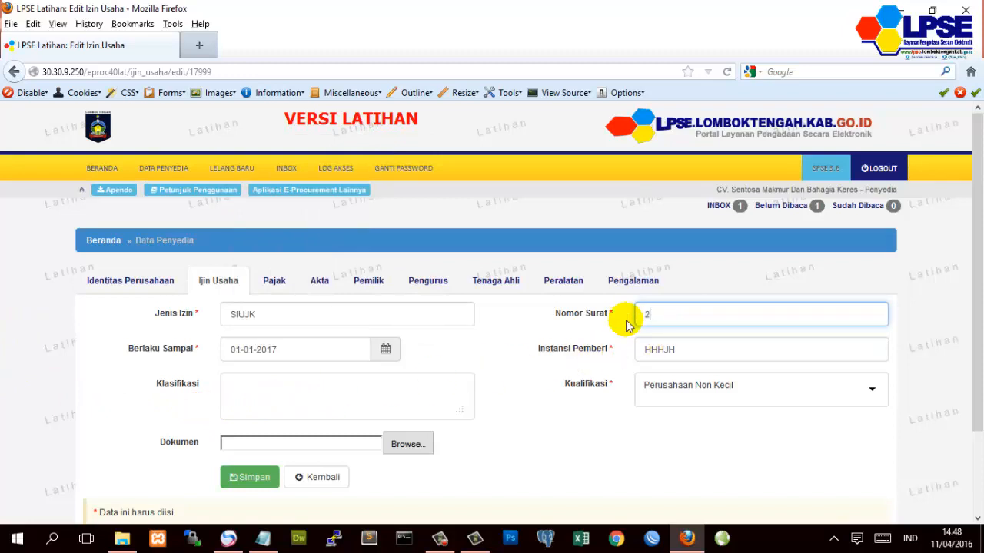
{"action": "type", "text": "3/KP2T"}
{"action": "double_click", "coordinate": [696, 349]}
{"action": "type", "text": "P"}
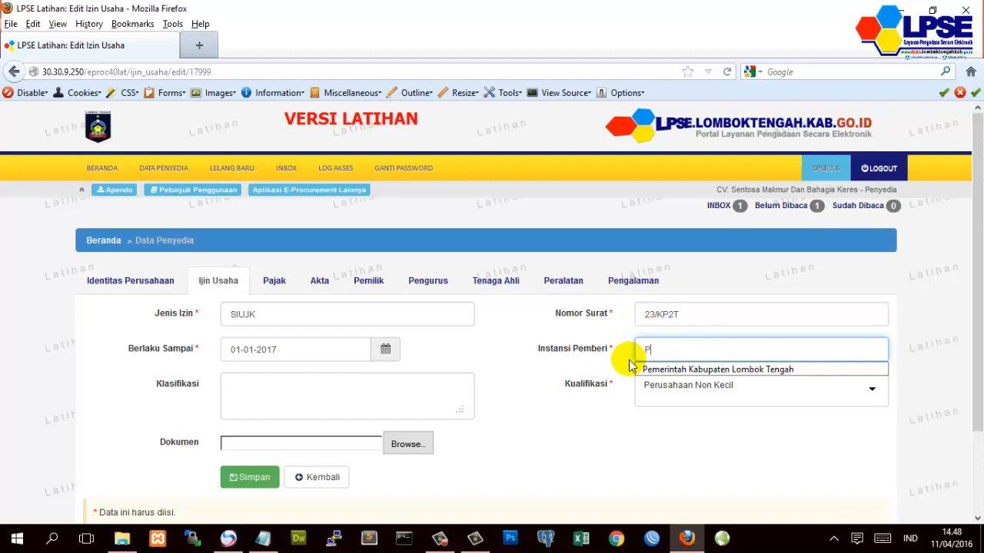
{"action": "left_click", "coordinate": [681, 369]}
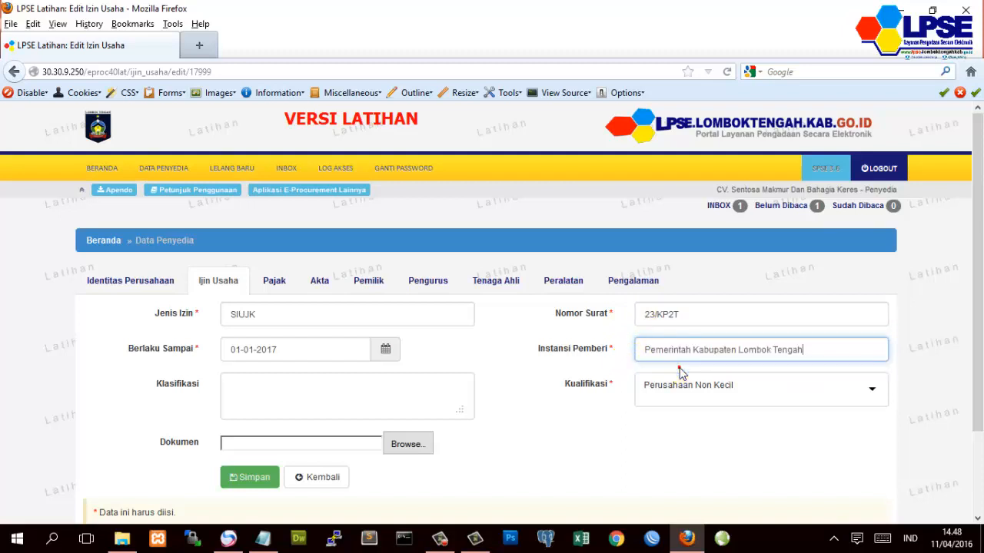
- Set qualification Perusahaan Kecil and classification Kecil, save the licence, and return to the list
{"action": "left_click", "coordinate": [718, 389]}
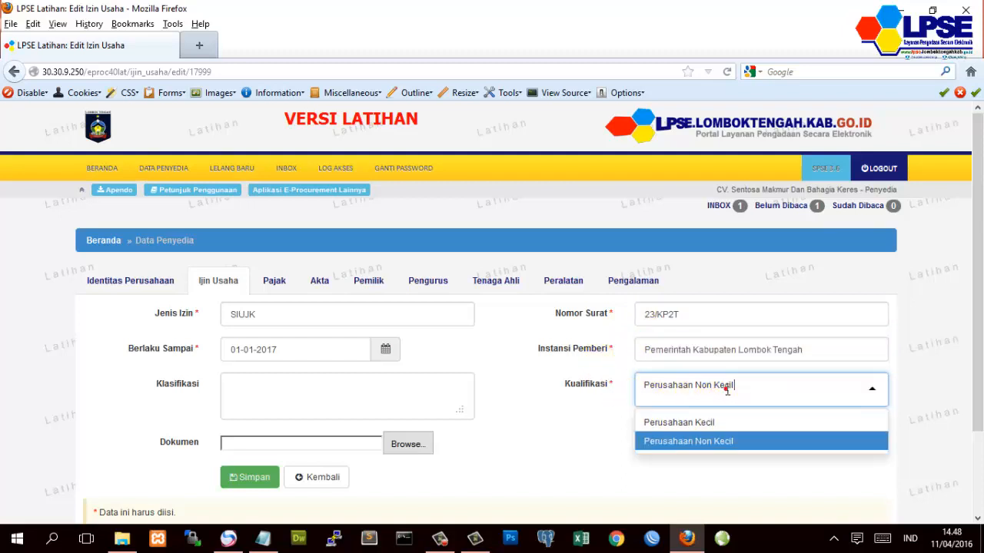
{"action": "left_click", "coordinate": [695, 419]}
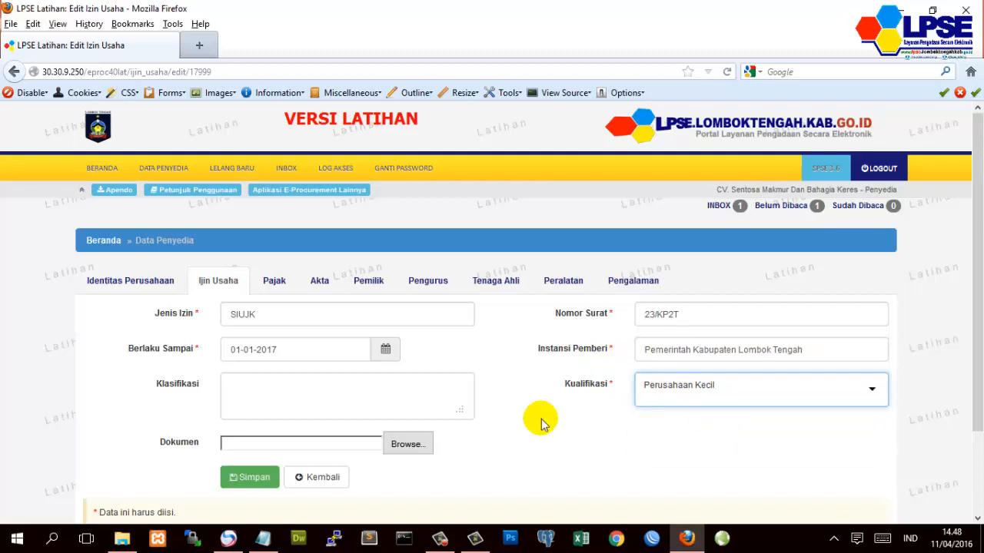
{"action": "scroll", "coordinate": [541, 424], "scroll_direction": "down", "scroll_amount": 3}
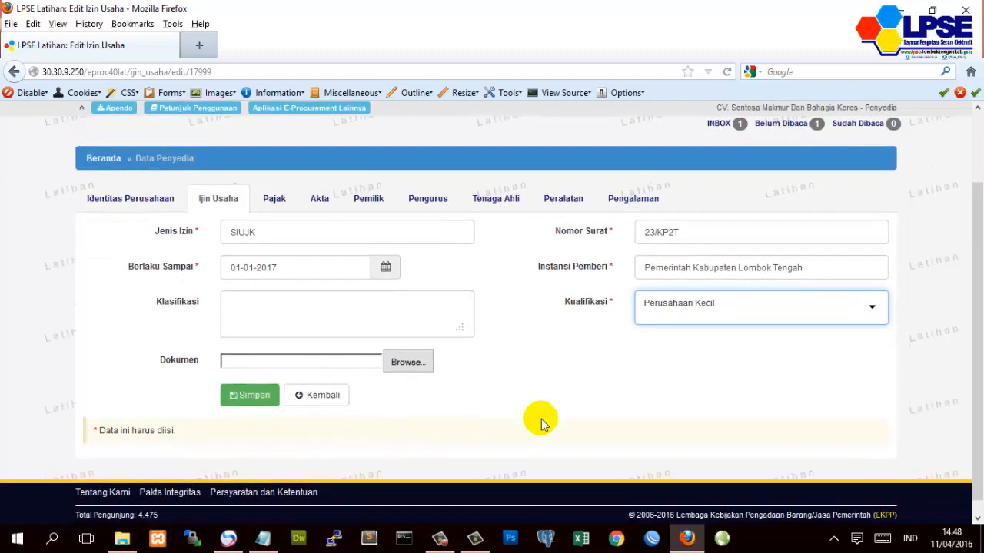
{"action": "left_click", "coordinate": [287, 321]}
{"action": "type", "text": "K"}
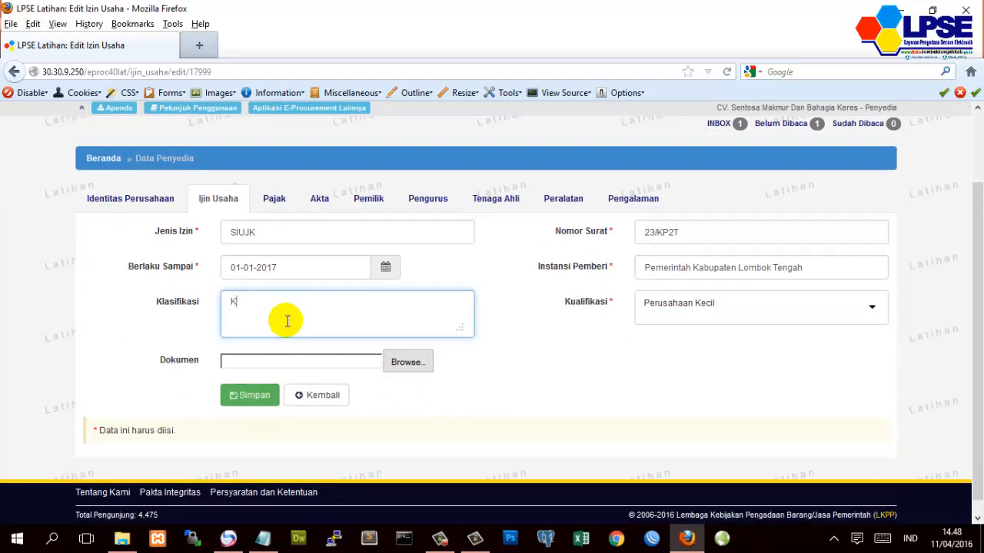
{"action": "type", "text": "ecil"}
{"action": "left_click", "coordinate": [90, 317]}
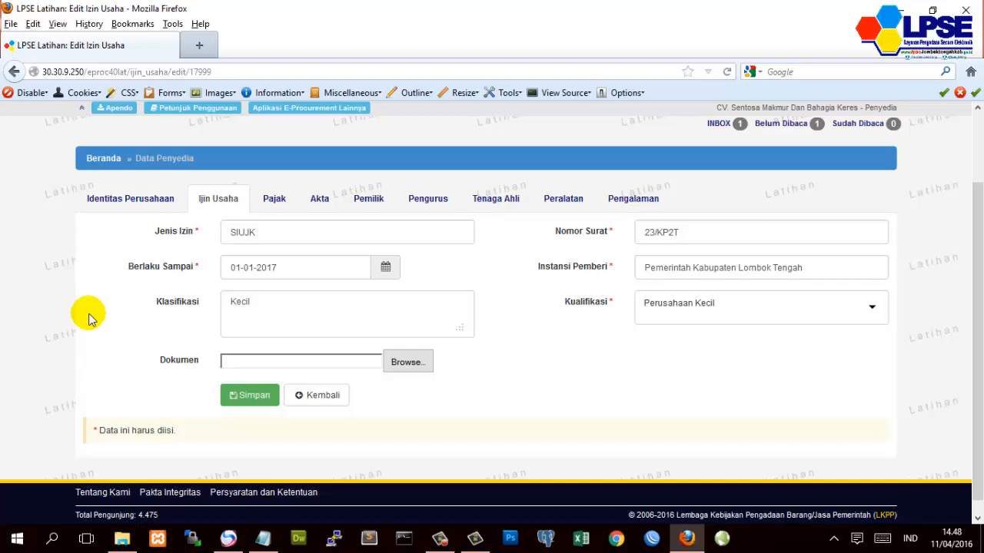
{"action": "left_click", "coordinate": [237, 397]}
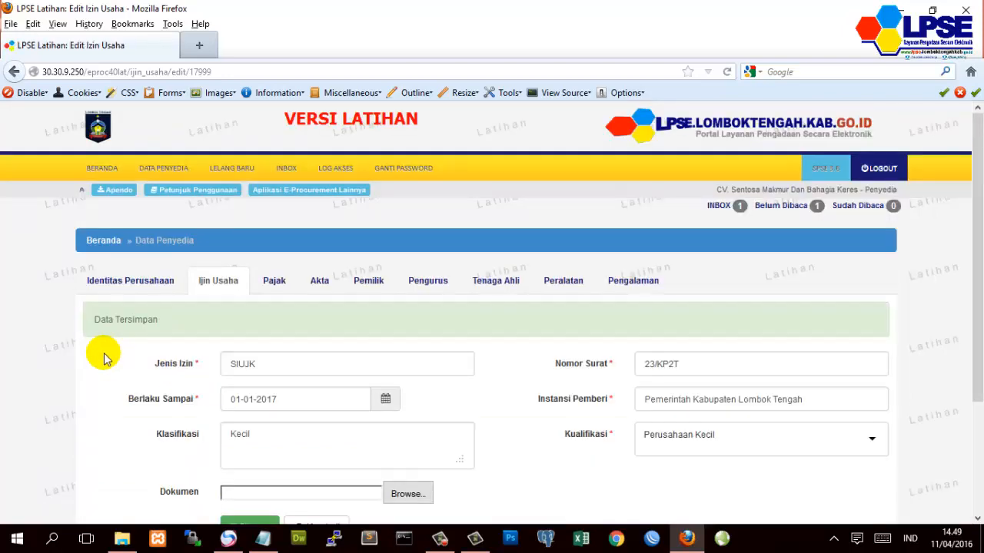
{"action": "scroll", "coordinate": [103, 358], "scroll_direction": "down", "scroll_amount": 3}
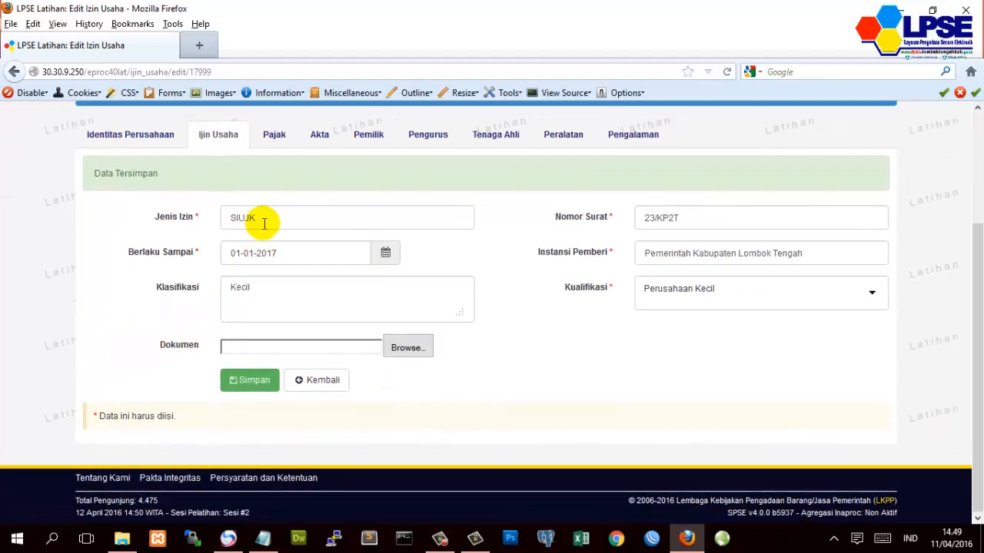
{"action": "left_click", "coordinate": [314, 388]}
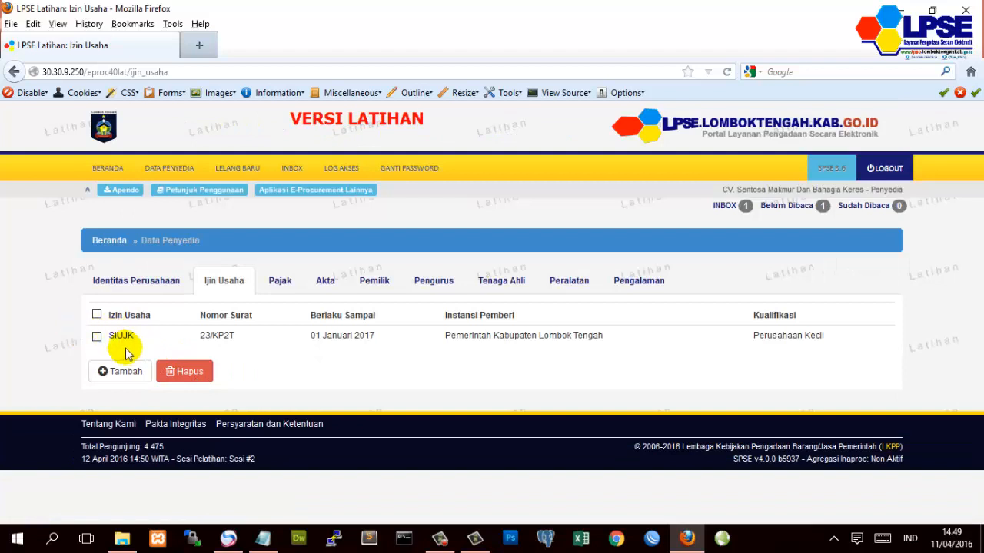
- Add a new TDP licence, number 24/KP2DT, issued by Pemerintah Kabupaten Lombok Tengah
{"action": "left_click", "coordinate": [110, 373]}
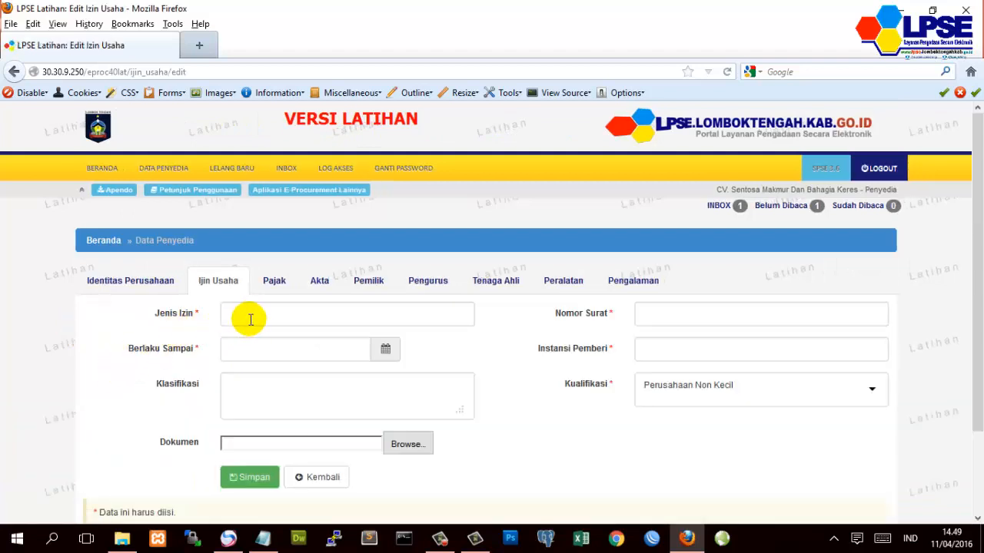
{"action": "left_click", "coordinate": [256, 317]}
{"action": "type", "text": "tdp"}
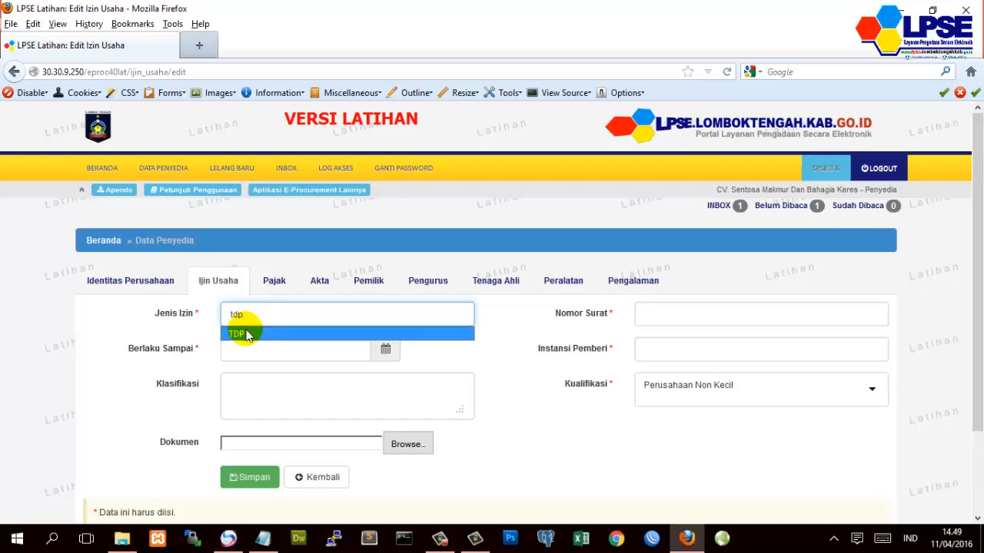
{"action": "left_click", "coordinate": [244, 334]}
{"action": "left_click", "coordinate": [672, 314]}
{"action": "left_click", "coordinate": [672, 314]}
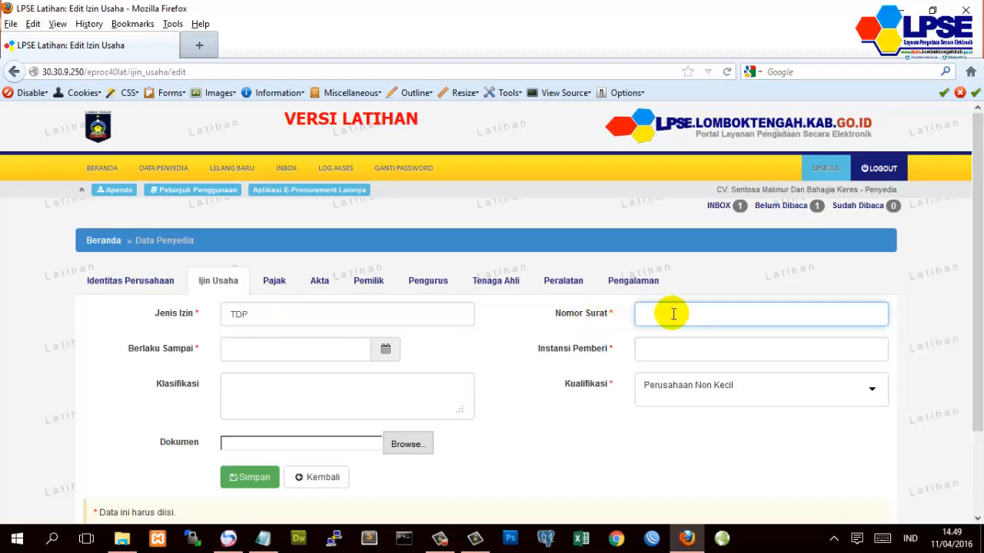
{"action": "type", "text": "23"}
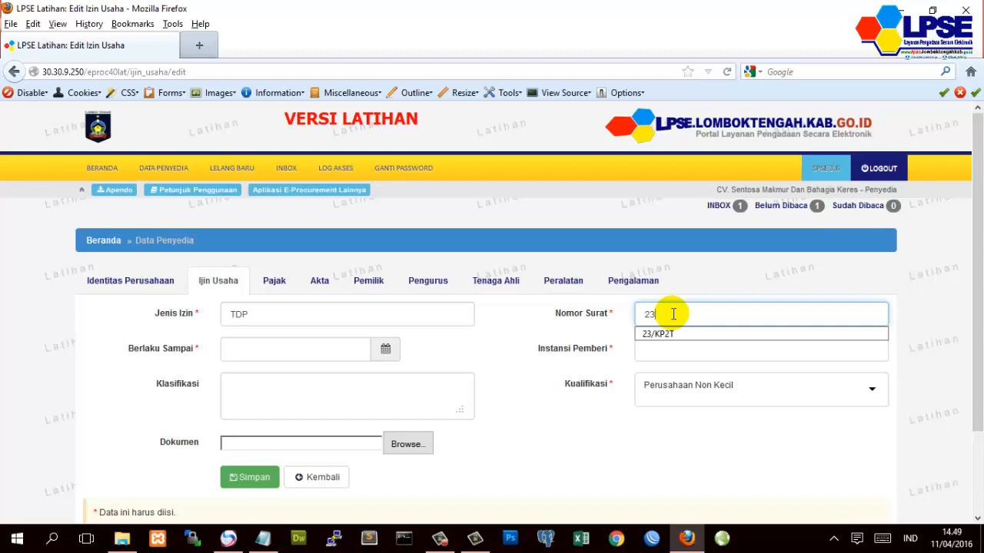
{"action": "type", "text": "4"}
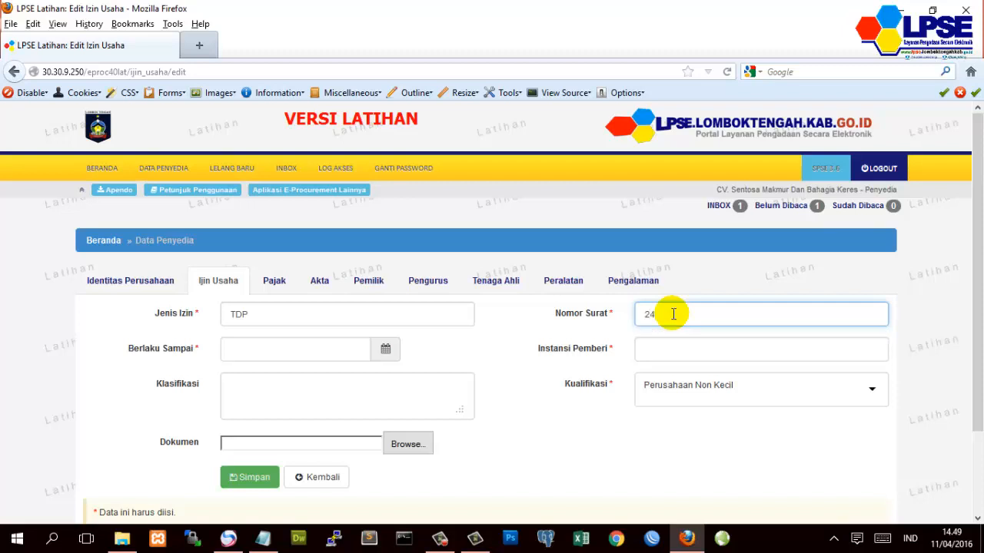
{"action": "type", "text": "/jp"}
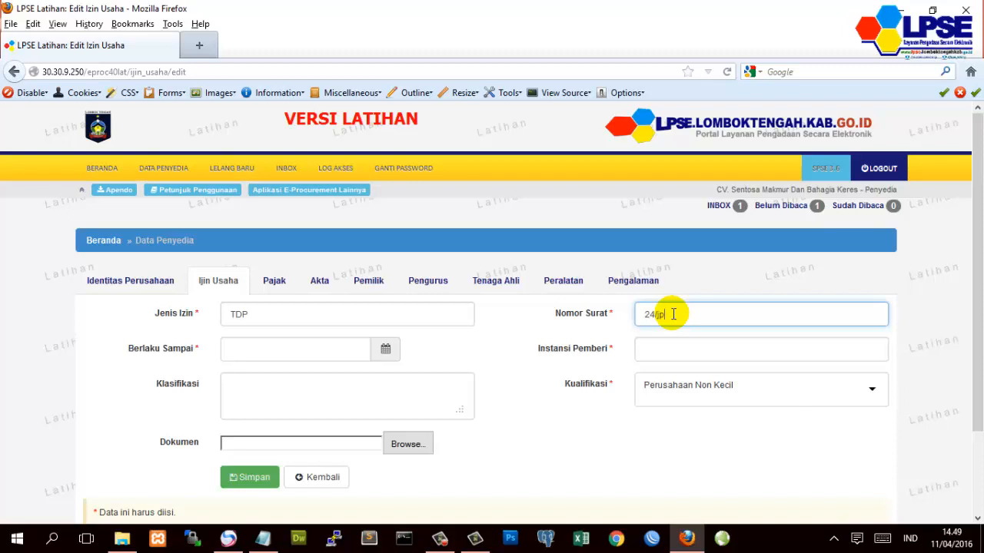
{"action": "type", "text": "2t"}
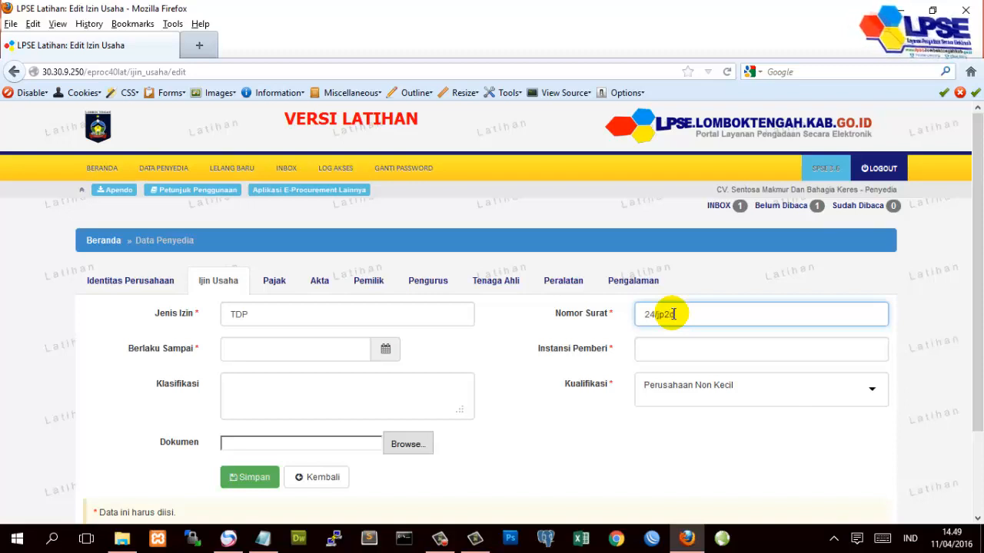
{"action": "key", "text": "BackSpace"}
{"action": "key", "text": "BackSpace"}
{"action": "key", "text": "BackSpace"}
{"action": "key", "text": "BackSpace"}
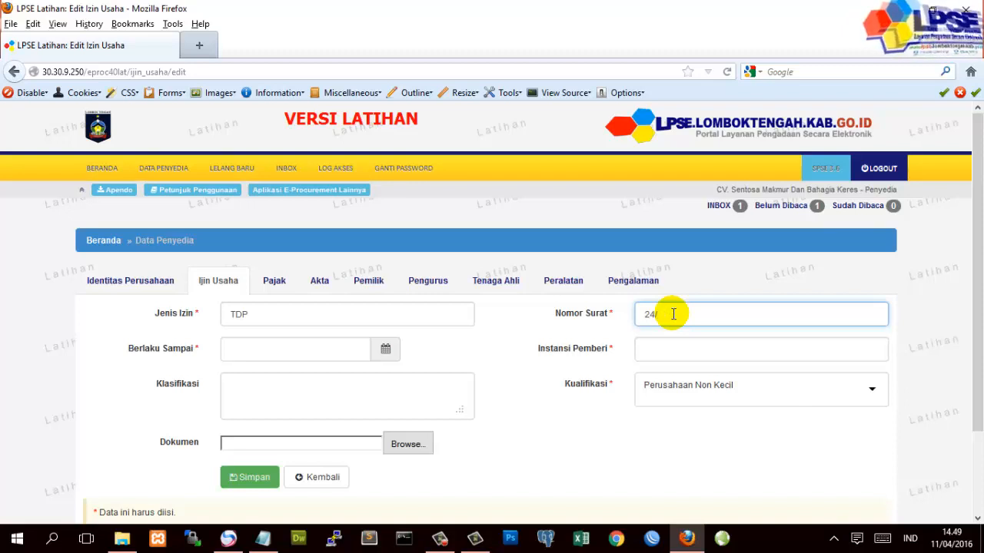
{"action": "type", "text": "KP2DT"}
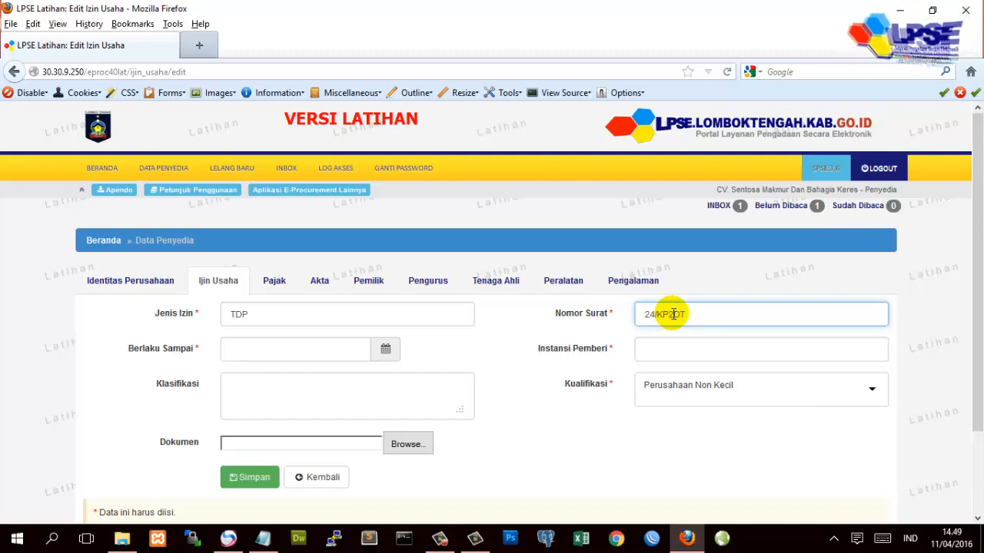
{"action": "left_click", "coordinate": [679, 343]}
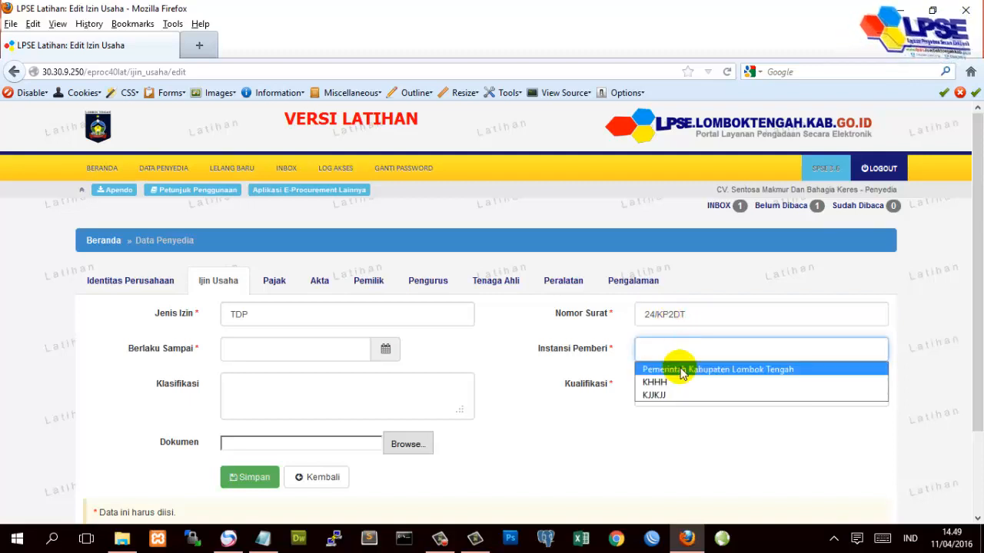
{"action": "left_click", "coordinate": [681, 369]}
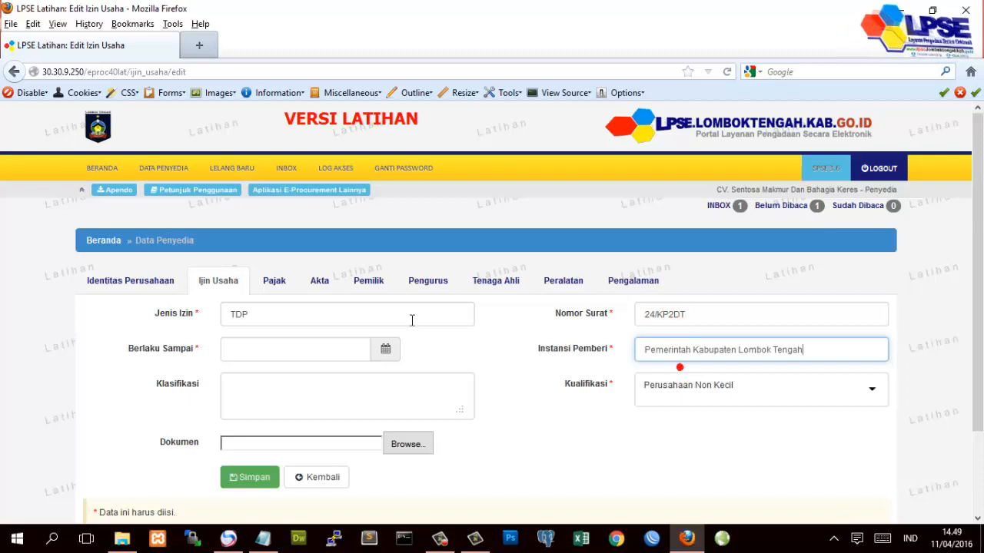
- Set the TDP licence expiry date to 30 November 2016
{"action": "left_click", "coordinate": [384, 348]}
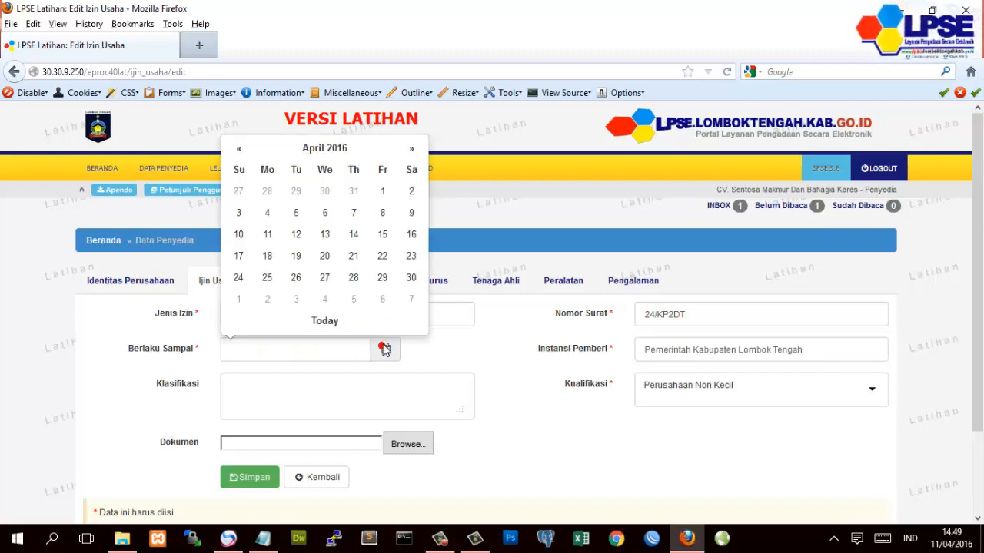
{"action": "left_click", "coordinate": [411, 149]}
{"action": "left_click", "coordinate": [411, 149]}
{"action": "left_click", "coordinate": [411, 149]}
{"action": "left_click", "coordinate": [412, 149]}
{"action": "left_click", "coordinate": [412, 149]}
{"action": "left_click", "coordinate": [412, 149]}
{"action": "left_click", "coordinate": [412, 149]}
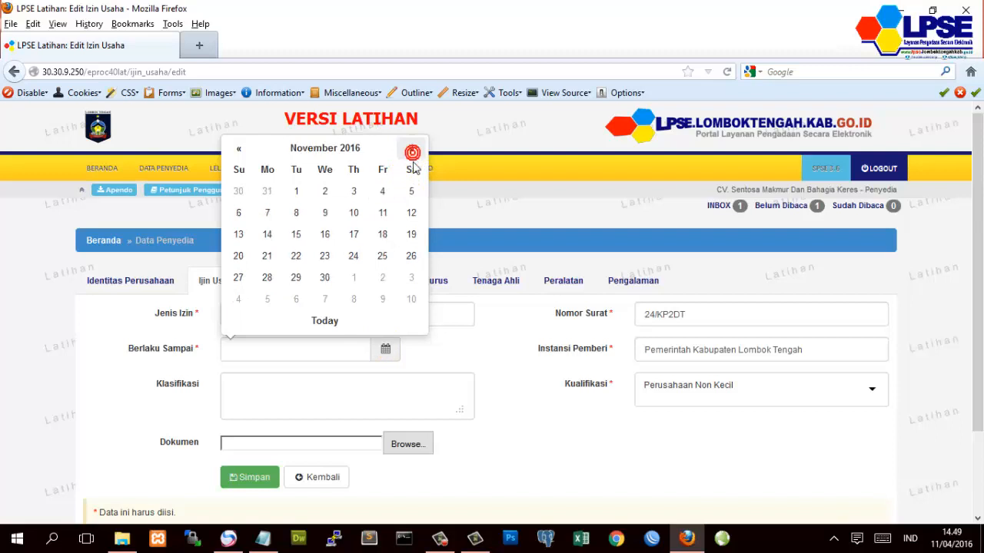
{"action": "left_click", "coordinate": [325, 278]}
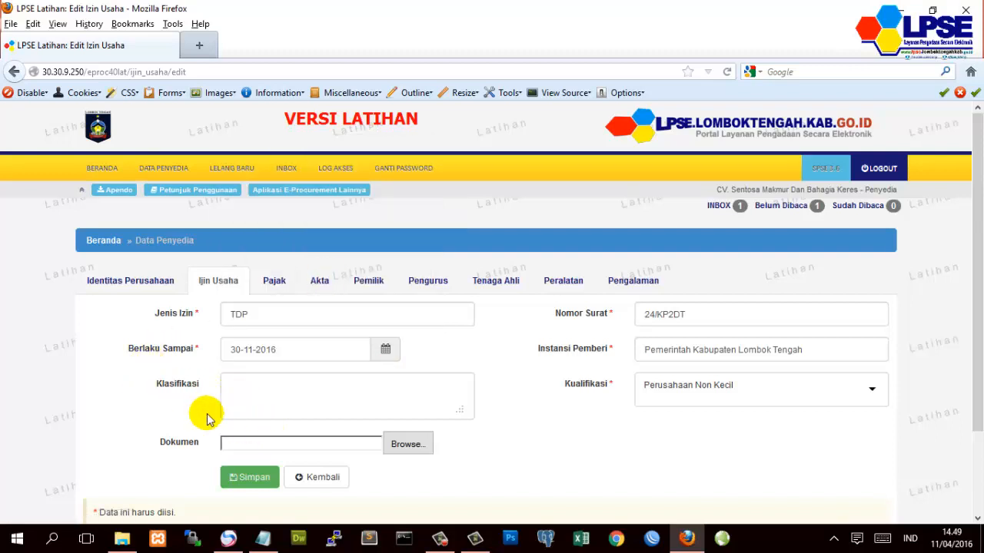
- Choose Perusahaan Kecil qualification, save the TDP licence, and return to the list
{"action": "scroll", "coordinate": [205, 415], "scroll_direction": "down", "scroll_amount": 2}
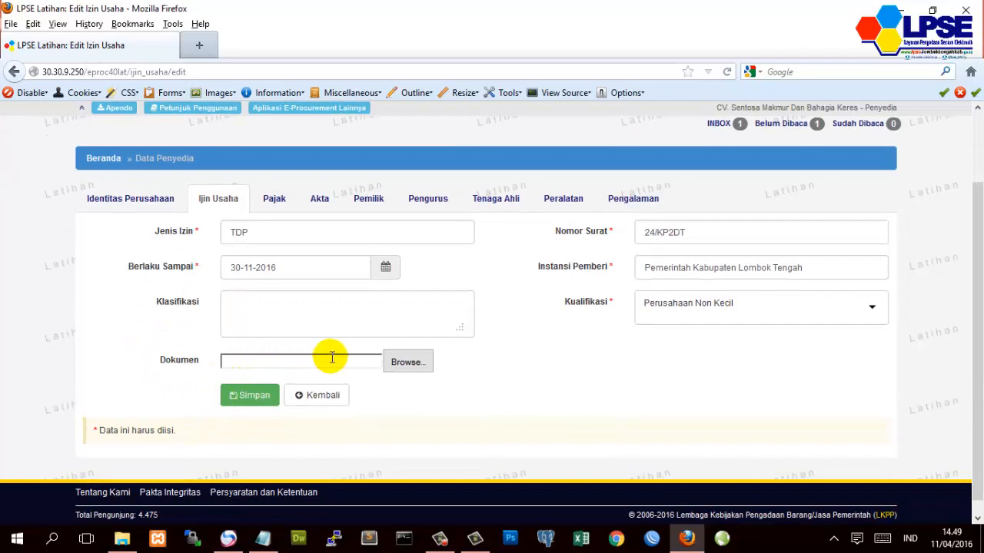
{"action": "left_click", "coordinate": [745, 316]}
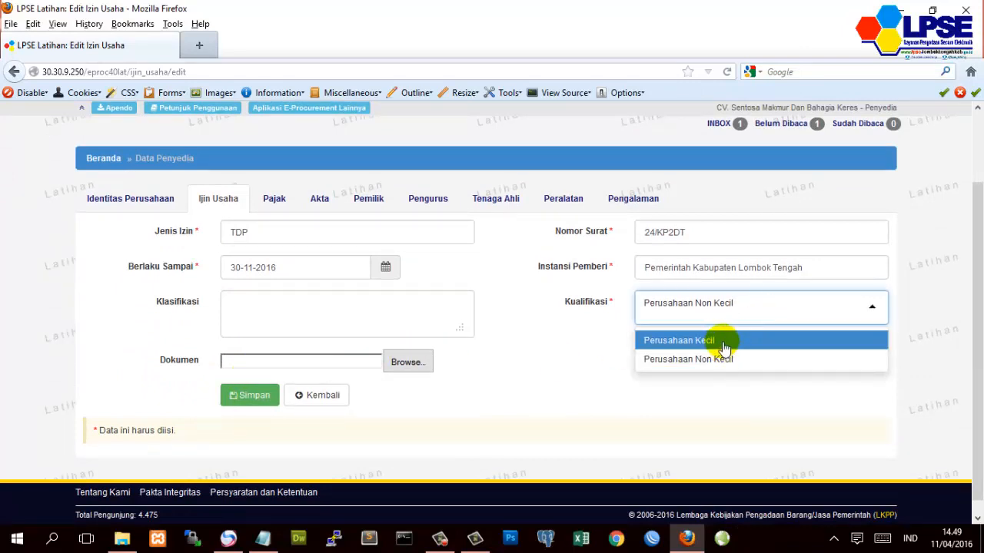
{"action": "left_click", "coordinate": [724, 348]}
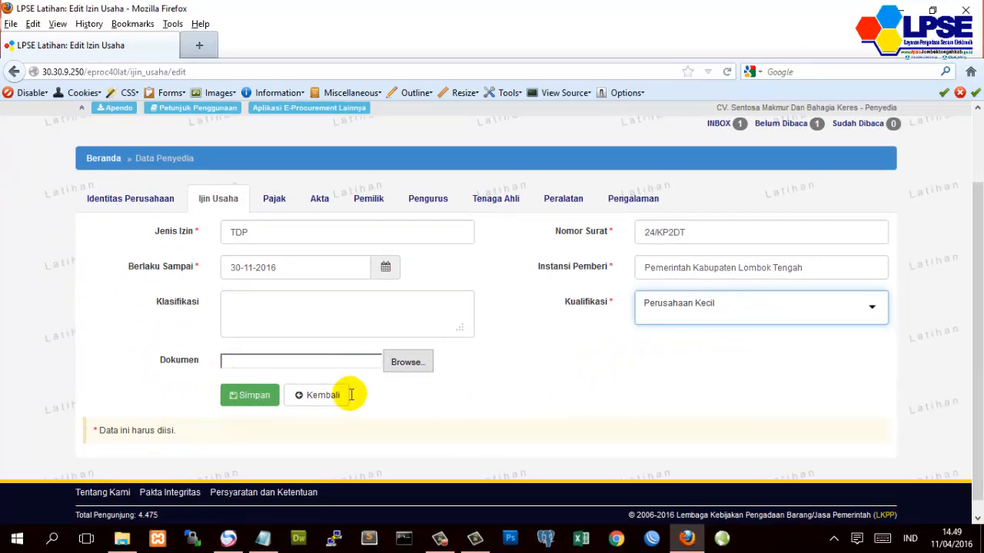
{"action": "left_click", "coordinate": [233, 405]}
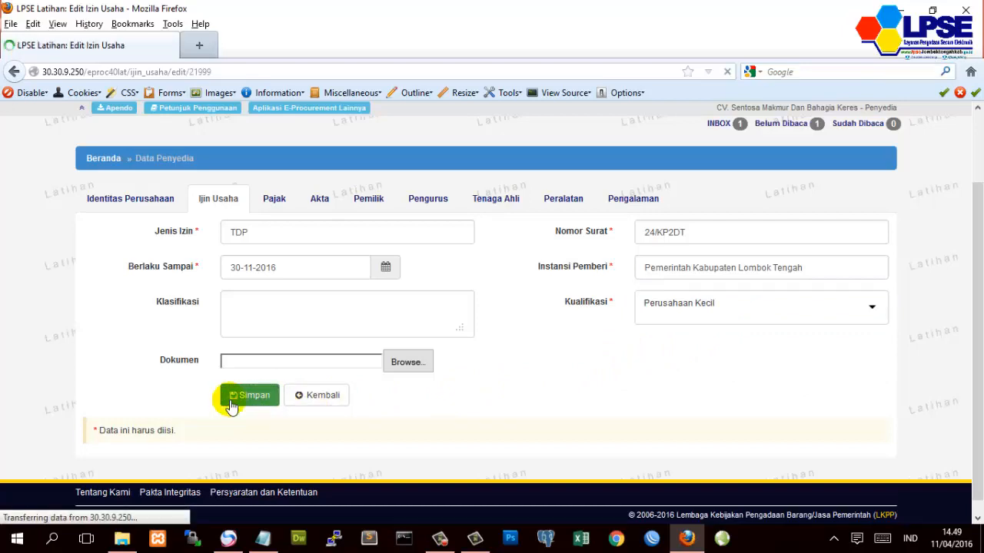
{"action": "scroll", "coordinate": [233, 395], "scroll_direction": "down", "scroll_amount": 4}
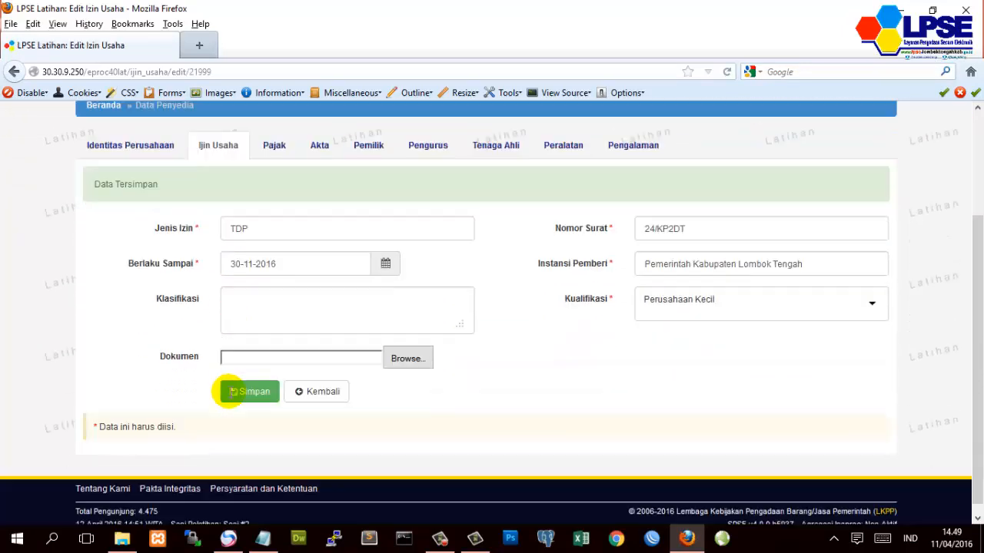
{"action": "left_click", "coordinate": [322, 384]}
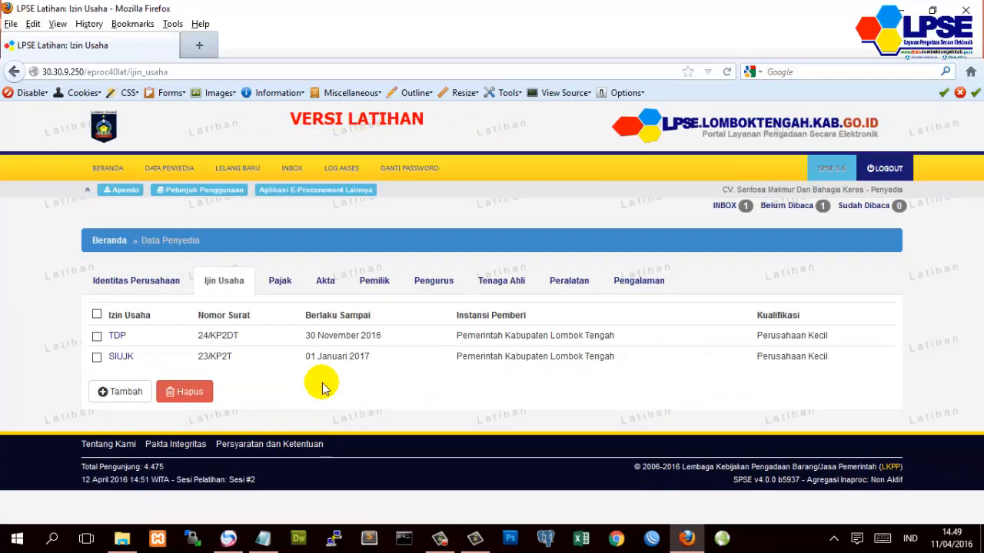
- Switch to the Pajak records and open the spt tax entry for editing
{"action": "left_click", "coordinate": [282, 283]}
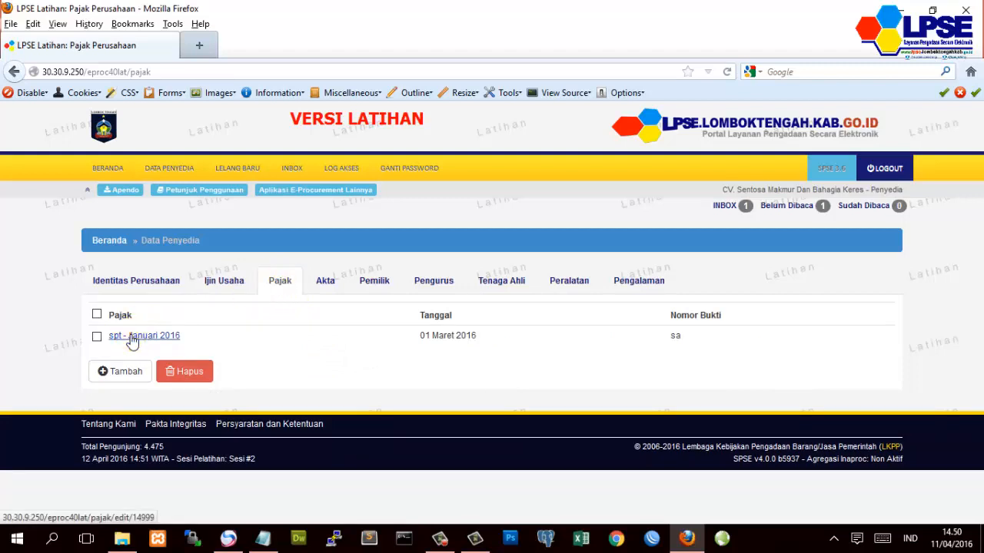
{"action": "left_click", "coordinate": [132, 339]}
{"action": "left_click", "coordinate": [279, 318]}
{"action": "left_click", "coordinate": [279, 317]}
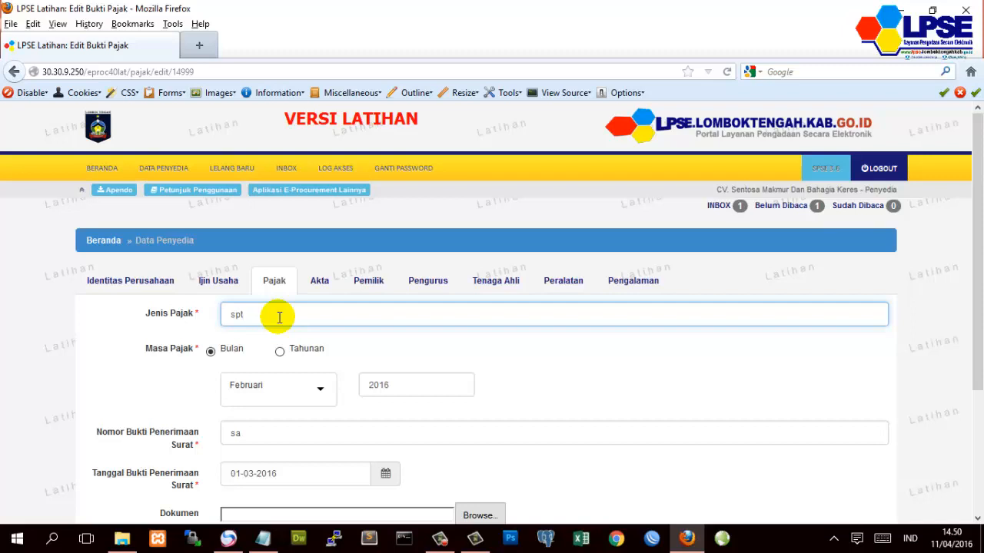
- Change the tax type to SPT TAHUNAN with a yearly period of 2015
{"action": "key", "text": "BackSpace"}
{"action": "key", "text": "BackSpace"}
{"action": "type", "text": "s"}
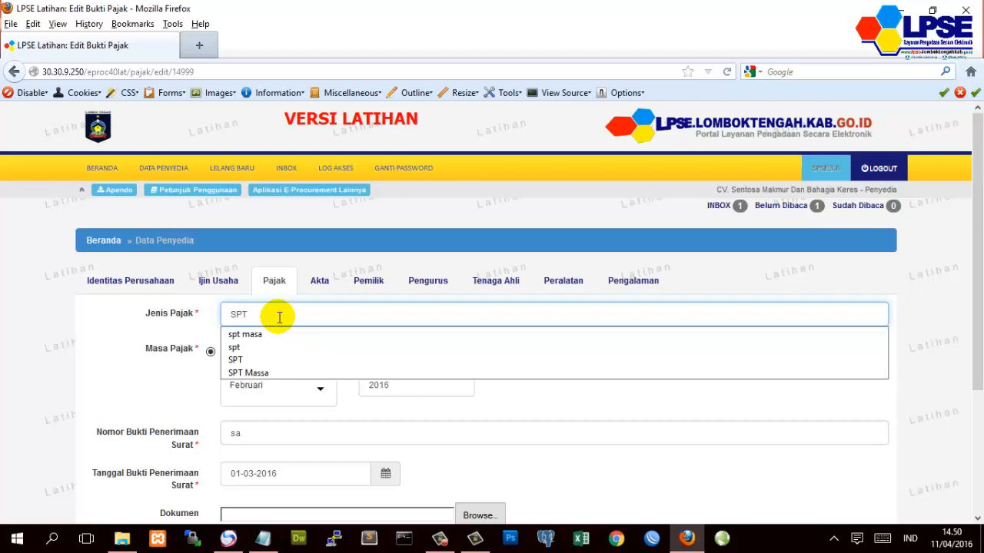
{"action": "type", "text": "PT TA"}
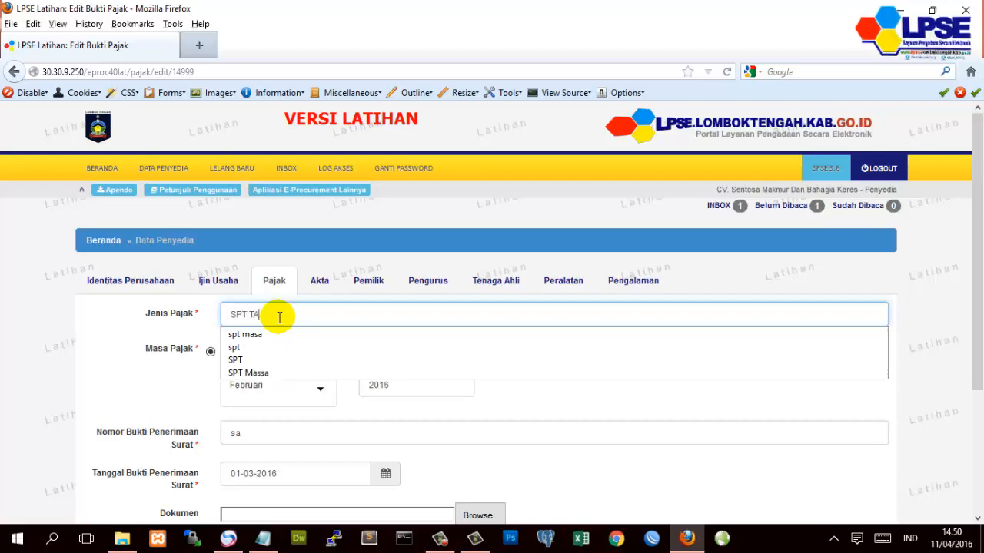
{"action": "type", "text": "HUNAN"}
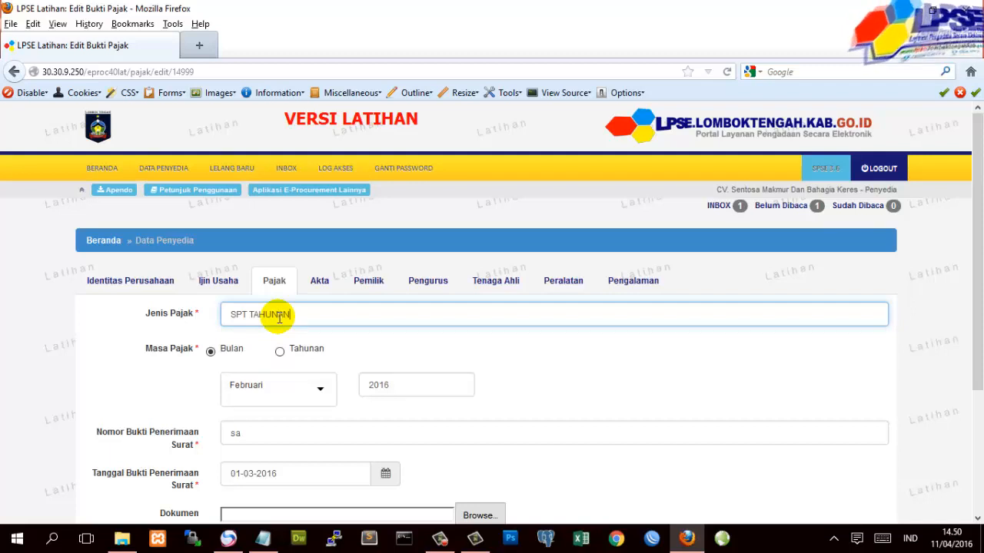
{"action": "left_click", "coordinate": [280, 351]}
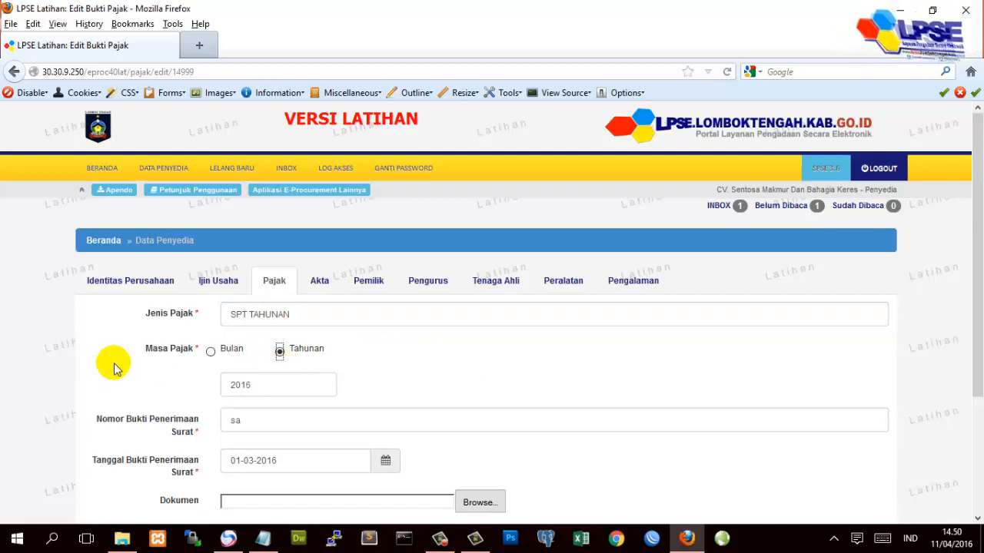
{"action": "left_click", "coordinate": [266, 388]}
{"action": "key", "text": "BackSpace"}
{"action": "type", "text": "5"}
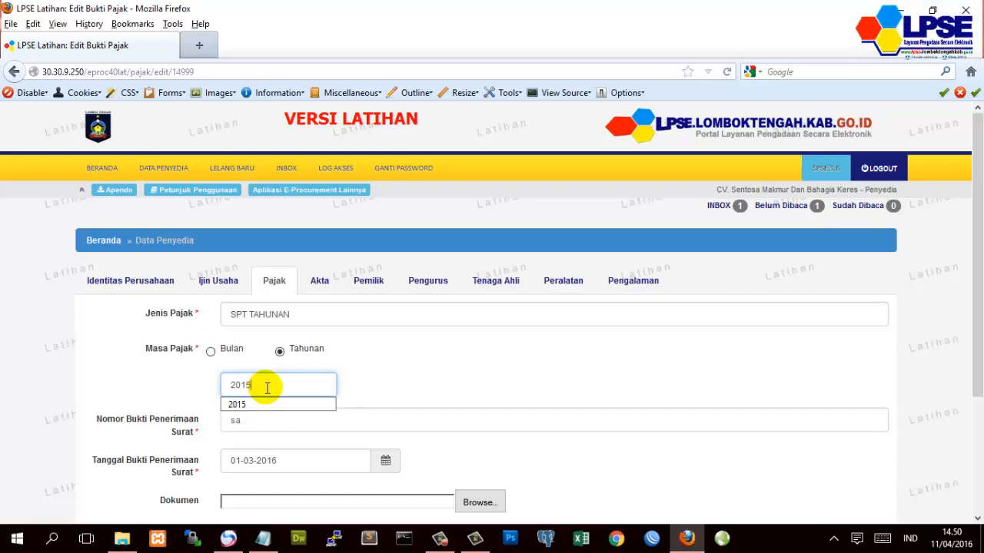
{"action": "left_click", "coordinate": [146, 376]}
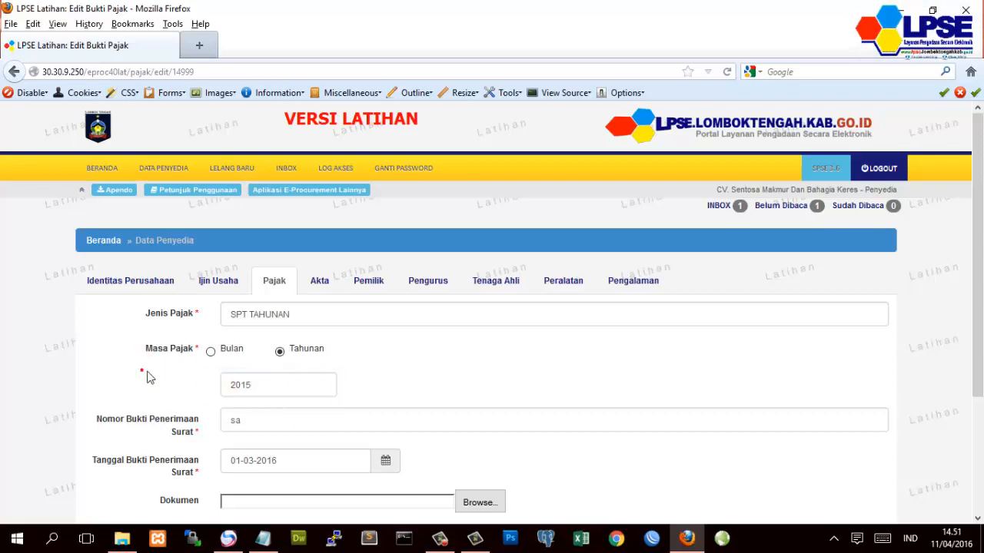
- Set receipt number 23/PAJAK, save the tax record, and return to the Pajak list
{"action": "left_click", "coordinate": [302, 428]}
{"action": "left_click_drag", "start_coordinate": [264, 430], "coordinate": [215, 427]}
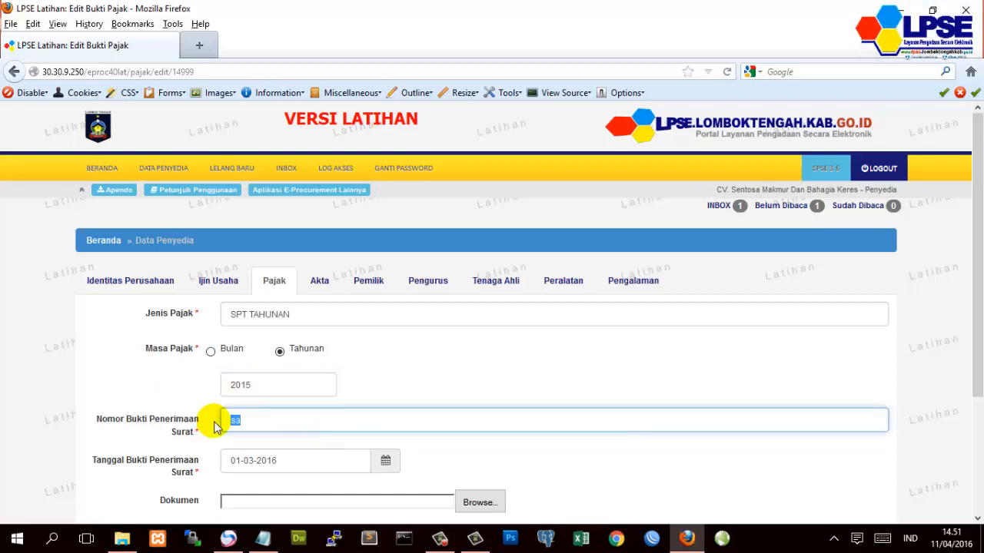
{"action": "type", "text": "23/PAJAK"}
{"action": "left_click_drag", "start_coordinate": [263, 428], "coordinate": [313, 445]}
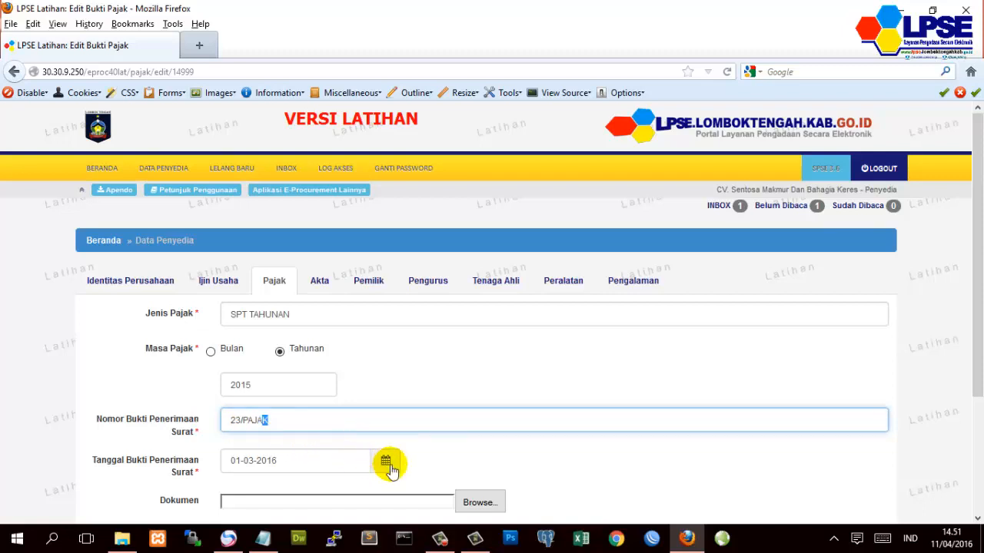
{"action": "key", "text": "shift+Left"}
{"action": "key", "text": "shift+Left"}
{"action": "key", "text": "shift+Left"}
{"action": "key", "text": "shift+Left"}
{"action": "key", "text": "shift+Left"}
{"action": "left_click", "coordinate": [84, 398]}
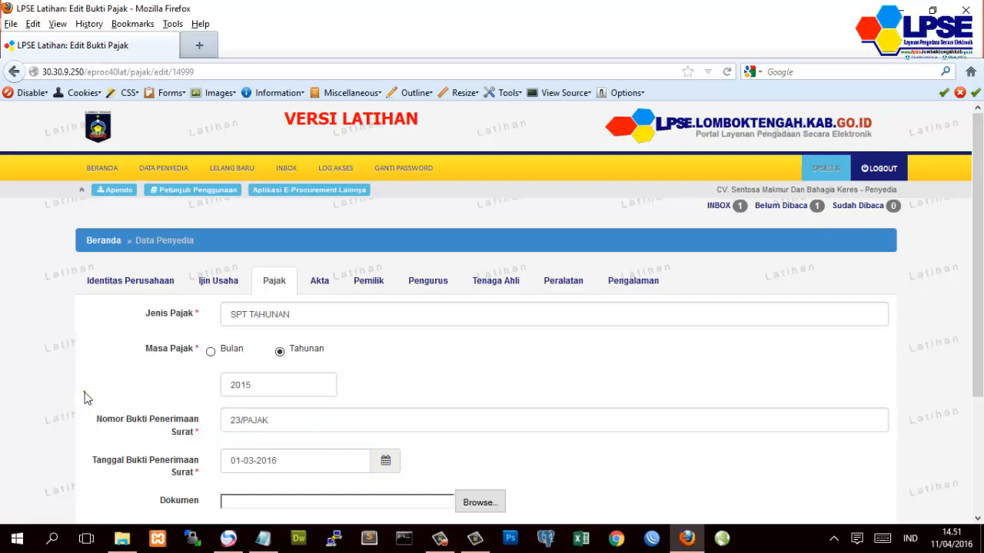
{"action": "scroll", "coordinate": [84, 398], "scroll_direction": "down", "scroll_amount": 2}
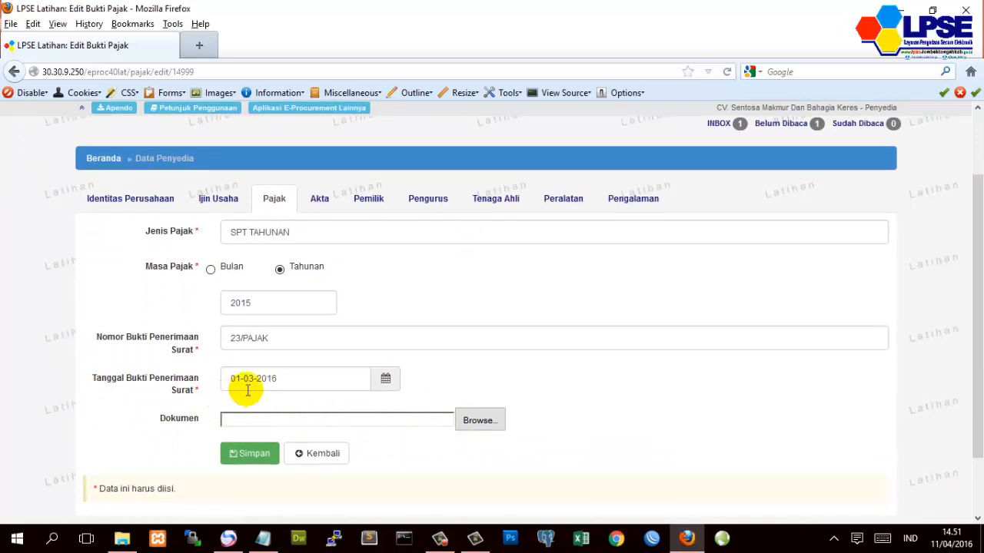
{"action": "left_click", "coordinate": [234, 458]}
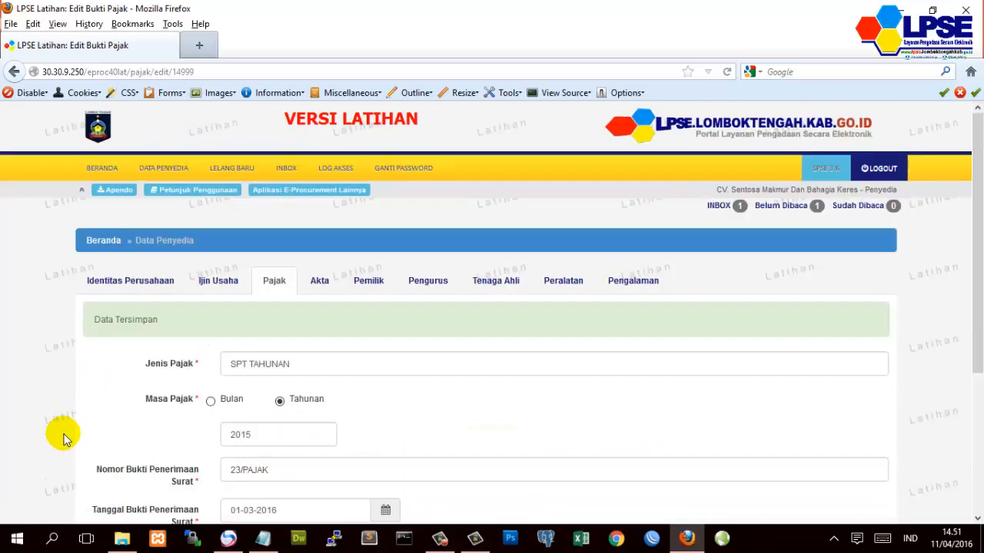
{"action": "scroll", "coordinate": [69, 431], "scroll_direction": "down", "scroll_amount": 2}
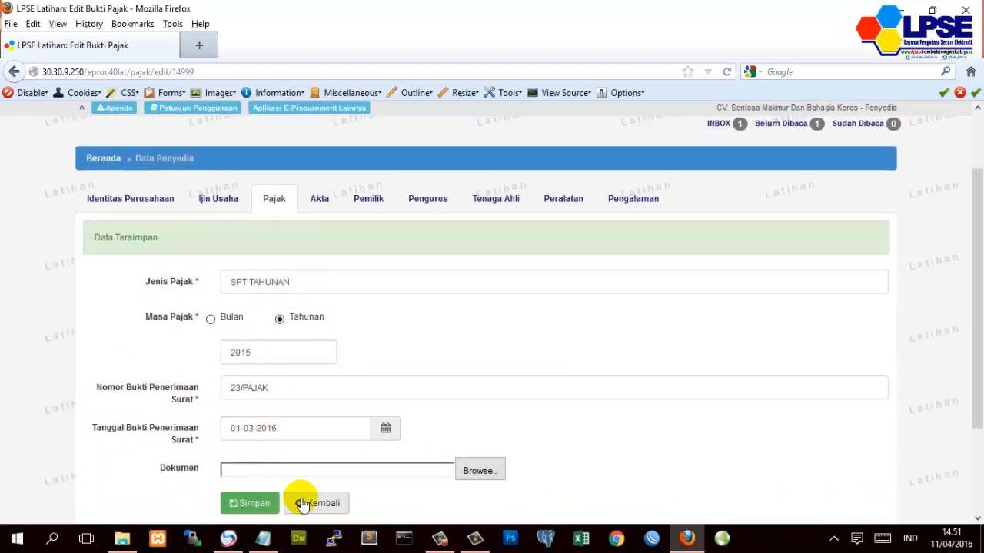
{"action": "left_click", "coordinate": [314, 504]}
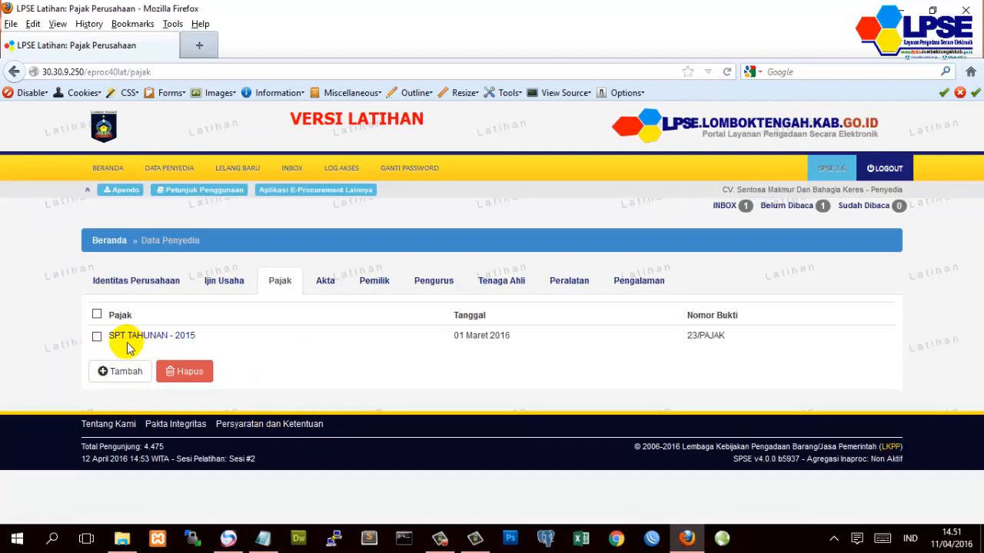
- Start a new SPT Massa tax record for 2016 with a monthly period
{"action": "left_click", "coordinate": [100, 372]}
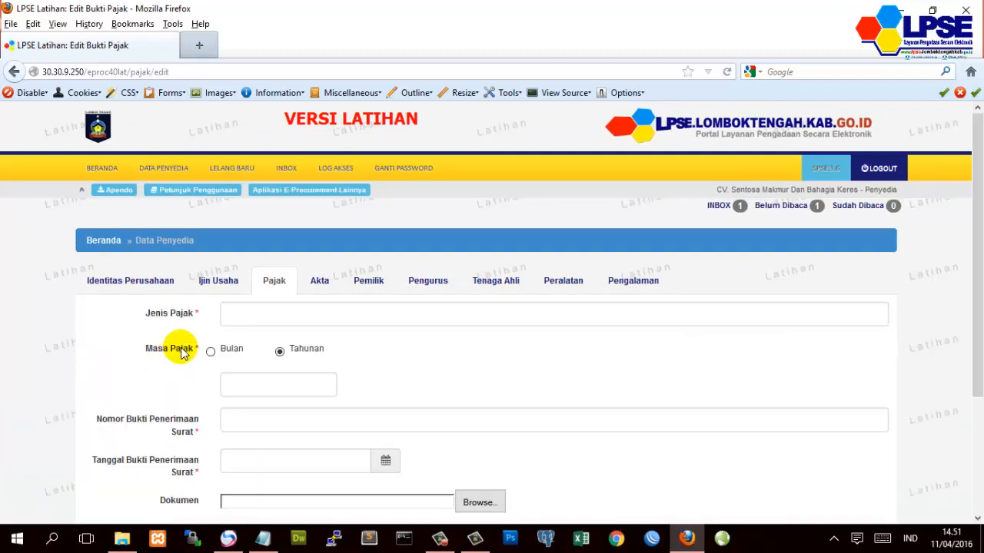
{"action": "left_click", "coordinate": [253, 315]}
{"action": "type", "text": "SP"}
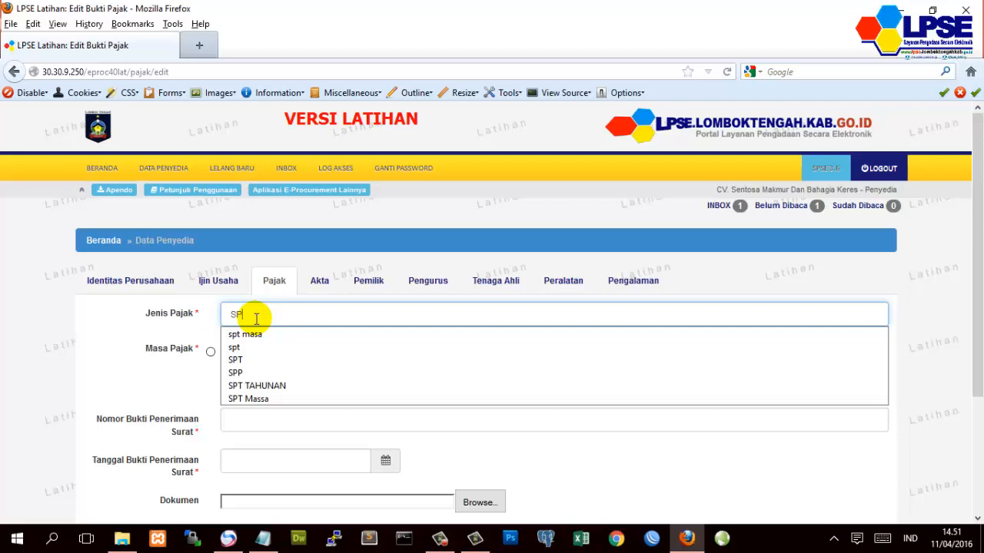
{"action": "left_click", "coordinate": [256, 399]}
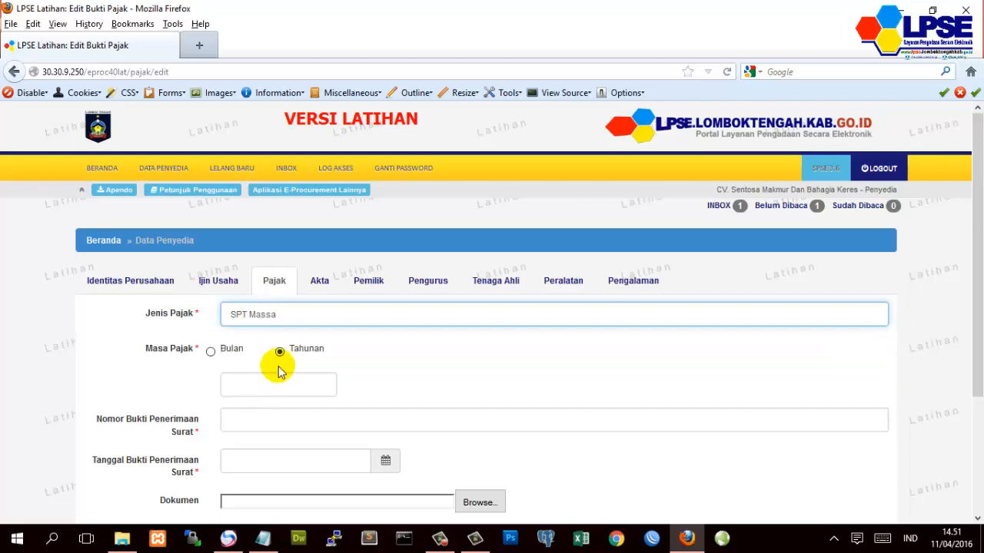
{"action": "left_click", "coordinate": [279, 384]}
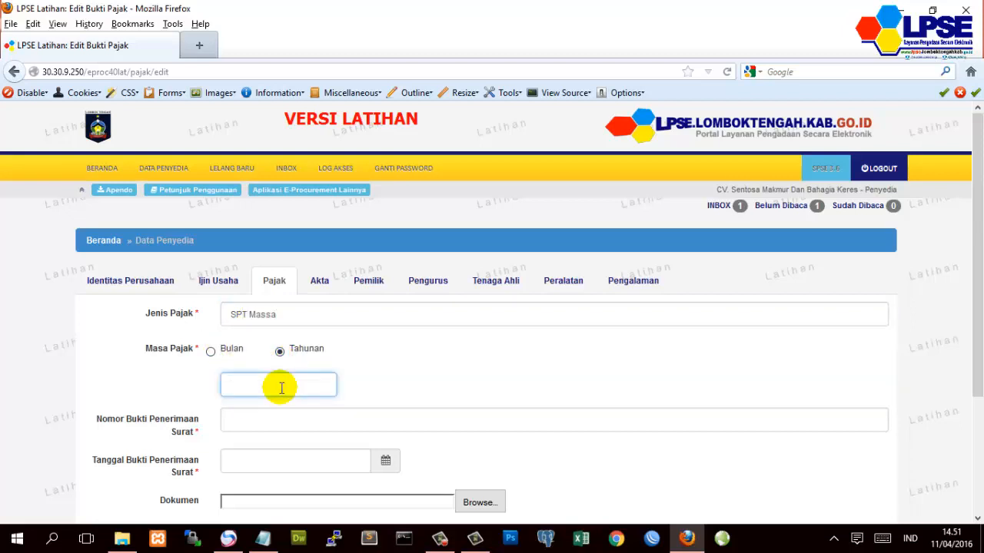
{"action": "type", "text": "201"}
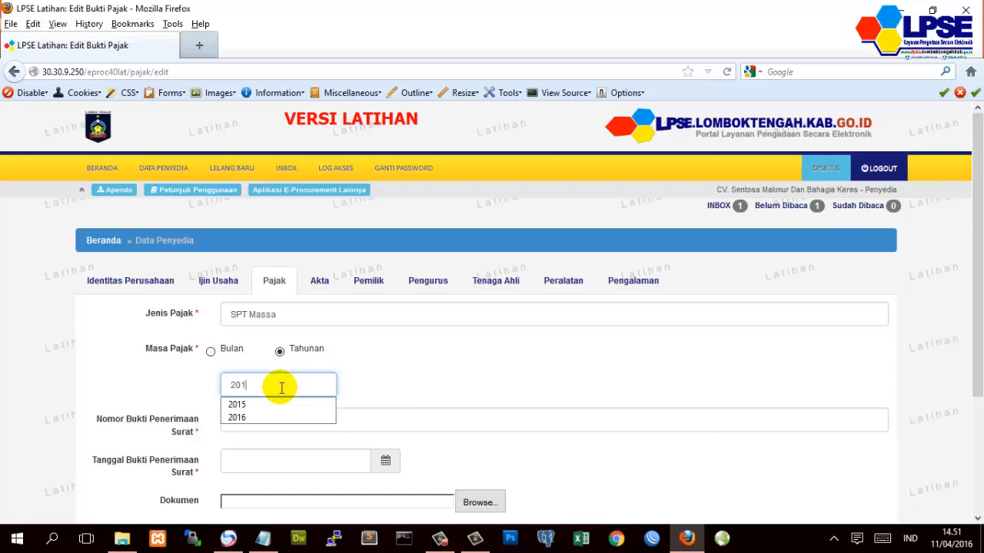
{"action": "type", "text": "6"}
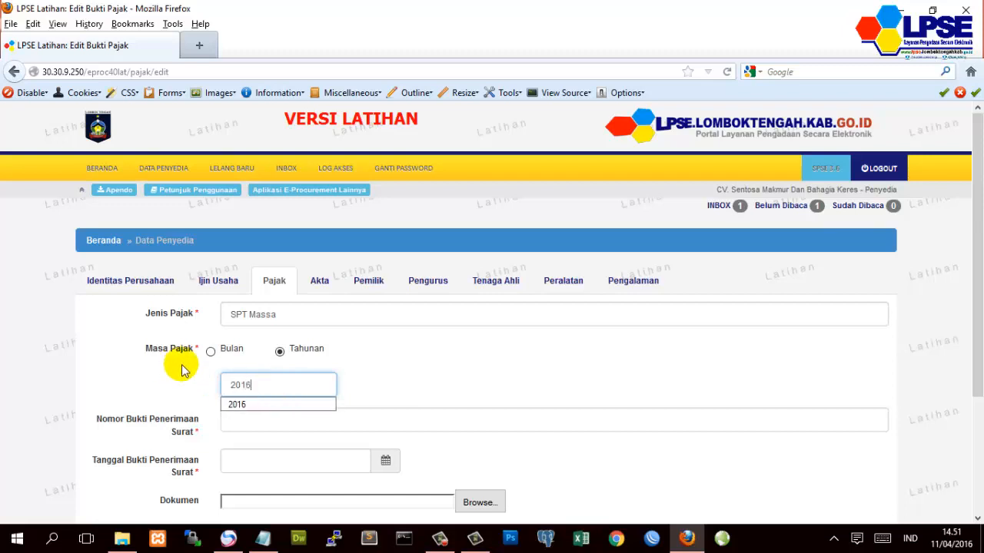
{"action": "left_click", "coordinate": [210, 351]}
{"action": "left_click", "coordinate": [278, 391]}
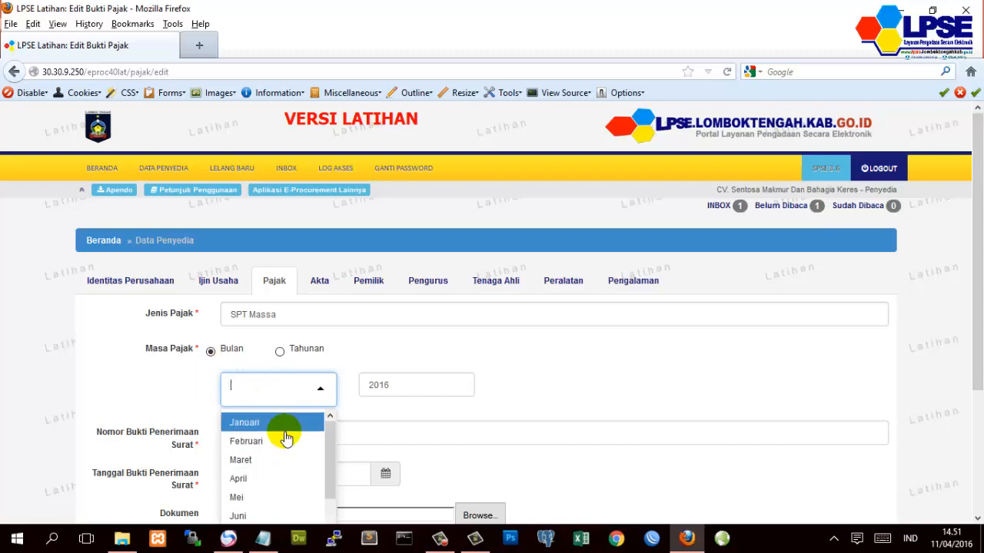
{"action": "left_click", "coordinate": [283, 439]}
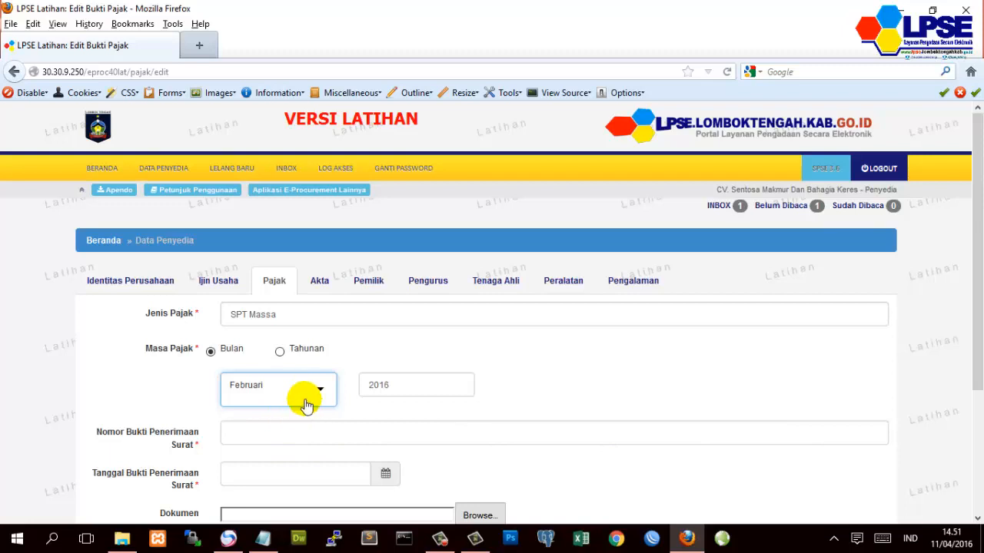
- Enter receipt 24/PAJAK dated 04-04-2016, save, and return to the tax list
{"action": "left_click", "coordinate": [281, 425]}
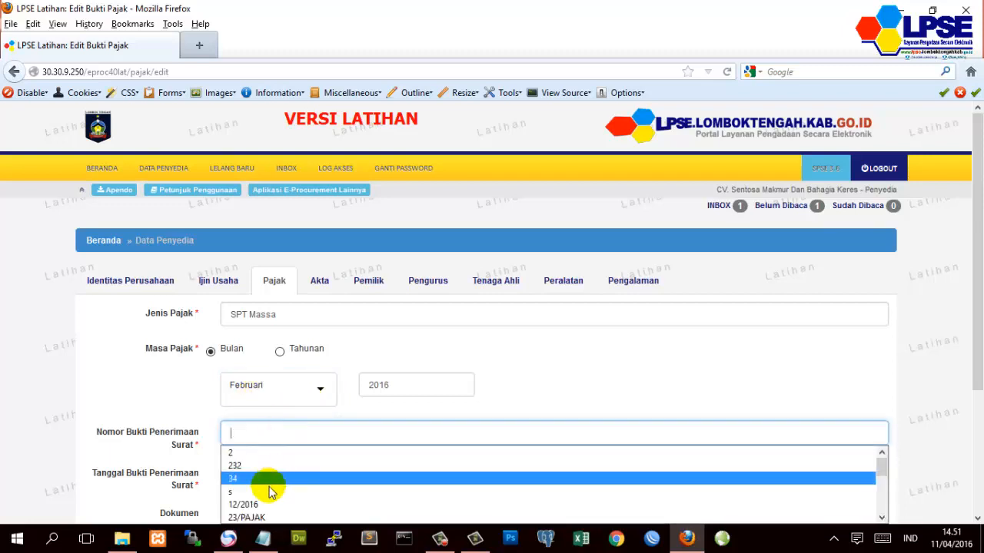
{"action": "left_click", "coordinate": [258, 517]}
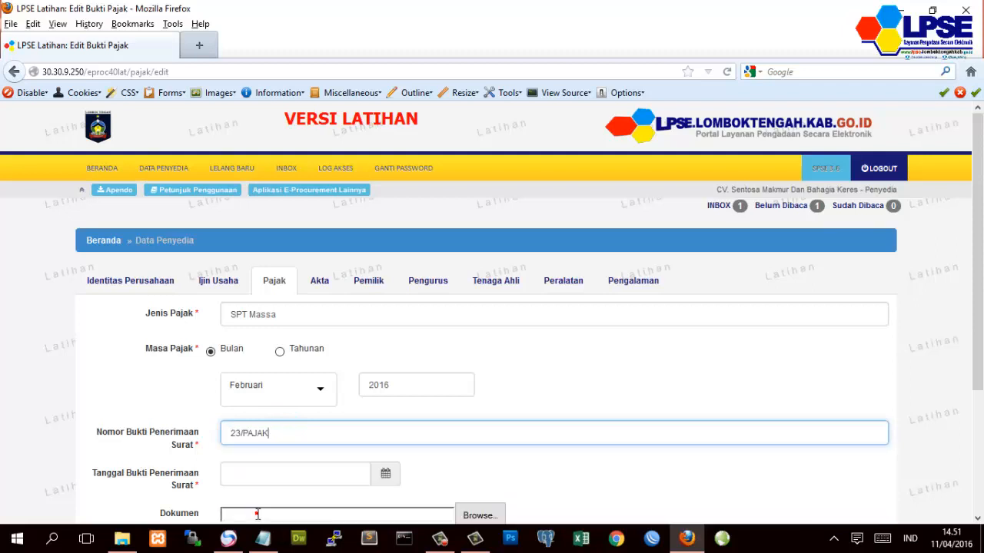
{"action": "left_click", "coordinate": [242, 432]}
{"action": "key", "text": "BackSpace"}
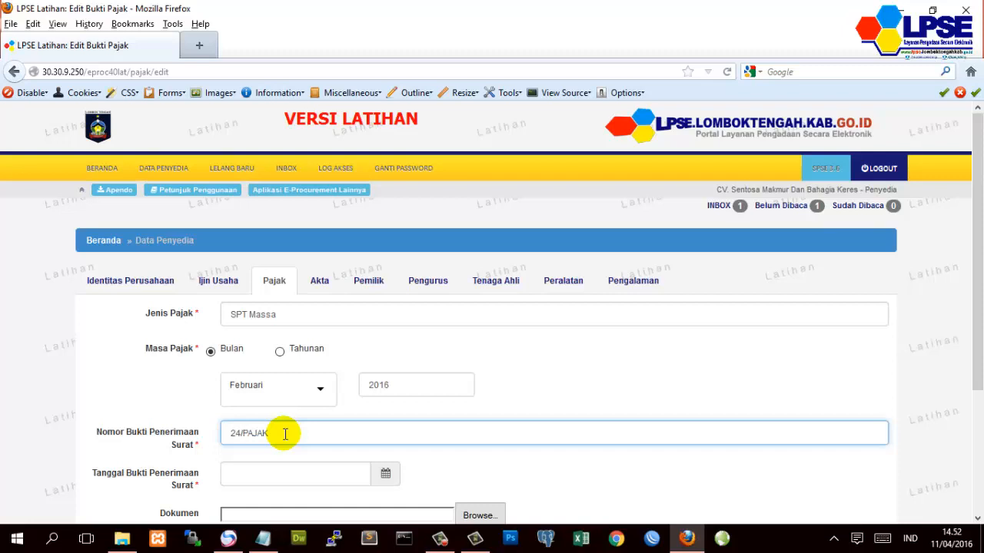
{"action": "left_click", "coordinate": [128, 406]}
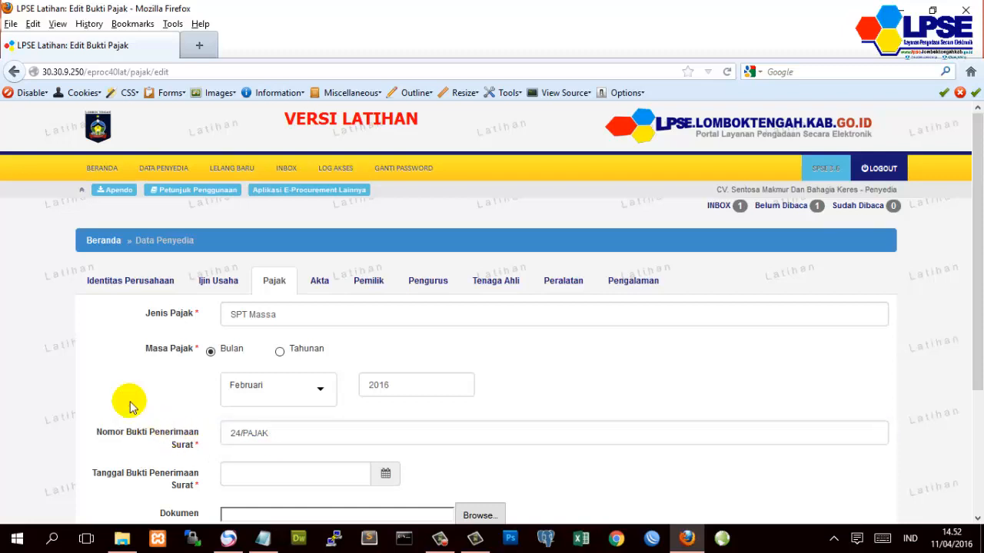
{"action": "scroll", "coordinate": [146, 408], "scroll_direction": "down", "scroll_amount": 2}
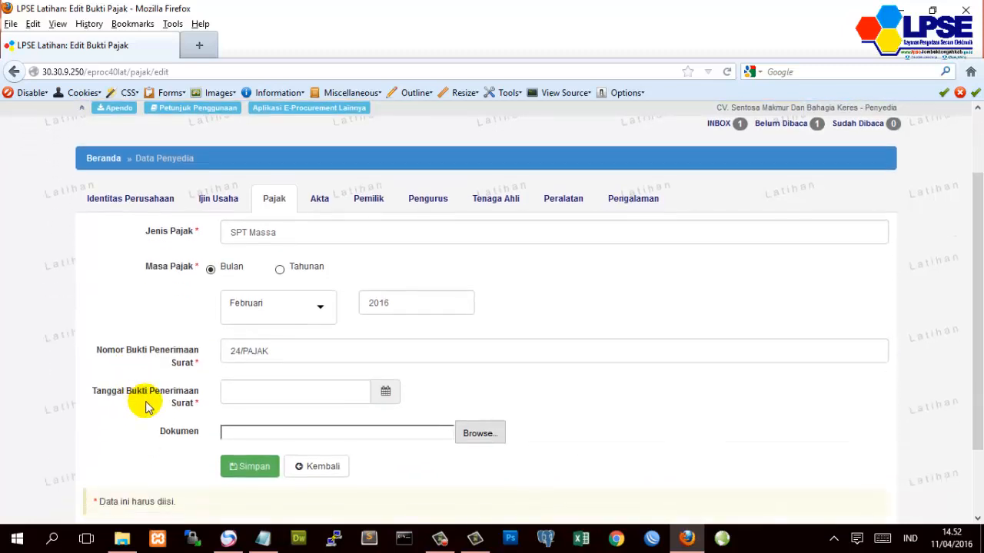
{"action": "left_click", "coordinate": [387, 395]}
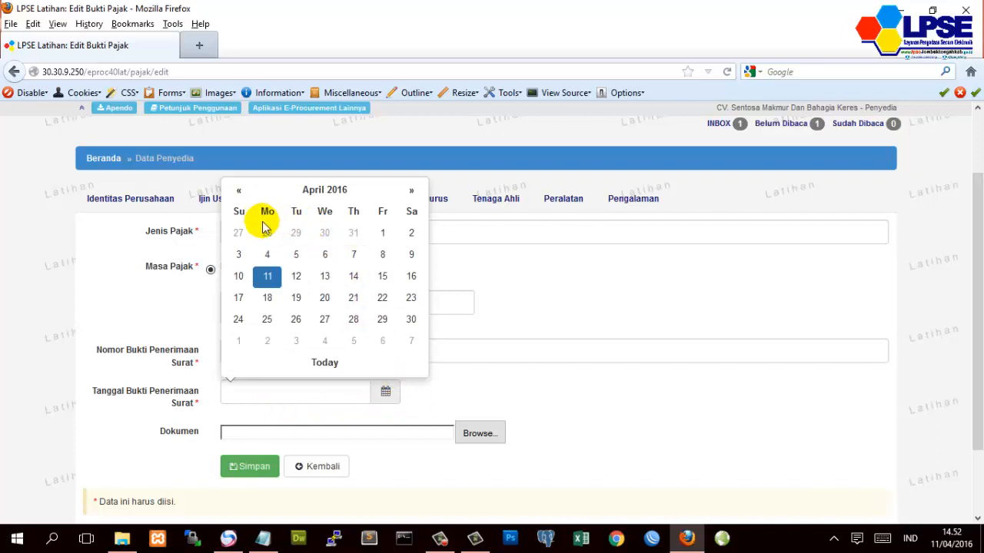
{"action": "left_click", "coordinate": [266, 255]}
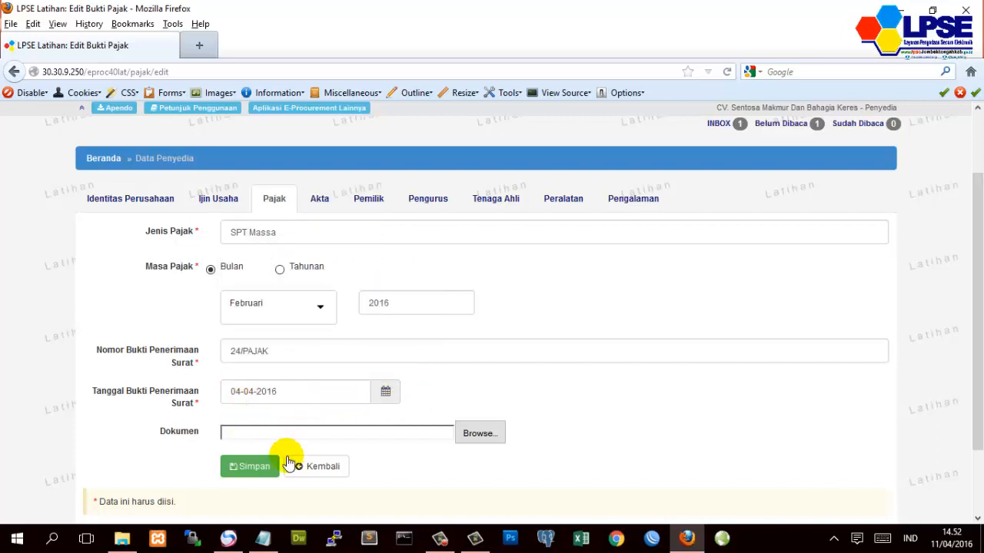
{"action": "left_click", "coordinate": [243, 468]}
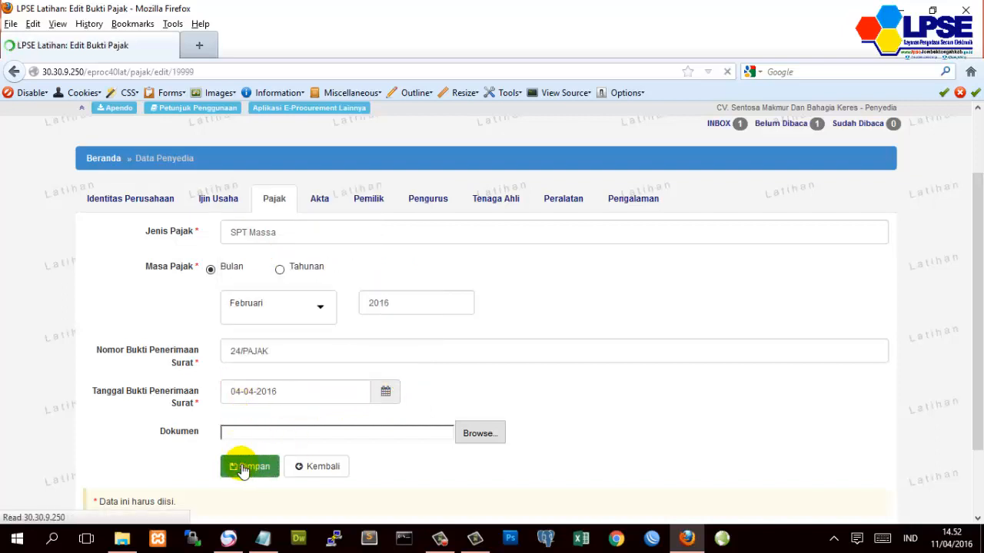
{"action": "scroll", "coordinate": [320, 473], "scroll_direction": "down", "scroll_amount": 5}
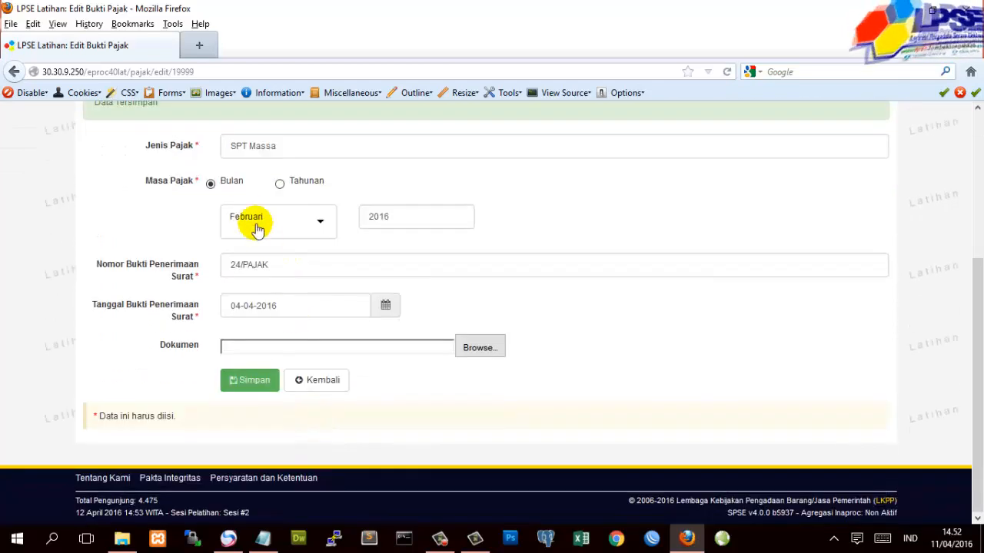
{"action": "left_click", "coordinate": [310, 380]}
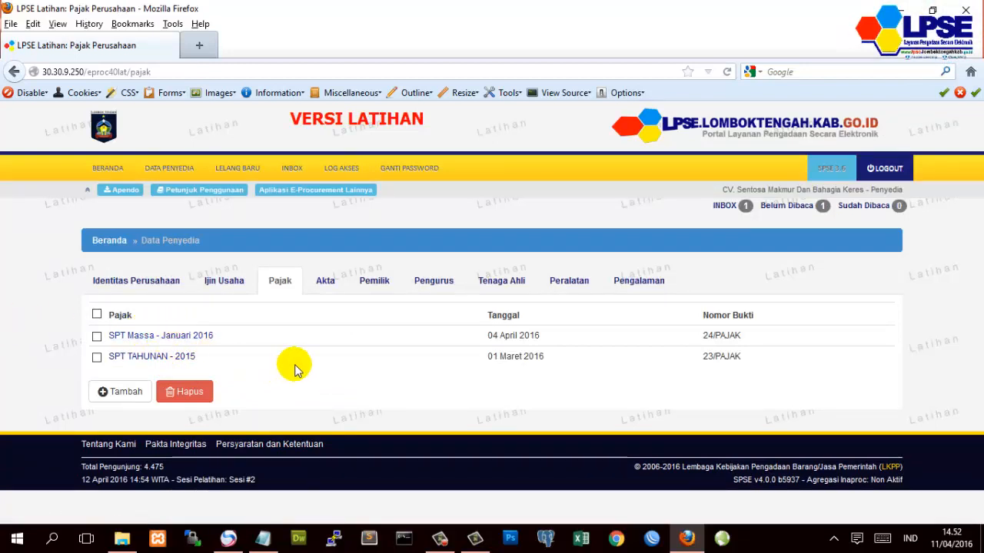
- Open the Akta tab and review founding deed number 30 dated 03-03-2016
{"action": "left_click", "coordinate": [327, 291]}
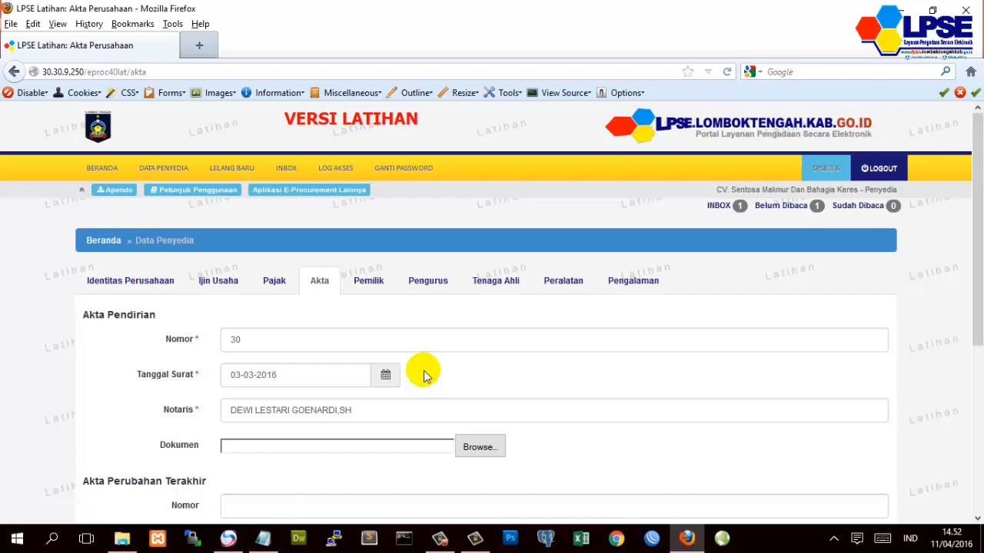
{"action": "scroll", "coordinate": [146, 397], "scroll_direction": "down", "scroll_amount": 3}
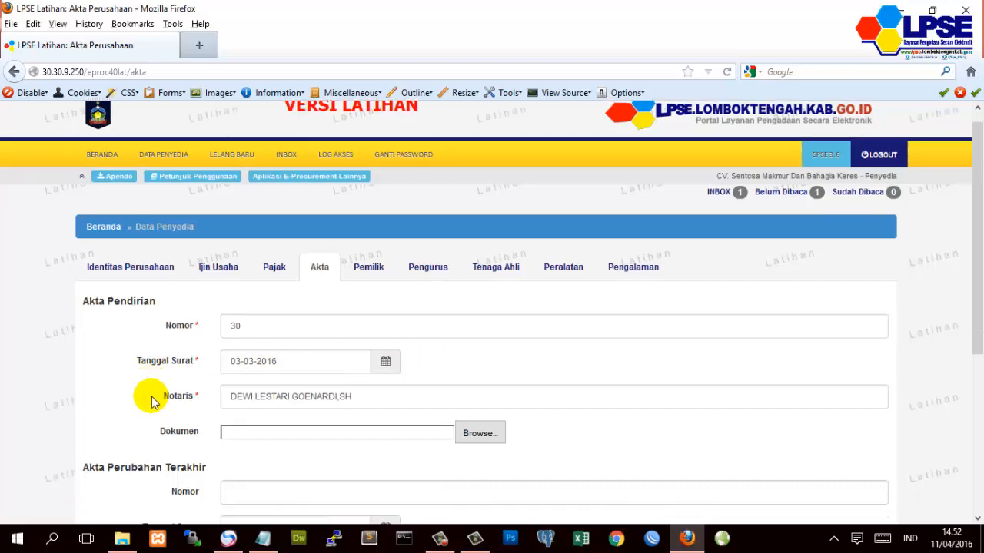
{"action": "scroll", "coordinate": [151, 401], "scroll_direction": "up", "scroll_amount": 3}
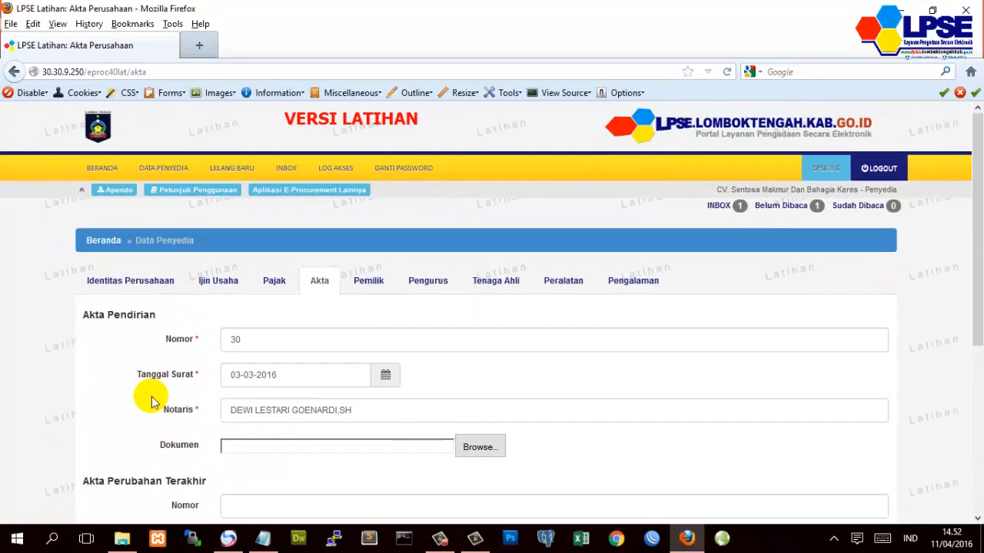
{"action": "scroll", "coordinate": [150, 400], "scroll_direction": "down", "scroll_amount": 2}
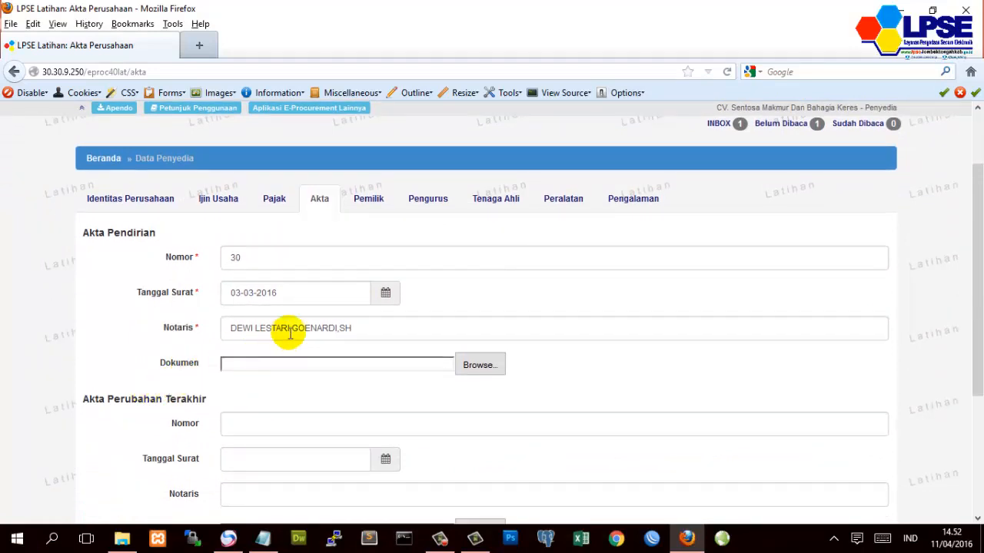
- Review the Pemilik, Pengurus, Tenaga Ahli, Peralatan and Pengalaman lists, then go to BERANDA
{"action": "left_click", "coordinate": [380, 209]}
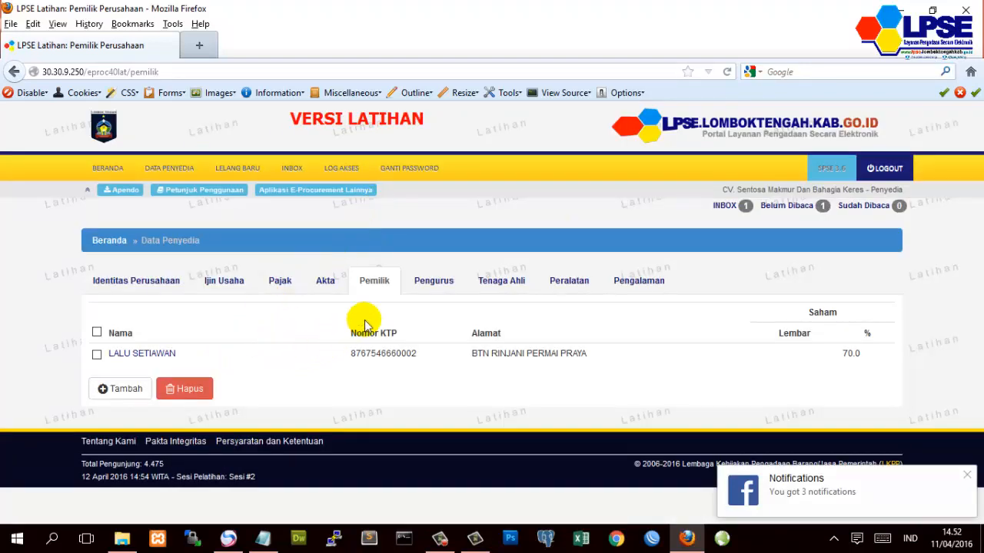
{"action": "left_click", "coordinate": [434, 286]}
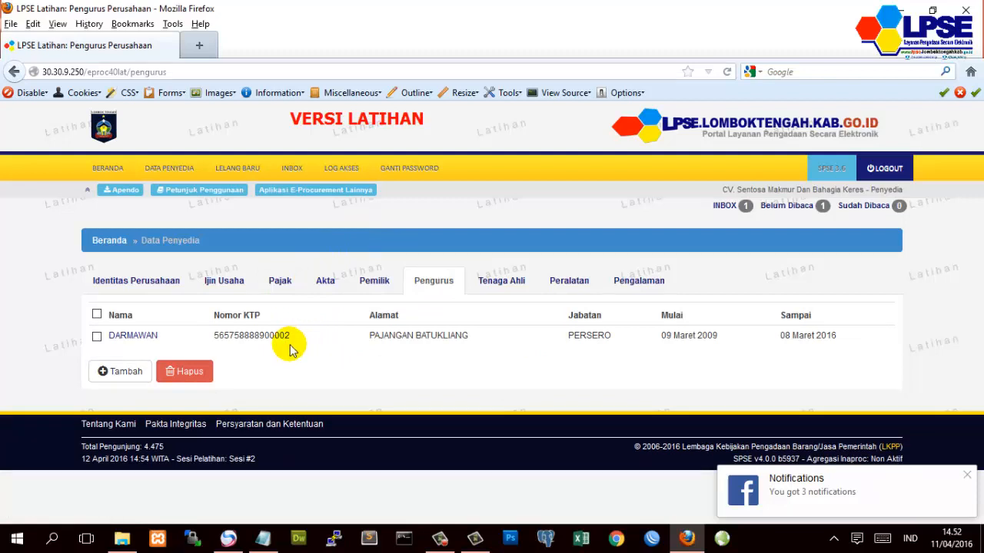
{"action": "left_click", "coordinate": [500, 286]}
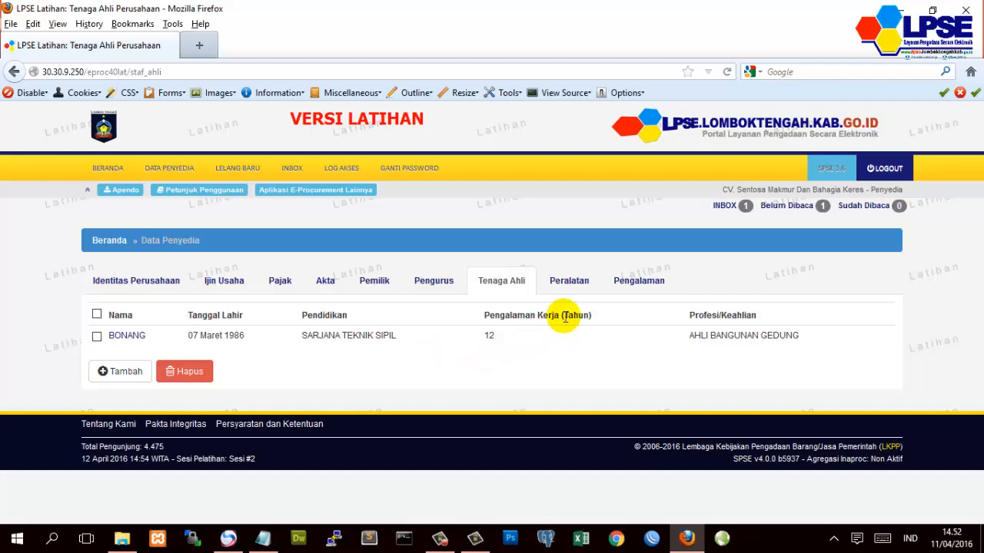
{"action": "left_click", "coordinate": [556, 290]}
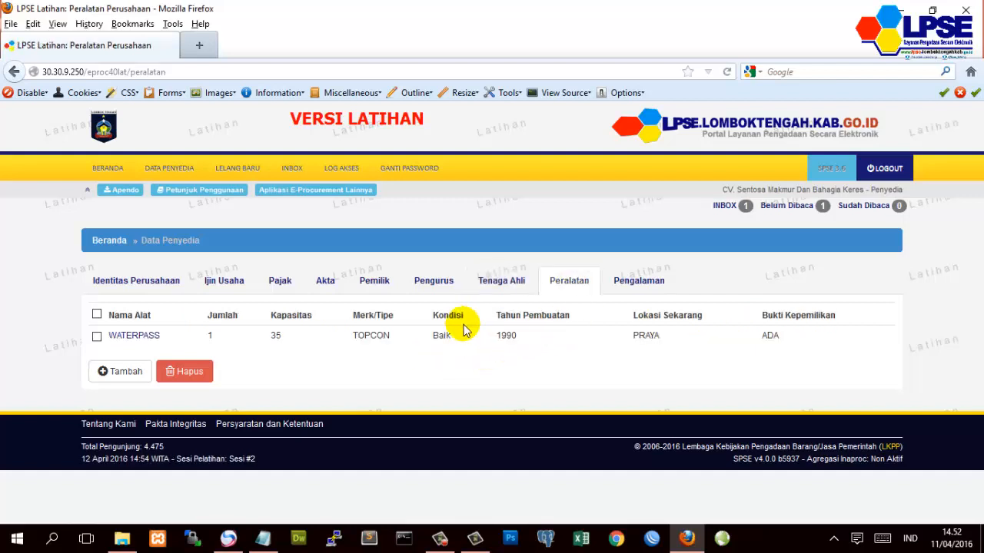
{"action": "left_click", "coordinate": [638, 285]}
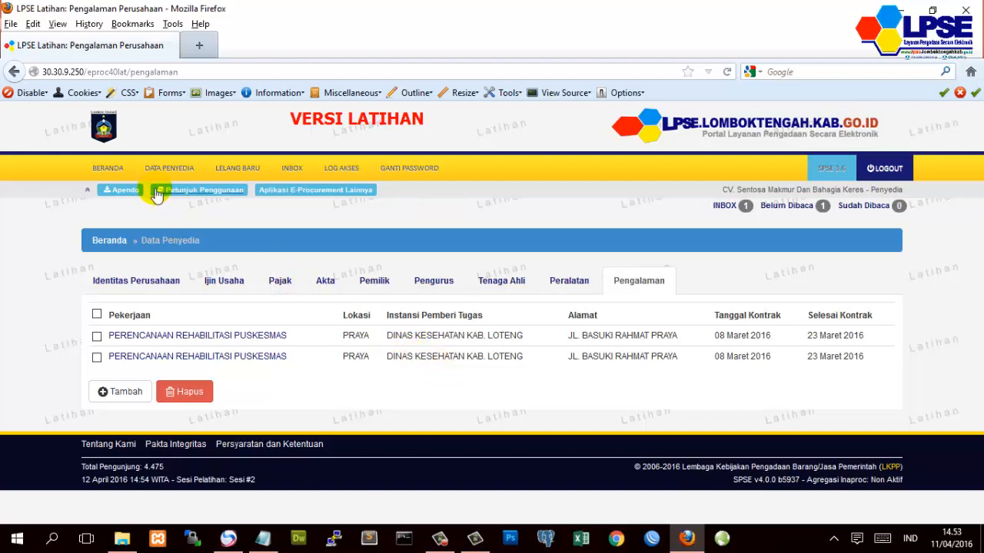
{"action": "left_click", "coordinate": [97, 170]}
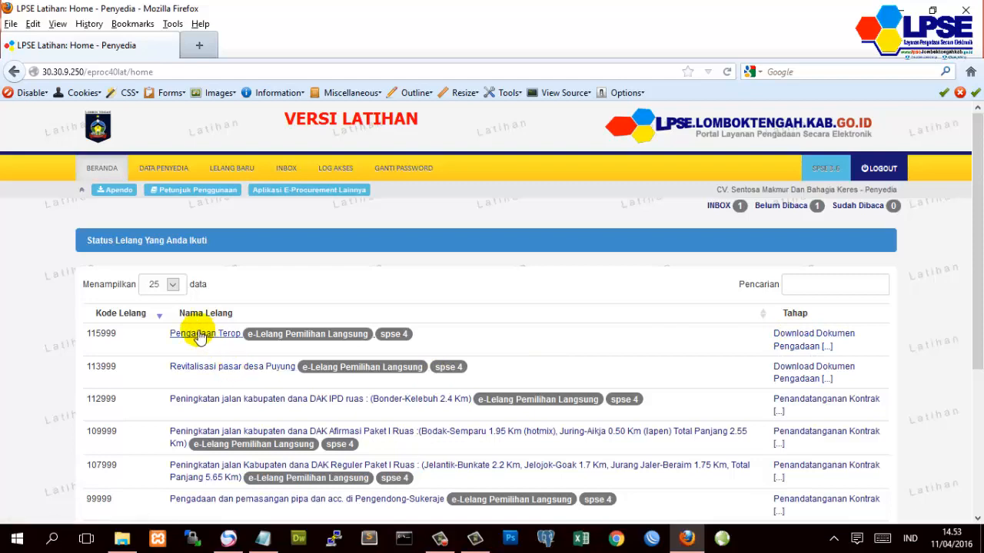
- Check tender 115999's stage schedule, then open Pengadaan Terop's Dok Pengadaan PDF
{"action": "left_click", "coordinate": [792, 333]}
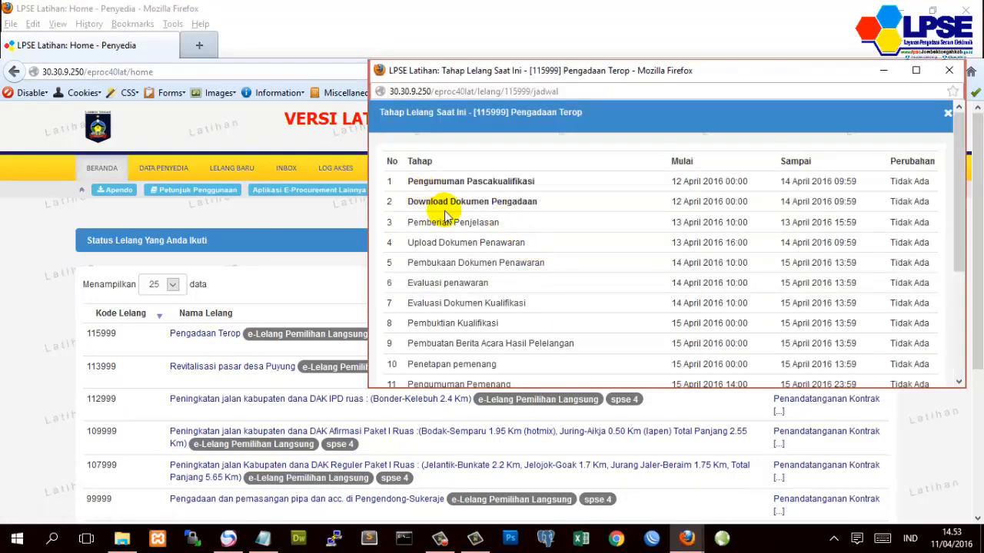
{"action": "left_click", "coordinate": [949, 71]}
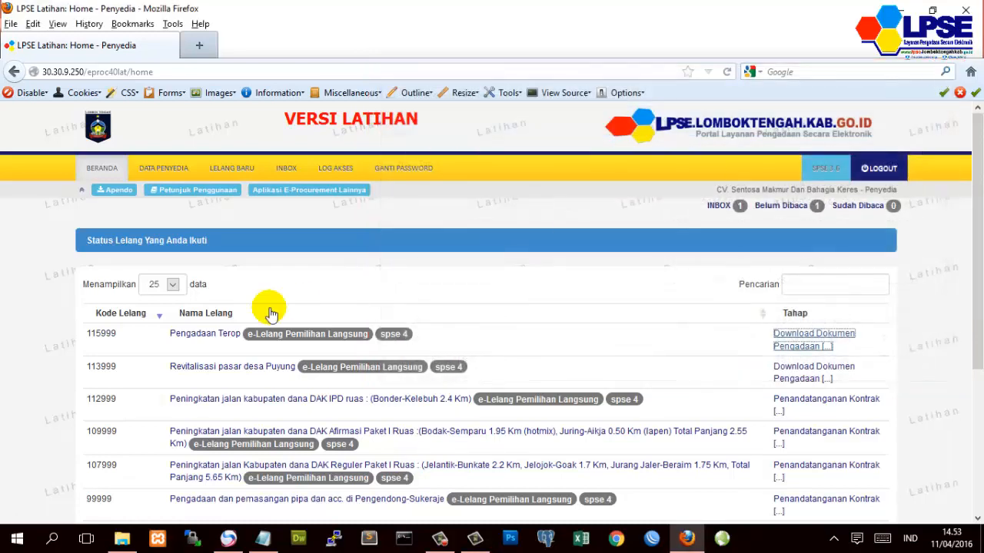
{"action": "left_click", "coordinate": [188, 335]}
{"action": "scroll", "coordinate": [407, 433], "scroll_direction": "down", "scroll_amount": 3}
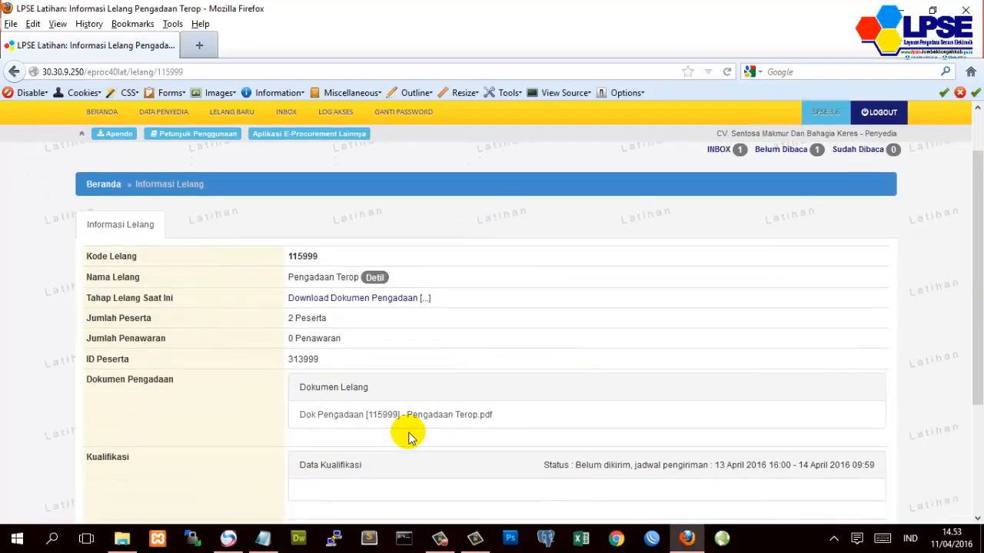
{"action": "scroll", "coordinate": [408, 435], "scroll_direction": "down", "scroll_amount": 1}
{"action": "left_click", "coordinate": [365, 306]}
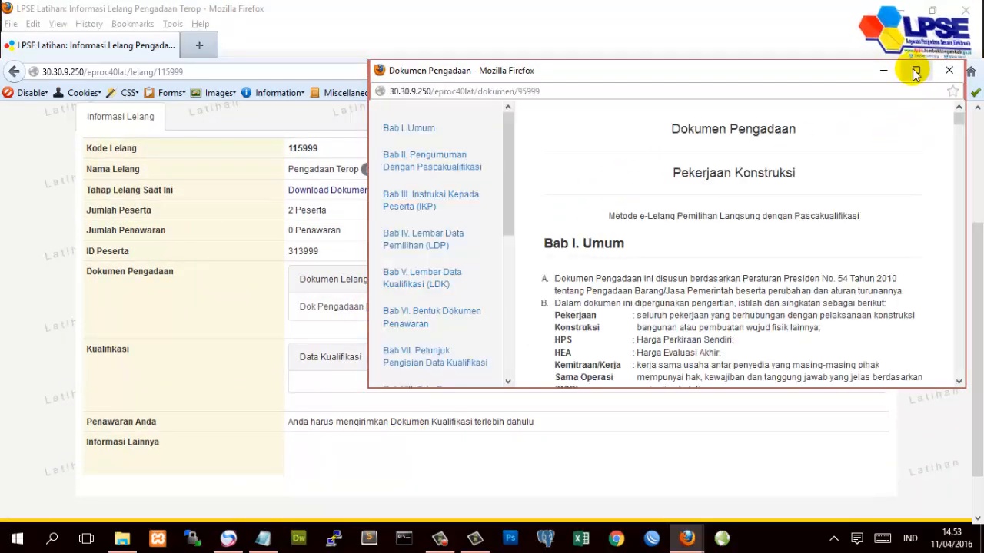
- Maximize the procurement document and jump to Bab IV Lembar Data Pemilihan
{"action": "left_click", "coordinate": [915, 70]}
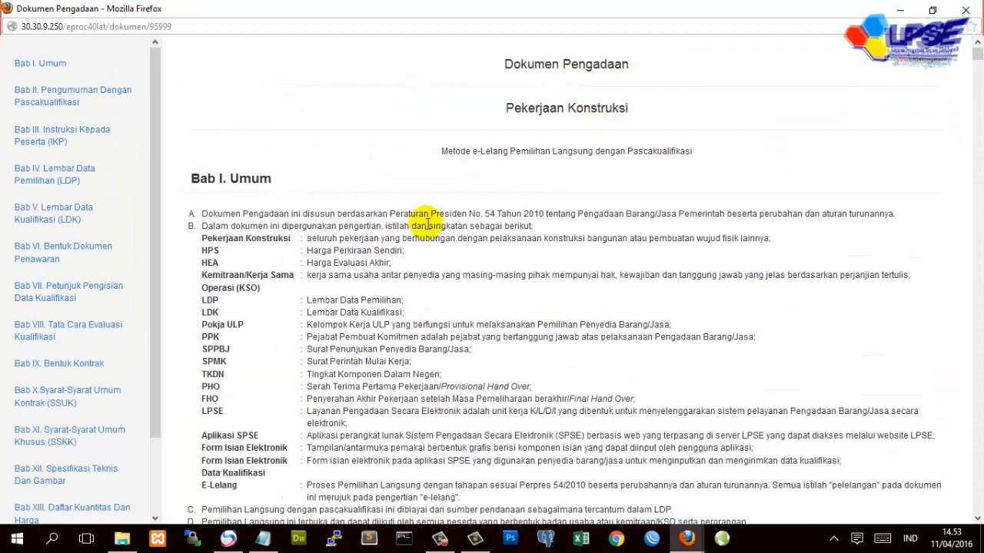
{"action": "scroll", "coordinate": [350, 240], "scroll_direction": "down", "scroll_amount": 10}
{"action": "scroll", "coordinate": [83, 417], "scroll_direction": "down", "scroll_amount": 3}
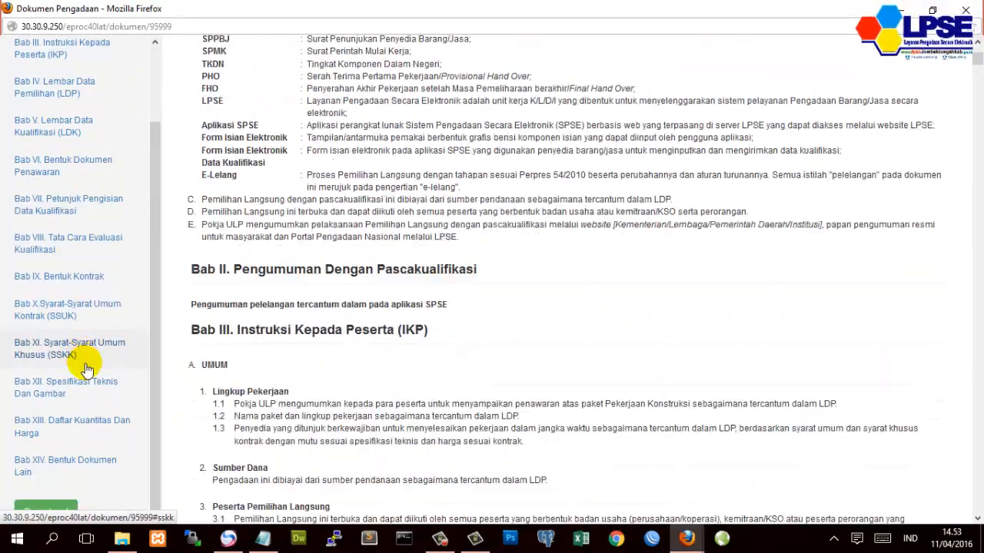
{"action": "scroll", "coordinate": [67, 476], "scroll_direction": "down", "scroll_amount": 3}
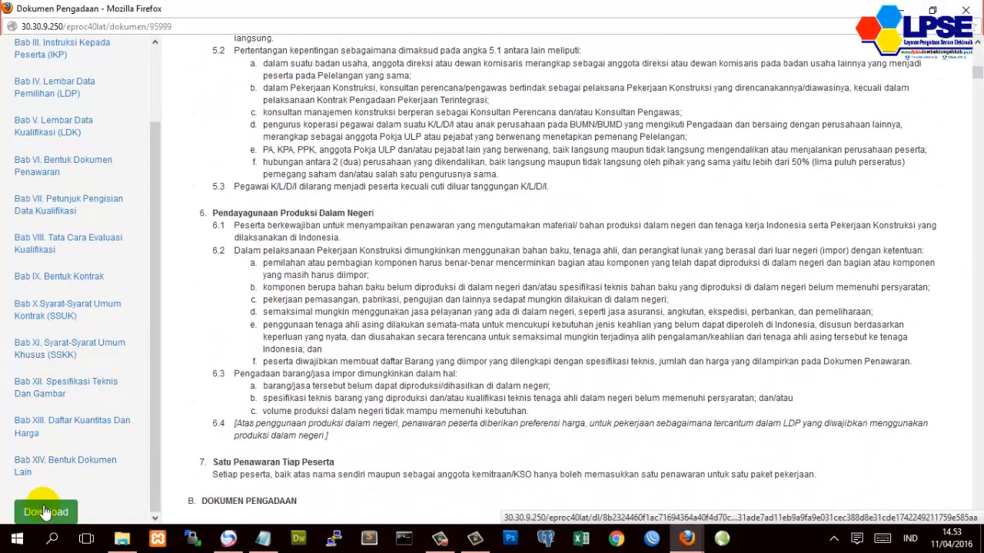
{"action": "scroll", "coordinate": [115, 408], "scroll_direction": "up", "scroll_amount": 2}
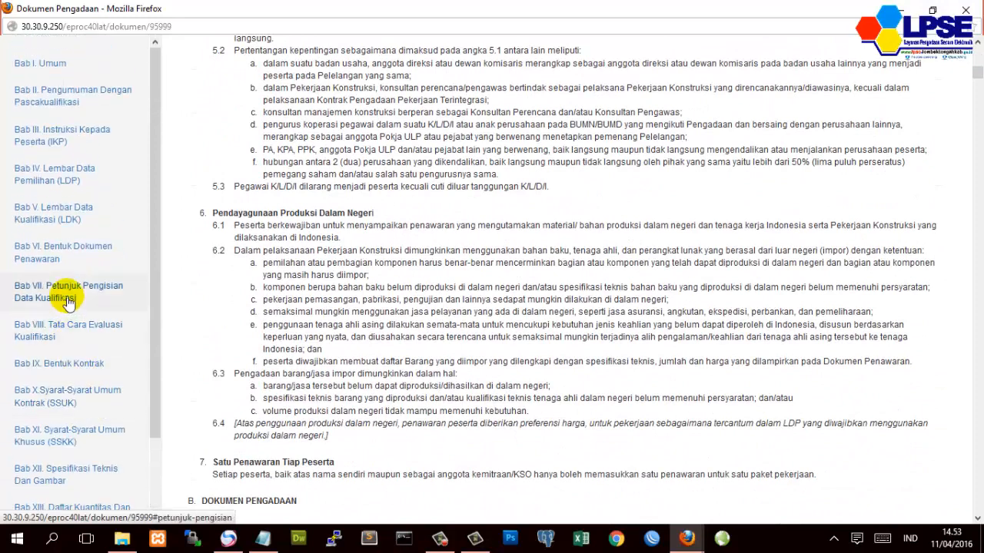
{"action": "left_click", "coordinate": [68, 186]}
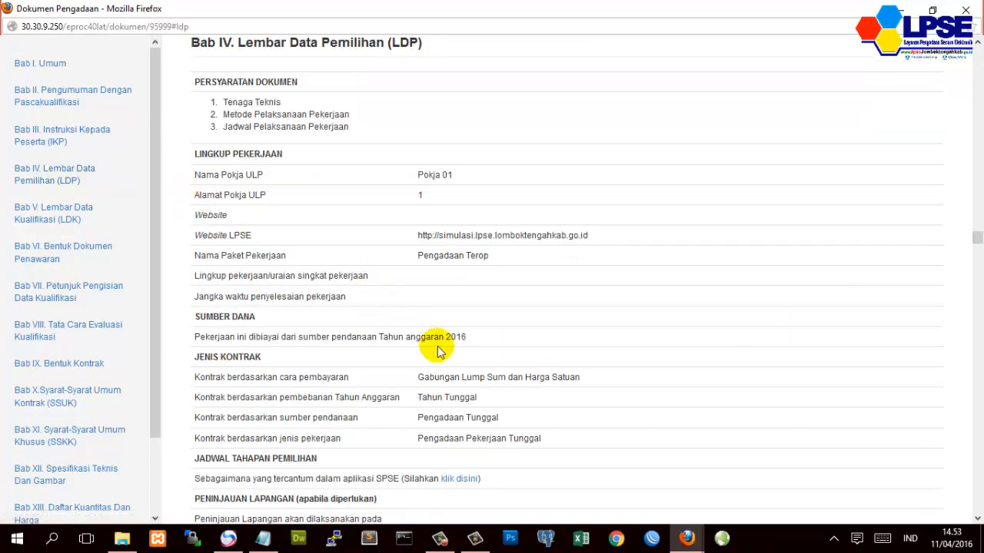
- Highlight the 40 hari kalender offer validity period under Masa Berlaku Penawaran
{"action": "scroll", "coordinate": [436, 393], "scroll_direction": "down", "scroll_amount": 1}
{"action": "scroll", "coordinate": [436, 393], "scroll_direction": "down", "scroll_amount": 2}
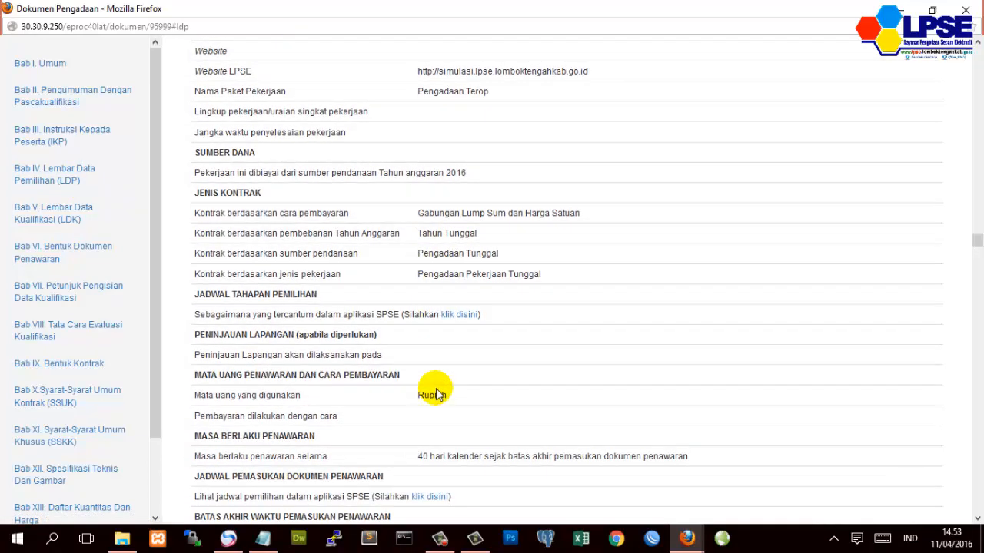
{"action": "scroll", "coordinate": [436, 394], "scroll_direction": "down", "scroll_amount": 2}
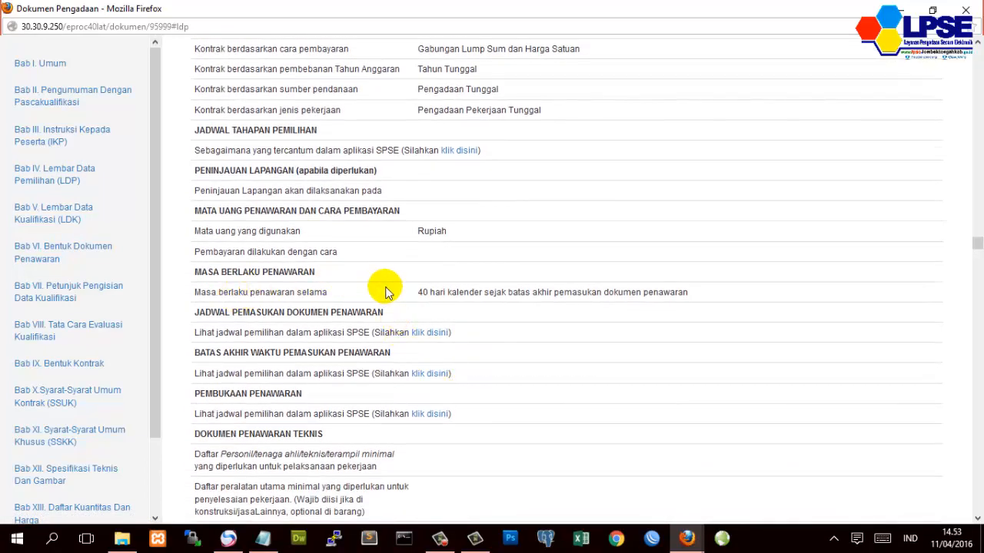
{"action": "left_click_drag", "start_coordinate": [418, 292], "coordinate": [486, 294]}
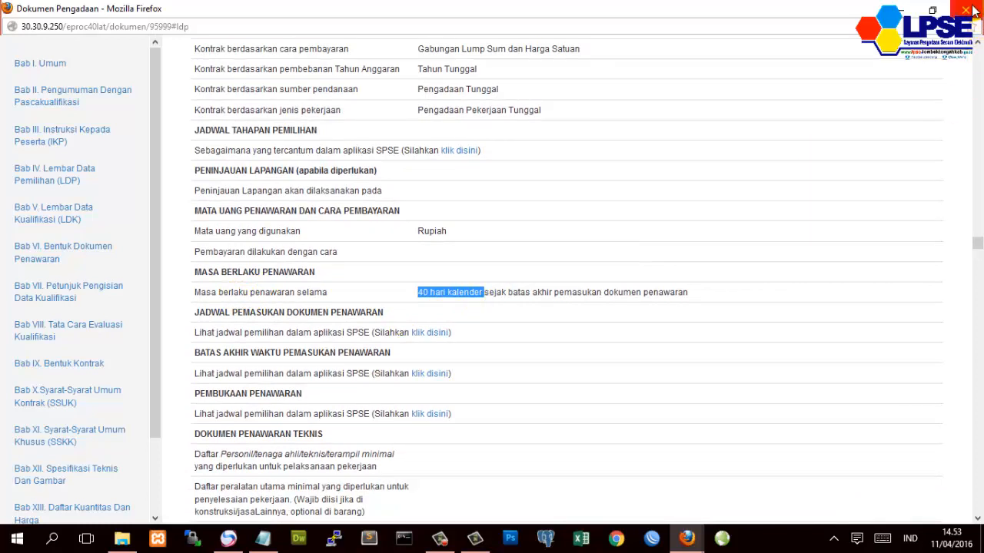
{"action": "left_click", "coordinate": [420, 292]}
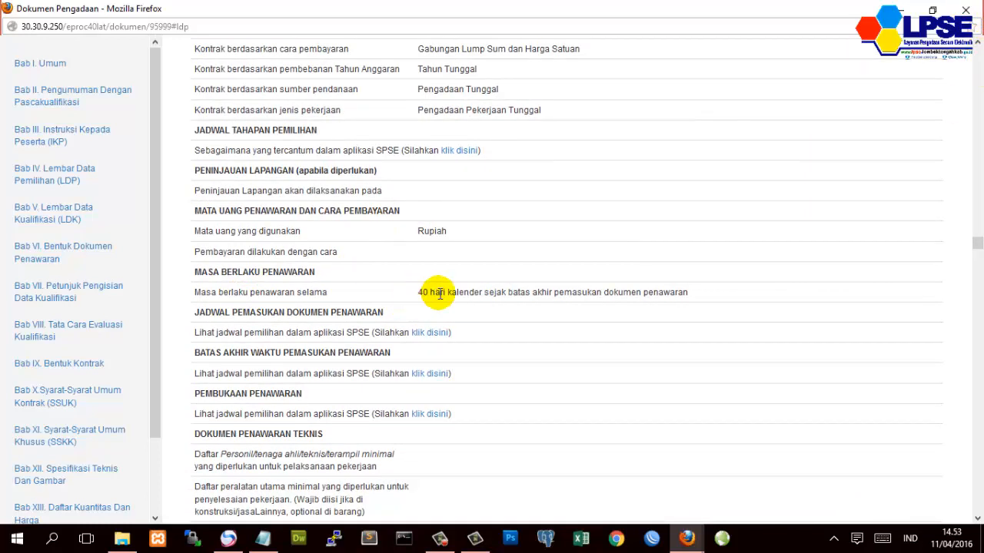
{"action": "left_click_drag", "start_coordinate": [483, 290], "coordinate": [412, 291]}
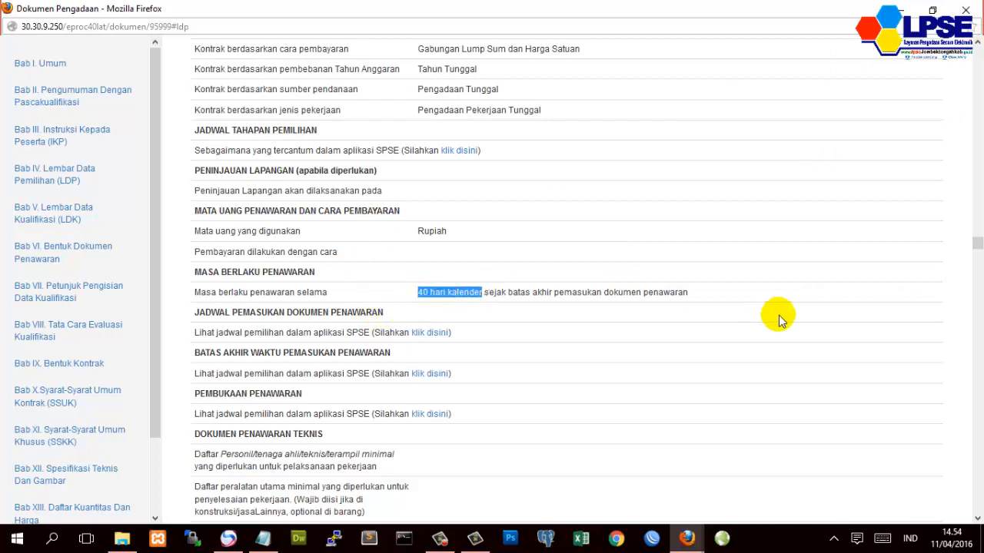
{"action": "scroll", "coordinate": [778, 320], "scroll_direction": "up", "scroll_amount": 5}
- Close the document, review the Pemberian Penjelasan schedule, and open the Penjelasan thread
{"action": "left_click", "coordinate": [966, 10]}
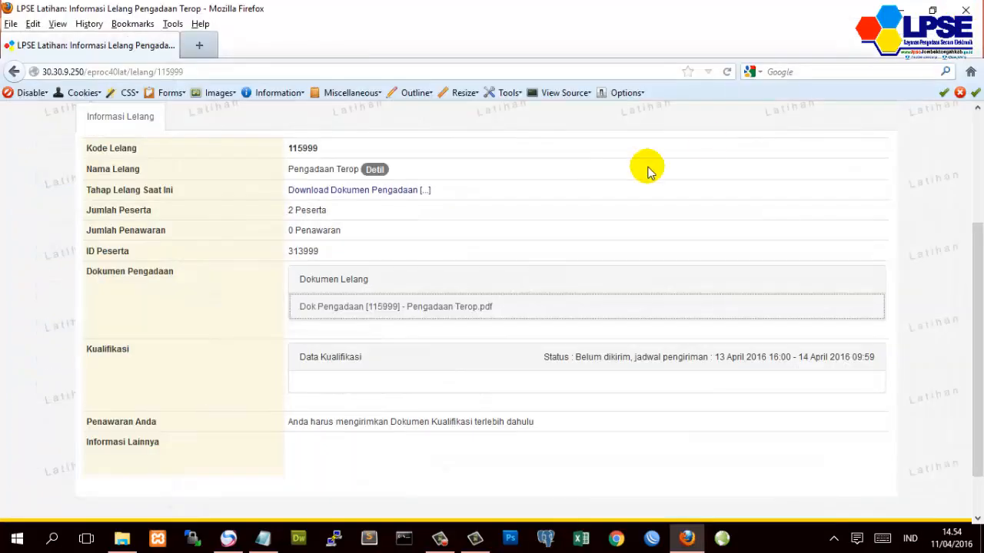
{"action": "scroll", "coordinate": [249, 334], "scroll_direction": "up", "scroll_amount": 4}
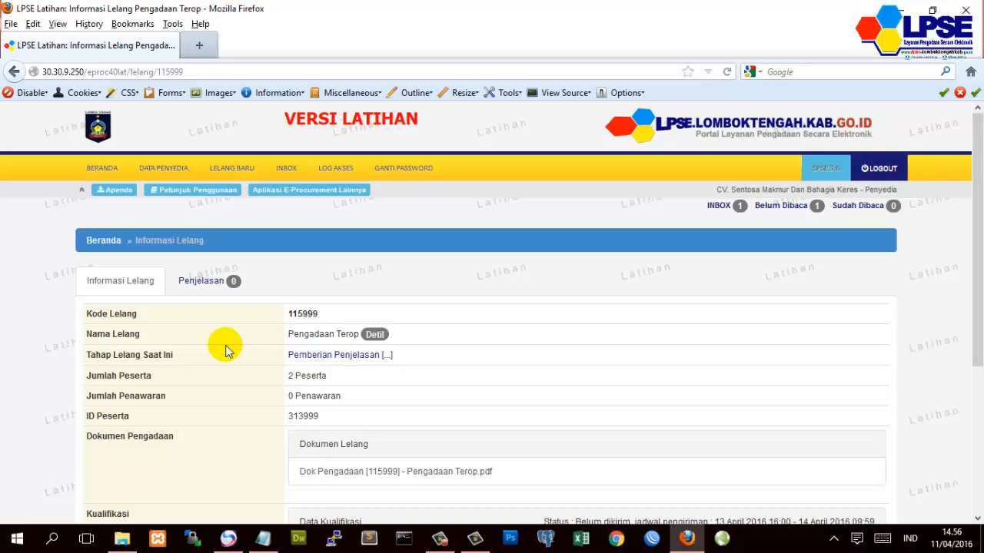
{"action": "left_click", "coordinate": [339, 358]}
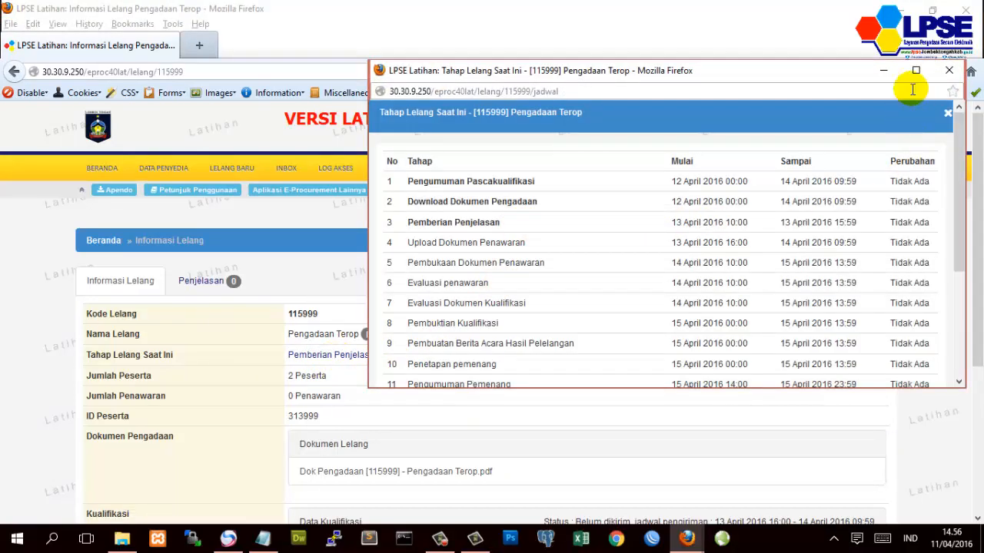
{"action": "left_click", "coordinate": [949, 70]}
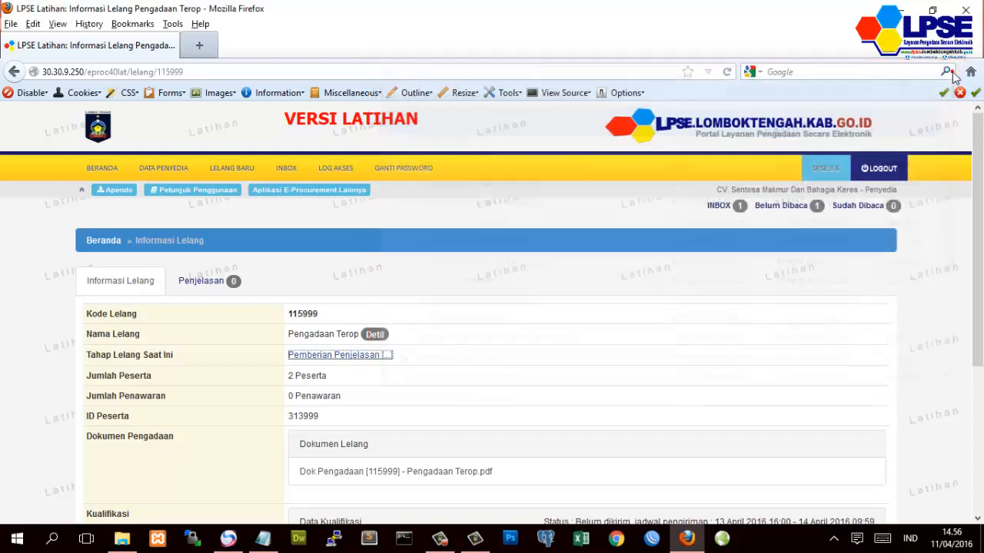
{"action": "left_click", "coordinate": [390, 273]}
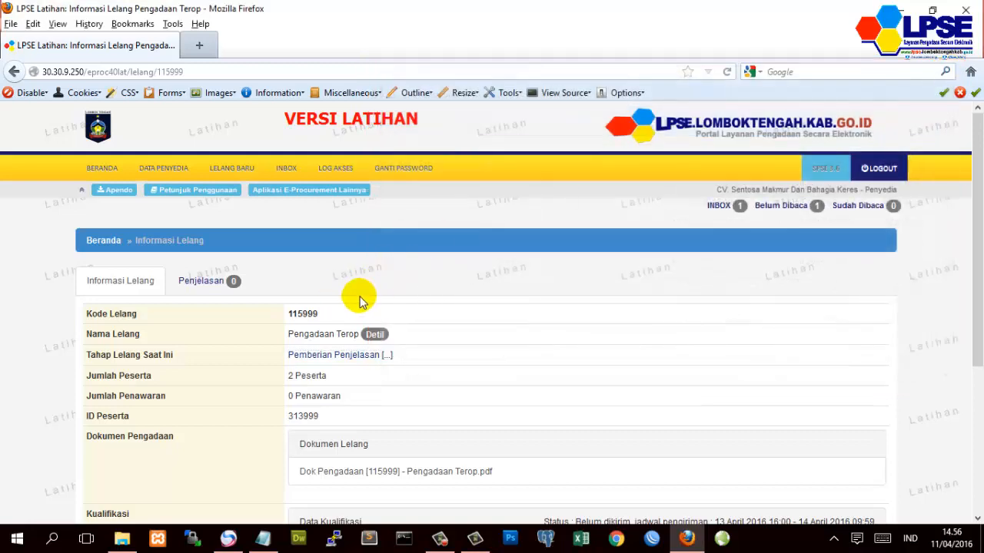
{"action": "left_click", "coordinate": [200, 291]}
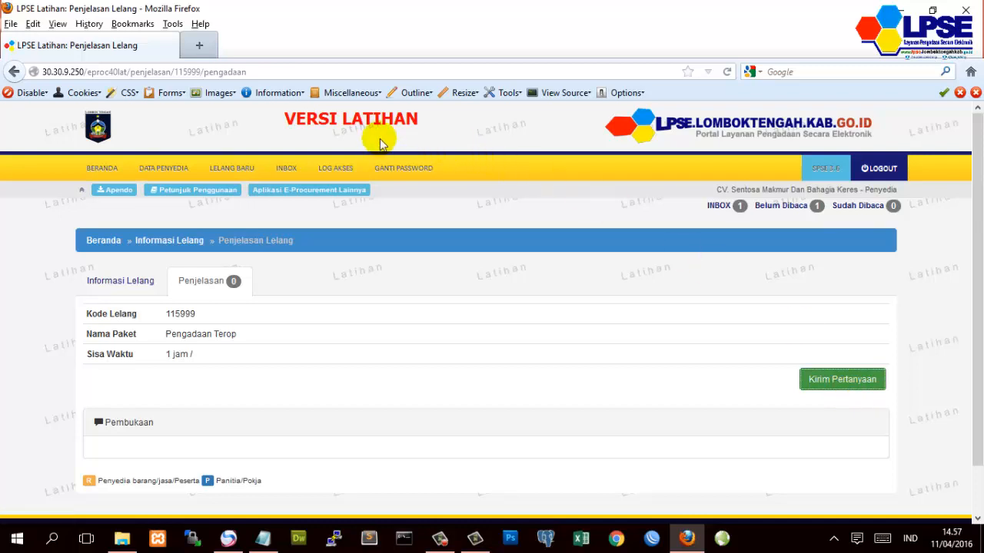
- Copy the tender address from Firefox and load 30.30.9.250/eproc40lat/ in Chrome
{"action": "left_click", "coordinate": [280, 69]}
{"action": "key", "text": "ctrl+c"}
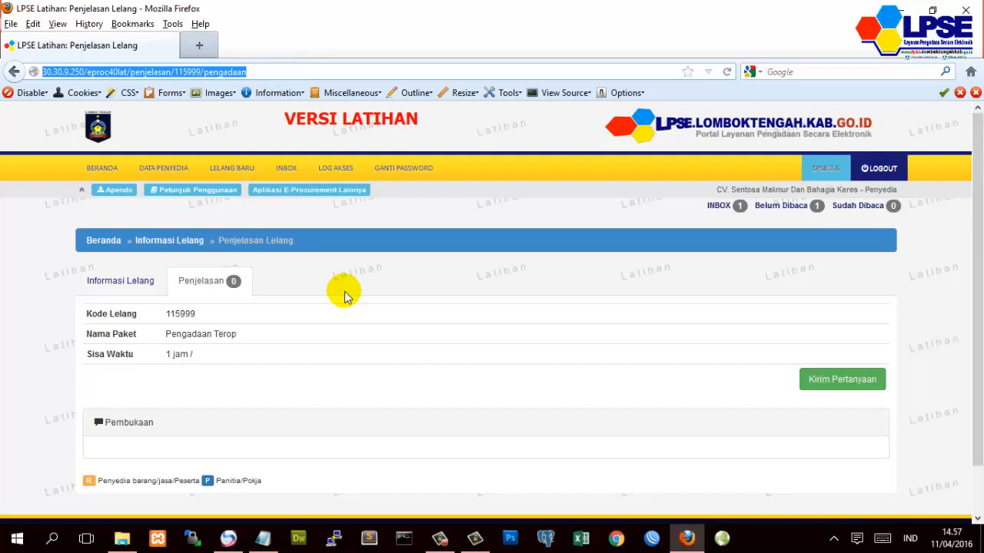
{"action": "left_click", "coordinate": [616, 540]}
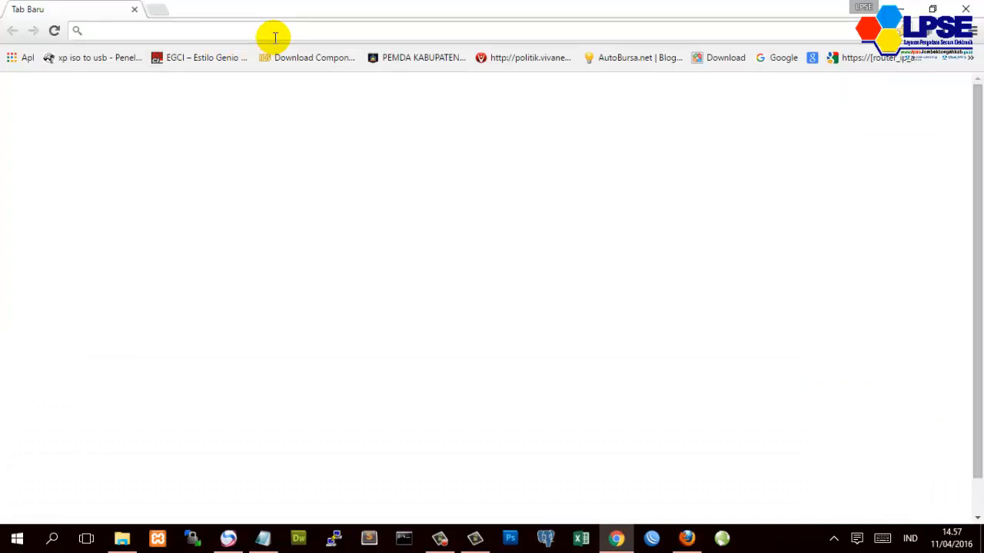
{"action": "key", "text": "ctrl+v"}
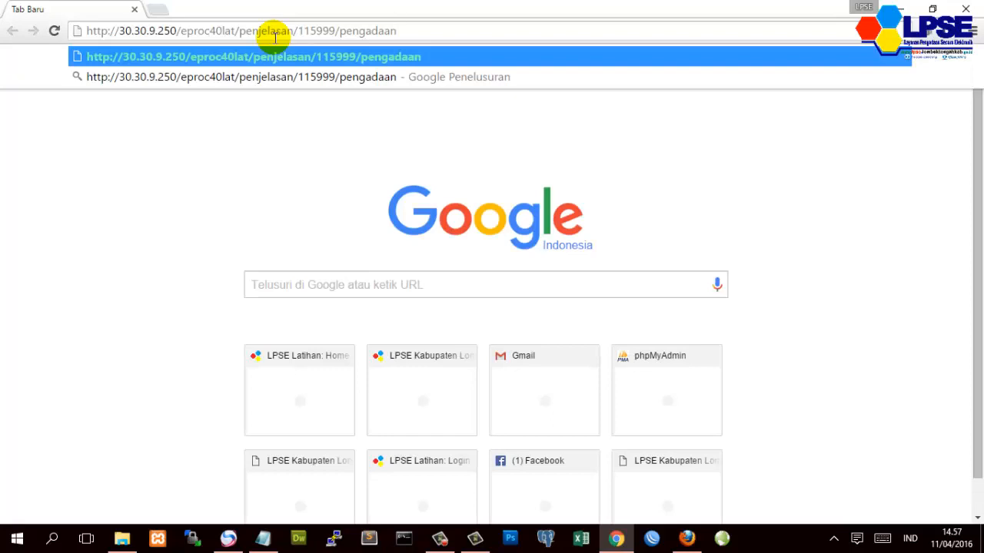
{"action": "key", "text": "BackSpace"}
{"action": "key", "text": "BackSpace"}
{"action": "key", "text": "BackSpace"}
{"action": "key", "text": "BackSpace"}
{"action": "key", "text": "BackSpace"}
{"action": "key", "text": "BackSpace"}
{"action": "key", "text": "BackSpace"}
{"action": "key", "text": "BackSpace"}
{"action": "key", "text": "BackSpace"}
{"action": "key", "text": "BackSpace"}
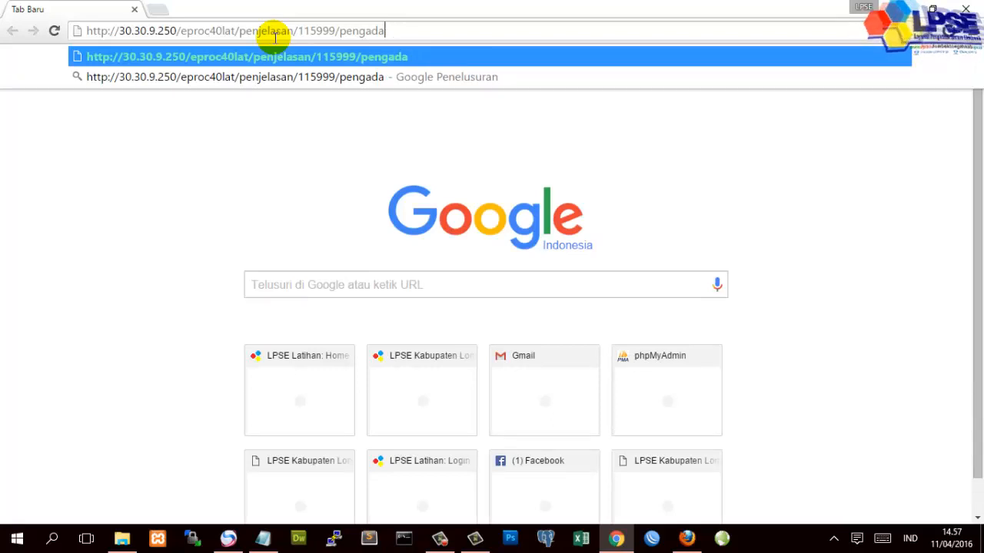
{"action": "key", "text": "BackSpace"}
{"action": "key", "text": "BackSpace"}
{"action": "key", "text": "BackSpace"}
{"action": "key", "text": "BackSpace"}
{"action": "key", "text": "BackSpace"}
{"action": "key", "text": "BackSpace"}
{"action": "key", "text": "BackSpace"}
{"action": "key", "text": "BackSpace"}
{"action": "key", "text": "BackSpace"}
{"action": "key", "text": "BackSpace"}
{"action": "key", "text": "BackSpace"}
{"action": "key", "text": "BackSpace"}
{"action": "key", "text": "BackSpace"}
{"action": "key", "text": "BackSpace"}
{"action": "key", "text": "BackSpace"}
{"action": "key", "text": "BackSpace"}
{"action": "key", "text": "BackSpace"}
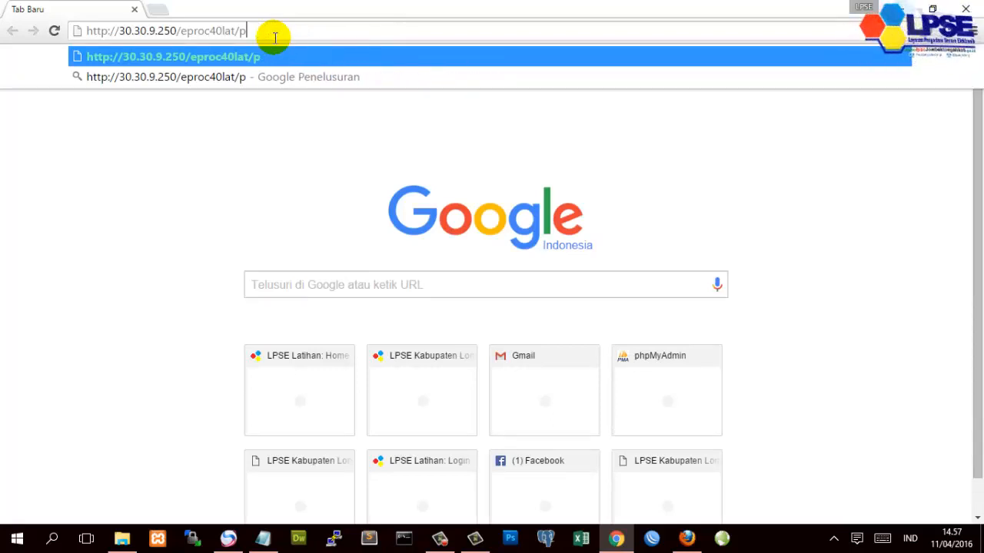
{"action": "key", "text": "Return"}
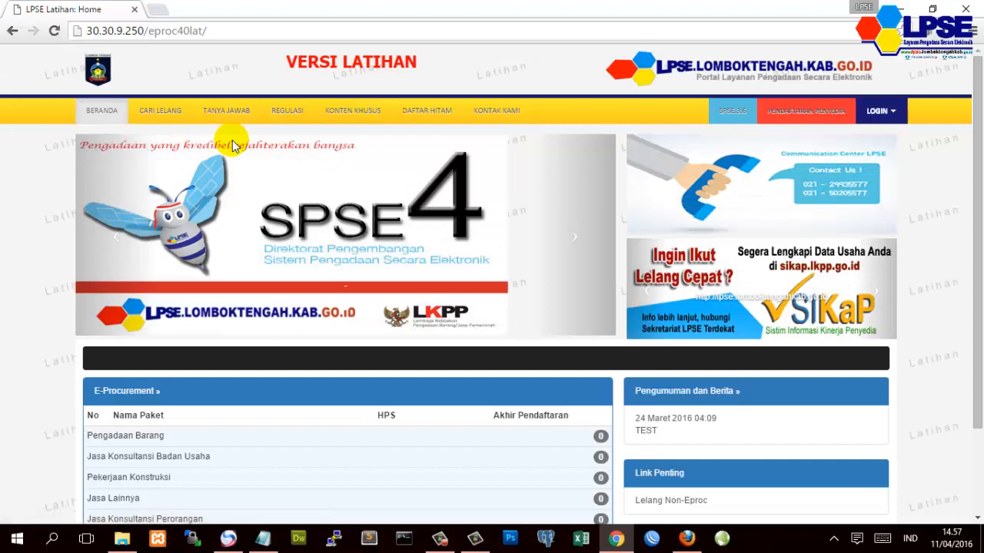
- Open the login form and fill in the provider account's user ID and password
{"action": "left_click", "coordinate": [876, 112]}
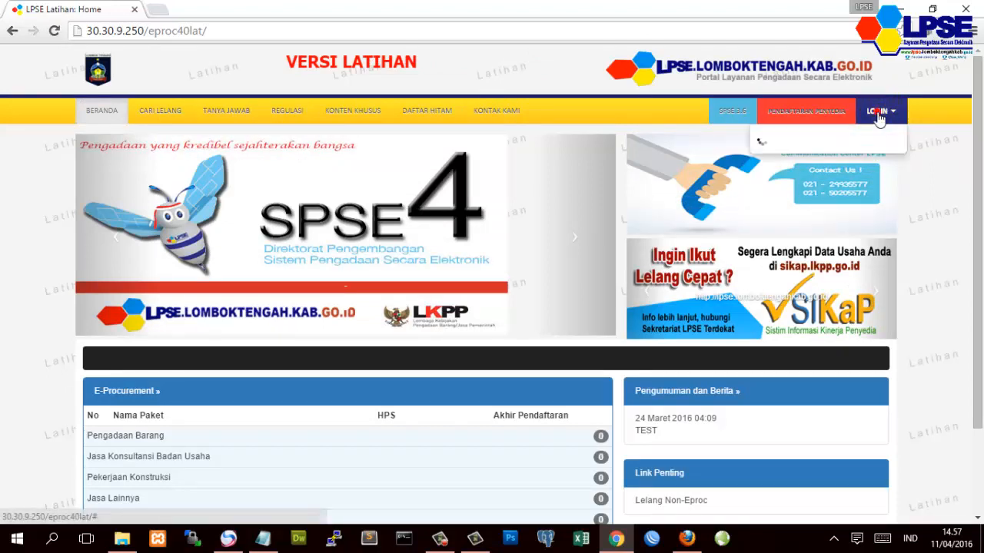
{"action": "left_click", "coordinate": [835, 149]}
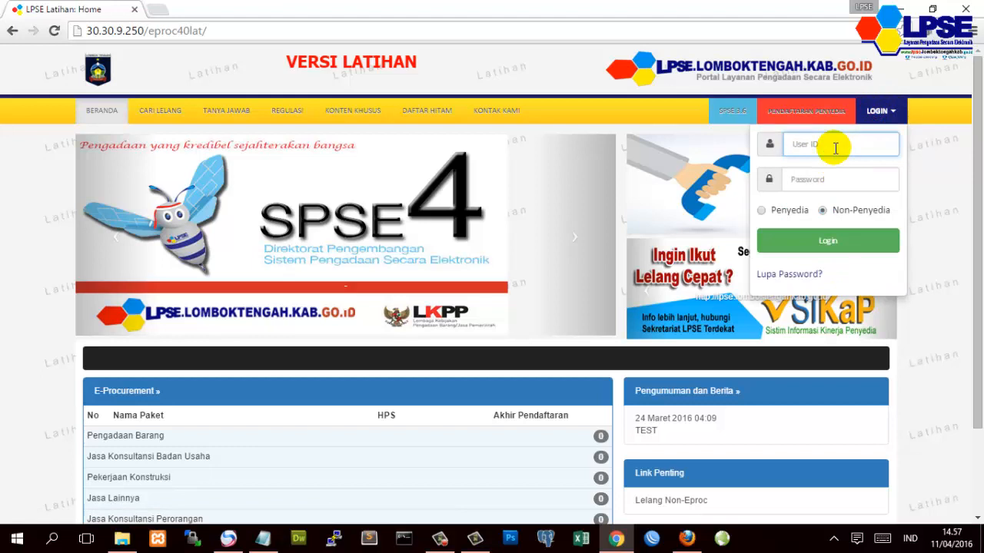
{"action": "type", "text": "A"}
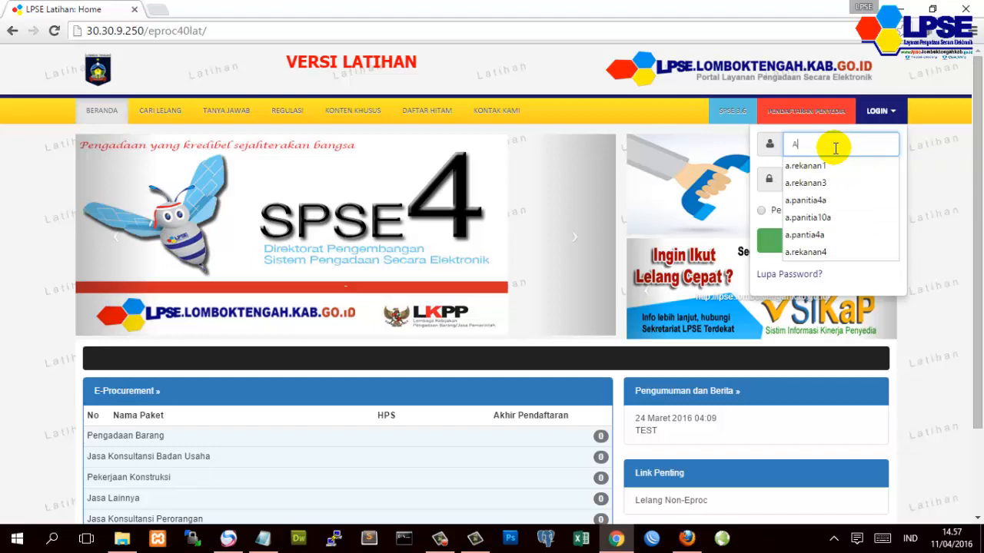
{"action": "key", "text": "BackSpace"}
{"action": "type", "text": "a.reka"}
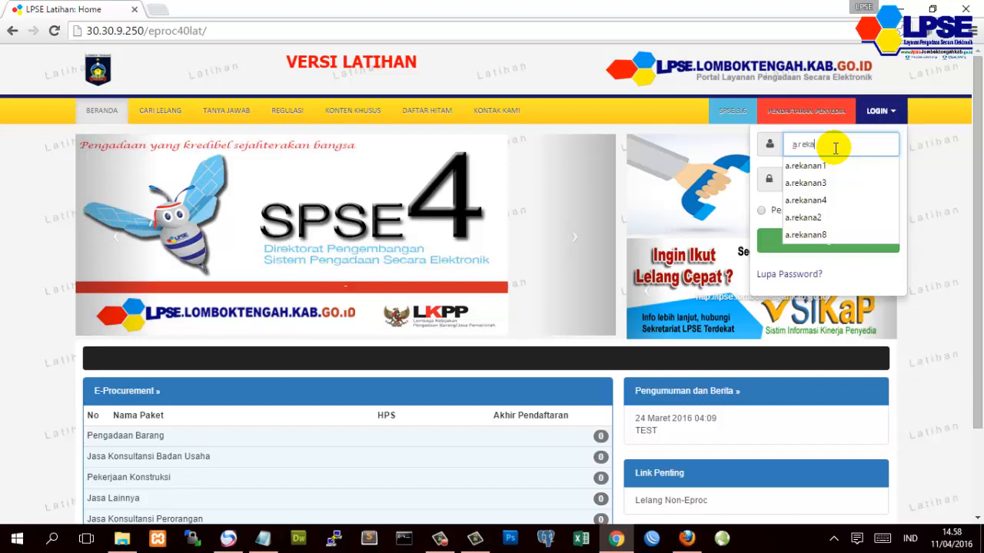
{"action": "left_click", "coordinate": [813, 165]}
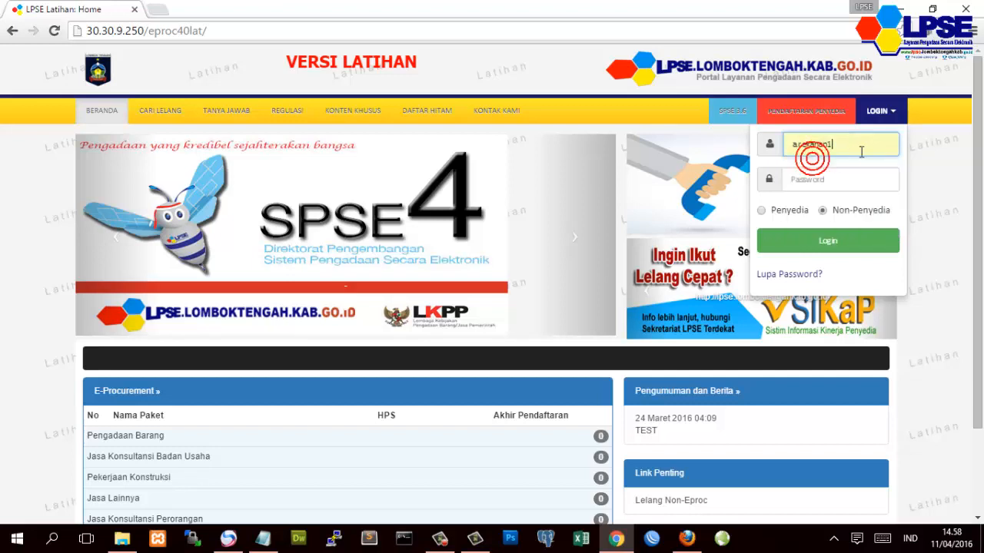
{"action": "type", "text": "0"}
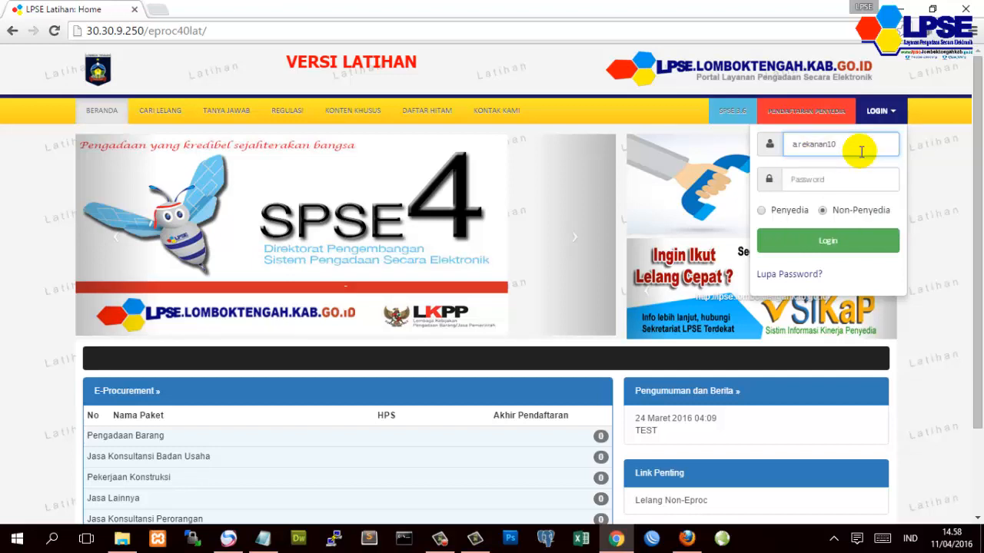
{"action": "key", "text": "Tab"}
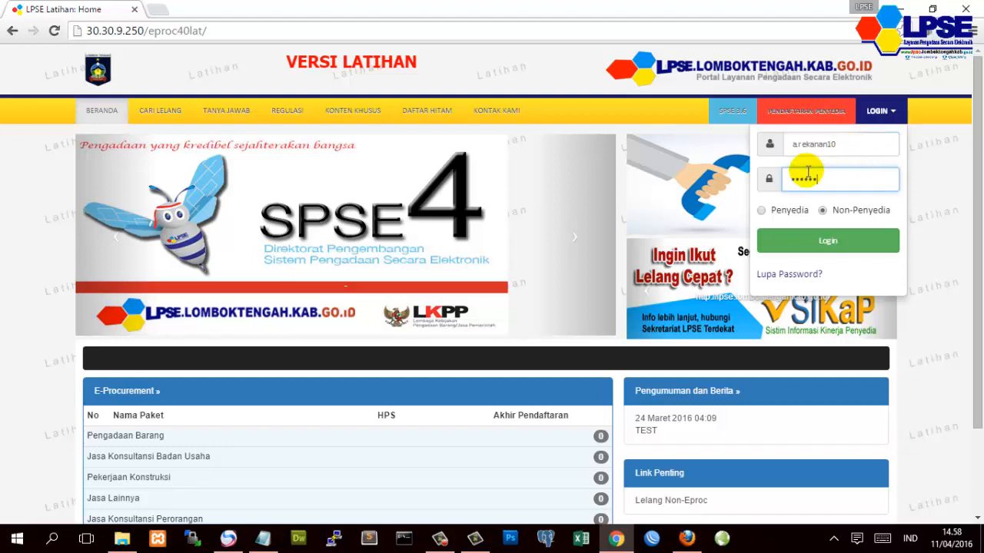
- Sign in as Penyedia and open the Pengadaan Terop tender
{"action": "left_click", "coordinate": [760, 212]}
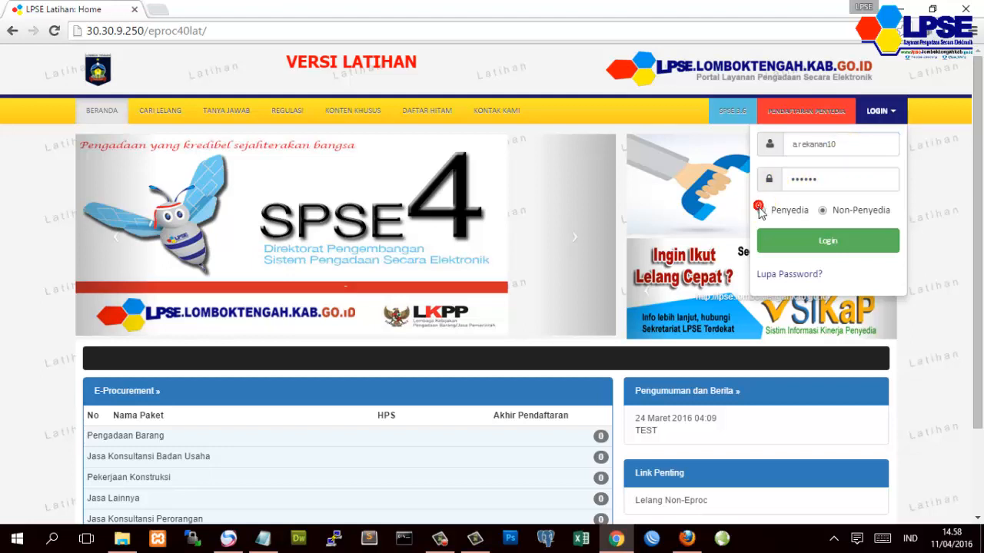
{"action": "left_click", "coordinate": [784, 246]}
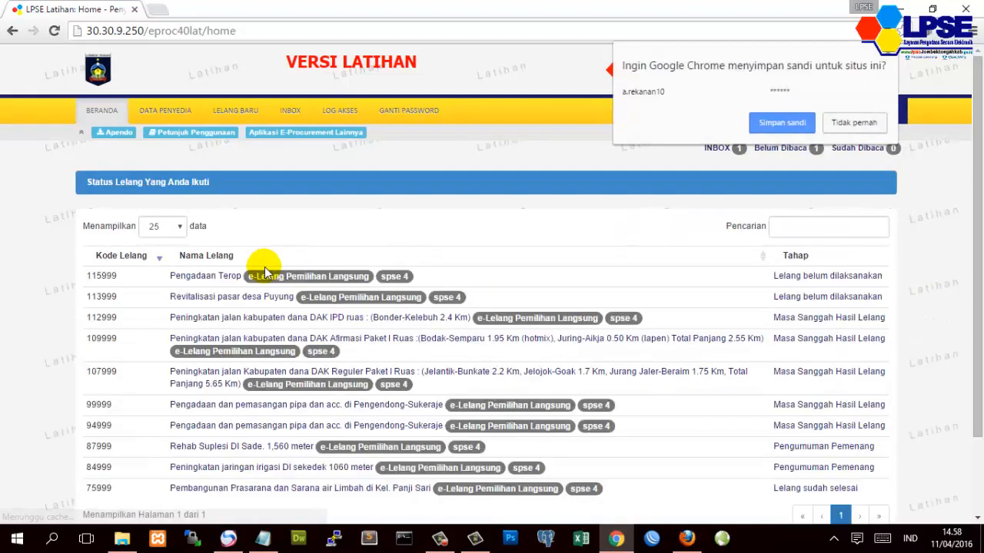
{"action": "left_click", "coordinate": [221, 275]}
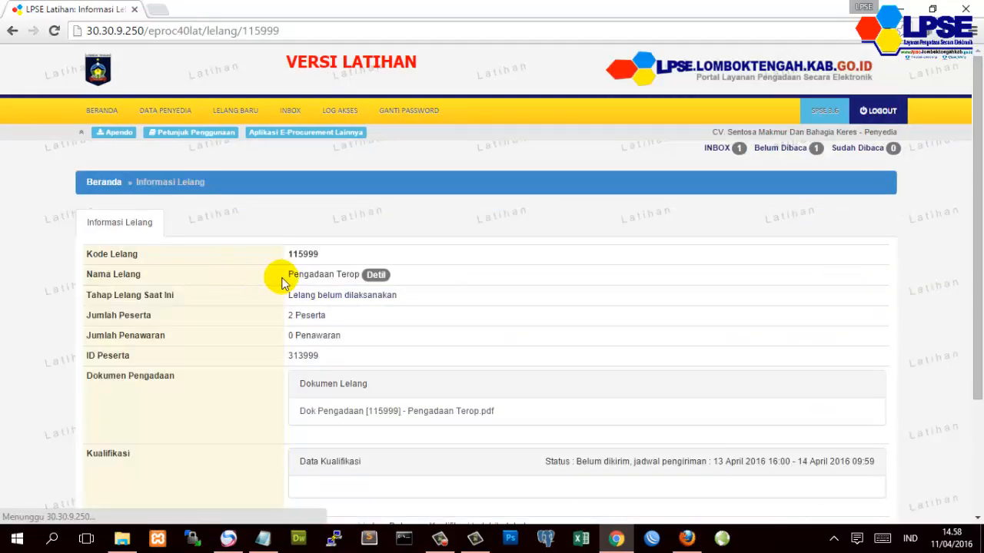
- Switch the training session to Sesi #2 and reopen the Pengadaan Terop tender
{"action": "scroll", "coordinate": [193, 262], "scroll_direction": "down", "scroll_amount": 2}
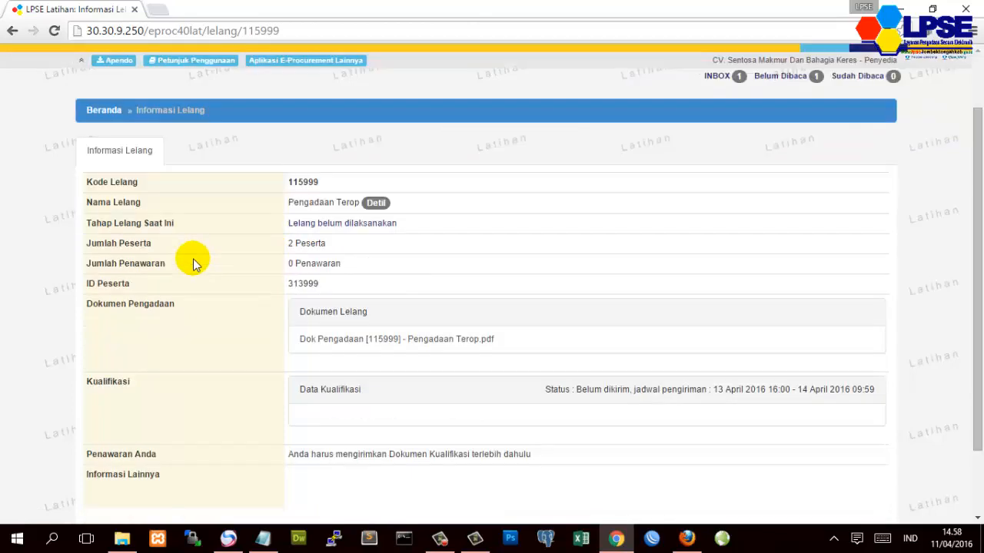
{"action": "scroll", "coordinate": [207, 465], "scroll_direction": "down", "scroll_amount": 1}
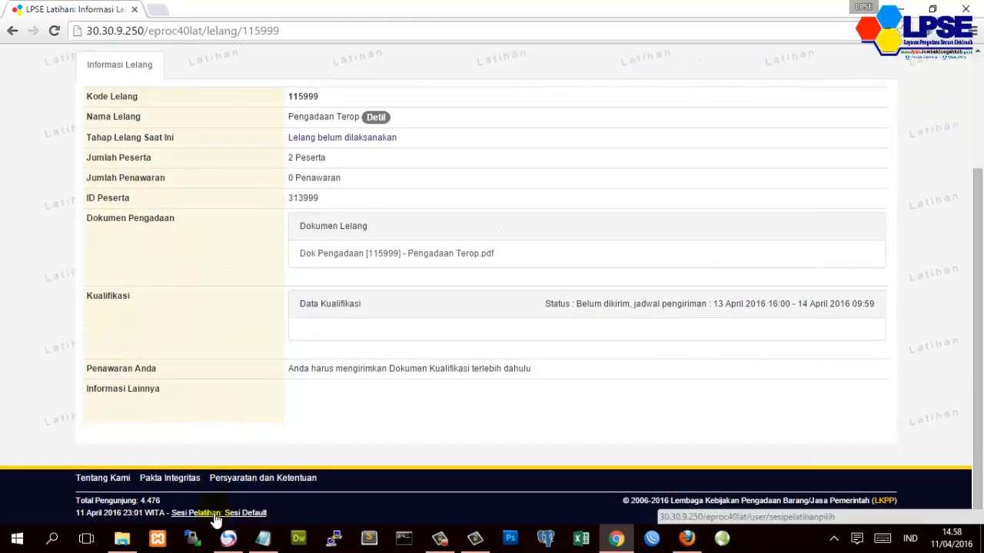
{"action": "left_click", "coordinate": [219, 513]}
{"action": "left_click", "coordinate": [376, 190]}
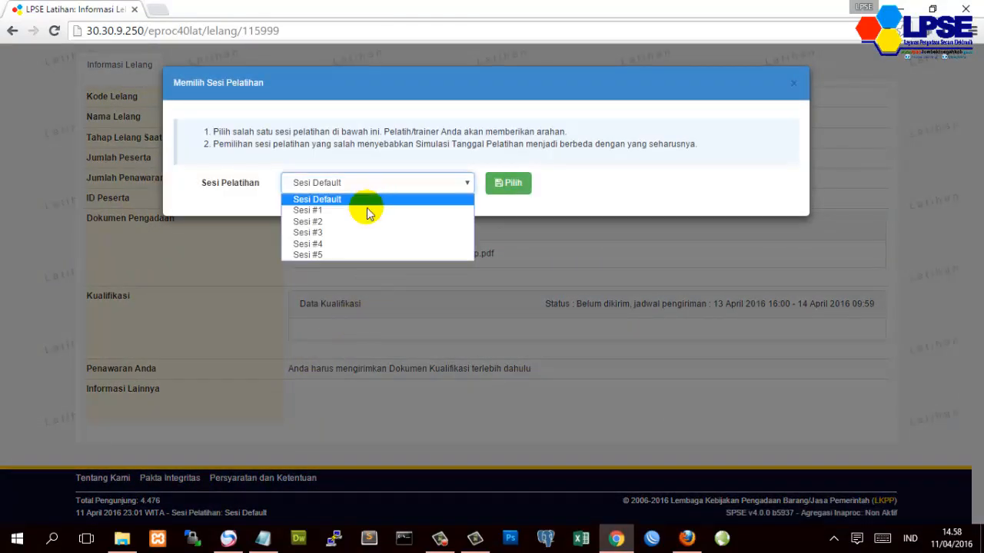
{"action": "left_click", "coordinate": [354, 221]}
{"action": "left_click", "coordinate": [516, 184]}
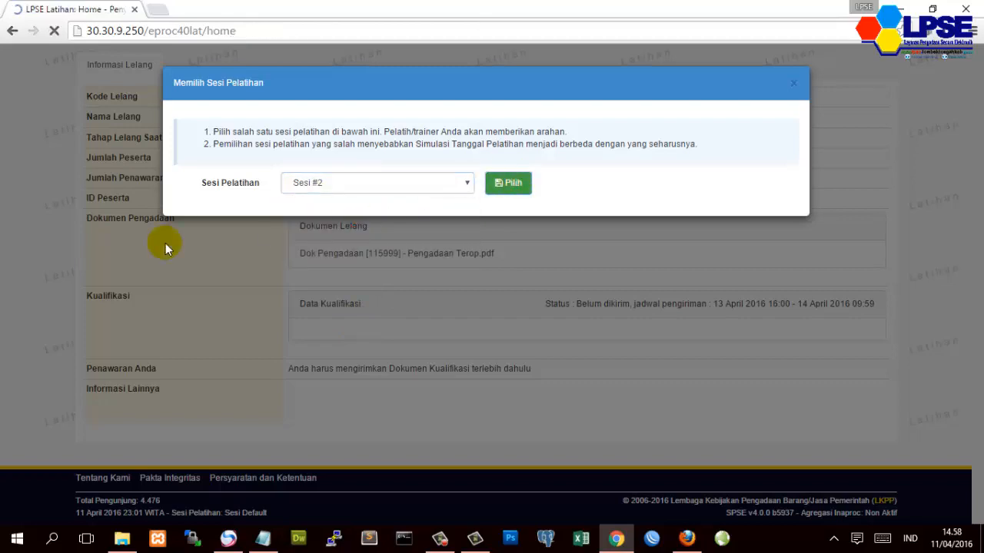
{"action": "scroll", "coordinate": [164, 249], "scroll_direction": "down", "scroll_amount": 2}
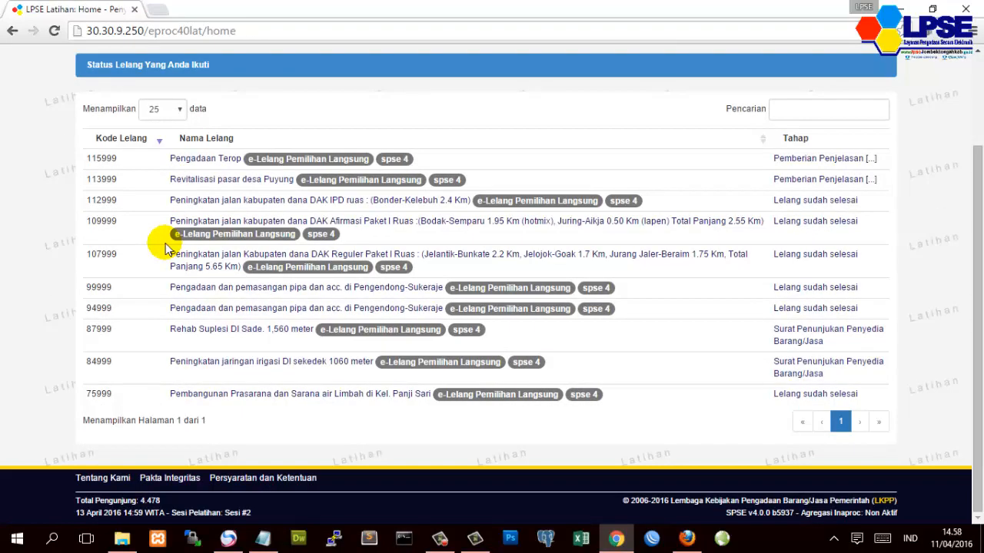
{"action": "scroll", "coordinate": [164, 248], "scroll_direction": "up", "scroll_amount": 2}
{"action": "left_click", "coordinate": [202, 278]}
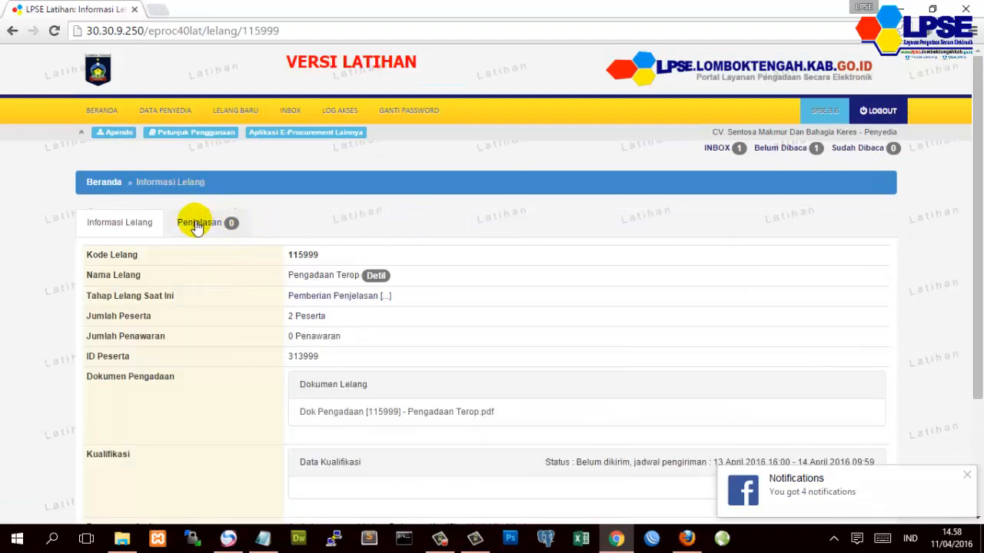
- Submit a Kirim Pertanyaan question for Bab IV with the description 'paket ...tidak jelas'
{"action": "left_click", "coordinate": [197, 223]}
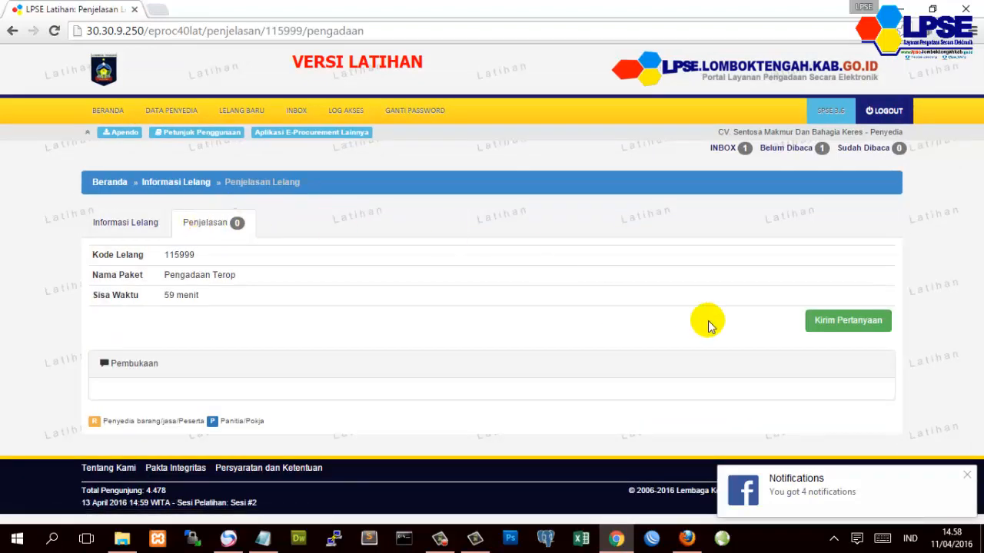
{"action": "left_click", "coordinate": [819, 320]}
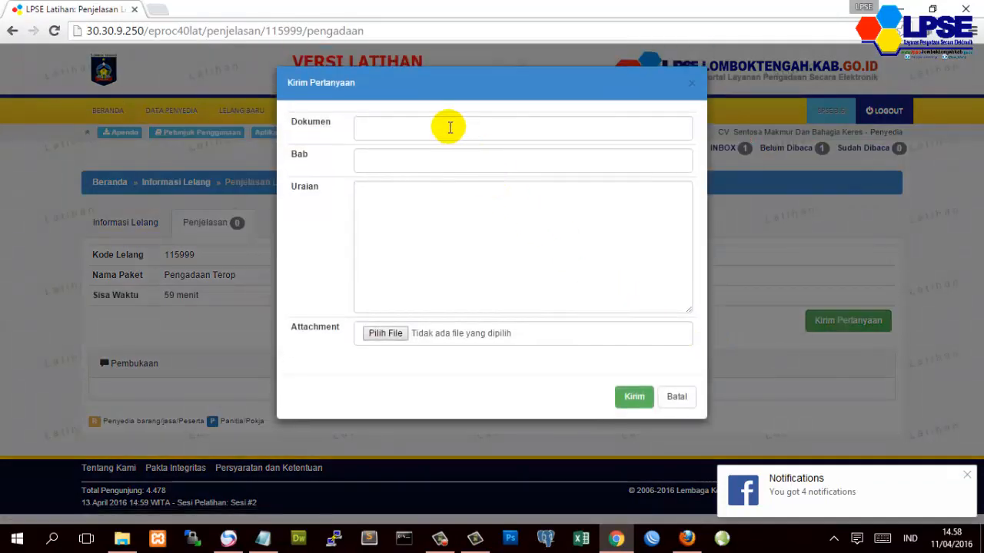
{"action": "left_click", "coordinate": [450, 128]}
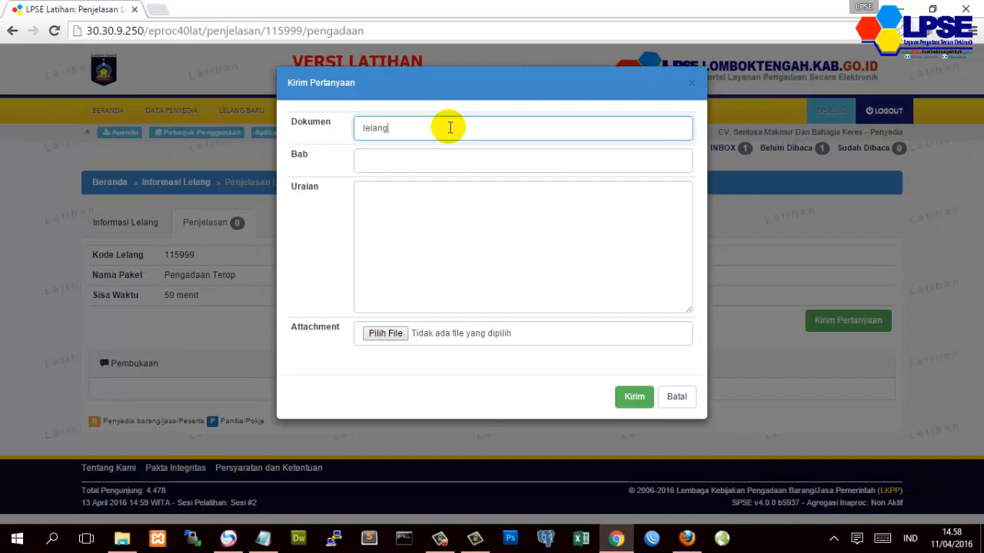
{"action": "key", "text": "Tab"}
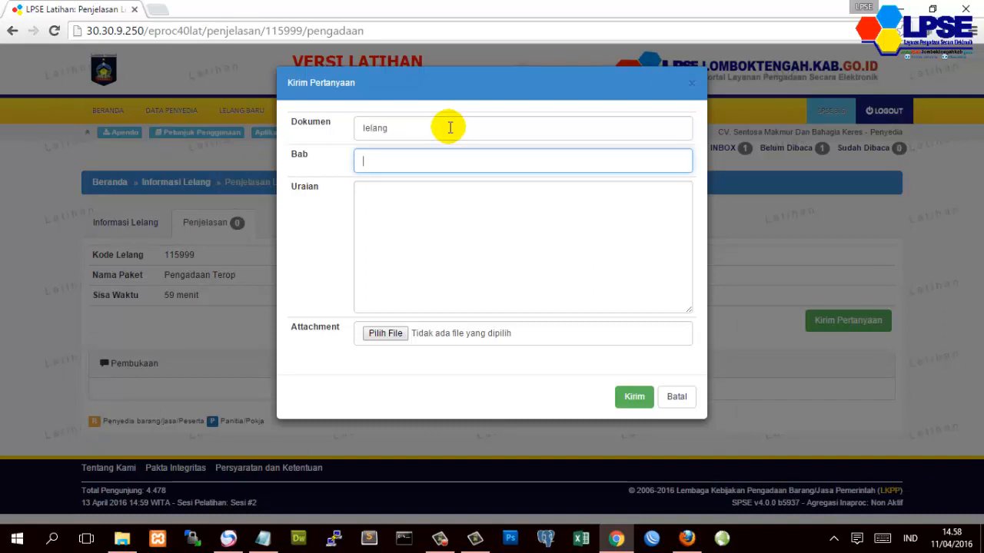
{"action": "type", "text": "l"}
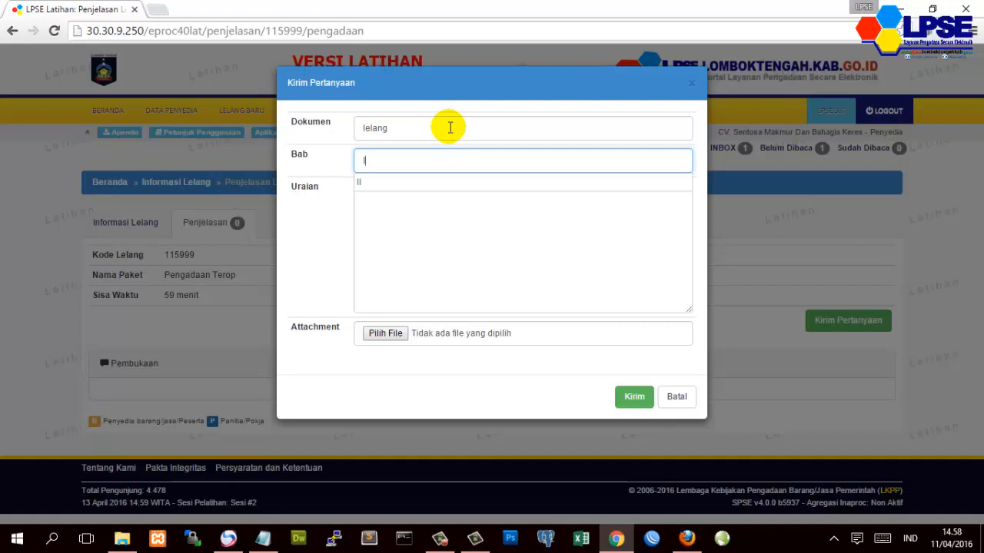
{"action": "type", "text": "V"}
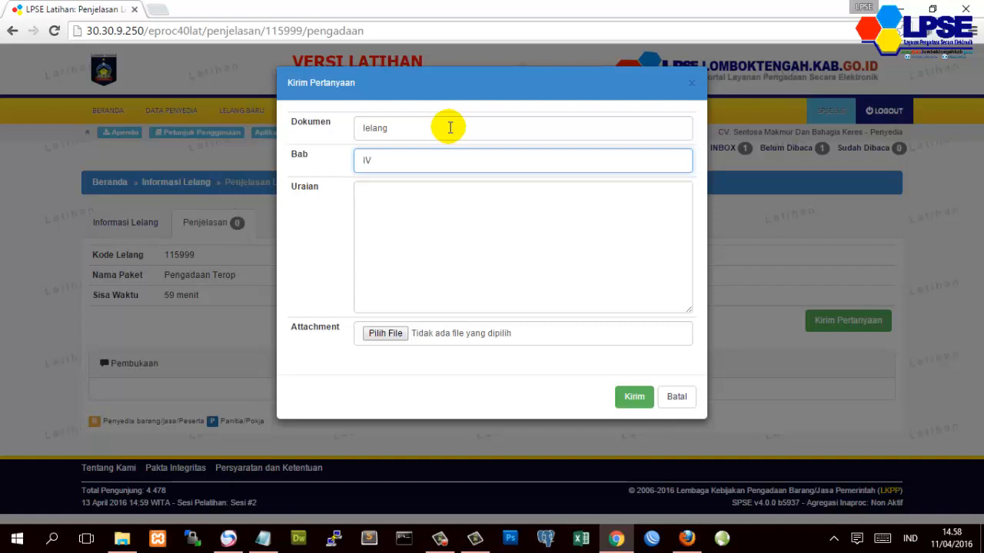
{"action": "left_click", "coordinate": [435, 213]}
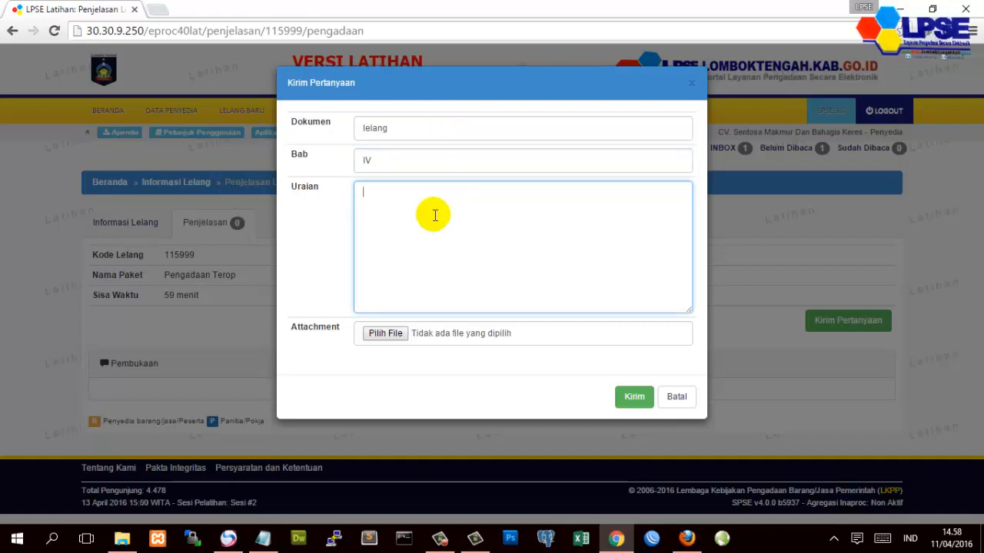
{"action": "type", "text": "p"}
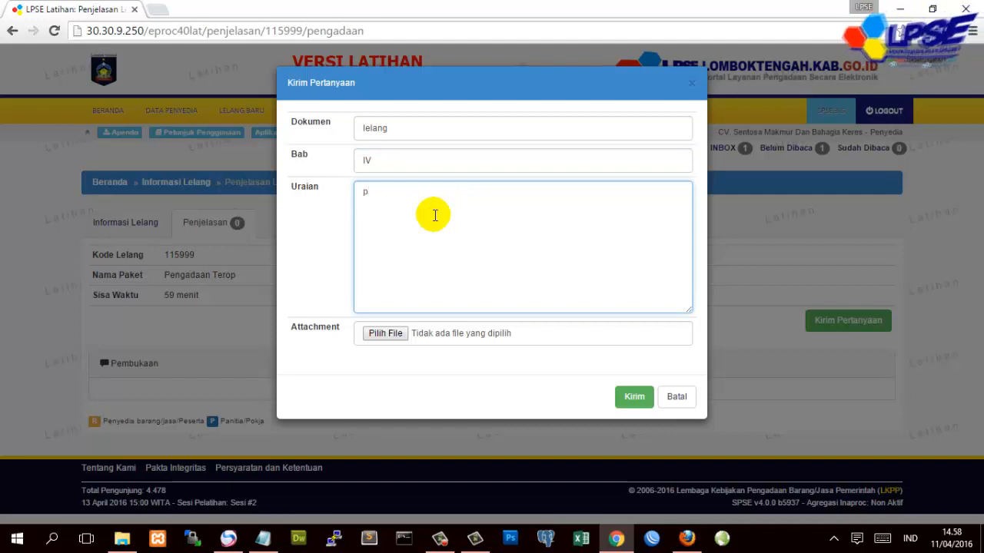
{"action": "type", "text": "aket ....tidak jelas"}
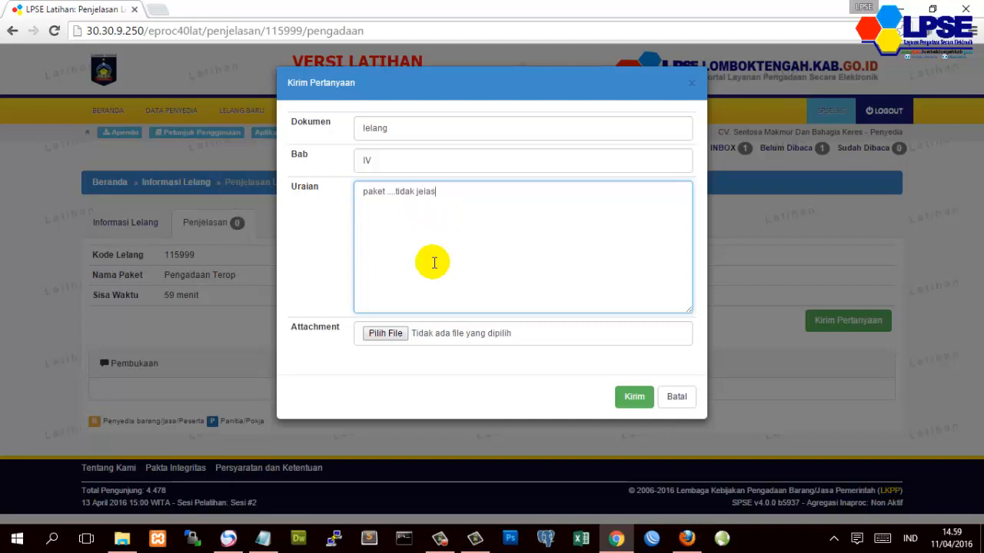
{"action": "left_click", "coordinate": [629, 401]}
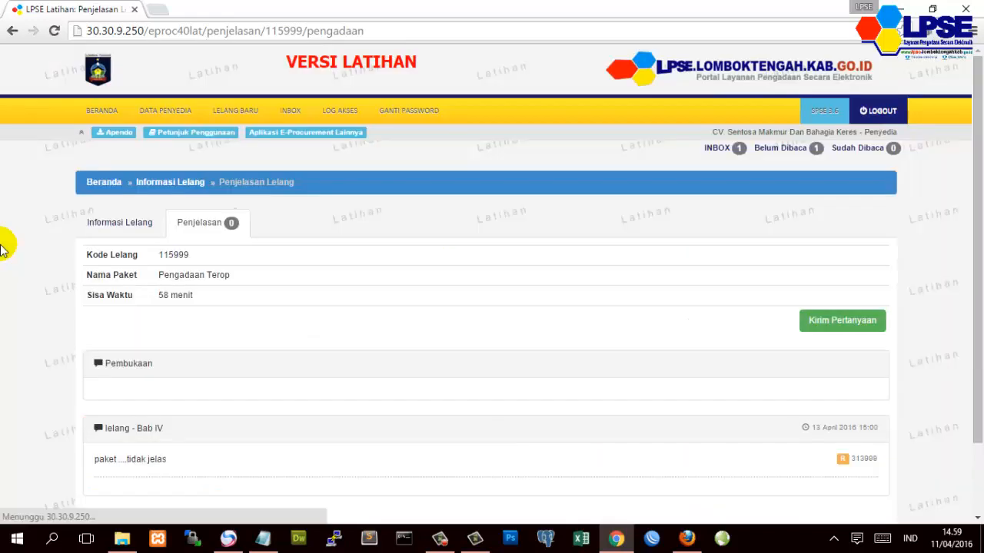
- Inspect the posted Bab IV question text in the Penjelasan thread
{"action": "scroll", "coordinate": [146, 315], "scroll_direction": "down", "scroll_amount": 2}
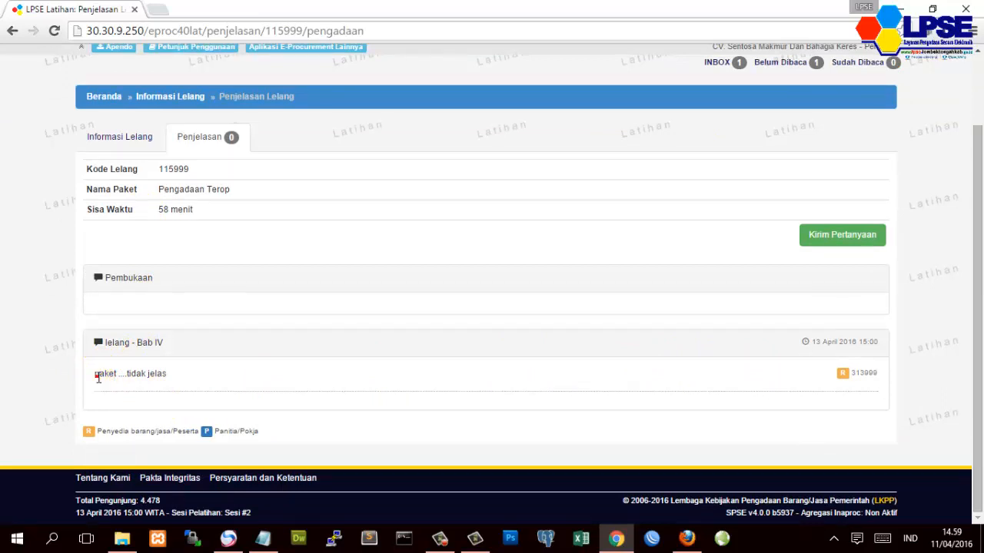
{"action": "left_click_drag", "start_coordinate": [94, 374], "coordinate": [160, 373]}
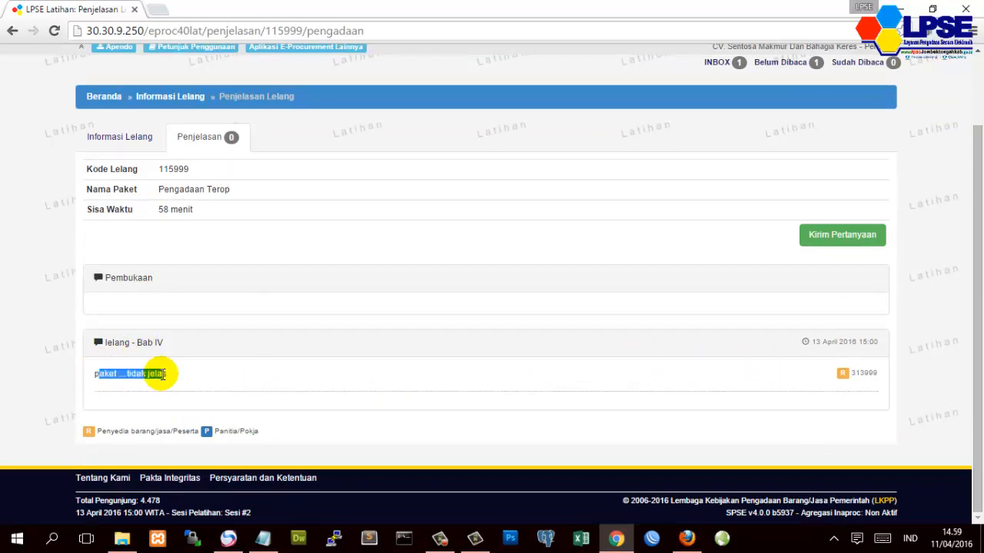
{"action": "left_click", "coordinate": [854, 374]}
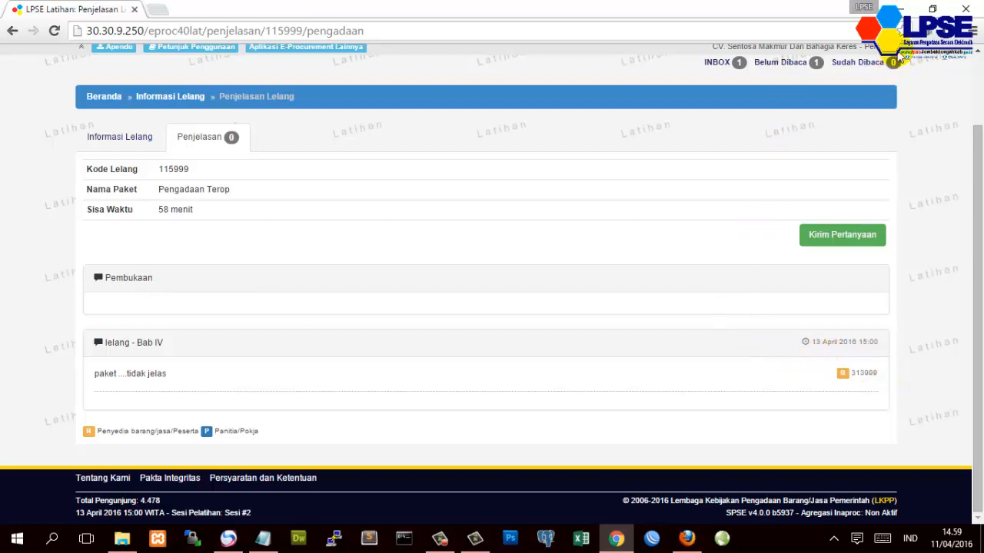
- Reload the thread, cancel a new question form, and go to Informasi Lelang
{"action": "left_click", "coordinate": [54, 31]}
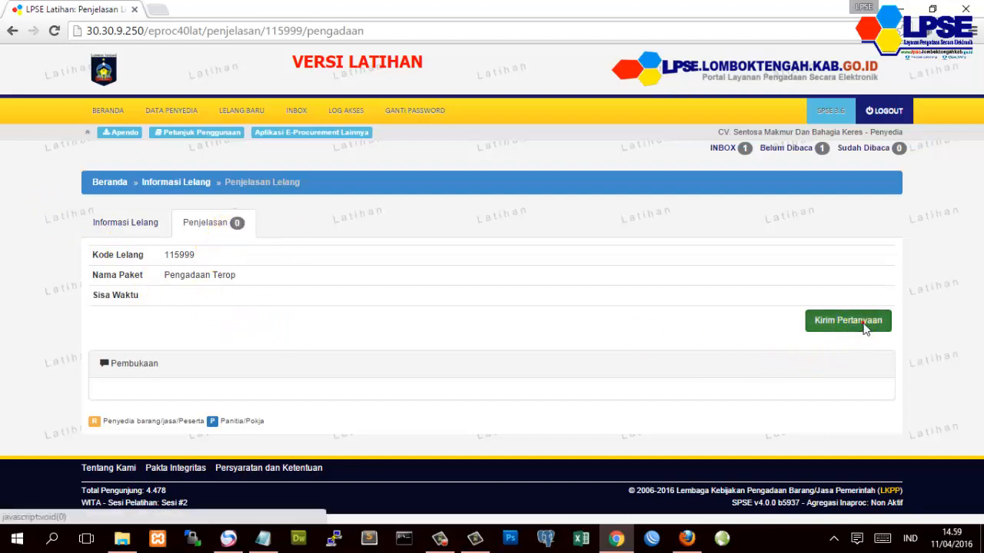
{"action": "left_click", "coordinate": [863, 323]}
{"action": "left_click", "coordinate": [677, 393]}
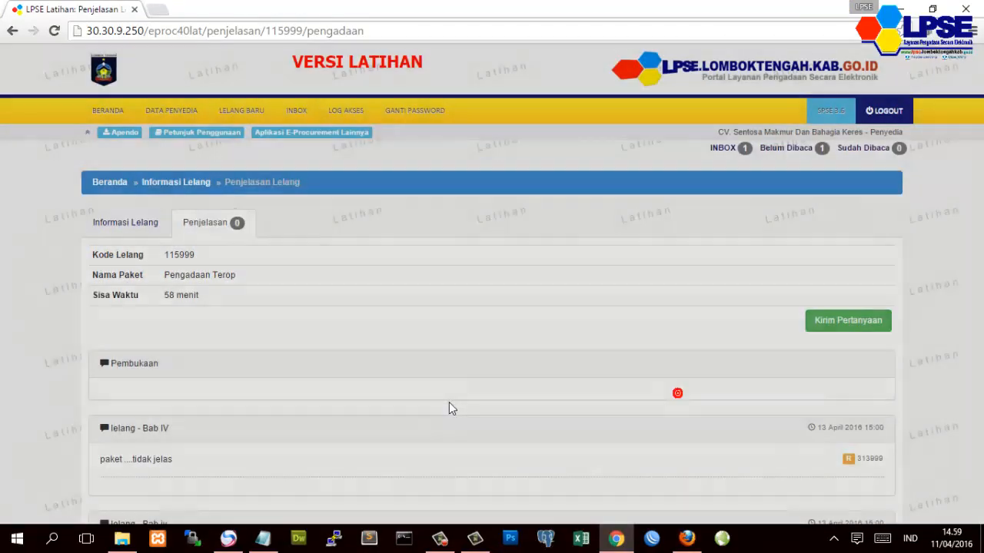
{"action": "scroll", "coordinate": [448, 402], "scroll_direction": "down", "scroll_amount": 2}
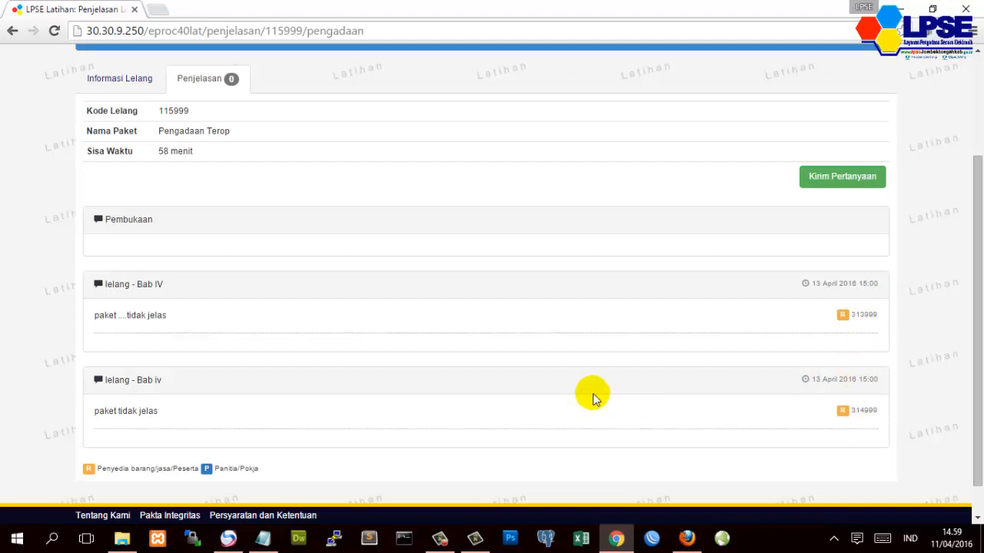
{"action": "scroll", "coordinate": [595, 392], "scroll_direction": "up", "scroll_amount": 2}
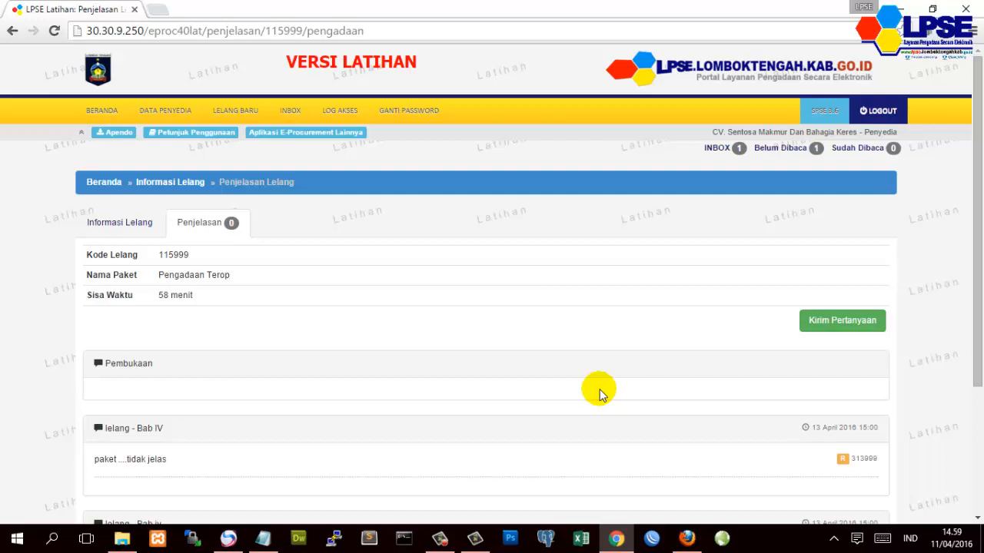
{"action": "left_click", "coordinate": [92, 225]}
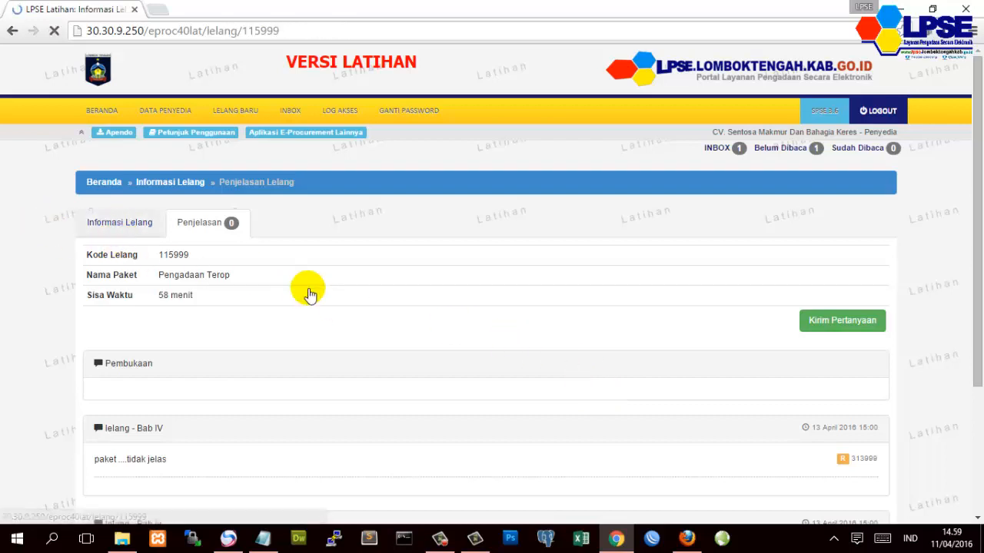
- Scroll the Pengadaan Terop information page to the Upload Dokumen Penawaran stage and Kualifikasi row
{"action": "scroll", "coordinate": [362, 369], "scroll_direction": "down", "scroll_amount": 1}
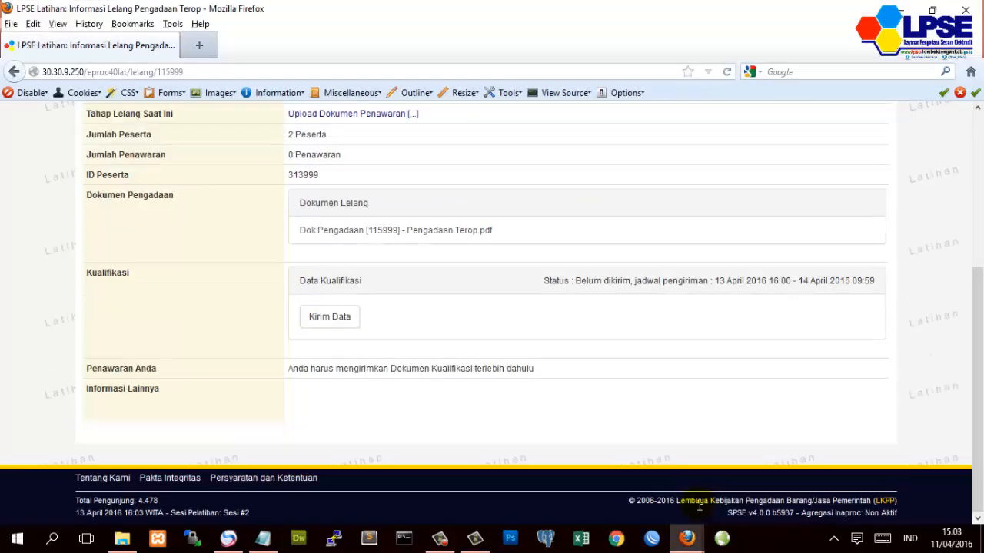
{"action": "scroll", "coordinate": [406, 415], "scroll_direction": "up", "scroll_amount": 4}
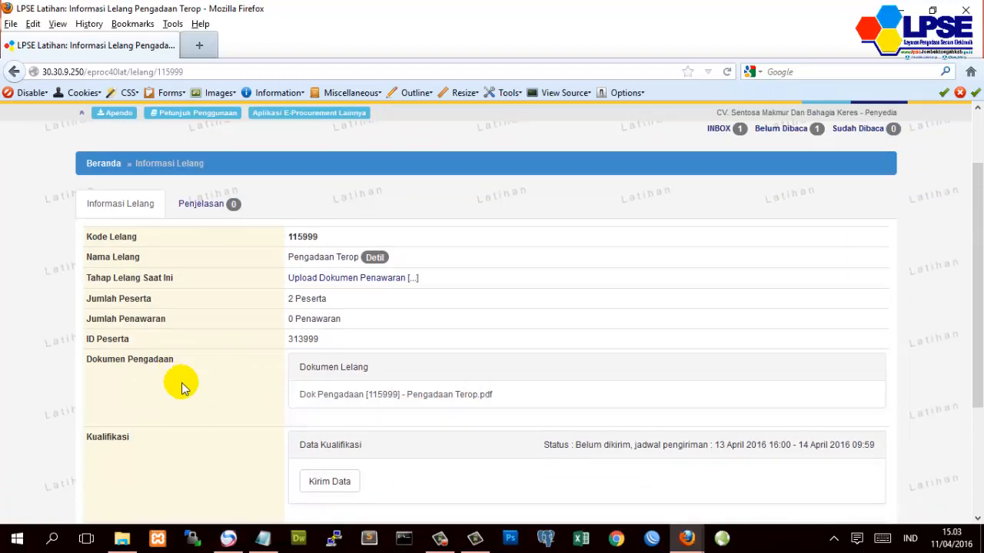
{"action": "scroll", "coordinate": [182, 388], "scroll_direction": "down", "scroll_amount": 2}
{"action": "scroll", "coordinate": [183, 388], "scroll_direction": "up", "scroll_amount": 2}
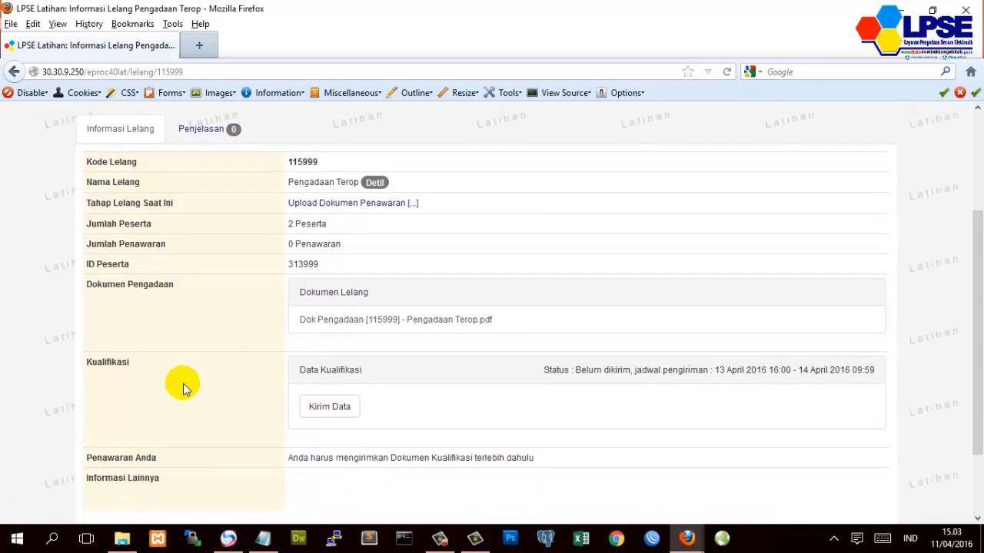
{"action": "scroll", "coordinate": [183, 388], "scroll_direction": "down", "scroll_amount": 2}
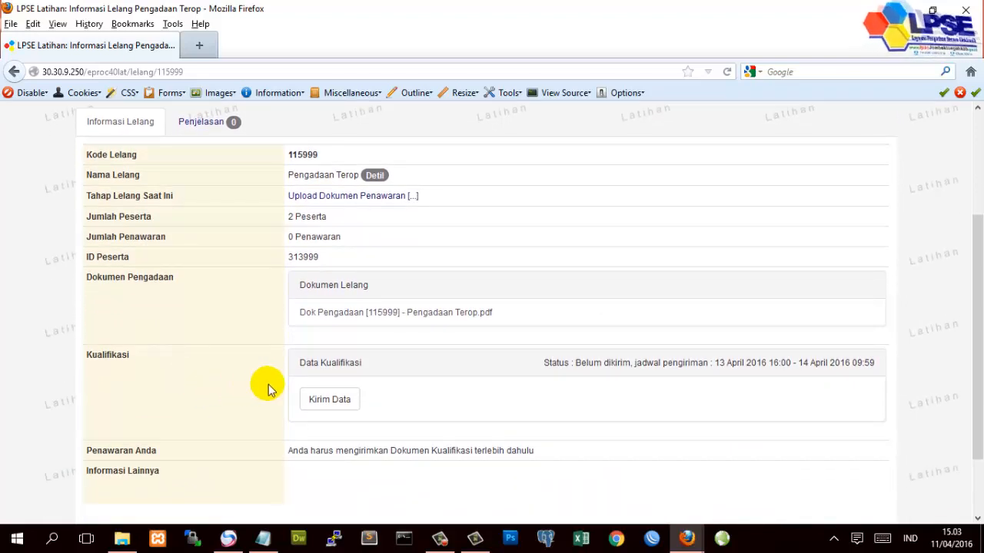
- Start Kirim Data Kualifikasi, ticking TDP, SIUJK, SPT Massa 2016 and SPT TAHUNAN 2015
{"action": "left_click", "coordinate": [322, 402]}
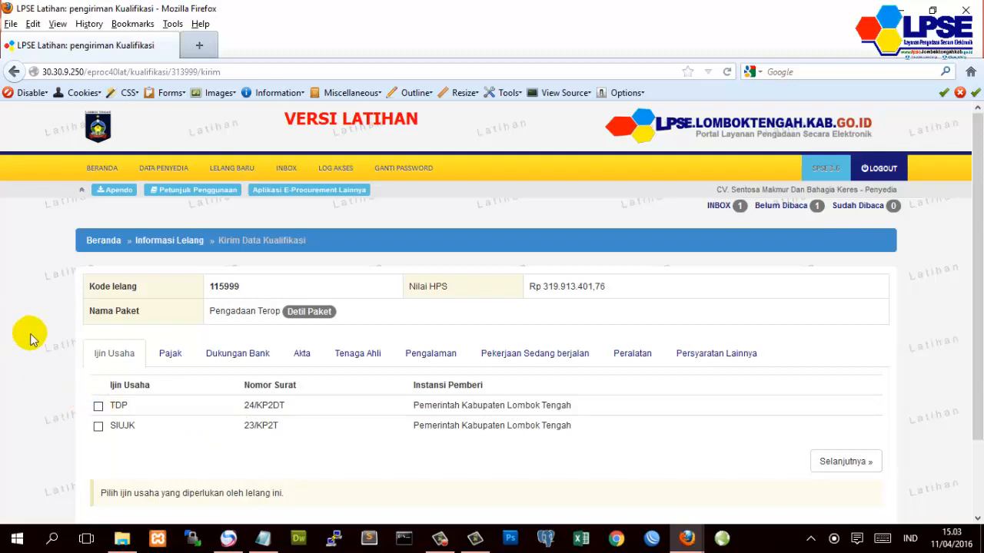
{"action": "left_click", "coordinate": [98, 407]}
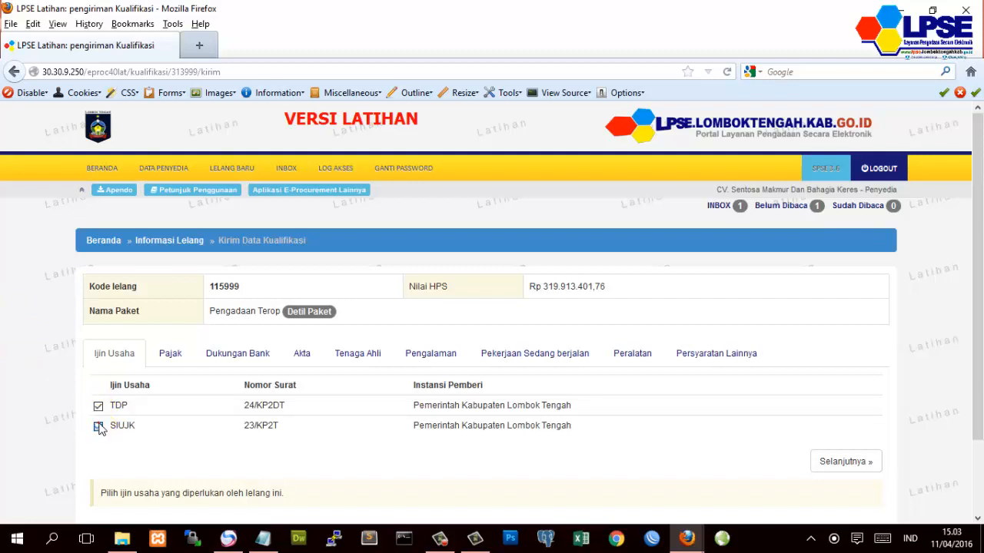
{"action": "left_click", "coordinate": [99, 428]}
{"action": "left_click", "coordinate": [171, 355]}
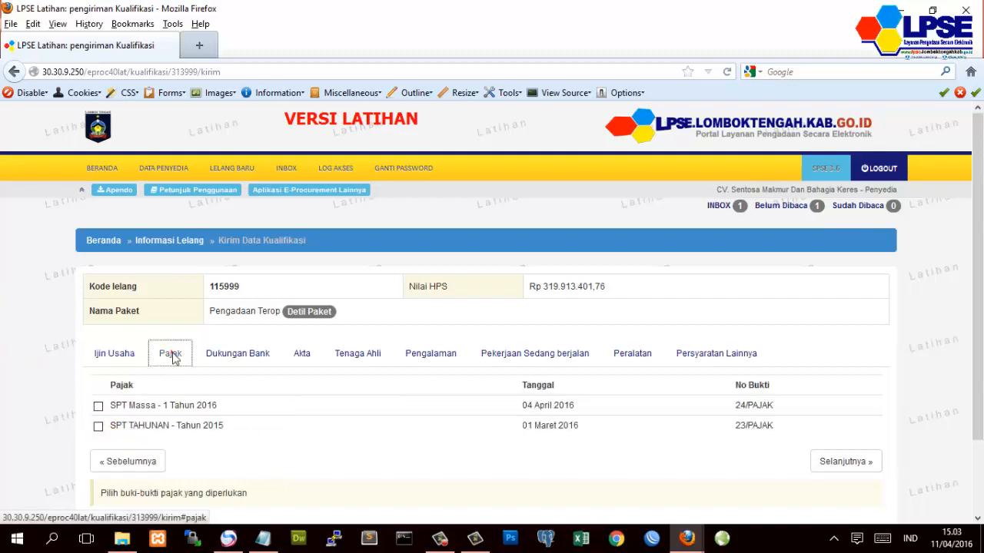
{"action": "left_click", "coordinate": [97, 407]}
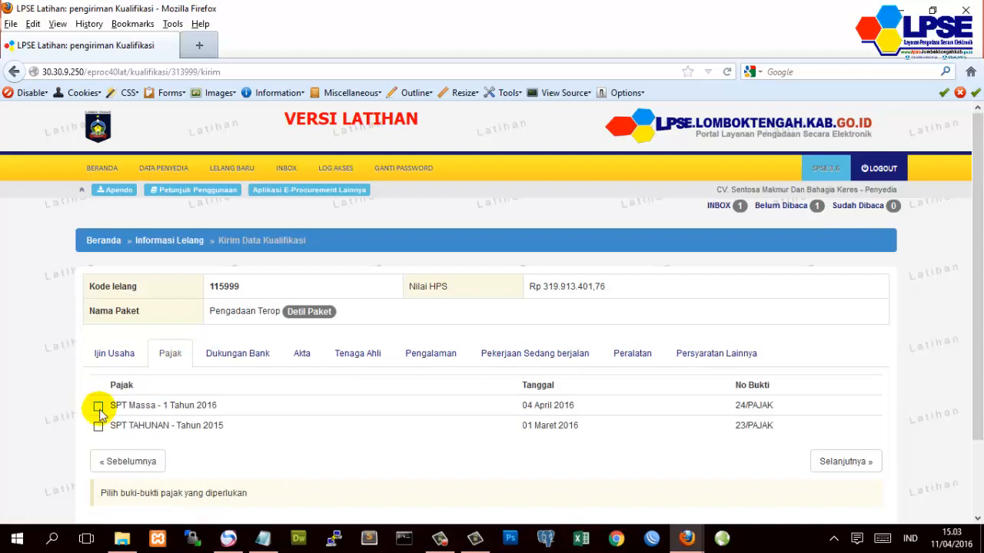
{"action": "left_click", "coordinate": [97, 428]}
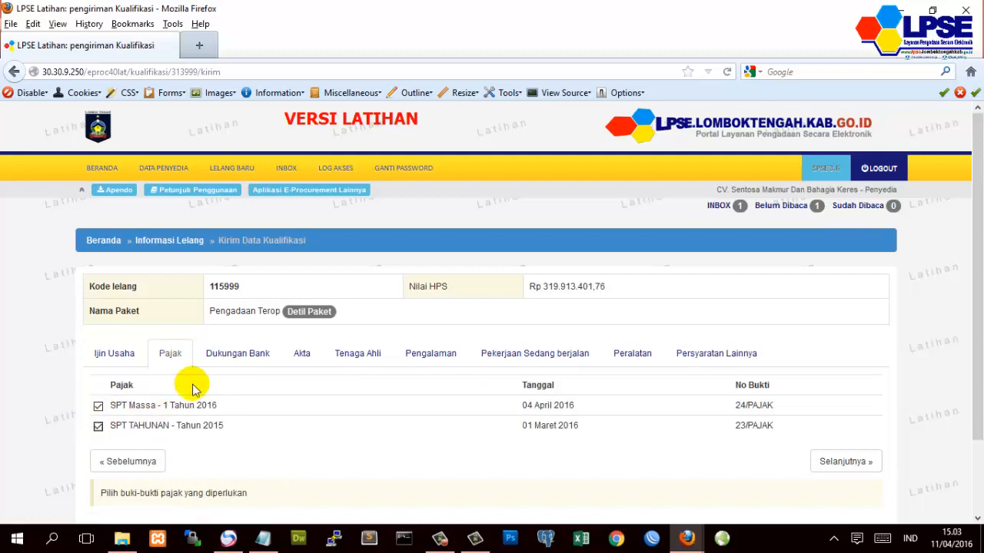
- Tick the listed expert, both experience records and the WATERPASS equipment, then reach Persyaratan Lainnya
{"action": "left_click", "coordinate": [251, 359]}
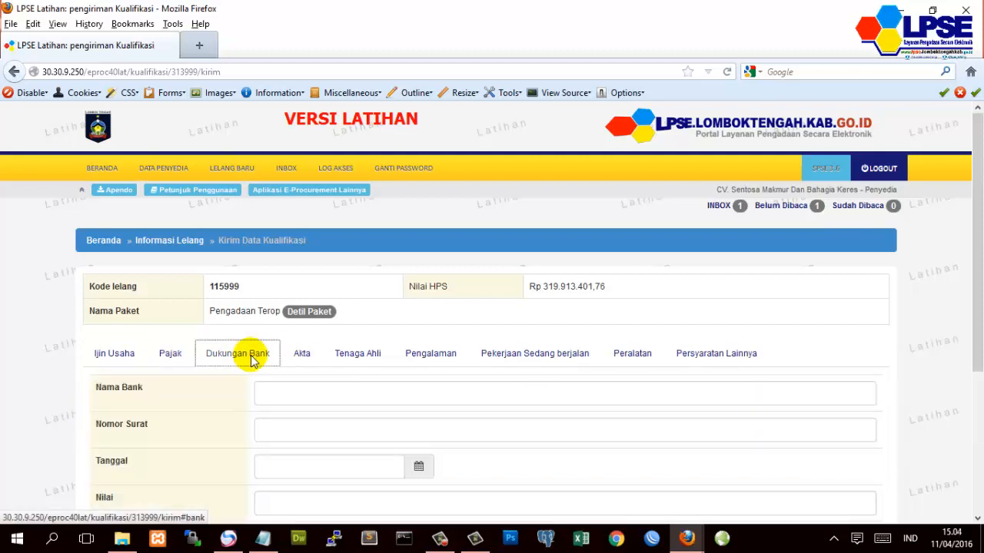
{"action": "left_click", "coordinate": [302, 355]}
{"action": "left_click", "coordinate": [365, 361]}
{"action": "left_click", "coordinate": [97, 405]}
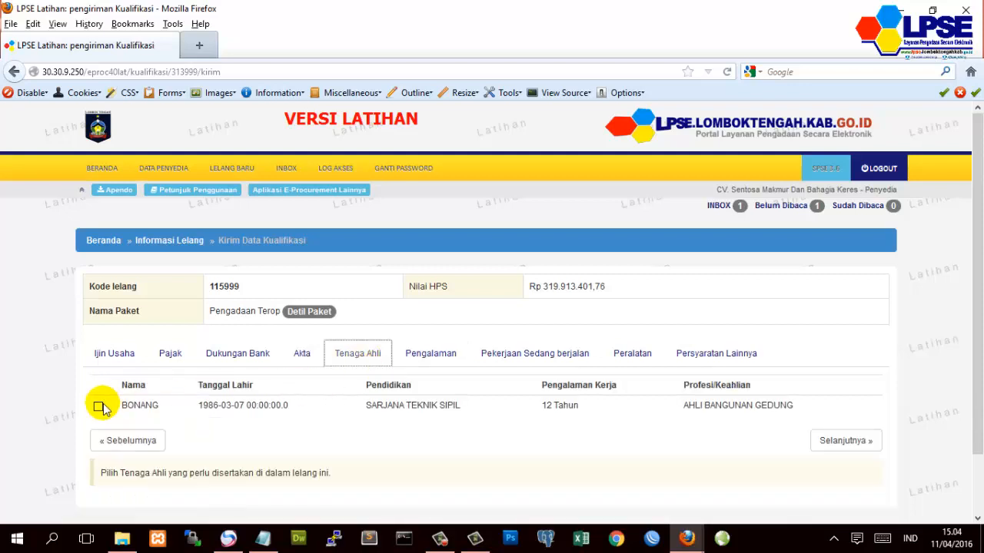
{"action": "left_click", "coordinate": [377, 356]}
{"action": "left_click", "coordinate": [419, 354]}
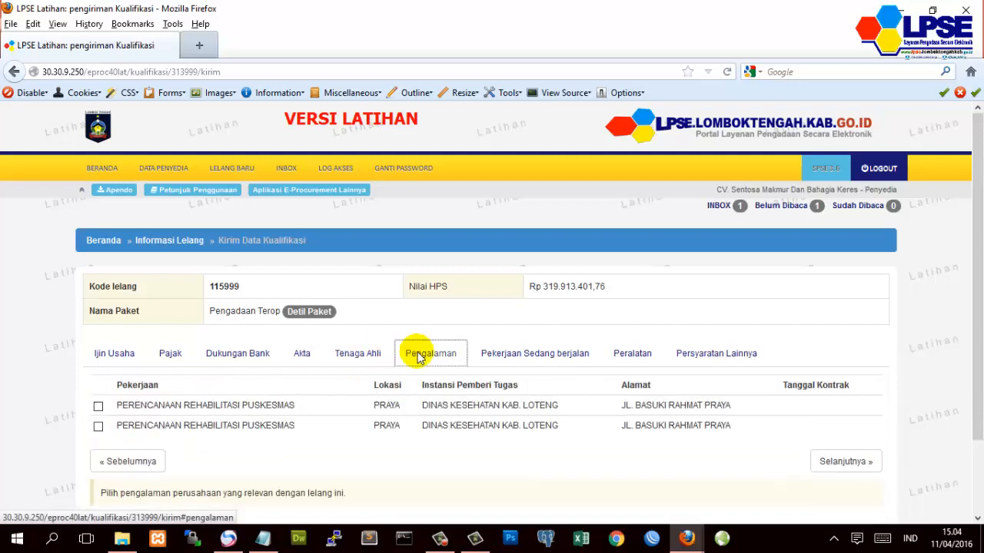
{"action": "left_click", "coordinate": [98, 406]}
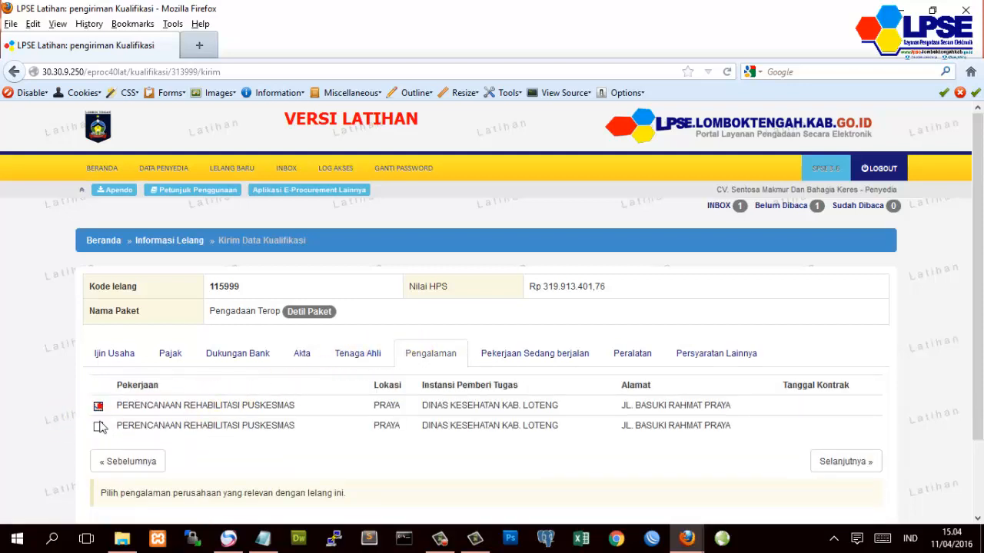
{"action": "left_click", "coordinate": [98, 425]}
{"action": "left_click", "coordinate": [490, 353]}
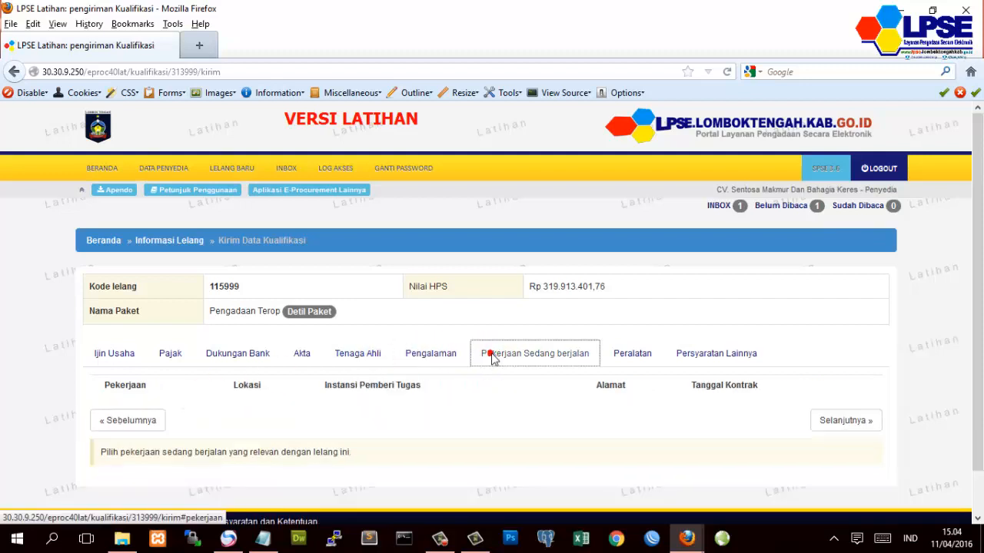
{"action": "left_click", "coordinate": [646, 367]}
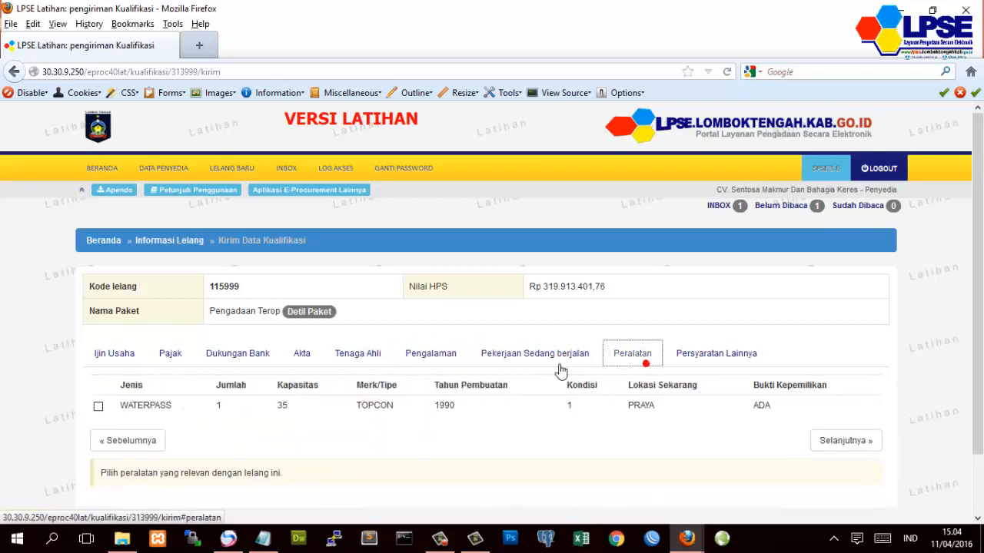
{"action": "left_click", "coordinate": [97, 406]}
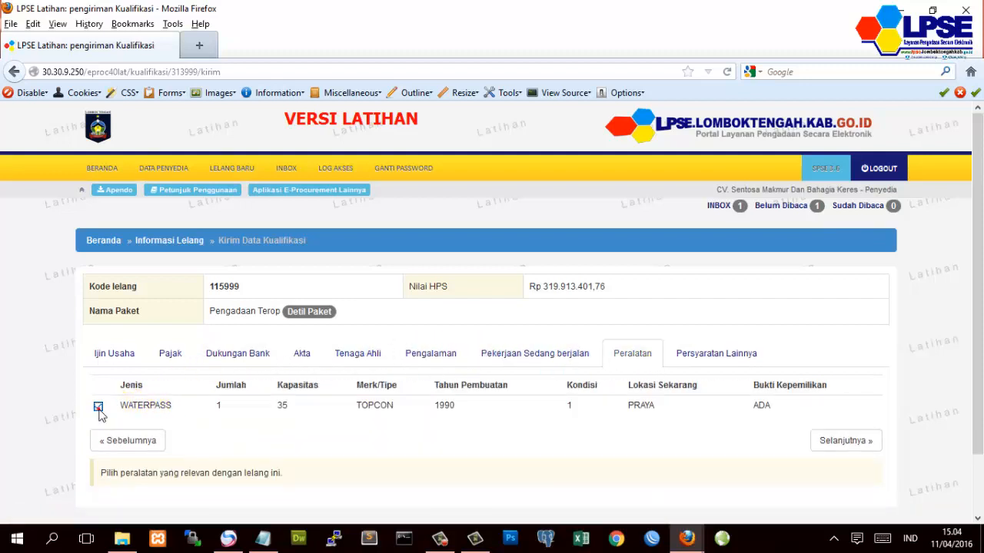
{"action": "left_click", "coordinate": [695, 353]}
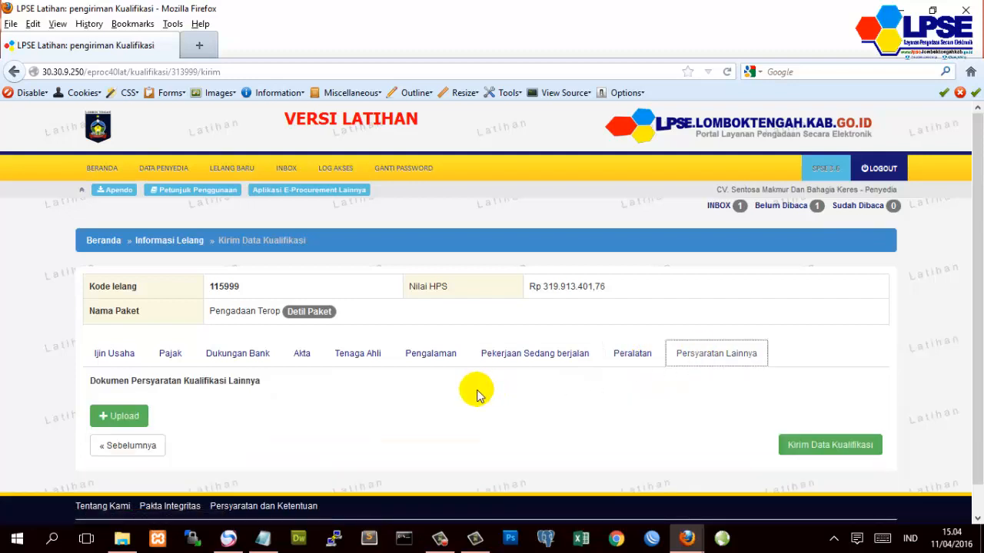
- Upload e-Reporting SPSE.pdf from Documents as a Persyaratan Lainnya document for tender 115999
{"action": "left_click", "coordinate": [169, 353]}
{"action": "left_click", "coordinate": [733, 358]}
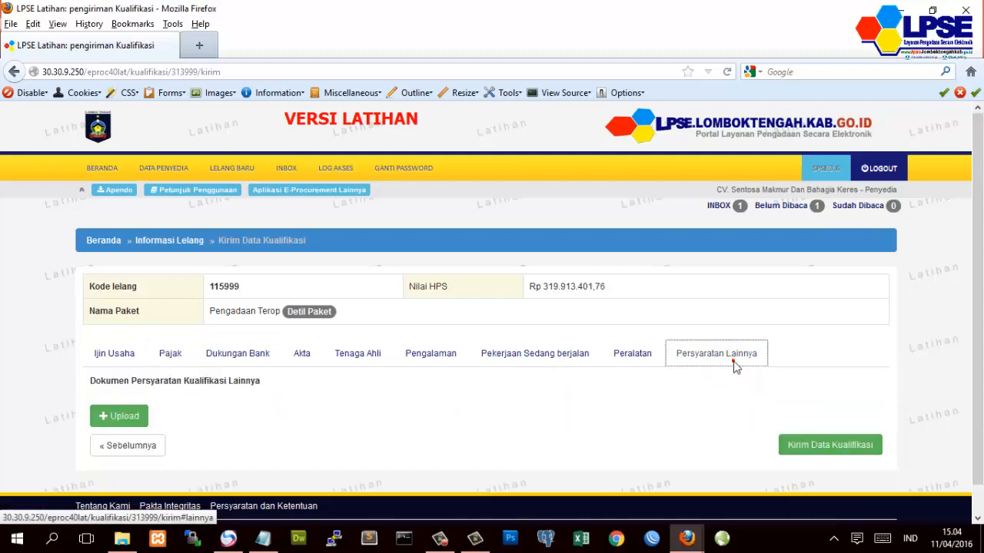
{"action": "left_click", "coordinate": [121, 418]}
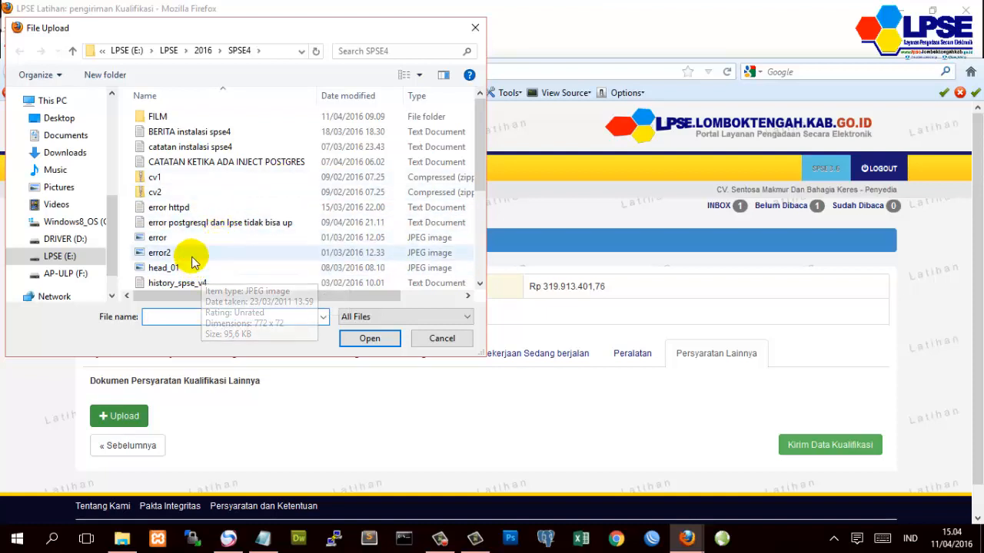
{"action": "scroll", "coordinate": [176, 246], "scroll_direction": "down", "scroll_amount": 1}
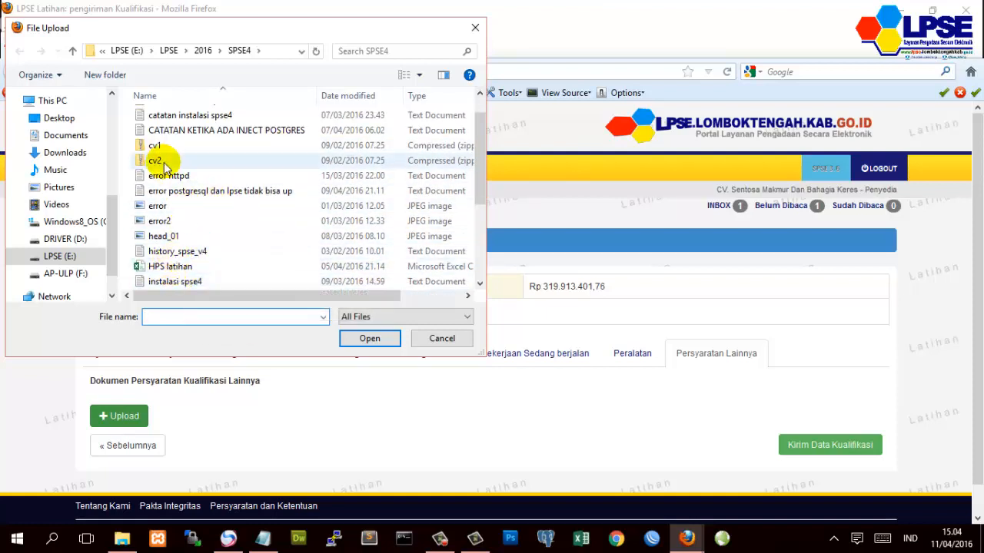
{"action": "left_click", "coordinate": [75, 135]}
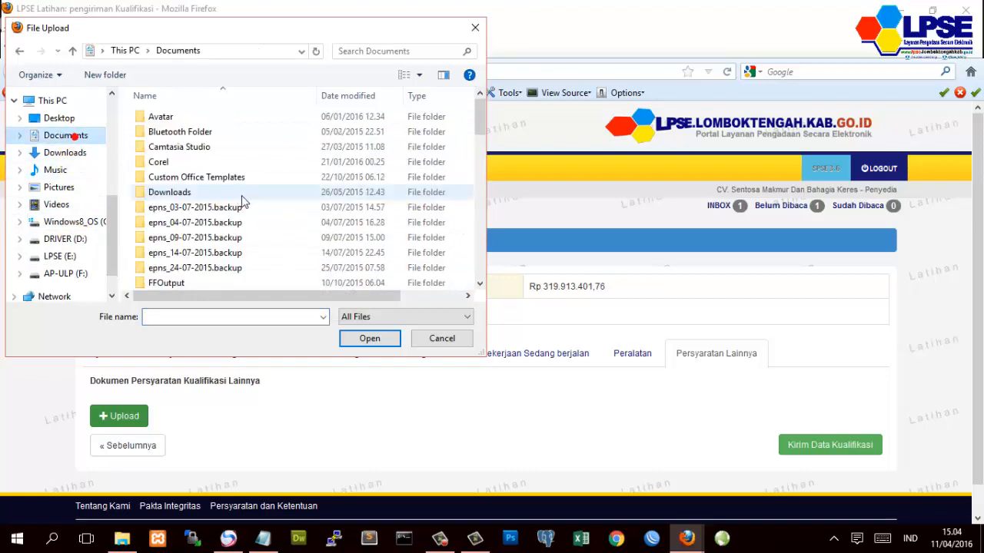
{"action": "scroll", "coordinate": [252, 220], "scroll_direction": "down", "scroll_amount": 4}
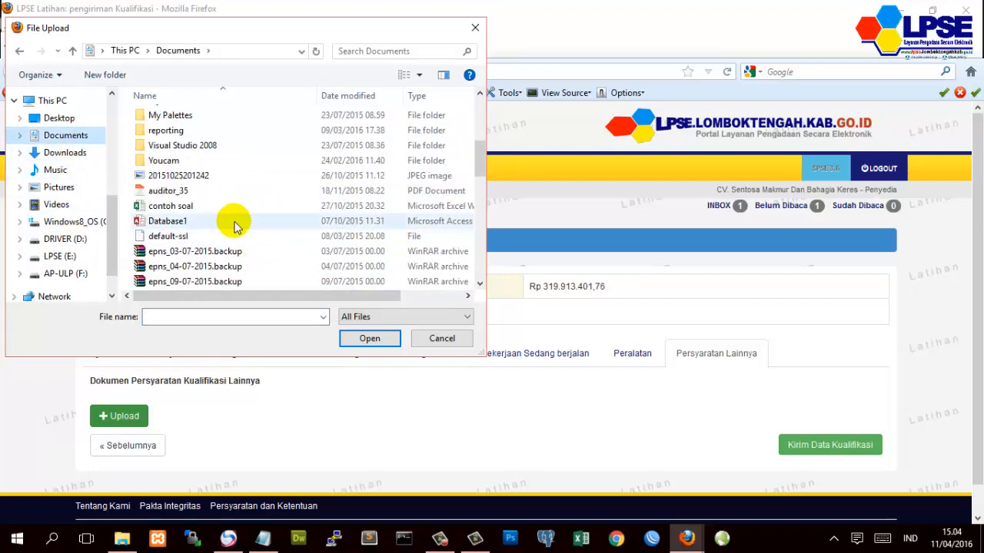
{"action": "scroll", "coordinate": [230, 221], "scroll_direction": "down", "scroll_amount": 3}
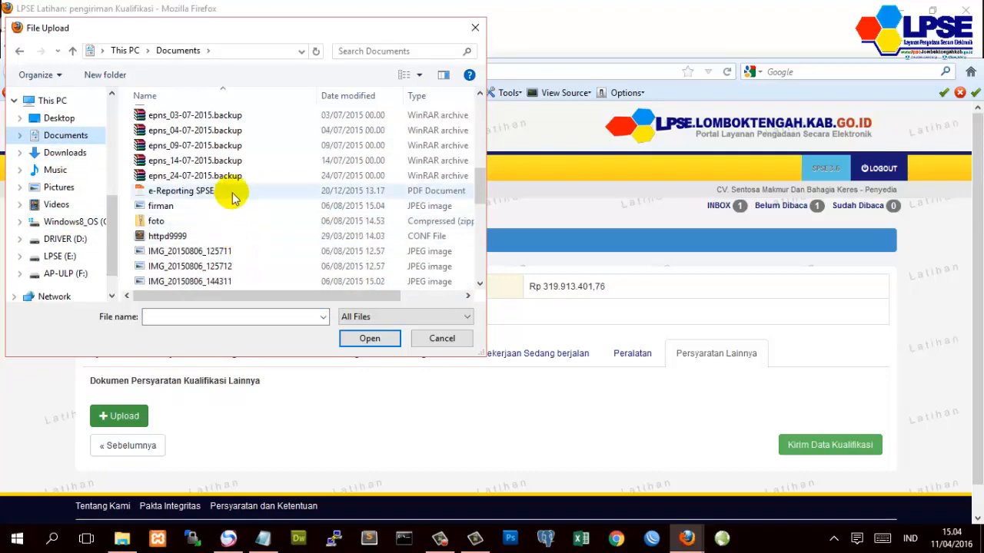
{"action": "left_click", "coordinate": [230, 191]}
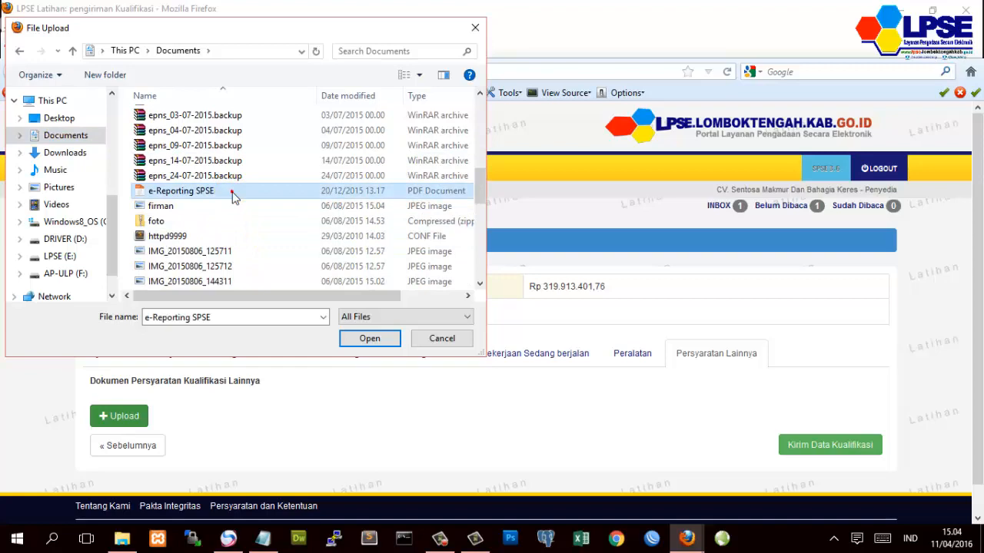
{"action": "left_click", "coordinate": [373, 337]}
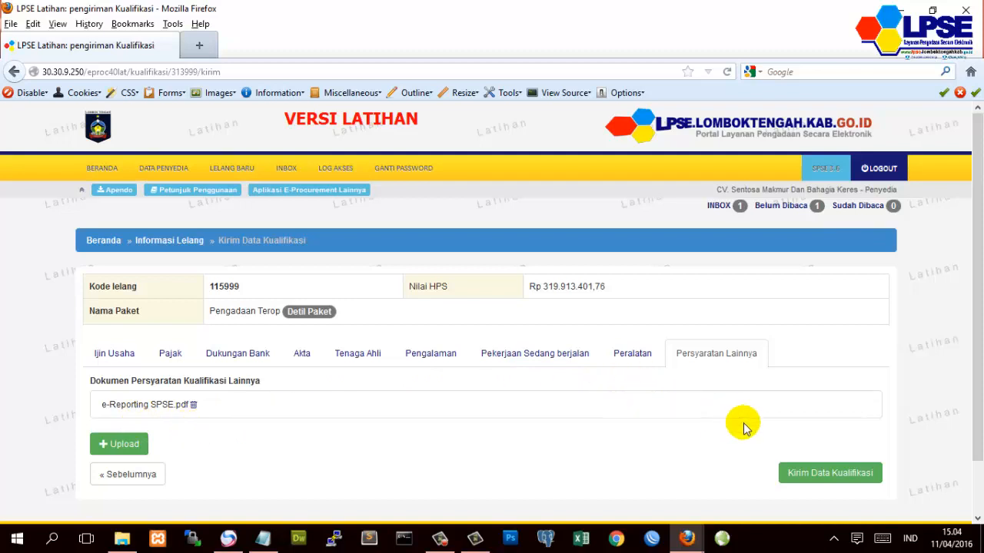
- Send the qualification data and confirm it shows as sent on 13 April 2016 16:05
{"action": "left_click", "coordinate": [813, 474]}
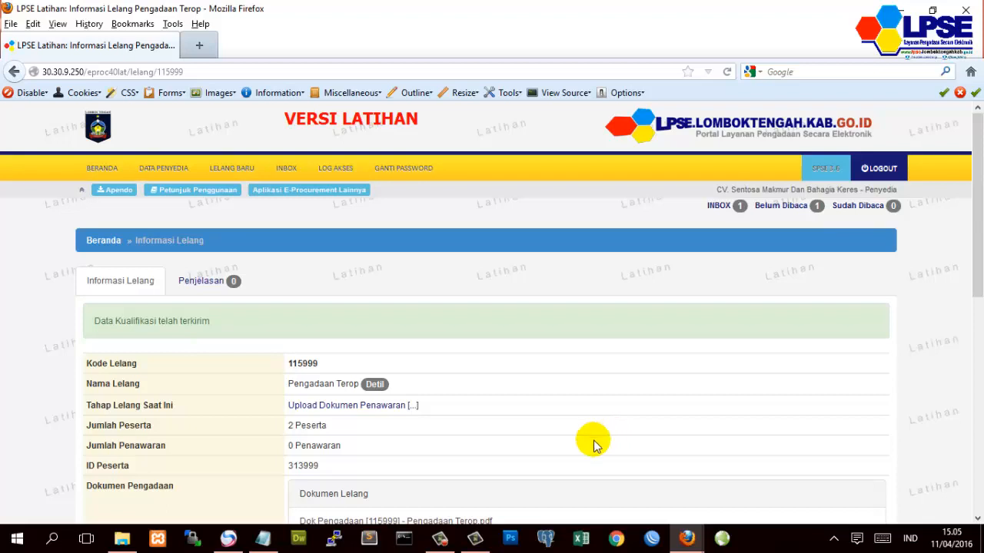
{"action": "scroll", "coordinate": [592, 443], "scroll_direction": "down", "scroll_amount": 2}
{"action": "scroll", "coordinate": [594, 444], "scroll_direction": "down", "scroll_amount": 1}
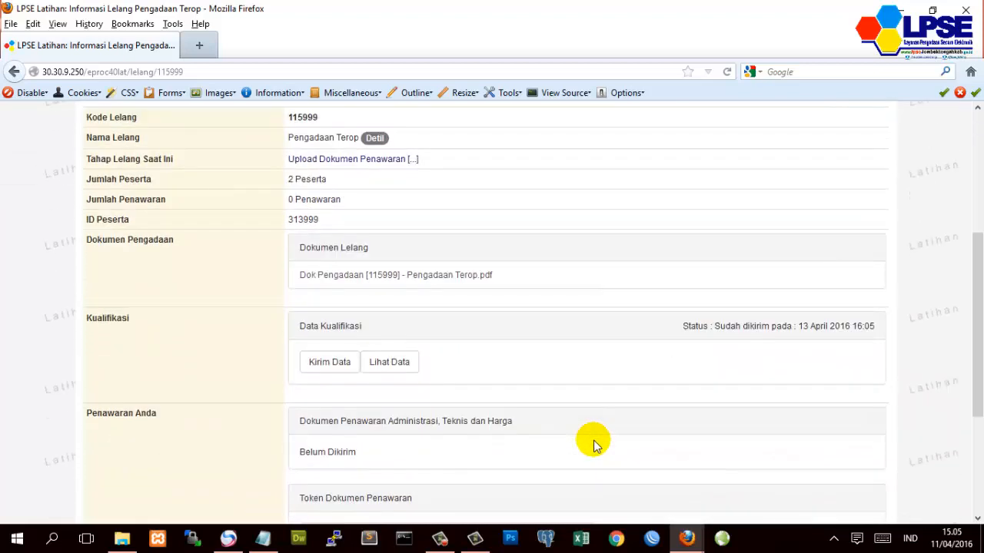
{"action": "scroll", "coordinate": [593, 444], "scroll_direction": "down", "scroll_amount": 1}
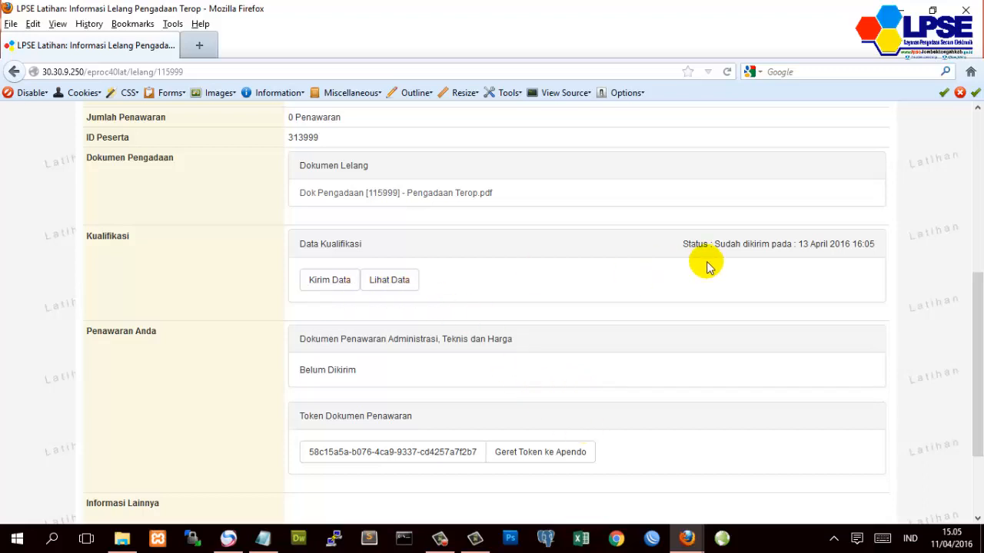
{"action": "left_click_drag", "start_coordinate": [682, 244], "coordinate": [876, 244]}
{"action": "left_click", "coordinate": [882, 248]}
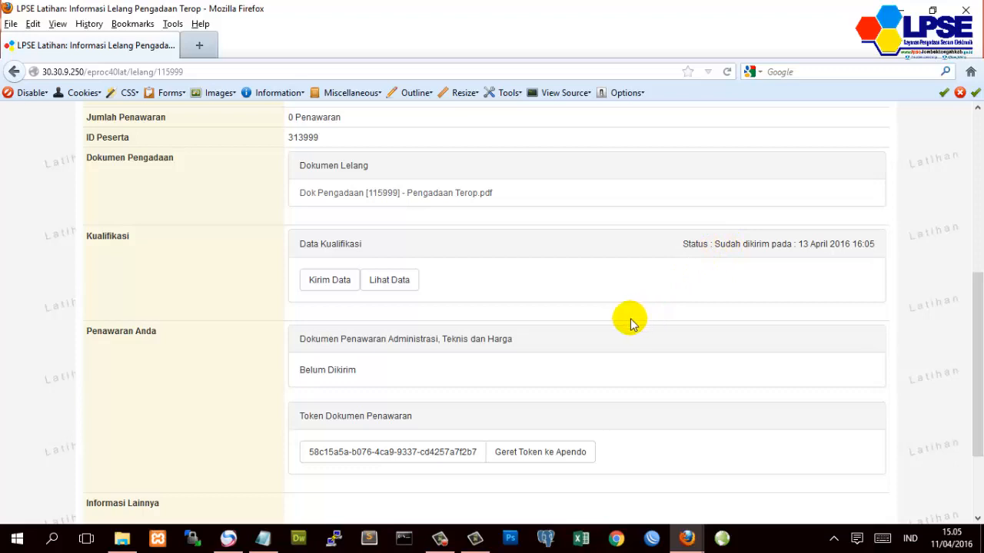
{"action": "scroll", "coordinate": [538, 330], "scroll_direction": "down", "scroll_amount": 2}
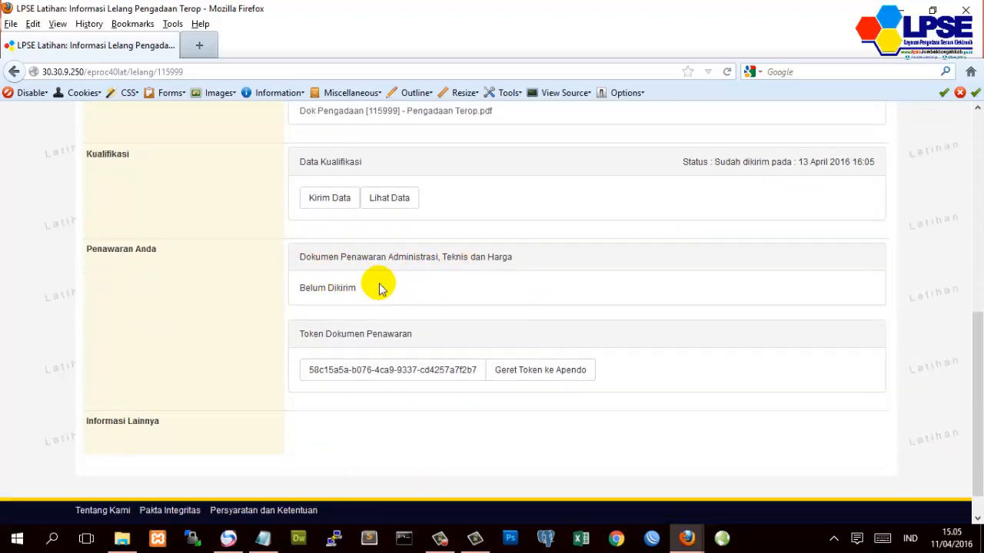
{"action": "left_click", "coordinate": [388, 202]}
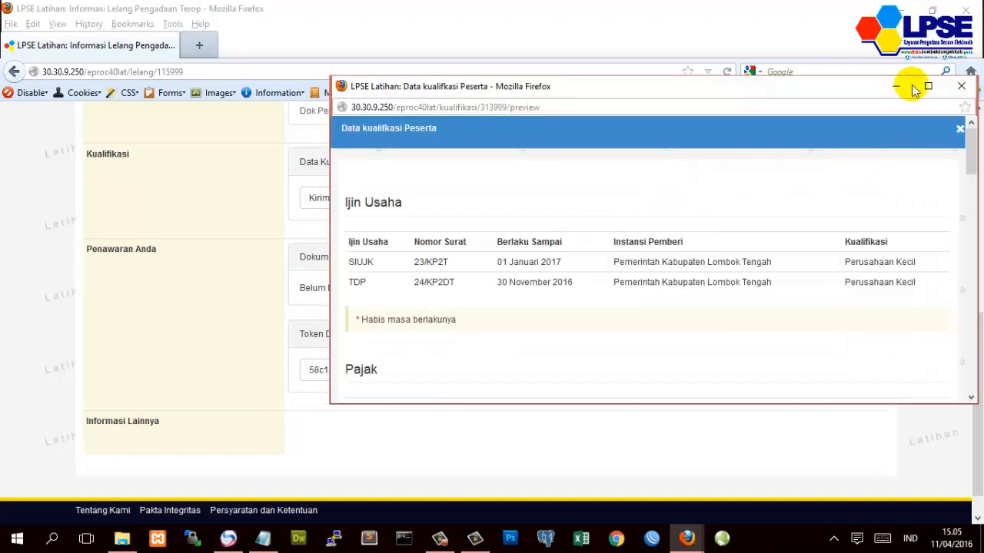
{"action": "left_click", "coordinate": [926, 85]}
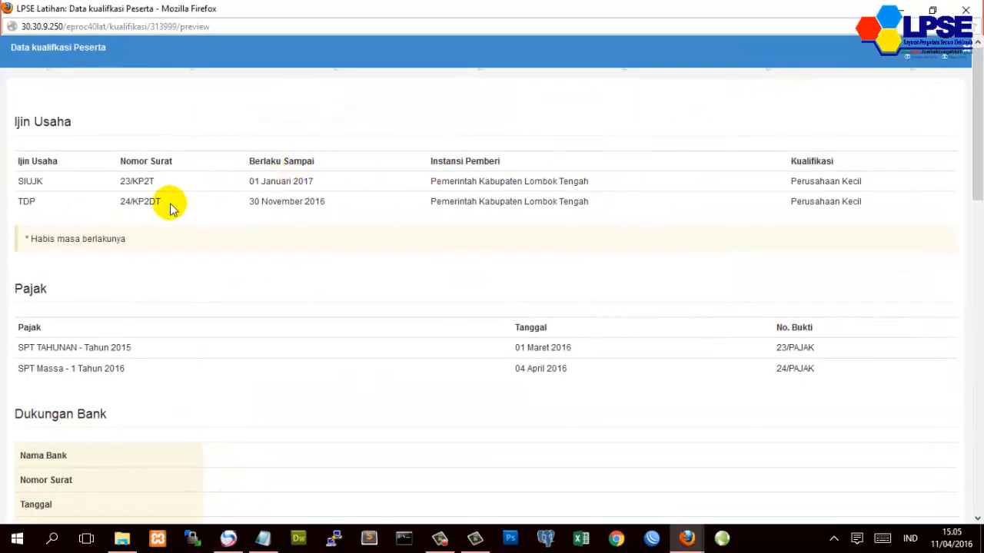
{"action": "scroll", "coordinate": [171, 209], "scroll_direction": "down", "scroll_amount": 5}
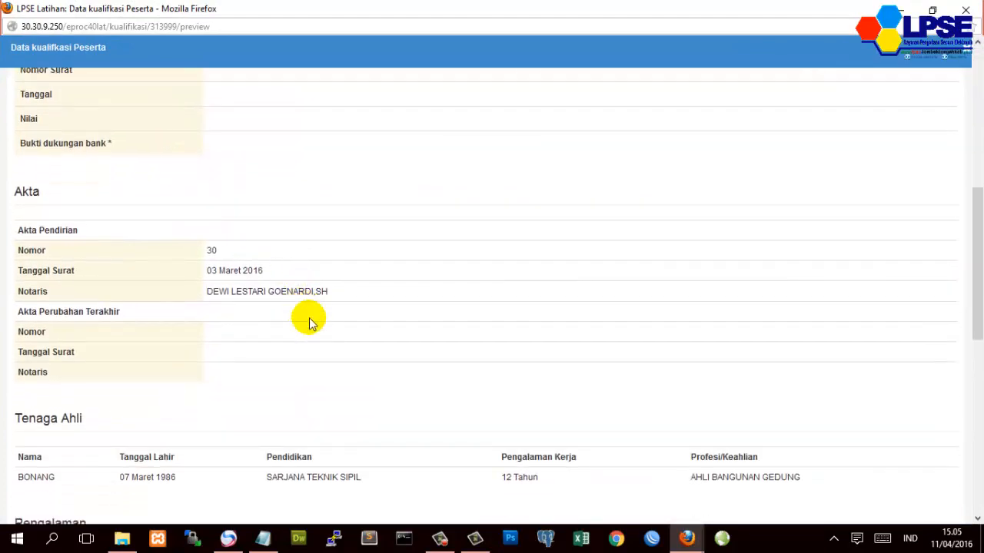
{"action": "scroll", "coordinate": [315, 326], "scroll_direction": "down", "scroll_amount": 3}
{"action": "scroll", "coordinate": [325, 332], "scroll_direction": "down", "scroll_amount": 3}
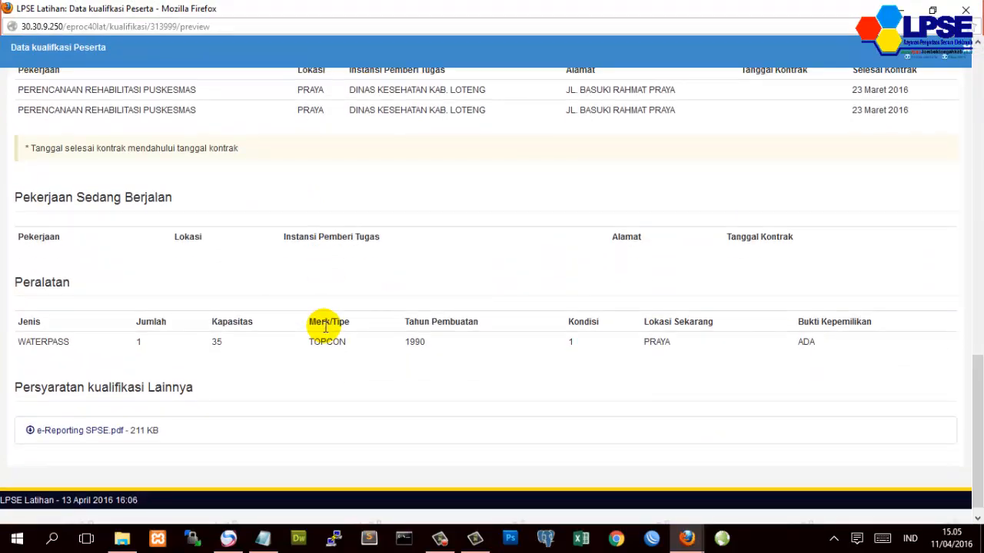
{"action": "scroll", "coordinate": [325, 327], "scroll_direction": "up", "scroll_amount": 3}
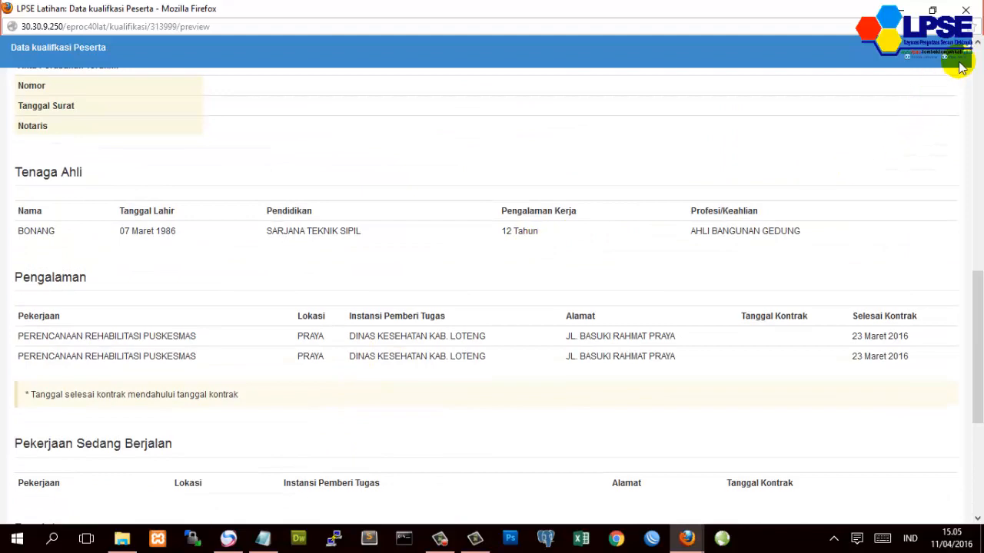
{"action": "left_click", "coordinate": [966, 10]}
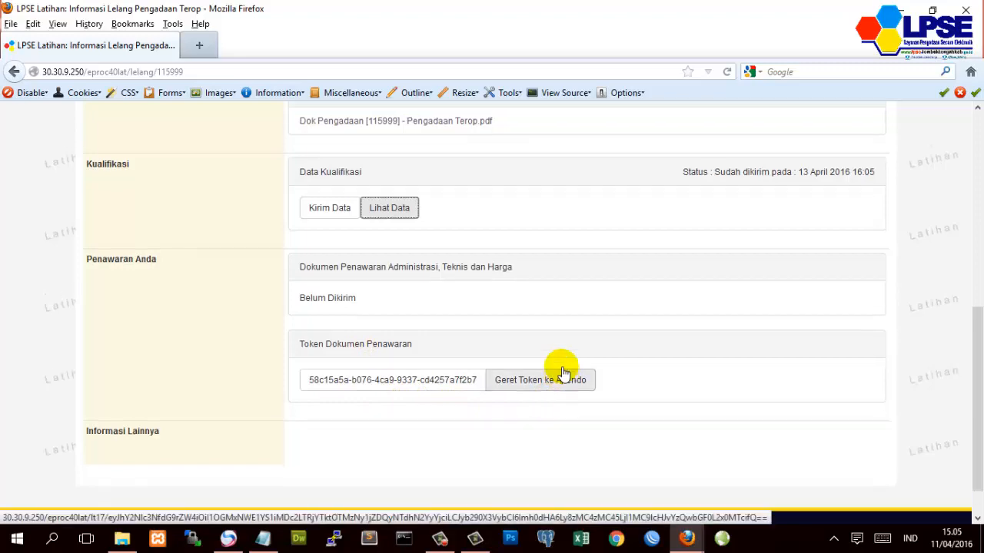
{"action": "scroll", "coordinate": [550, 380], "scroll_direction": "up", "scroll_amount": 2}
{"action": "scroll", "coordinate": [559, 341], "scroll_direction": "up", "scroll_amount": 8}
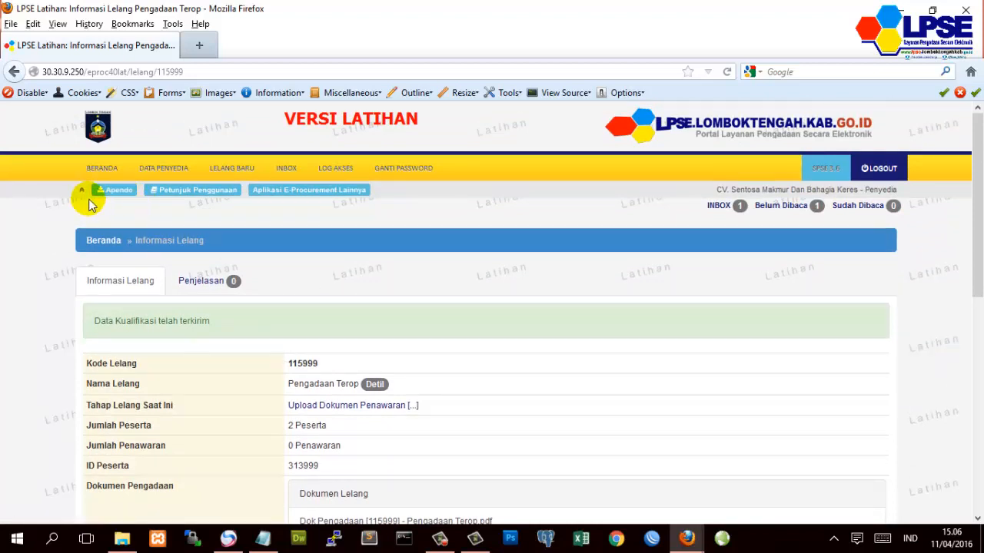
- In a new browser tab, load simulasi.lpse.lomboktengahkab.go.id/download/
{"action": "left_click", "coordinate": [201, 46]}
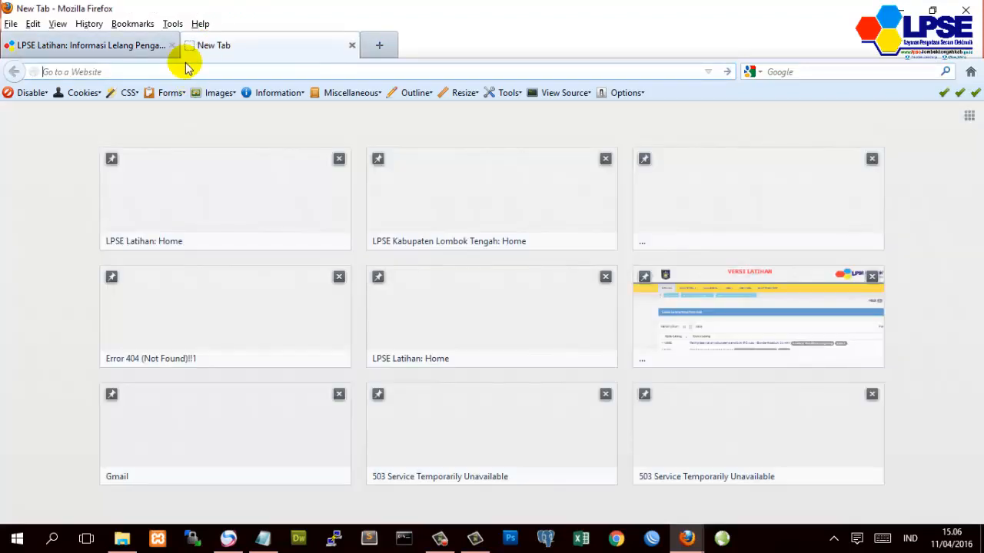
{"action": "type", "text": "s"}
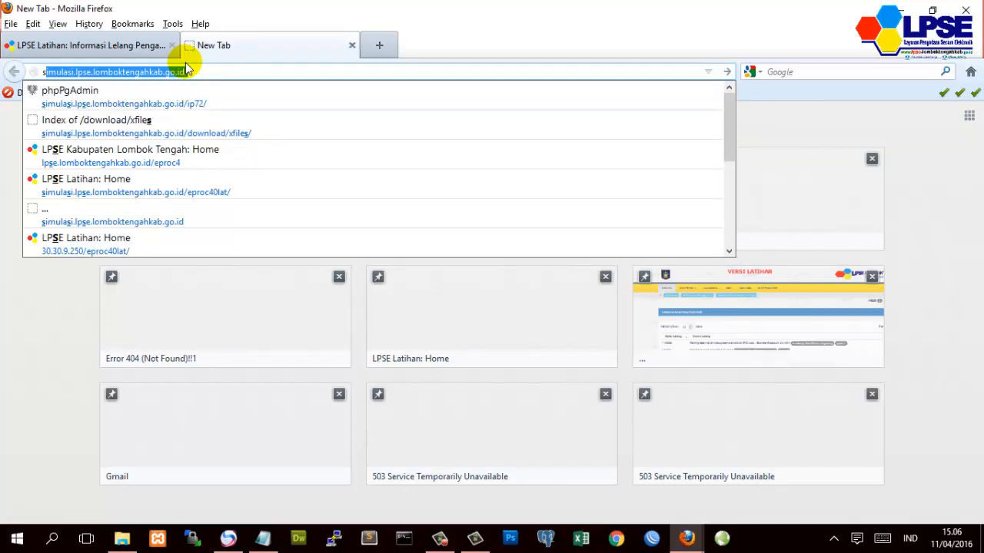
{"action": "key", "text": "Return"}
{"action": "type", "text": "download/"}
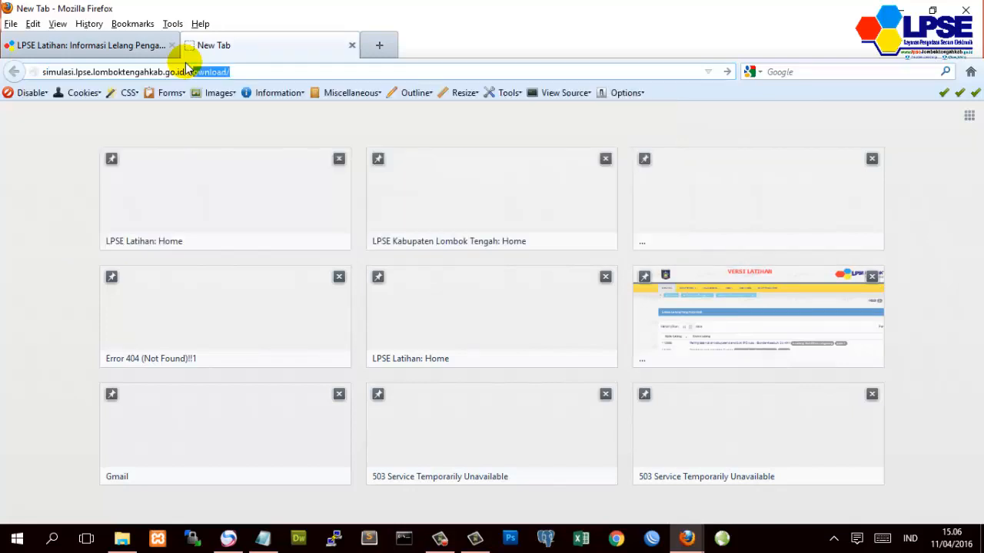
{"action": "key", "text": "Return"}
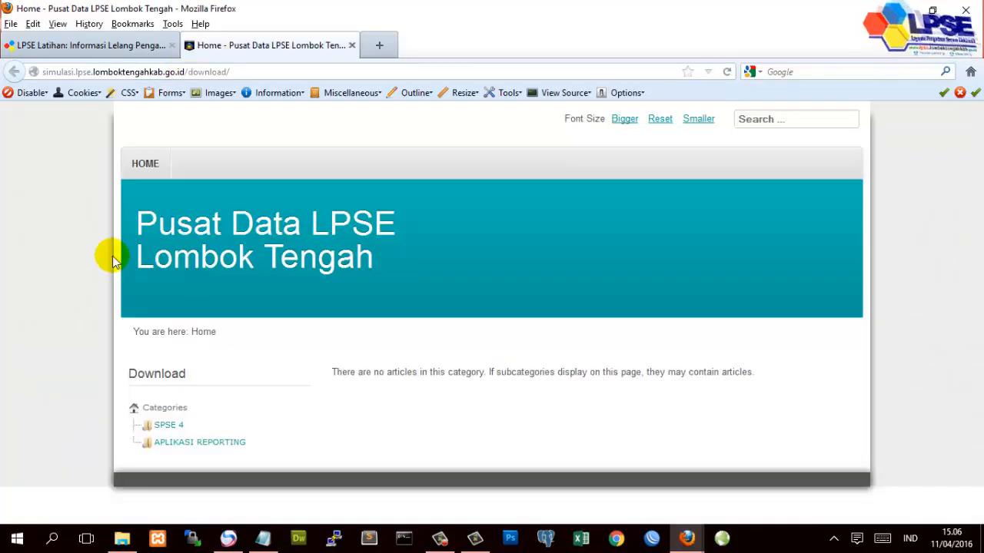
- Open the SPSE 4 downloads listing apendo-v4.1.1.zip and bring up Apendo's bin folder
{"action": "left_click", "coordinate": [166, 427]}
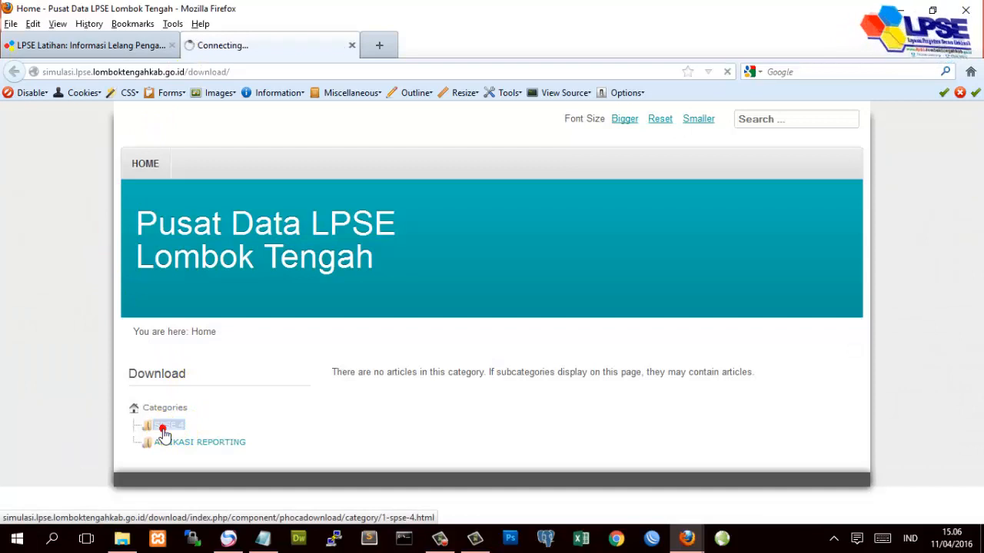
{"action": "scroll", "coordinate": [240, 411], "scroll_direction": "down", "scroll_amount": 3}
{"action": "scroll", "coordinate": [240, 412], "scroll_direction": "down", "scroll_amount": 1}
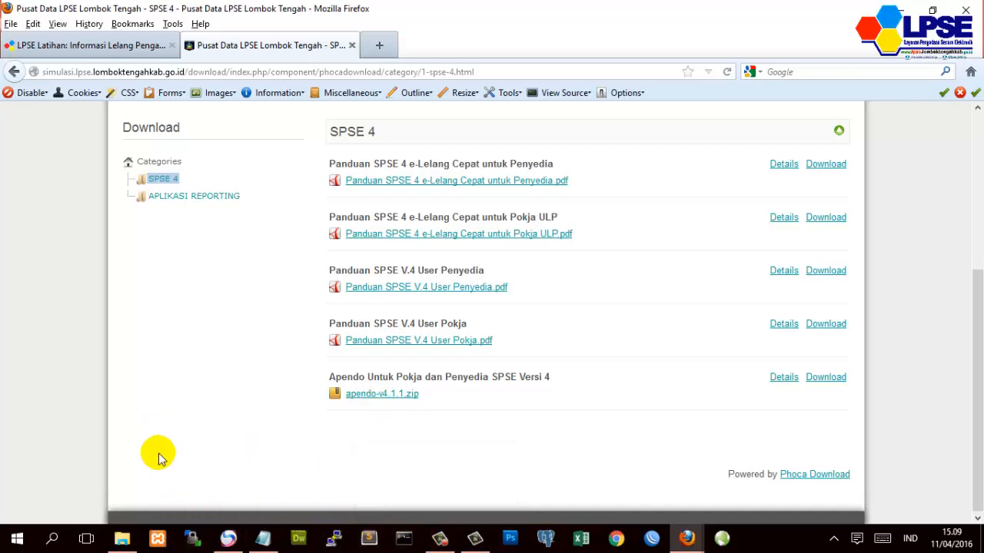
{"action": "left_click", "coordinate": [121, 539]}
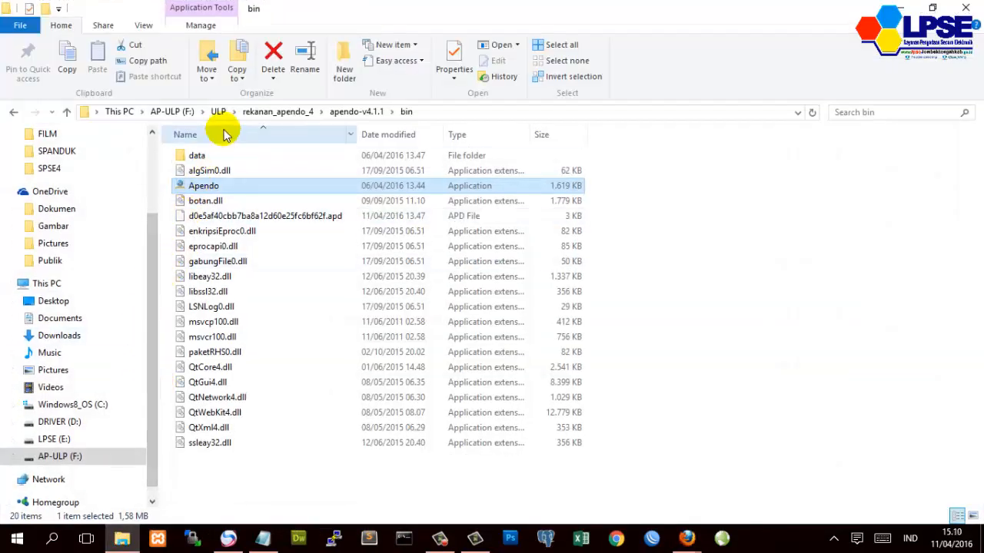
- Launch Apendo and log in with the provider's User ID and password
{"action": "double_click", "coordinate": [205, 188]}
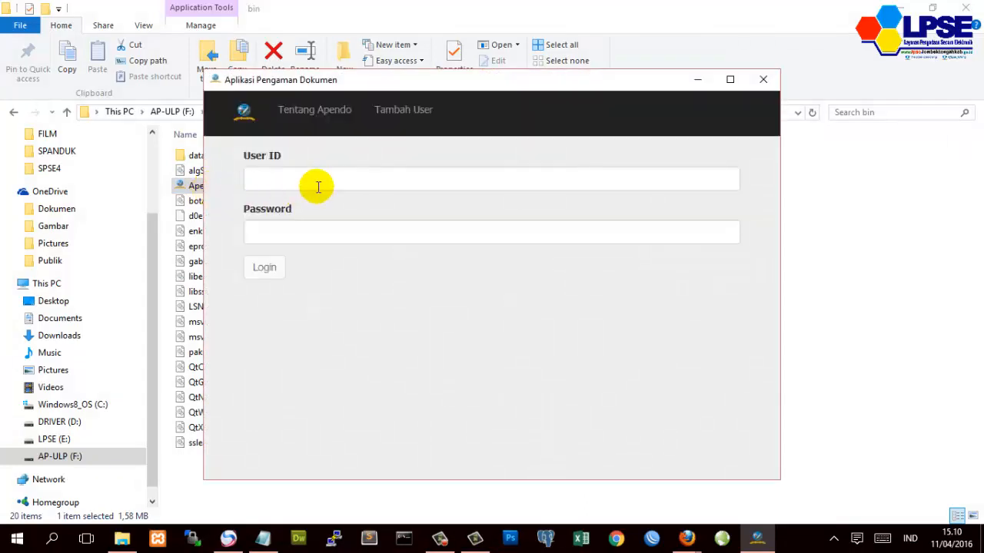
{"action": "left_click", "coordinate": [317, 187]}
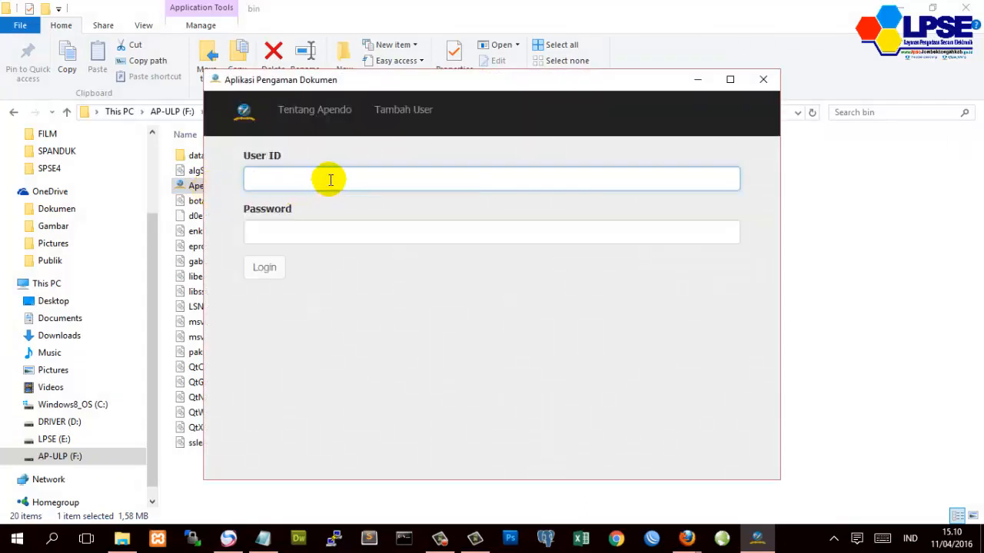
{"action": "left_click", "coordinate": [414, 117]}
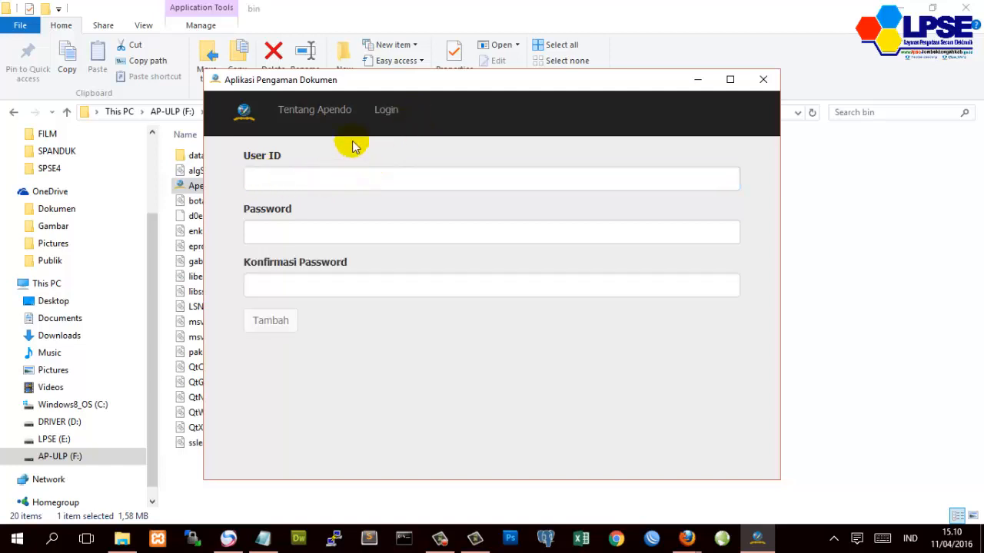
{"action": "left_click", "coordinate": [385, 112]}
{"action": "left_click", "coordinate": [302, 173]}
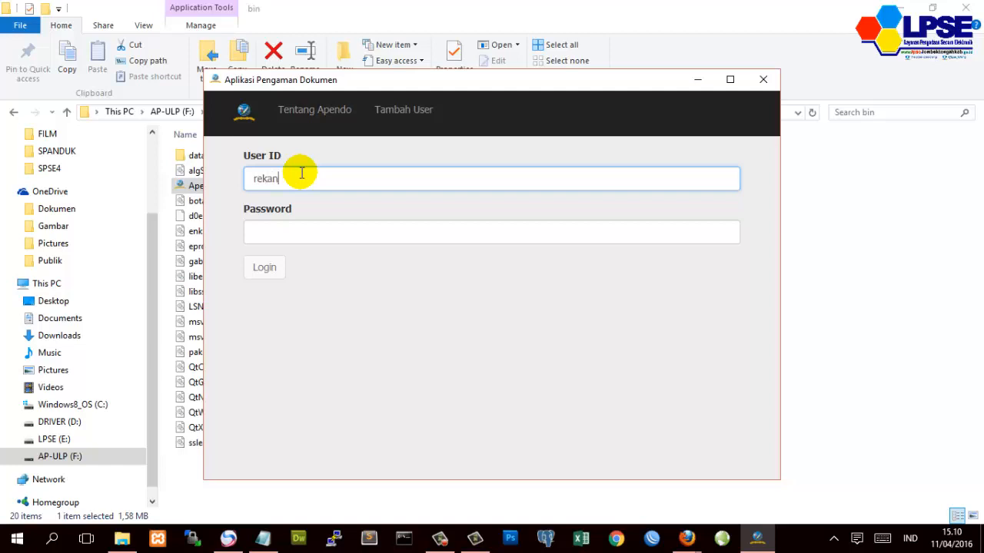
{"action": "type", "text": "rekanan"}
{"action": "key", "text": "Tab"}
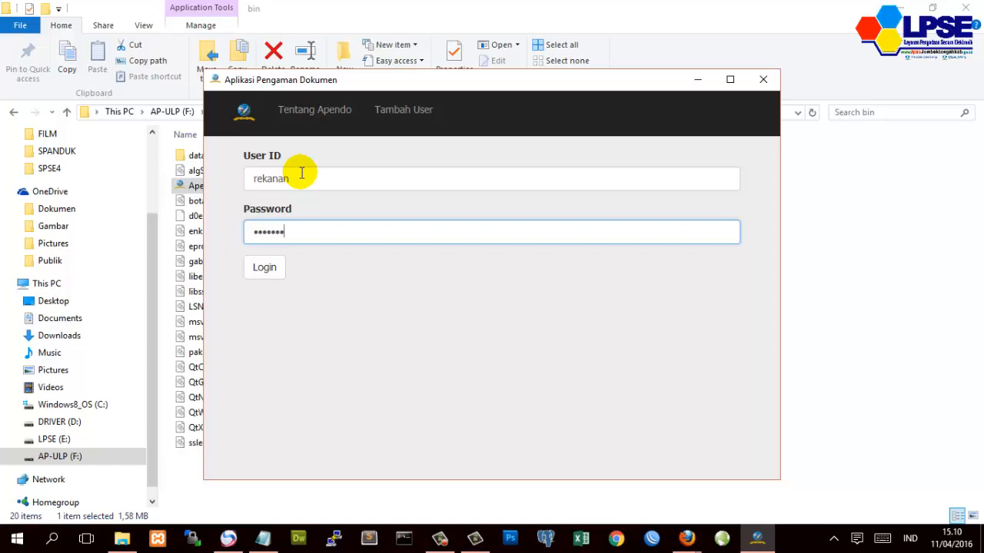
{"action": "left_click", "coordinate": [264, 270]}
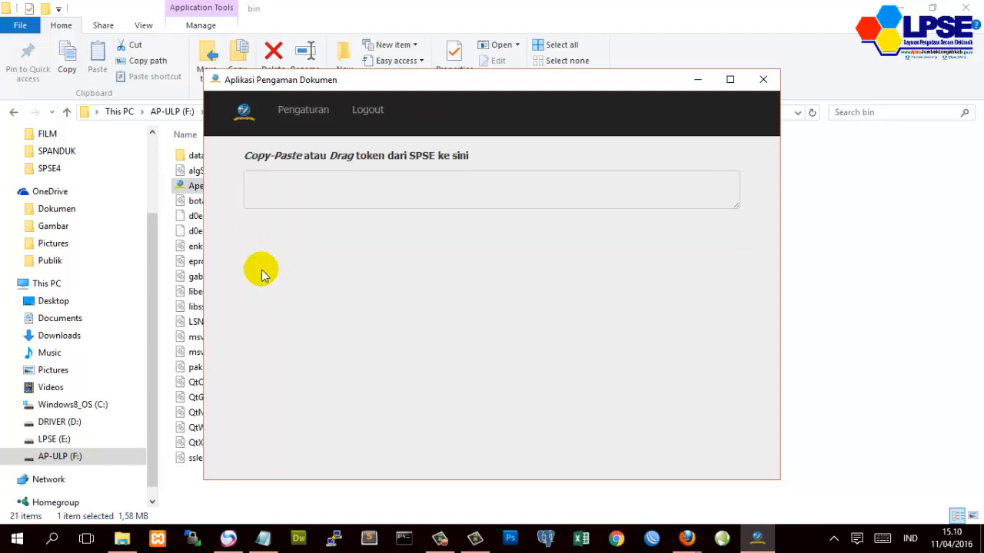
- Move Apendo aside and review tender 115999's information page in the LPSE Latihan tab
{"action": "left_click_drag", "start_coordinate": [659, 90], "coordinate": [501, 74]}
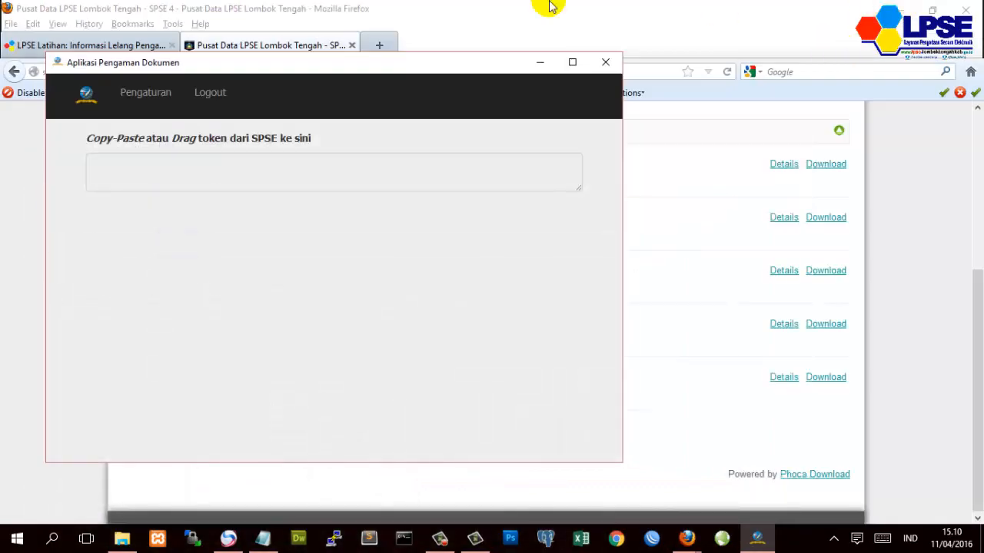
{"action": "left_click", "coordinate": [102, 44]}
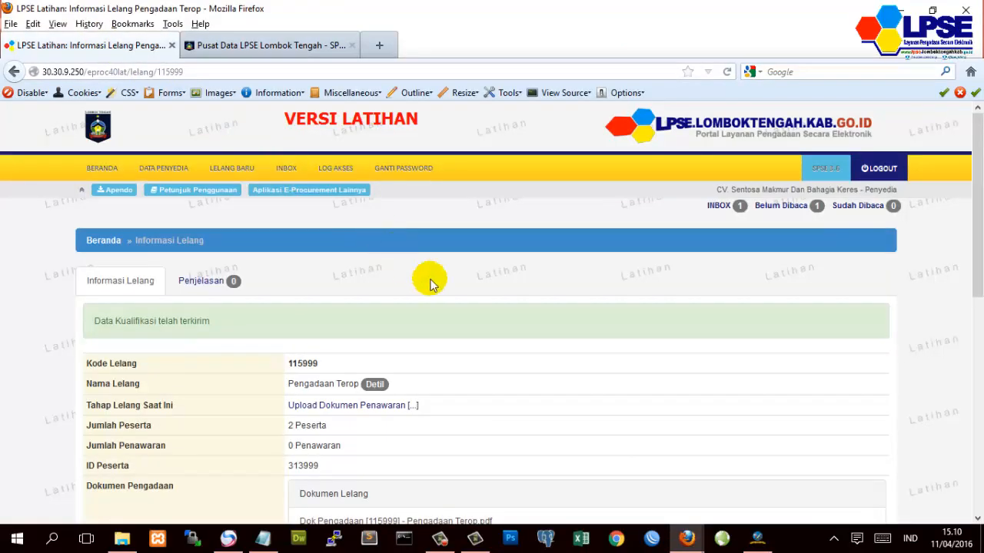
{"action": "scroll", "coordinate": [455, 296], "scroll_direction": "down", "scroll_amount": 2}
{"action": "scroll", "coordinate": [456, 296], "scroll_direction": "down", "scroll_amount": 5}
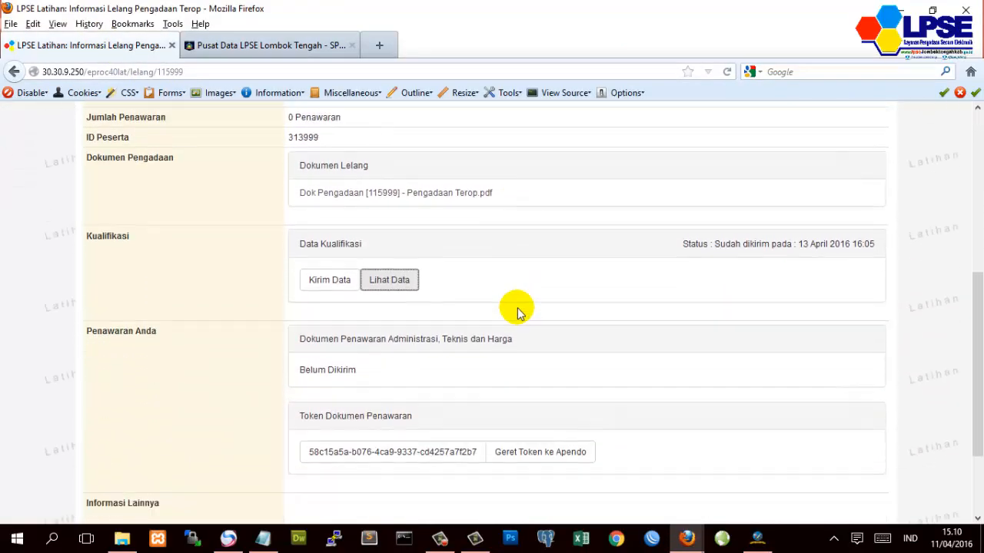
{"action": "scroll", "coordinate": [517, 311], "scroll_direction": "down", "scroll_amount": 2}
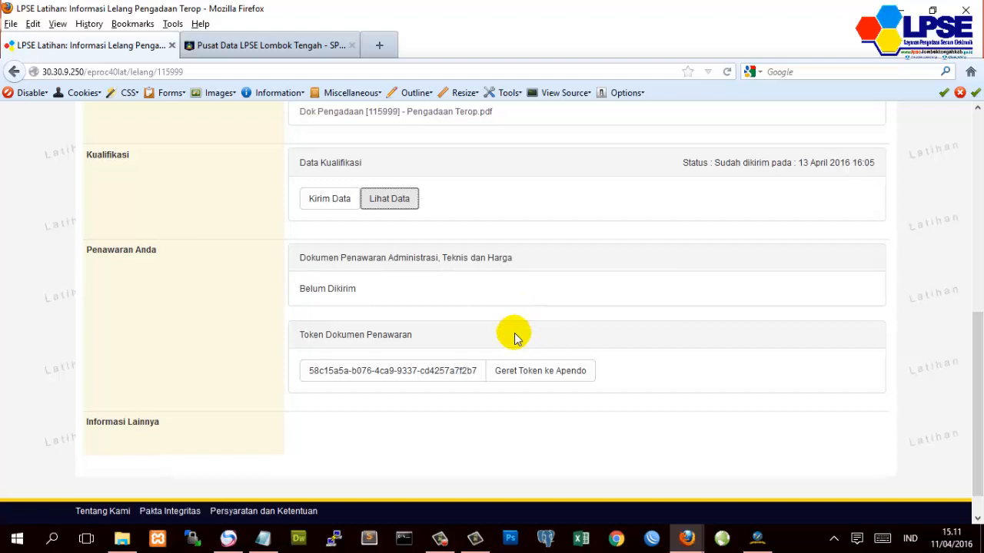
{"action": "scroll", "coordinate": [512, 332], "scroll_direction": "up", "scroll_amount": 2}
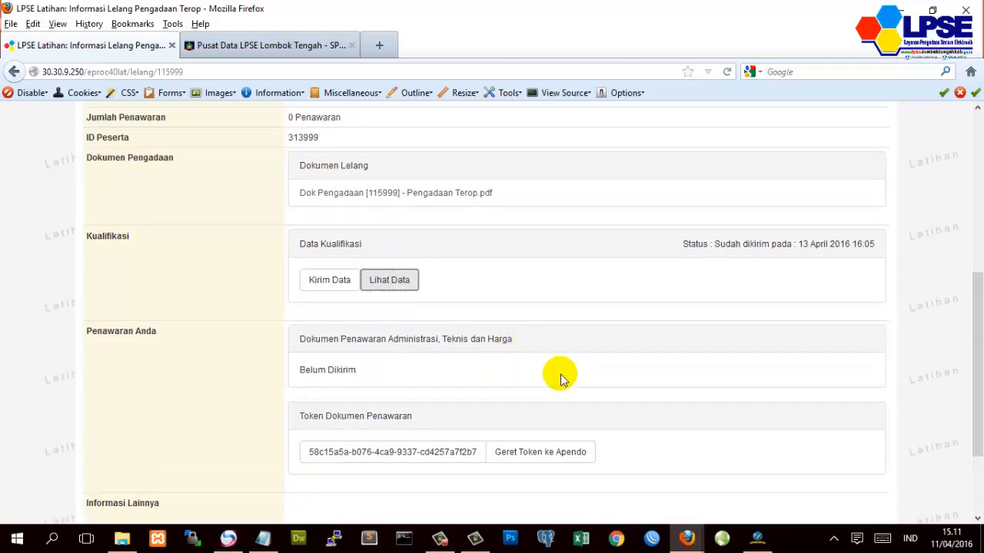
{"action": "scroll", "coordinate": [665, 217], "scroll_direction": "up", "scroll_amount": 4}
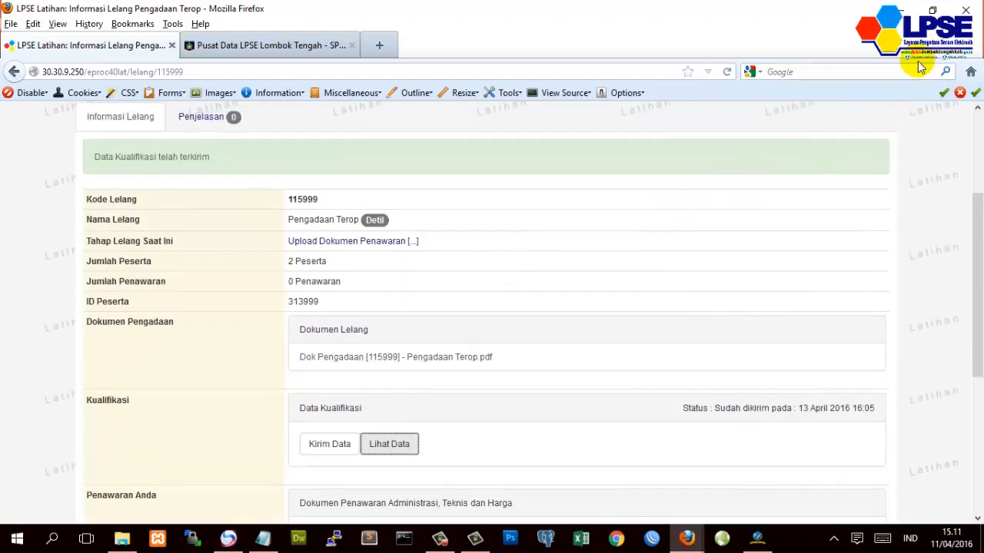
- Drag the offer token from the tender page into Apendo's token field and submit it
{"action": "left_click", "coordinate": [932, 11]}
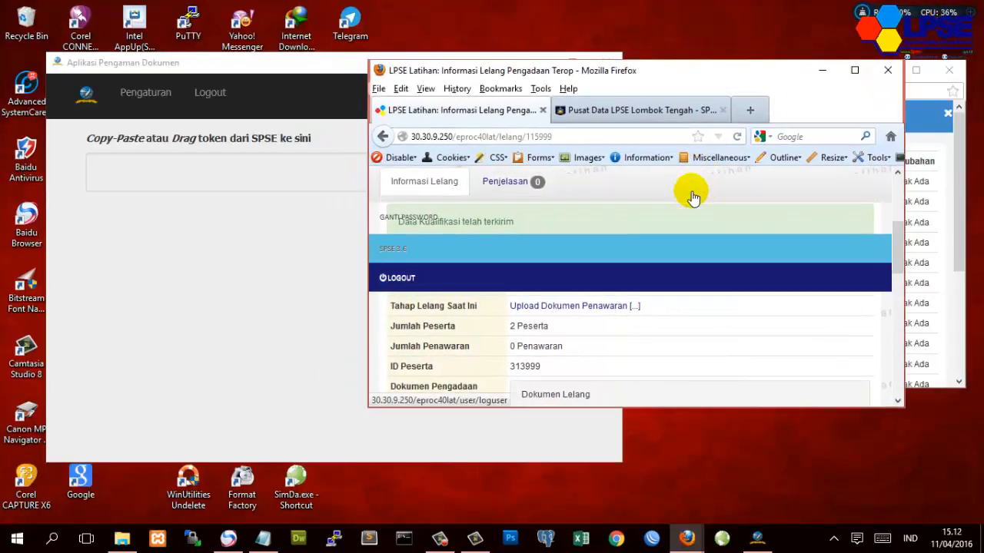
{"action": "scroll", "coordinate": [681, 268], "scroll_direction": "down", "scroll_amount": 4}
{"action": "scroll", "coordinate": [696, 299], "scroll_direction": "down", "scroll_amount": 5}
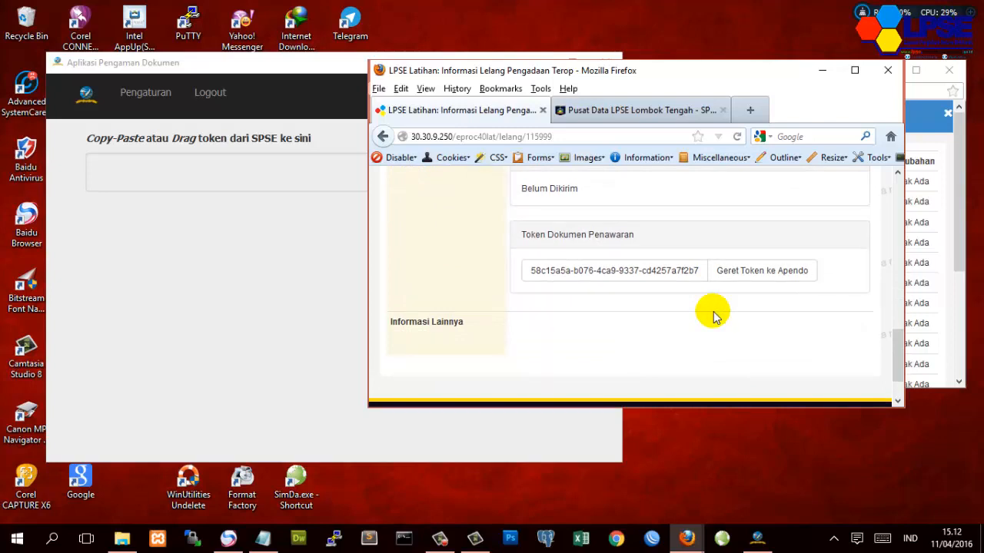
{"action": "left_click_drag", "start_coordinate": [753, 282], "coordinate": [302, 184]}
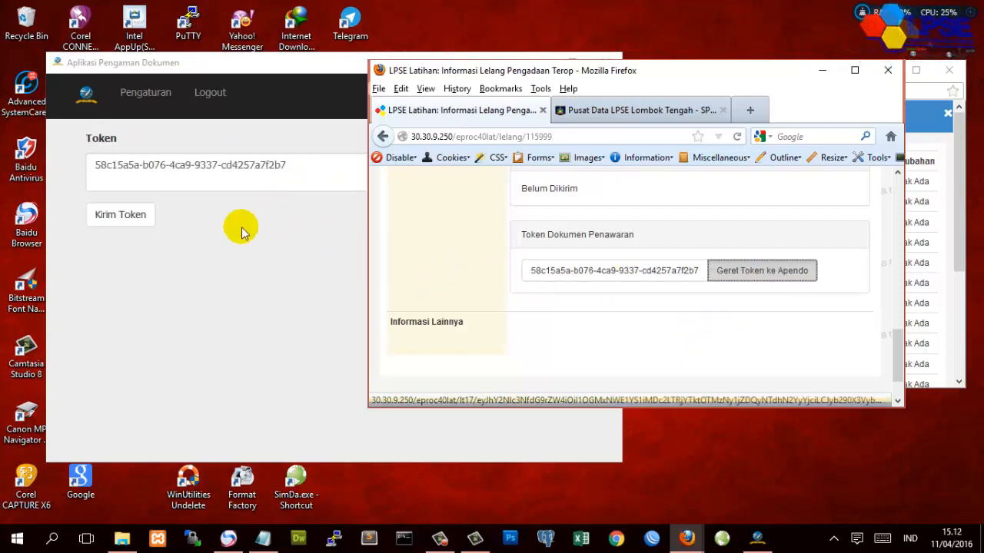
{"action": "left_click", "coordinate": [216, 254]}
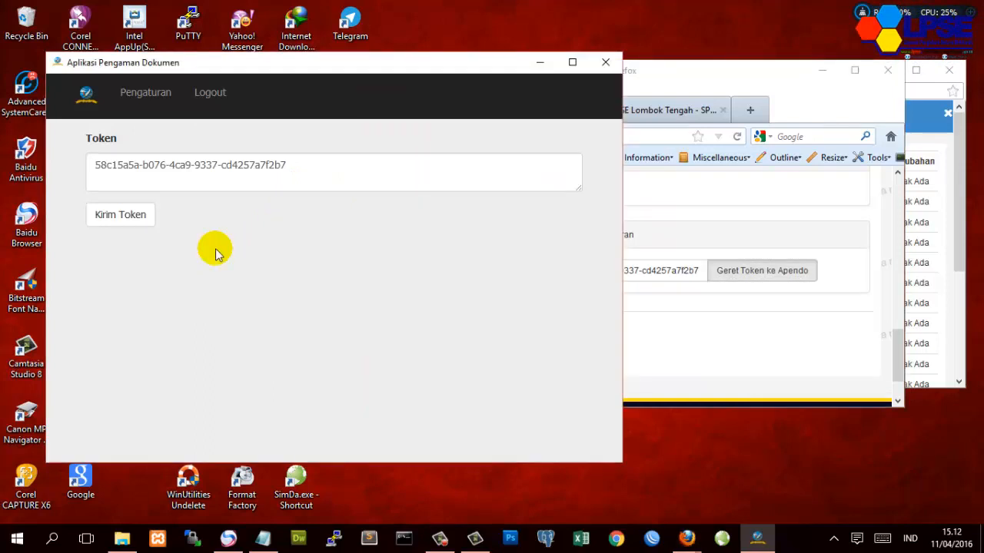
{"action": "left_click", "coordinate": [131, 220]}
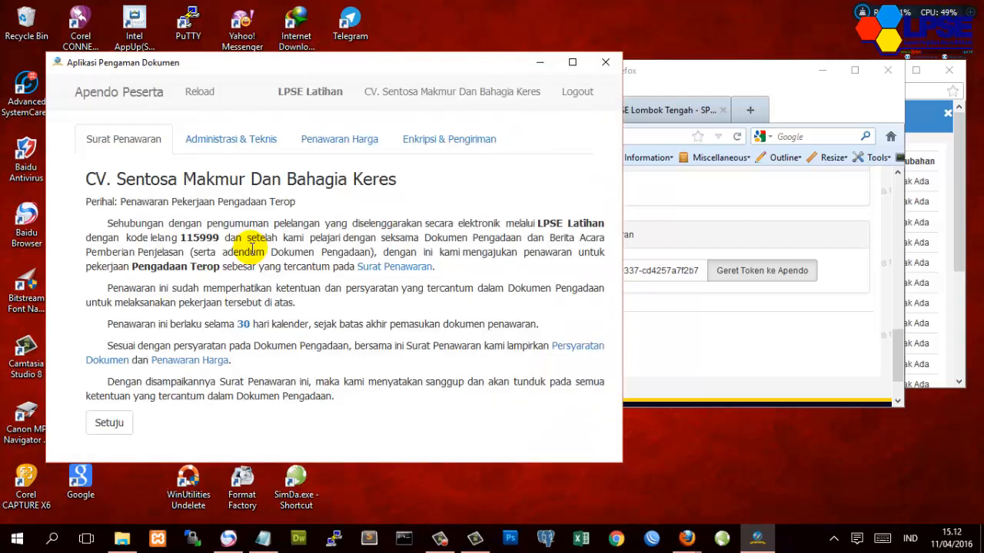
- Check the procurement document's required bid validity of 40 hari kalender, then return to Apendo
{"action": "left_click", "coordinate": [761, 208]}
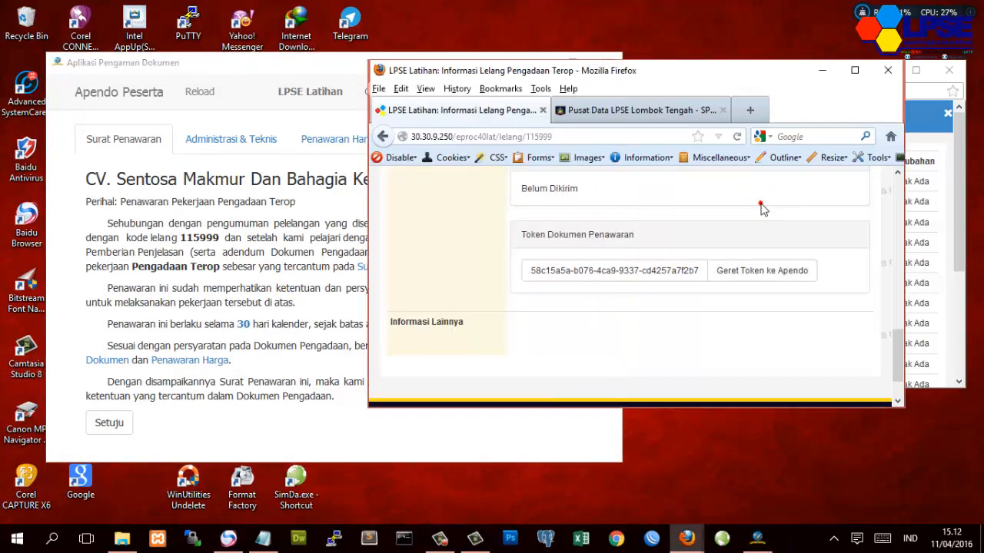
{"action": "left_click", "coordinate": [855, 72]}
{"action": "scroll", "coordinate": [479, 246], "scroll_direction": "up", "scroll_amount": 5}
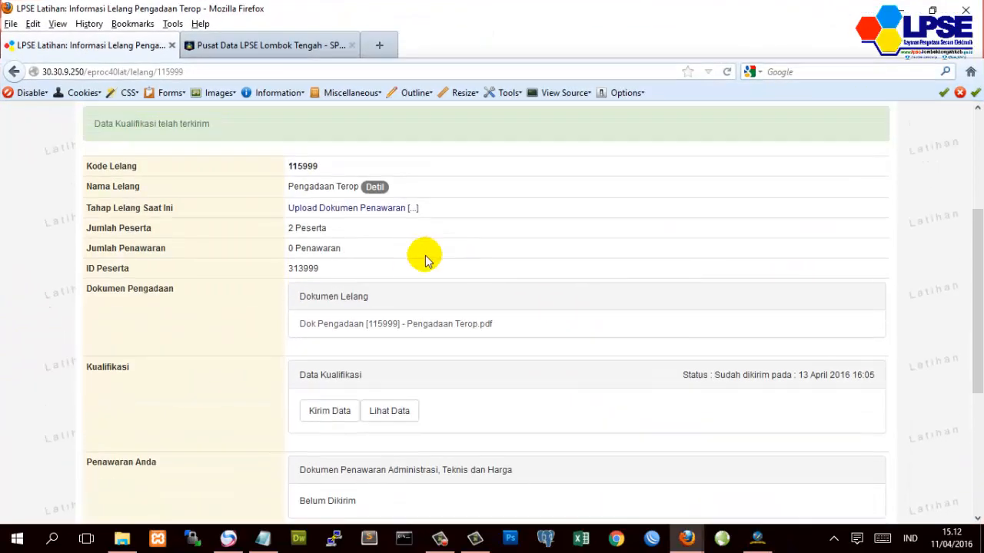
{"action": "left_click", "coordinate": [369, 323]}
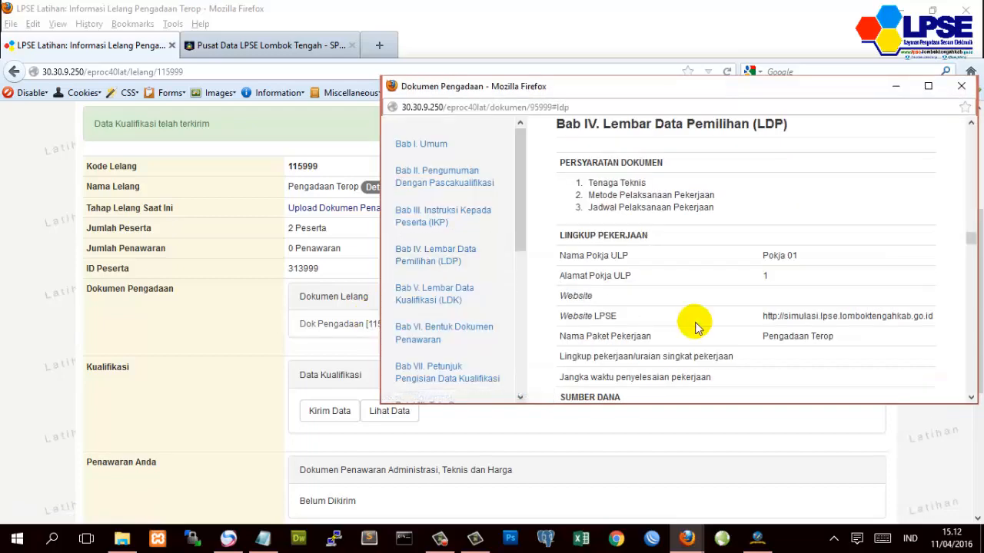
{"action": "scroll", "coordinate": [806, 350], "scroll_direction": "down", "scroll_amount": 6}
{"action": "scroll", "coordinate": [800, 347], "scroll_direction": "down", "scroll_amount": 6}
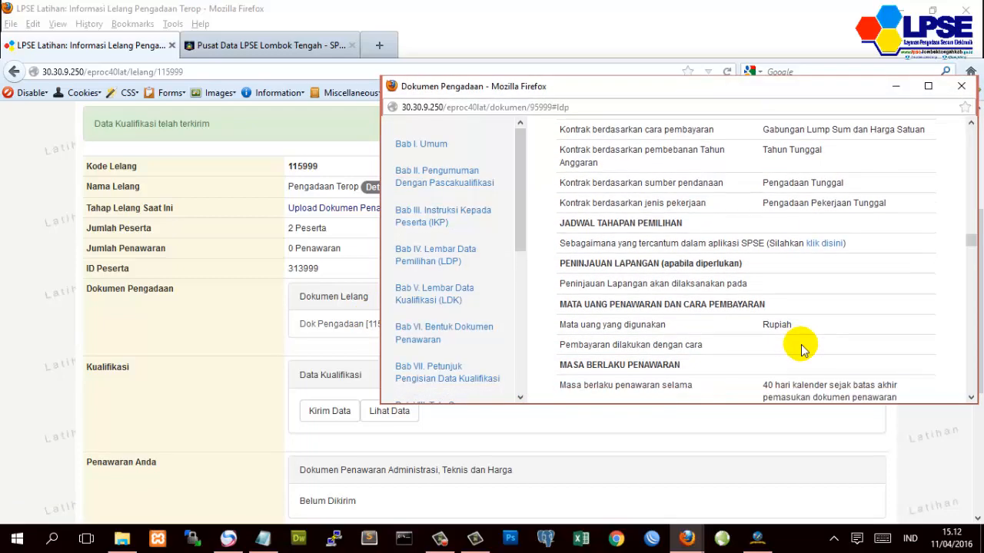
{"action": "left_click_drag", "start_coordinate": [763, 221], "coordinate": [795, 220]}
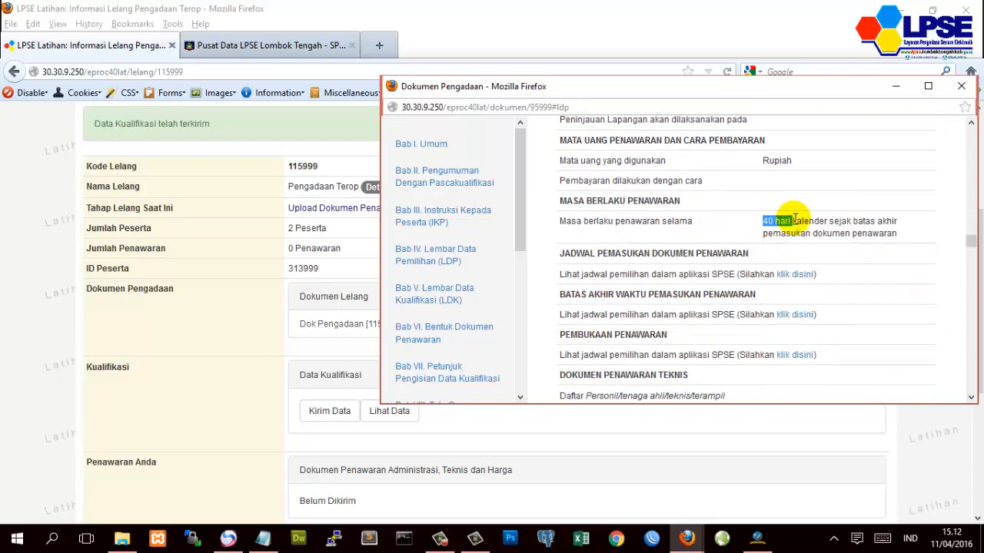
{"action": "left_click", "coordinate": [758, 542]}
{"action": "left_click", "coordinate": [765, 544]}
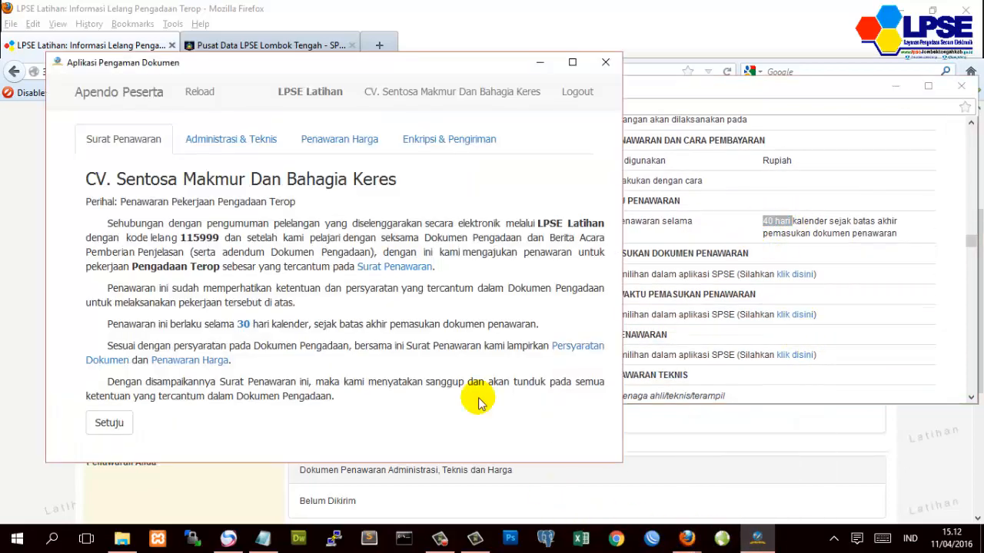
- Change the Surat Penawaran validity from 30 to 40 days and agree to the letter
{"action": "left_click", "coordinate": [245, 327]}
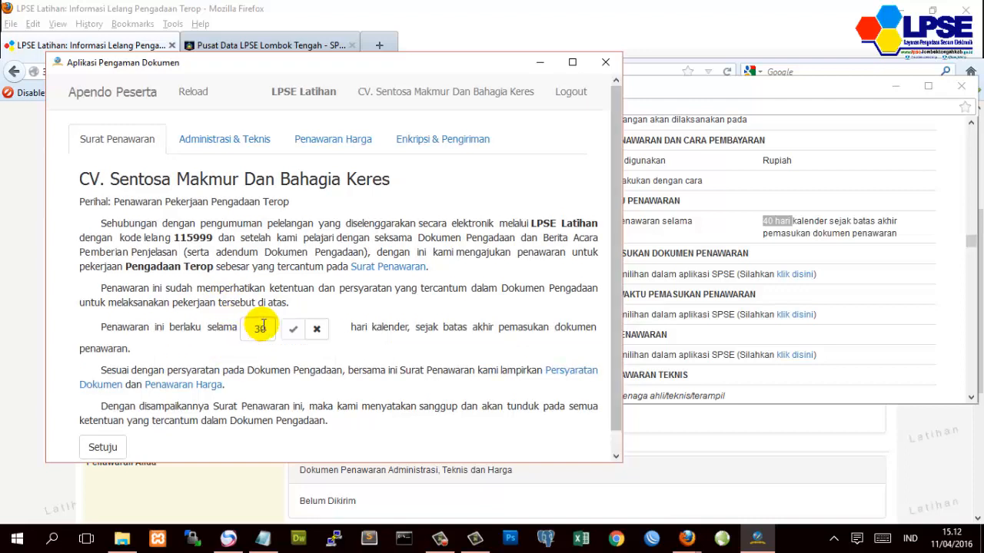
{"action": "left_click_drag", "start_coordinate": [262, 326], "coordinate": [242, 329]}
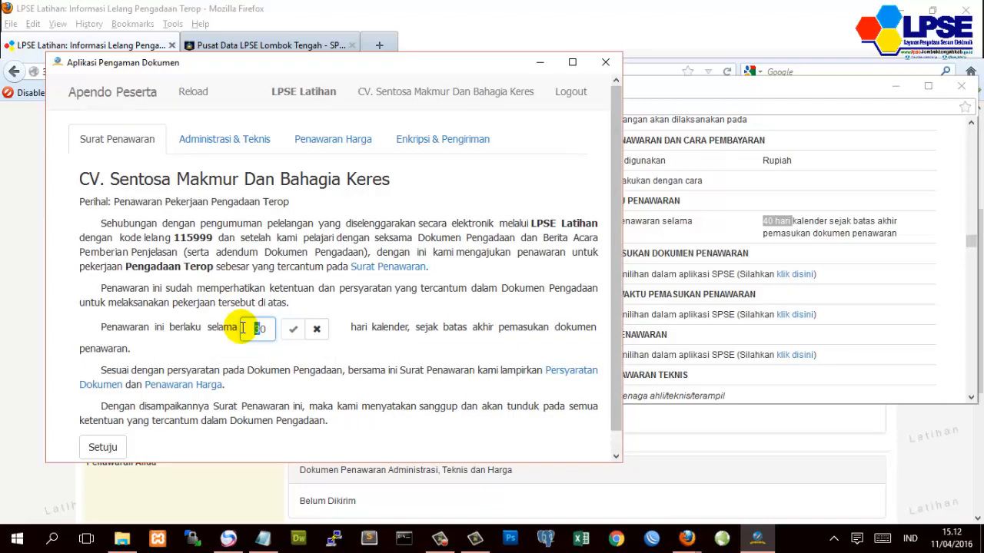
{"action": "type", "text": "4"}
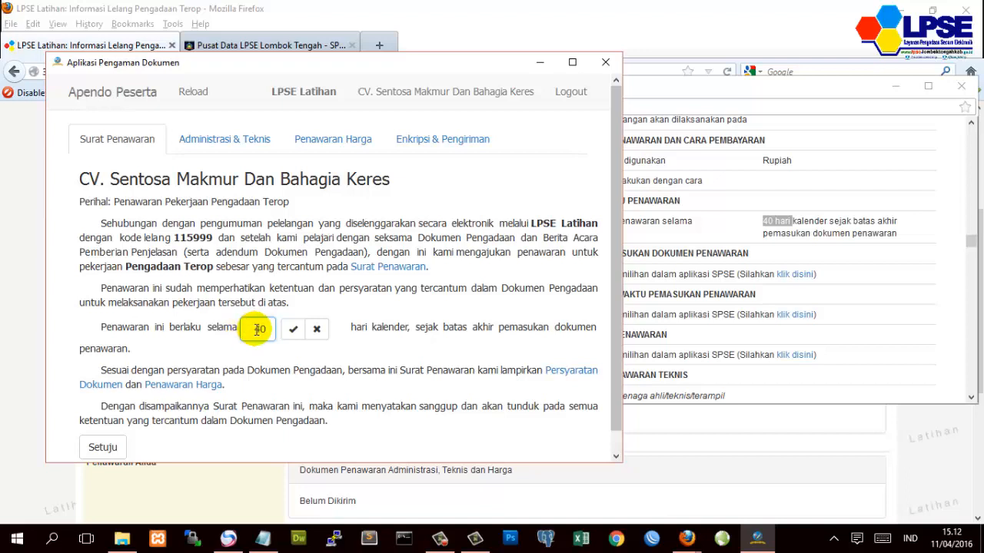
{"action": "left_click", "coordinate": [292, 329]}
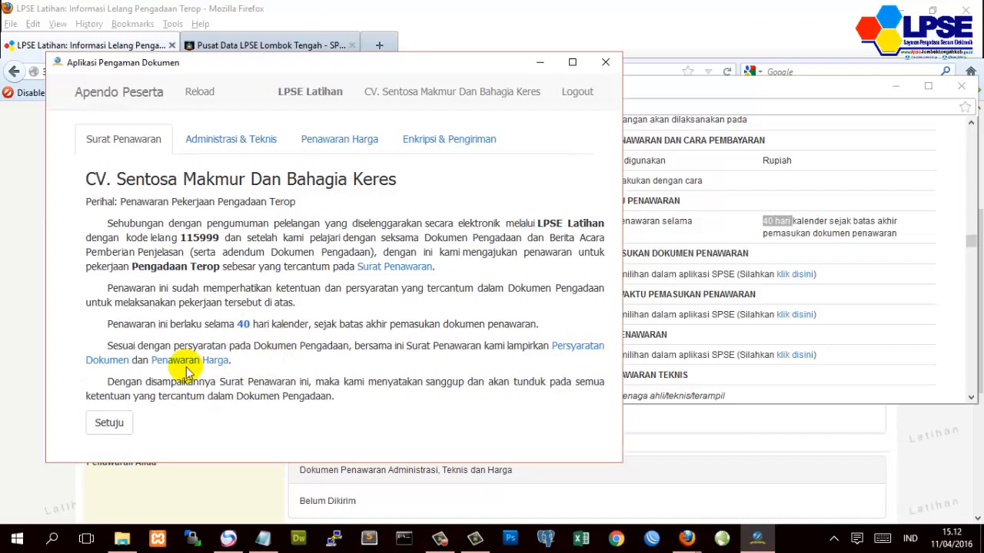
{"action": "left_click", "coordinate": [114, 427]}
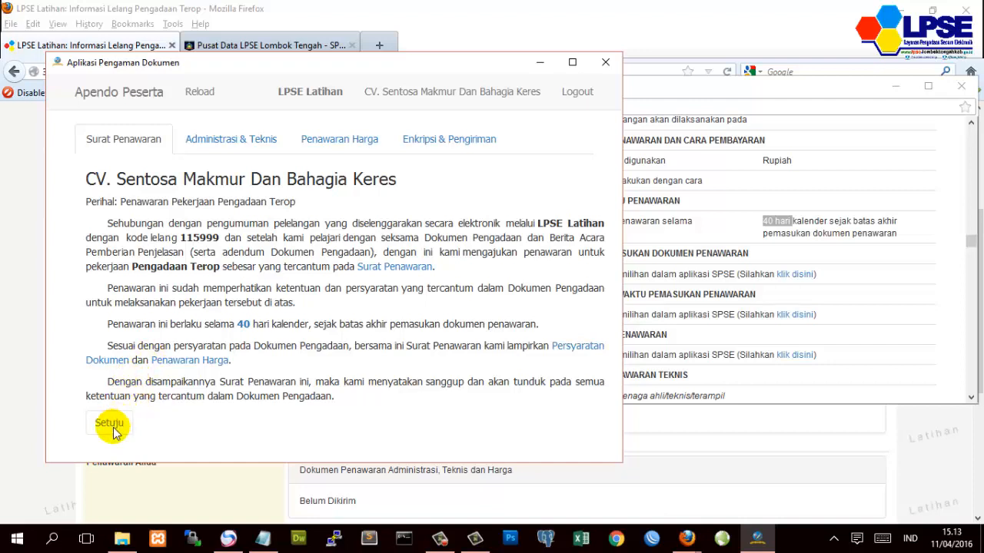
- Under Administrasi & Teknis, pick 1.03.01 dinas pekerjaan umum.pdf for Tenaga Teknis
{"action": "left_click", "coordinate": [225, 156]}
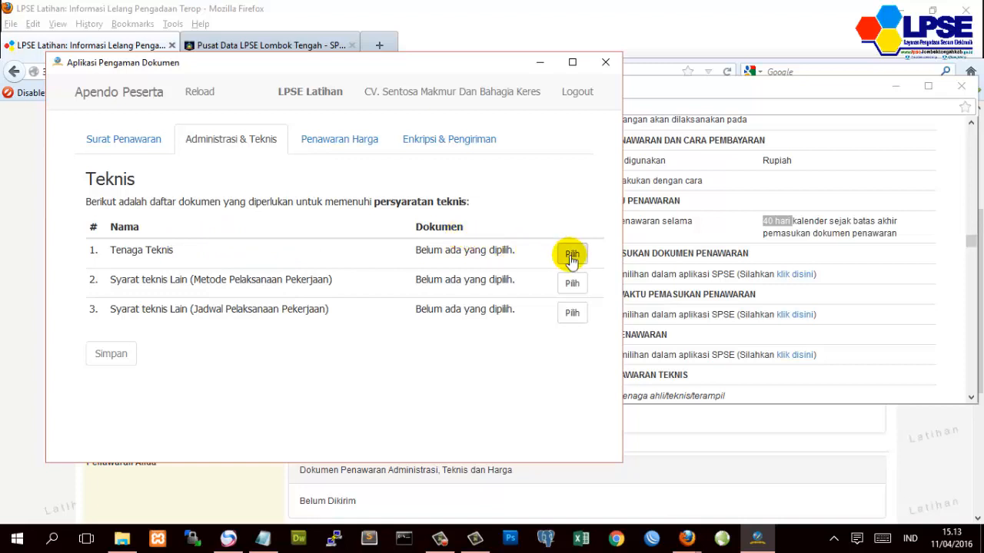
{"action": "left_click", "coordinate": [572, 256]}
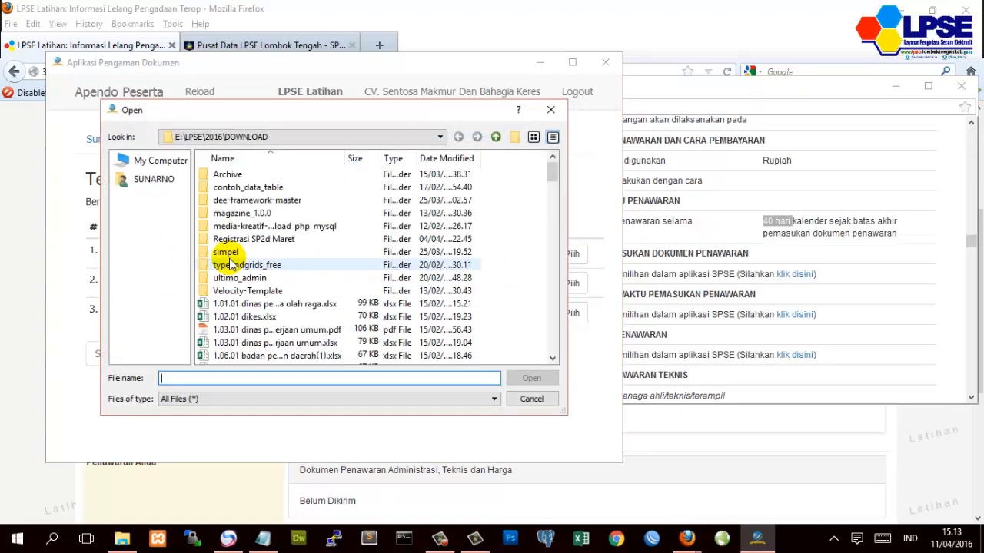
{"action": "left_click", "coordinate": [279, 332]}
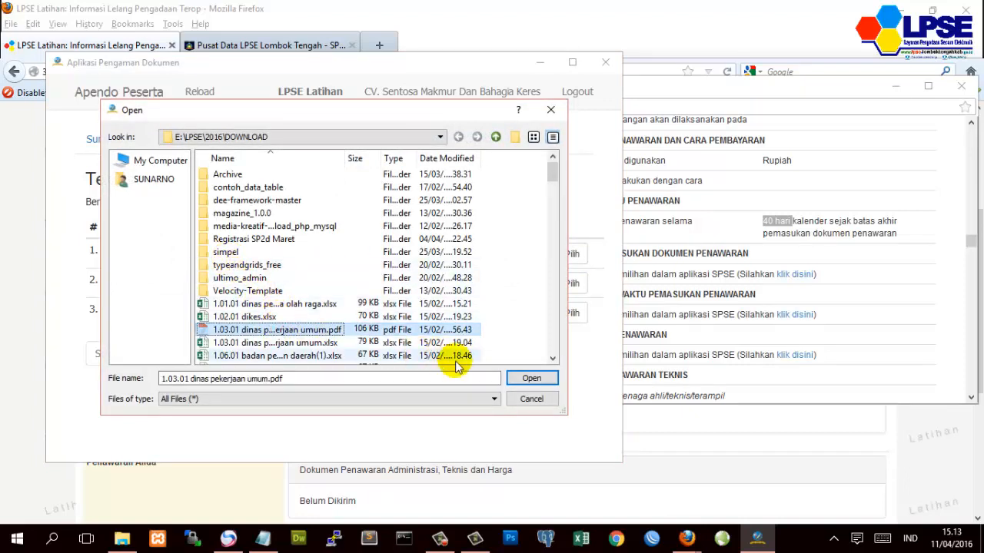
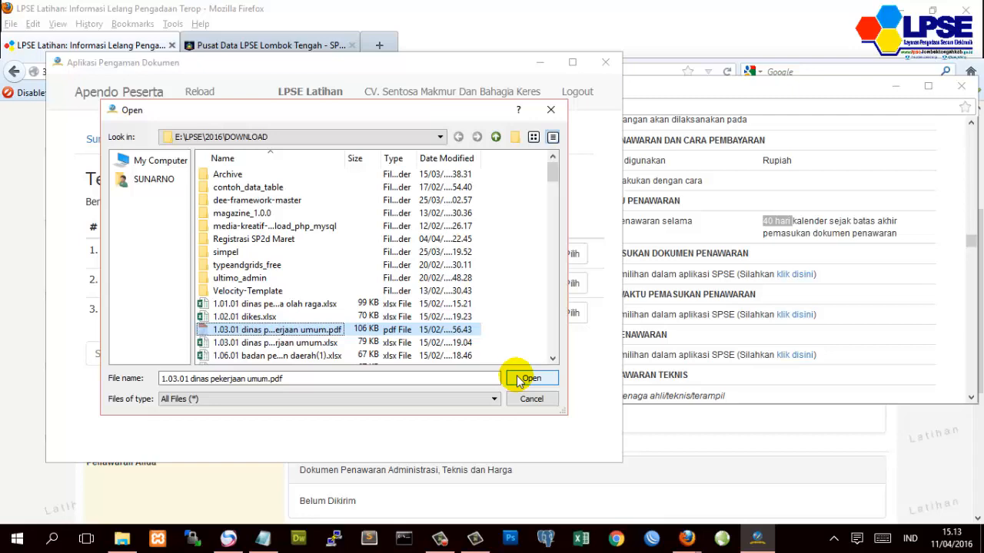
- Attach the chosen PDF to Tenaga Teknis and 1.20.10 kecamatan praya tengah.pdf to the work-method requirement
{"action": "left_click", "coordinate": [523, 378]}
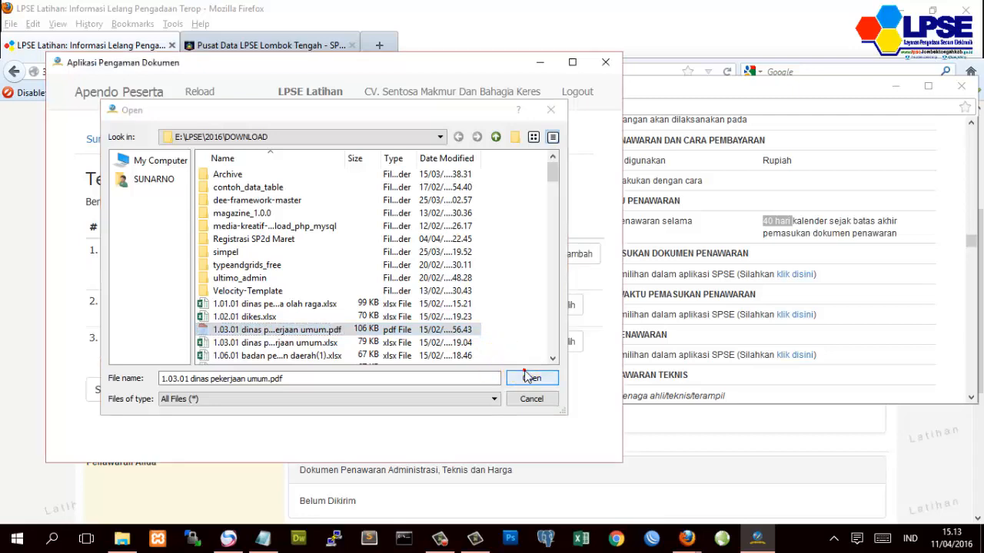
{"action": "left_click", "coordinate": [567, 306]}
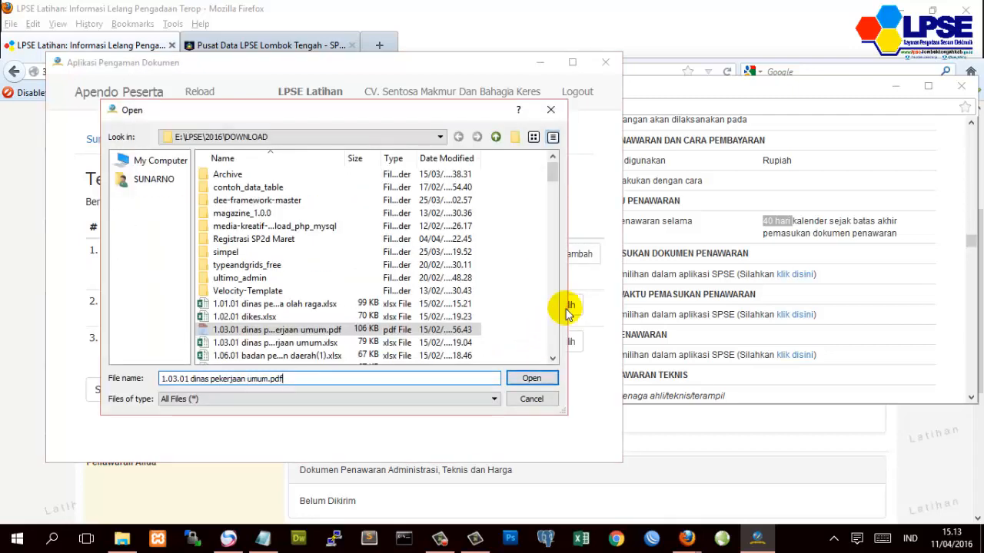
{"action": "scroll", "coordinate": [281, 321], "scroll_direction": "down", "scroll_amount": 5}
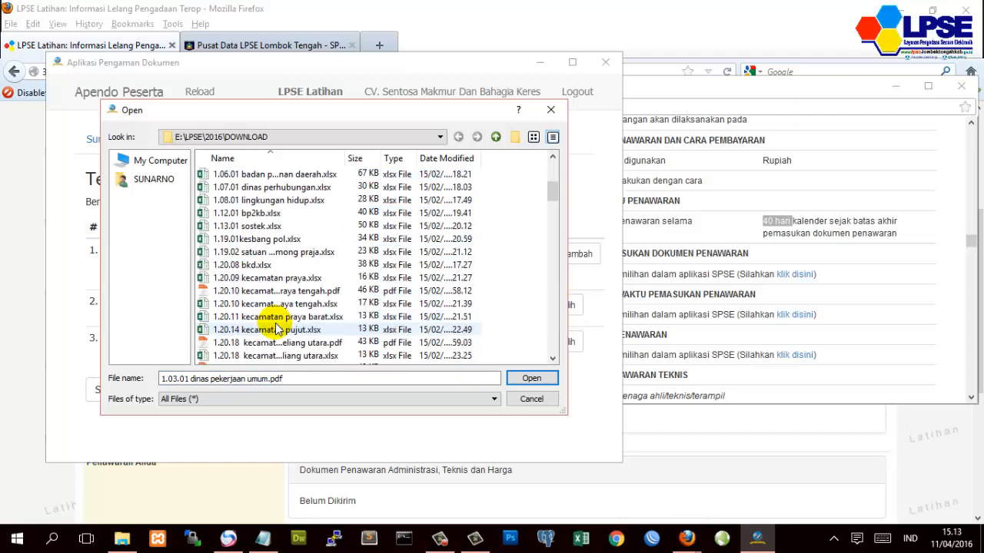
{"action": "left_click", "coordinate": [281, 292]}
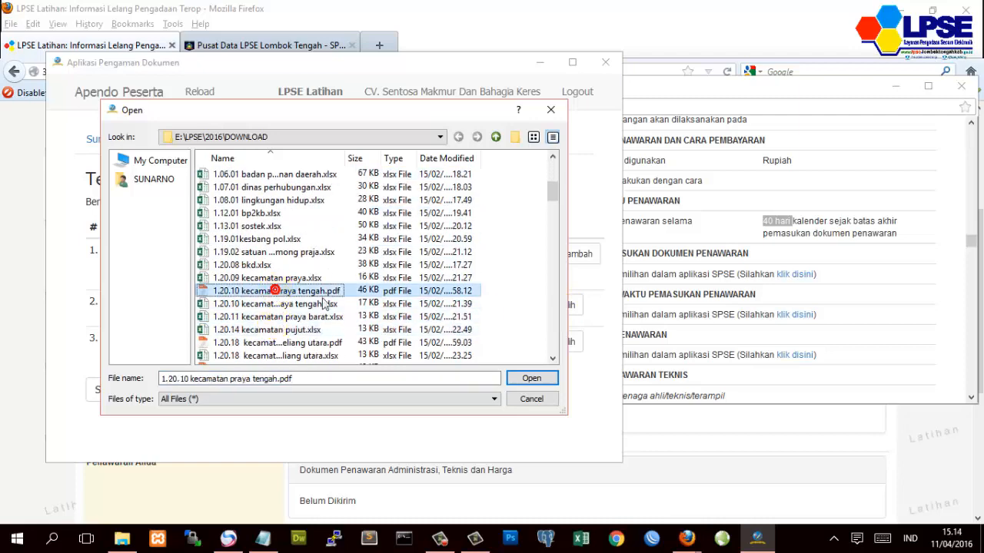
{"action": "left_click", "coordinate": [532, 379]}
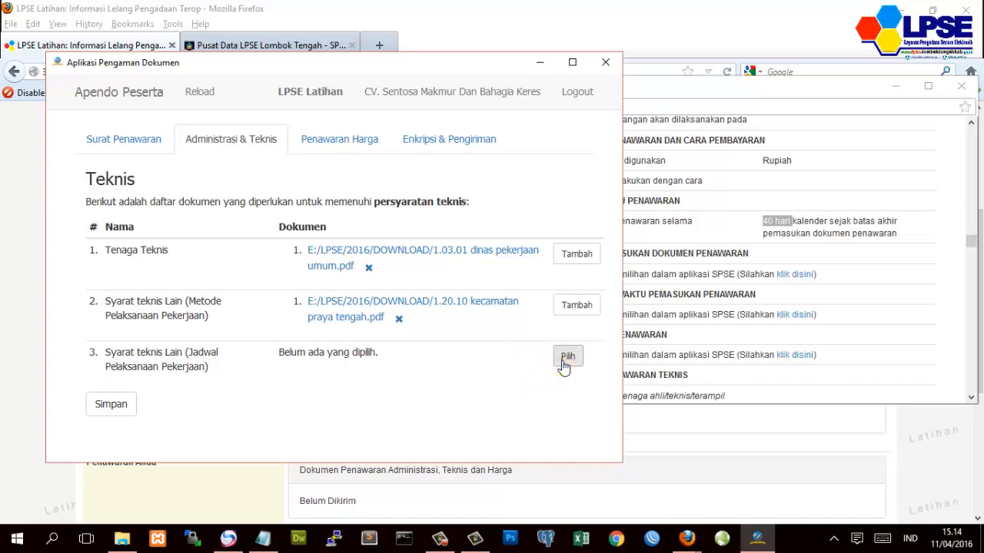
- Attach the batukeliang utara PDF to the work-schedule requirement and save the technical document list
{"action": "left_click", "coordinate": [562, 359]}
{"action": "left_click", "coordinate": [231, 343]}
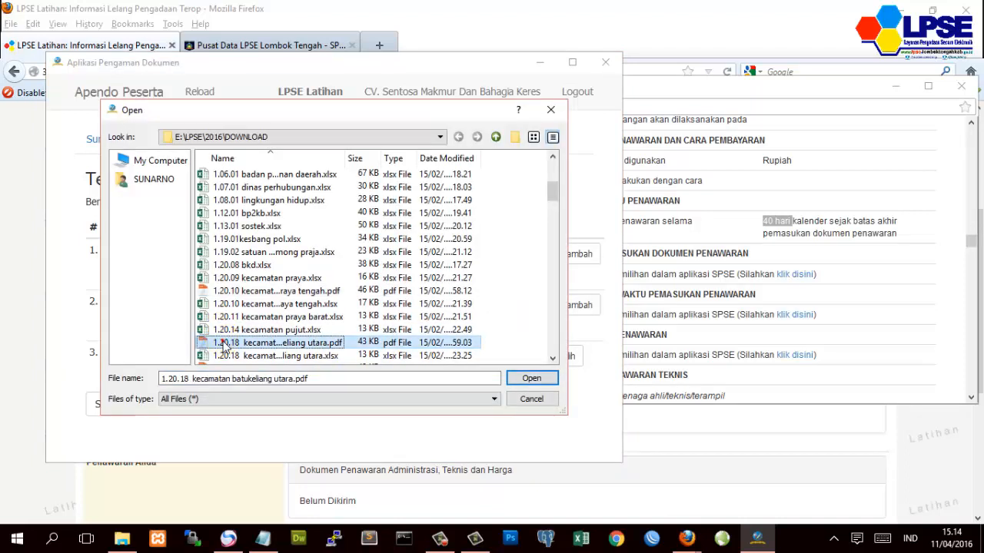
{"action": "left_click", "coordinate": [515, 379]}
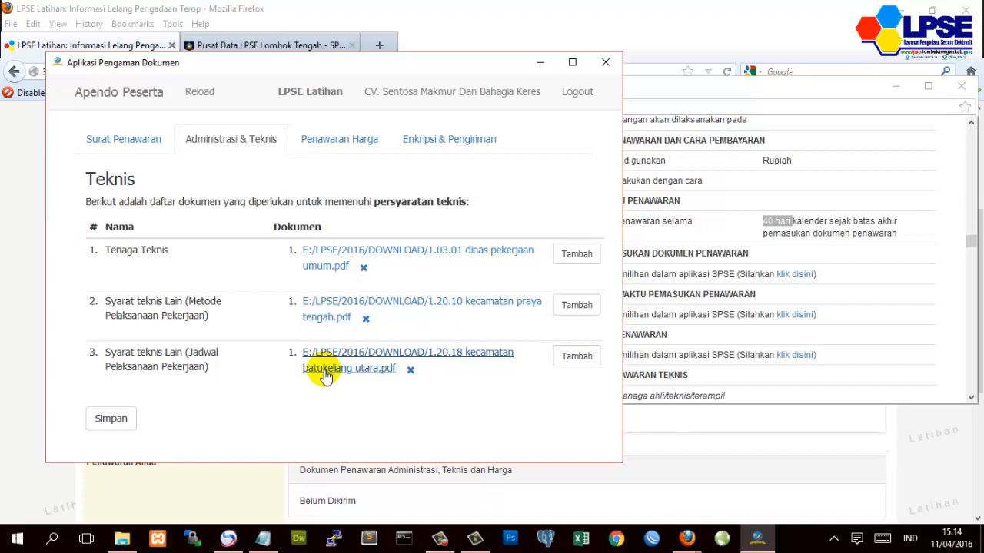
{"action": "left_click", "coordinate": [129, 420]}
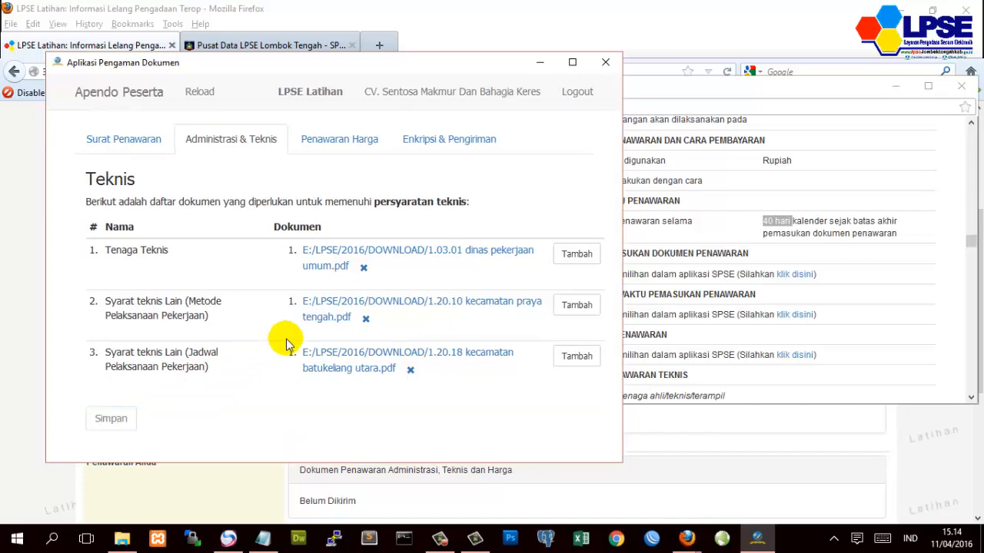
- Add 1.20.19 kecamatan peringgarata.pdf as a second Tenaga Teknis document and save the list
{"action": "left_click", "coordinate": [578, 255]}
{"action": "scroll", "coordinate": [238, 346], "scroll_direction": "down", "scroll_amount": 1}
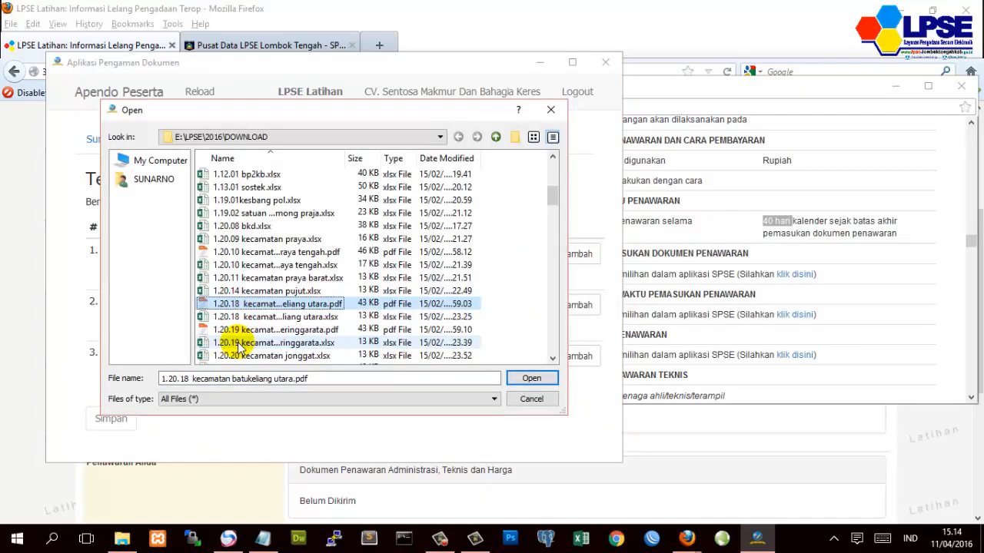
{"action": "left_click", "coordinate": [292, 331]}
{"action": "left_click", "coordinate": [537, 381]}
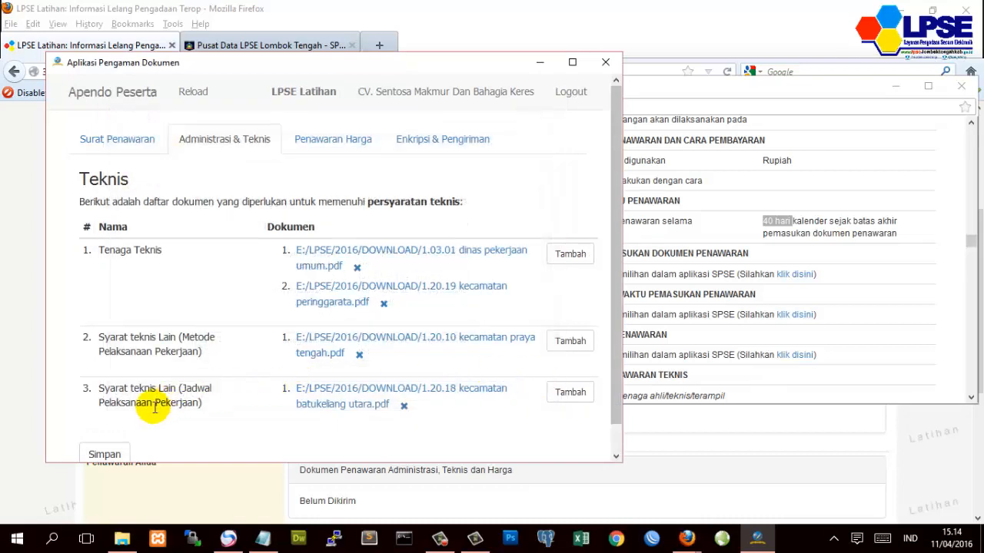
{"action": "left_click", "coordinate": [112, 454]}
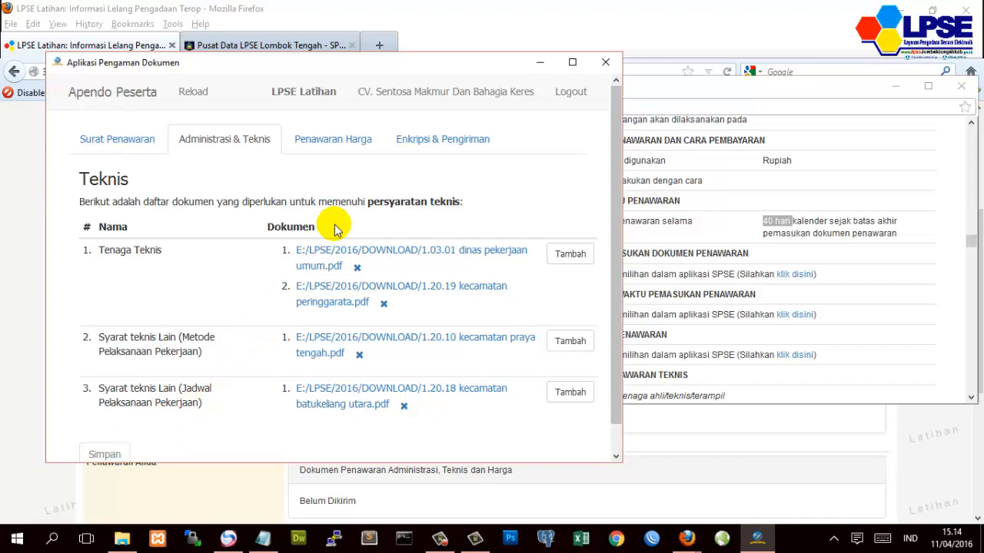
{"action": "scroll", "coordinate": [331, 285], "scroll_direction": "down", "scroll_amount": 1}
{"action": "scroll", "coordinate": [338, 302], "scroll_direction": "up", "scroll_amount": 1}
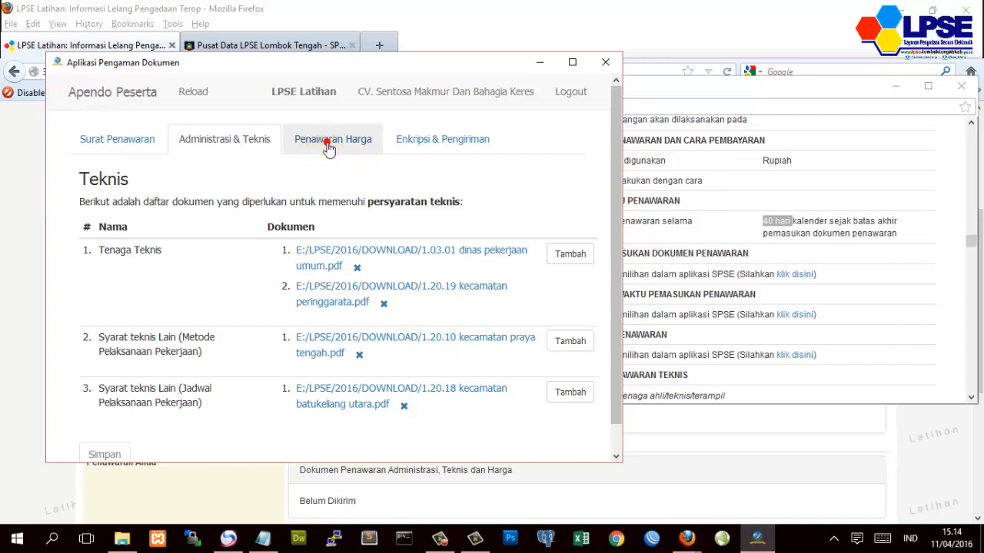
- Show the Penawaran Harga price table maximized, scrolled sideways to reveal all its columns
{"action": "left_click", "coordinate": [326, 148]}
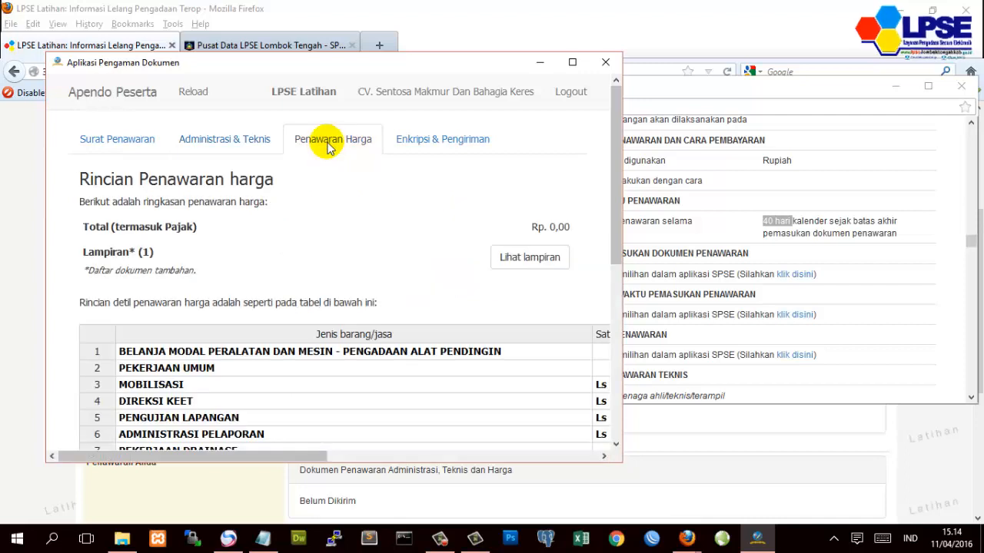
{"action": "left_click", "coordinate": [572, 61]}
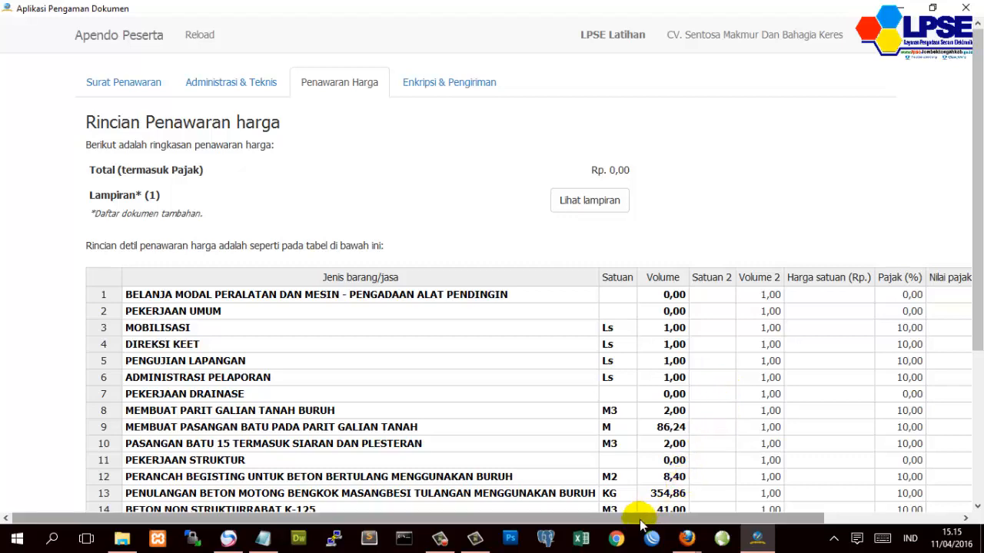
{"action": "left_click_drag", "start_coordinate": [649, 518], "coordinate": [720, 519]}
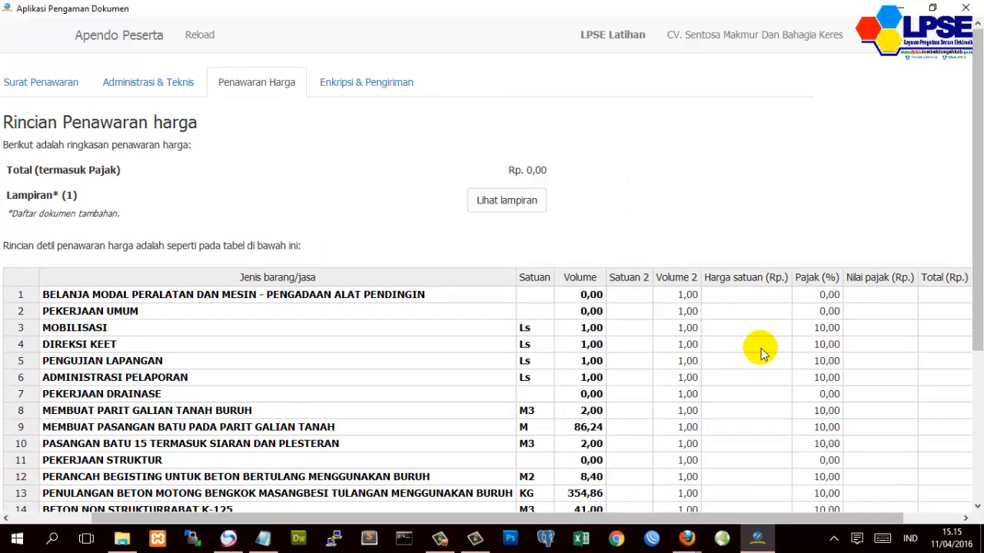
- Enter unit prices 450.000, 350.000, 500.000 and 150.000 for Mobilisasi through Administrasi Pelaporan
{"action": "left_click", "coordinate": [727, 331]}
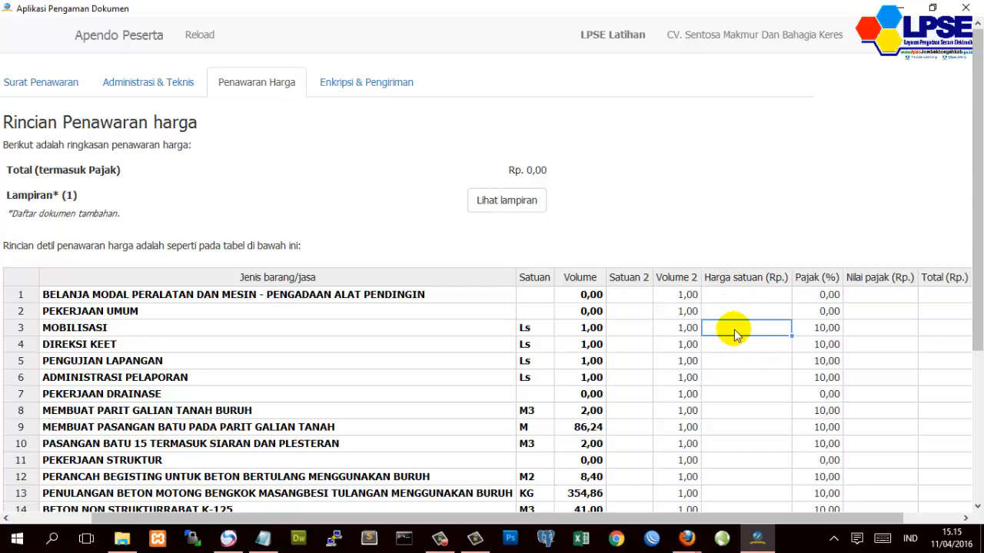
{"action": "double_click", "coordinate": [734, 331]}
{"action": "type", "text": "450000"}
{"action": "key", "text": "Return"}
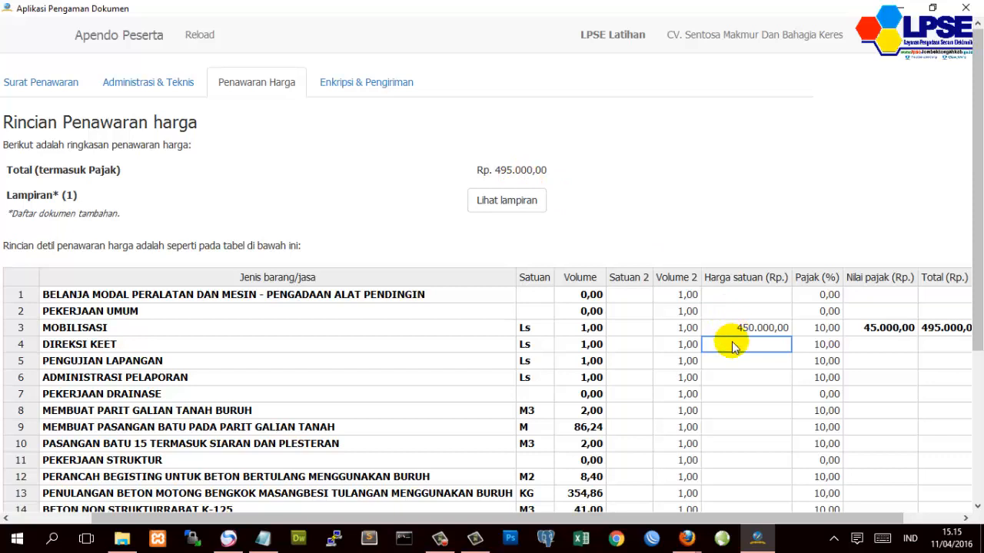
{"action": "left_click_drag", "start_coordinate": [472, 165], "coordinate": [547, 165]}
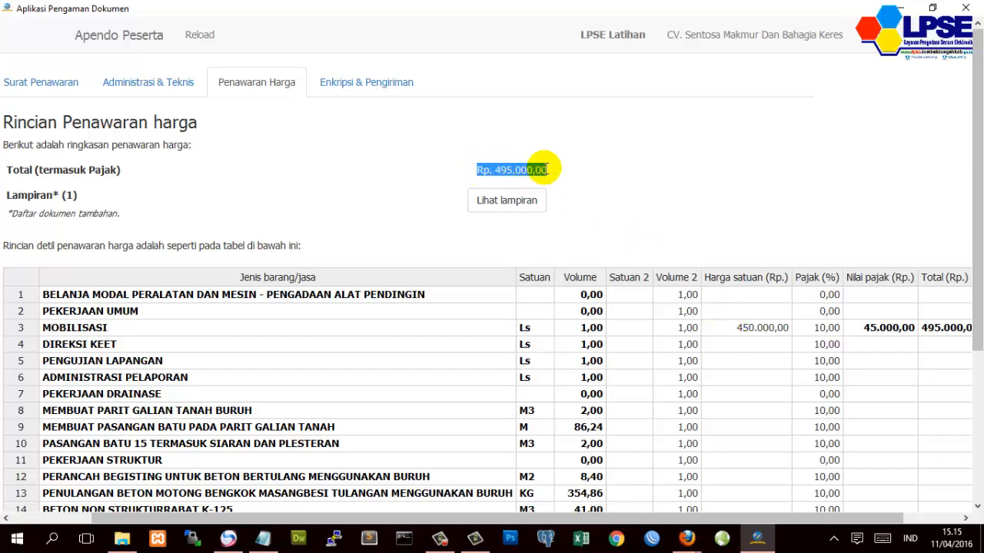
{"action": "left_click", "coordinate": [742, 346]}
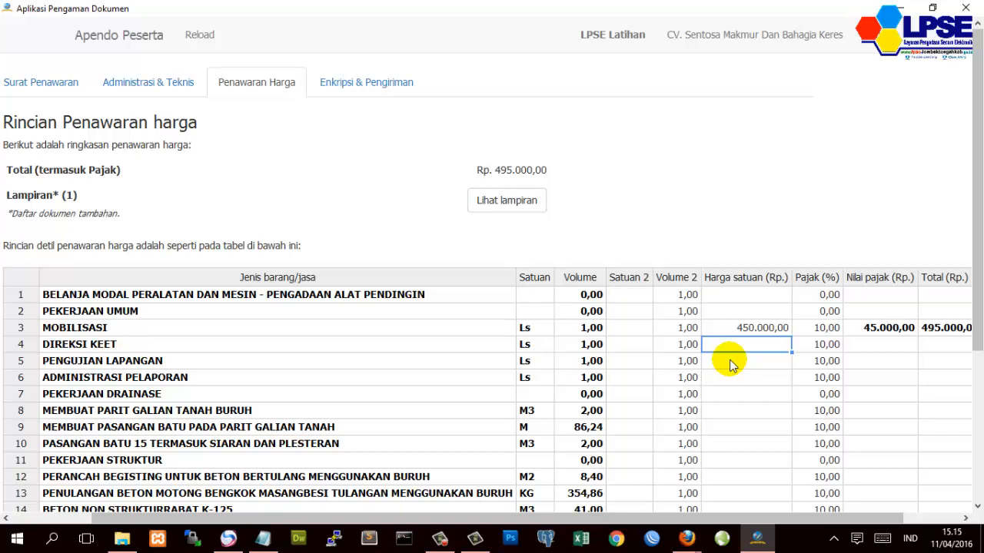
{"action": "type", "text": "350000"}
{"action": "key", "text": "Return"}
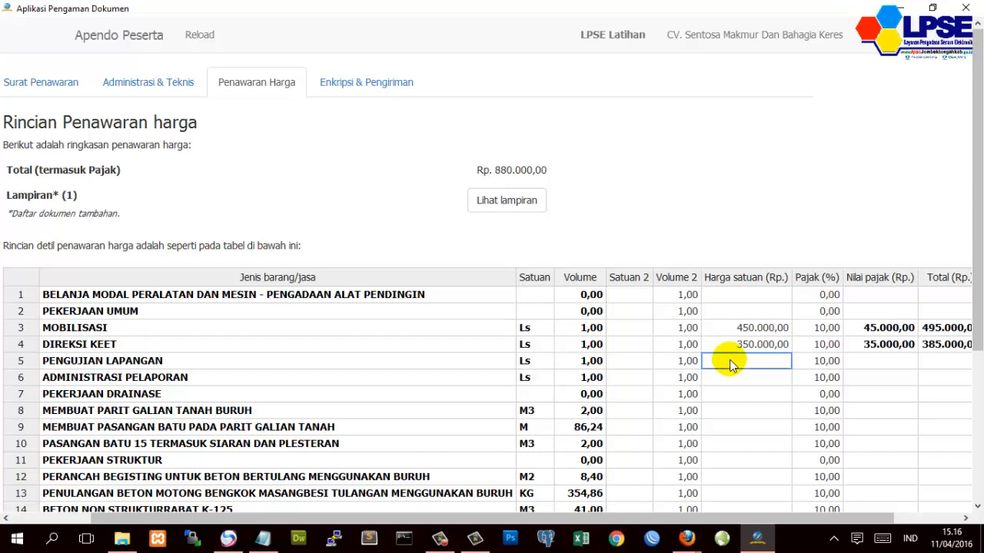
{"action": "type", "text": "500000"}
{"action": "key", "text": "Return"}
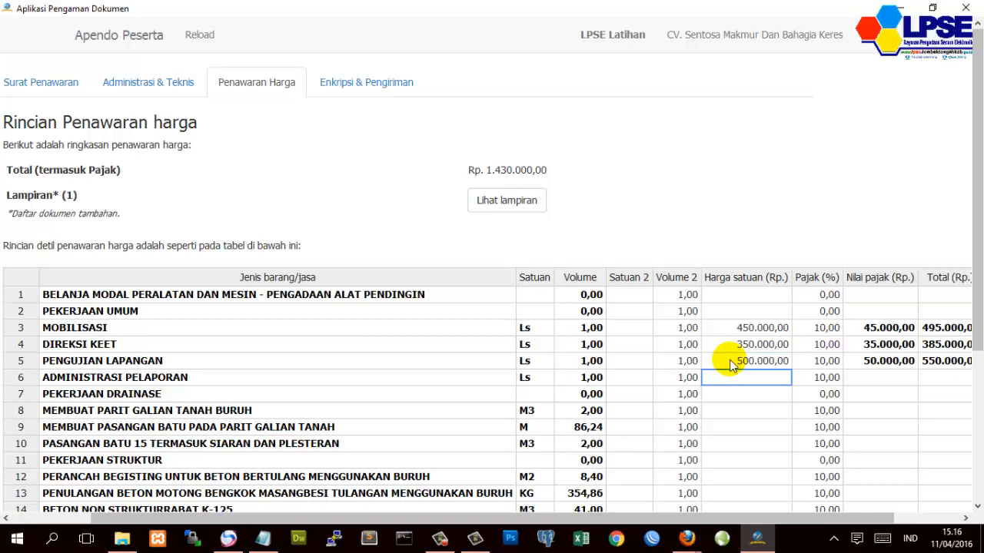
{"action": "type", "text": "150000"}
{"action": "key", "text": "Return"}
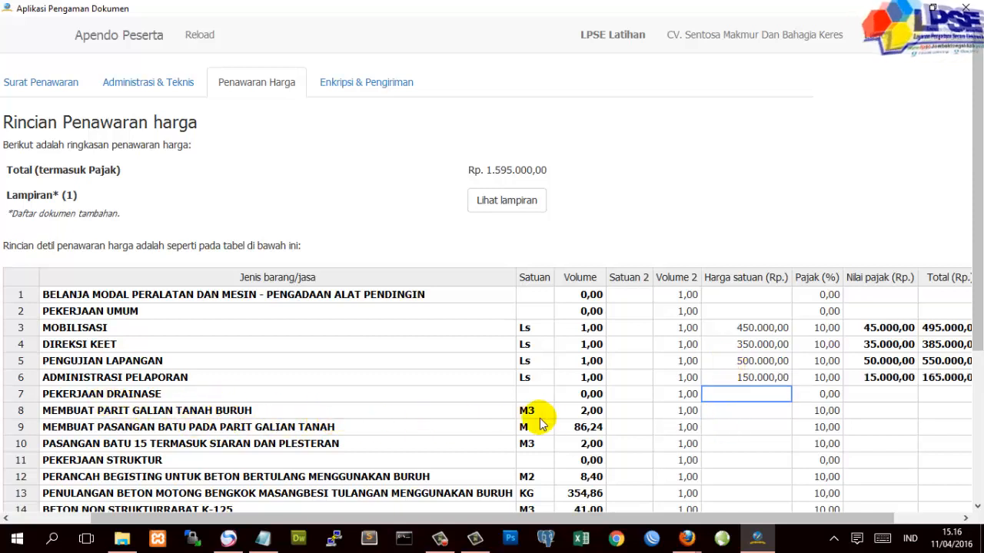
- Confirm row 8 at 1.000.000 and enter 550.000 and 500.000 for rows 9 and 10
{"action": "left_click", "coordinate": [730, 410]}
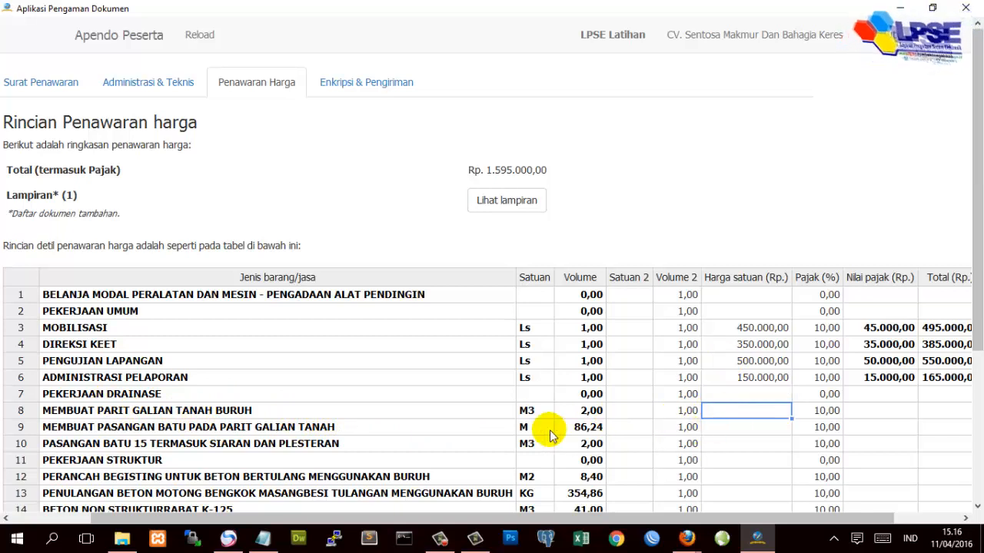
{"action": "left_click", "coordinate": [730, 411]}
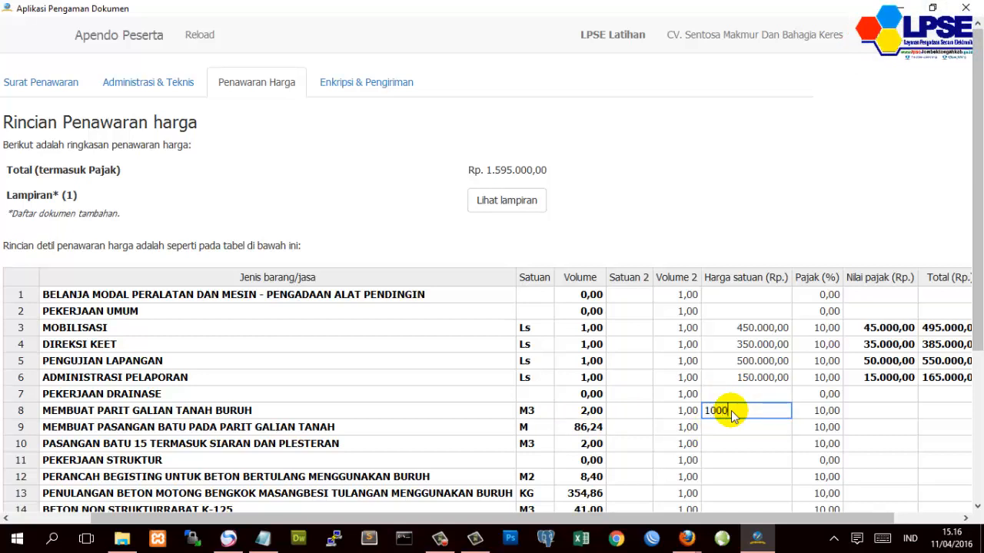
{"action": "key", "text": "Return"}
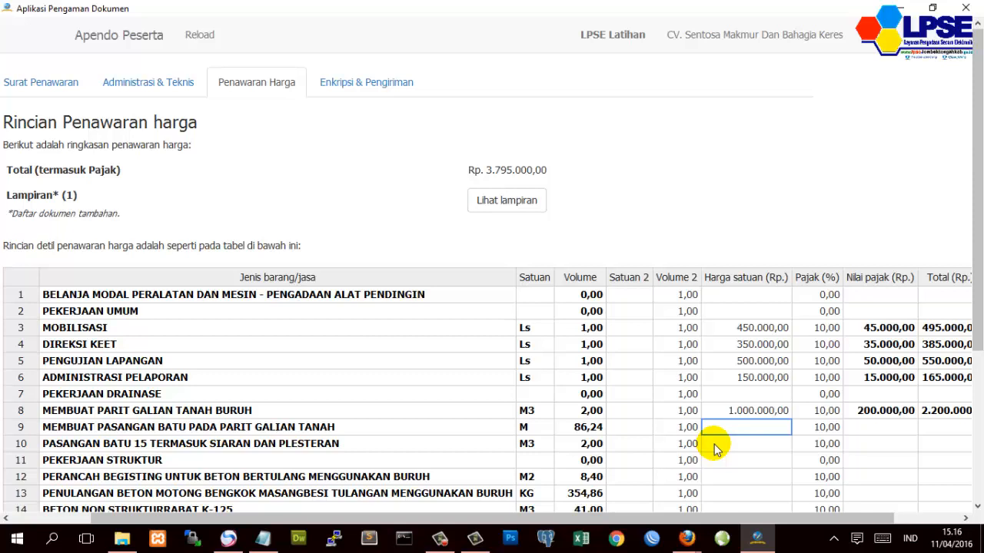
{"action": "type", "text": "550000"}
{"action": "key", "text": "Return"}
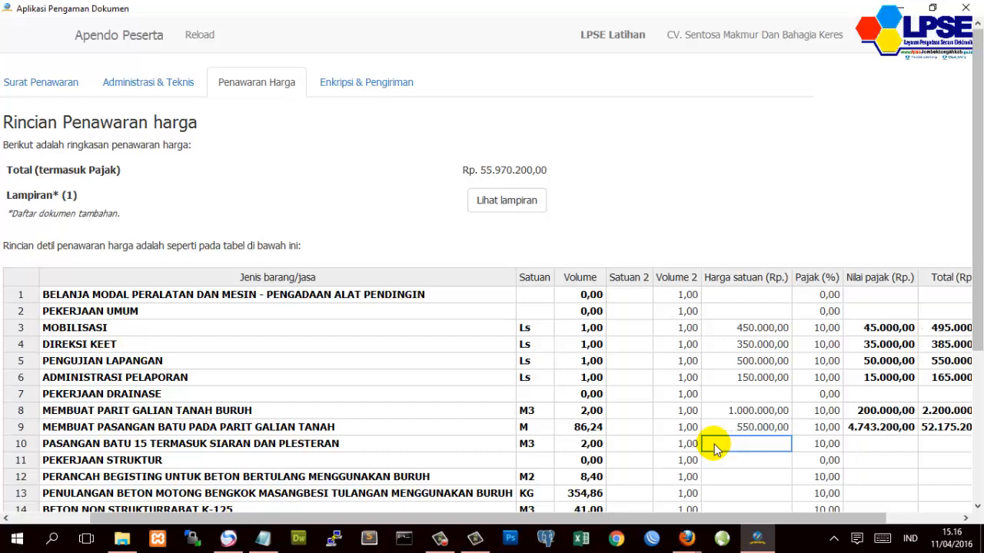
{"action": "scroll", "coordinate": [713, 450], "scroll_direction": "down", "scroll_amount": 2}
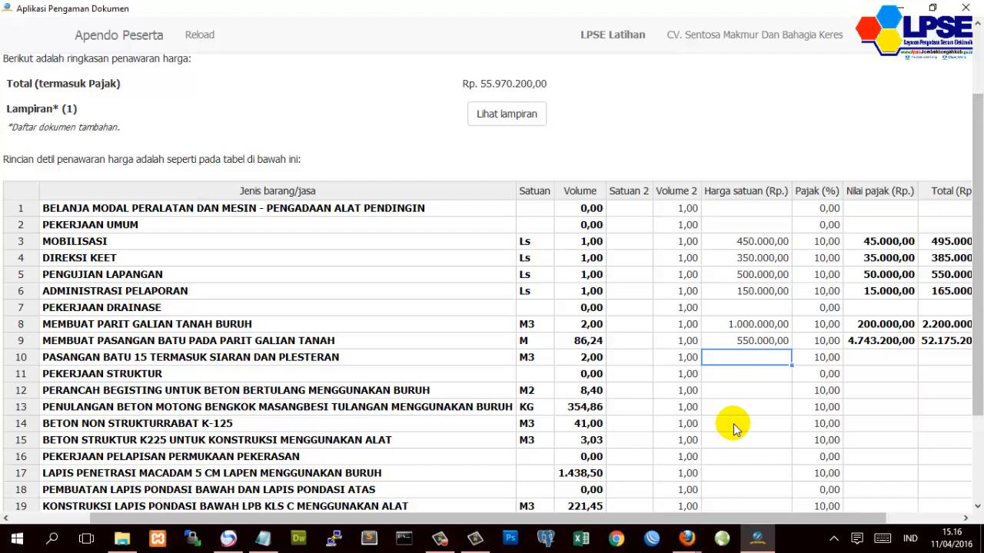
{"action": "type", "text": "500000"}
{"action": "key", "text": "Return"}
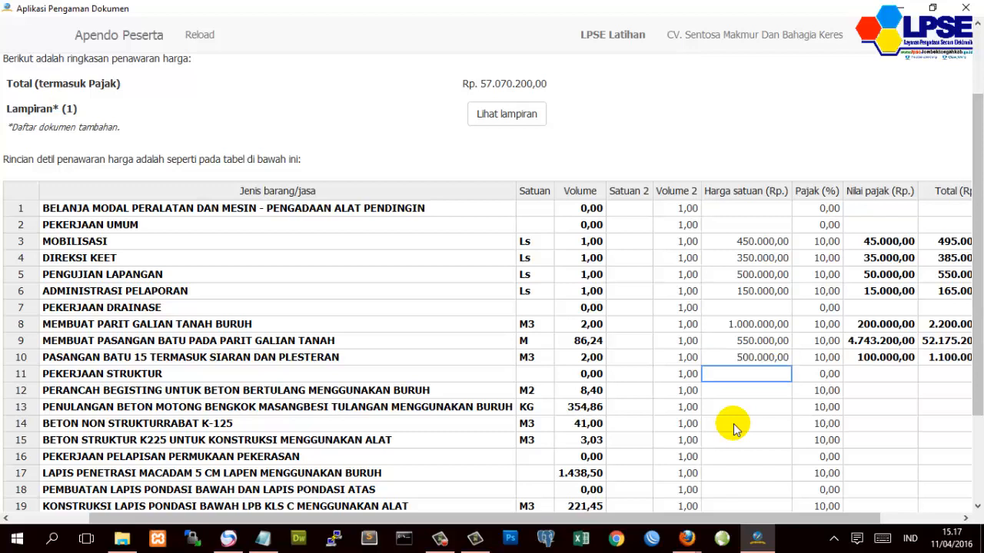
- Price row 12 at 650.000 and row 13 at 64.300, correcting the mistyped 643.000
{"action": "left_click", "coordinate": [758, 395]}
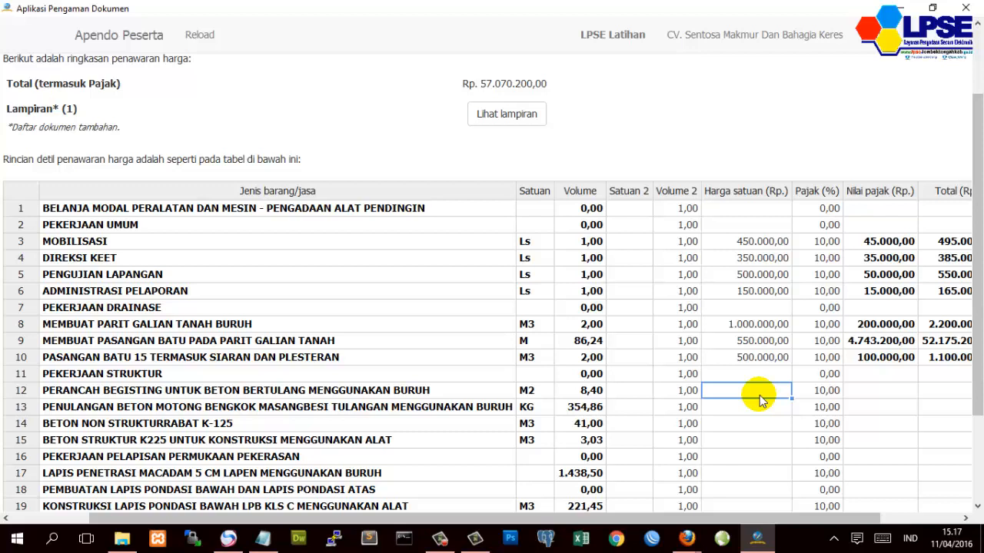
{"action": "type", "text": "650000"}
{"action": "key", "text": "Return"}
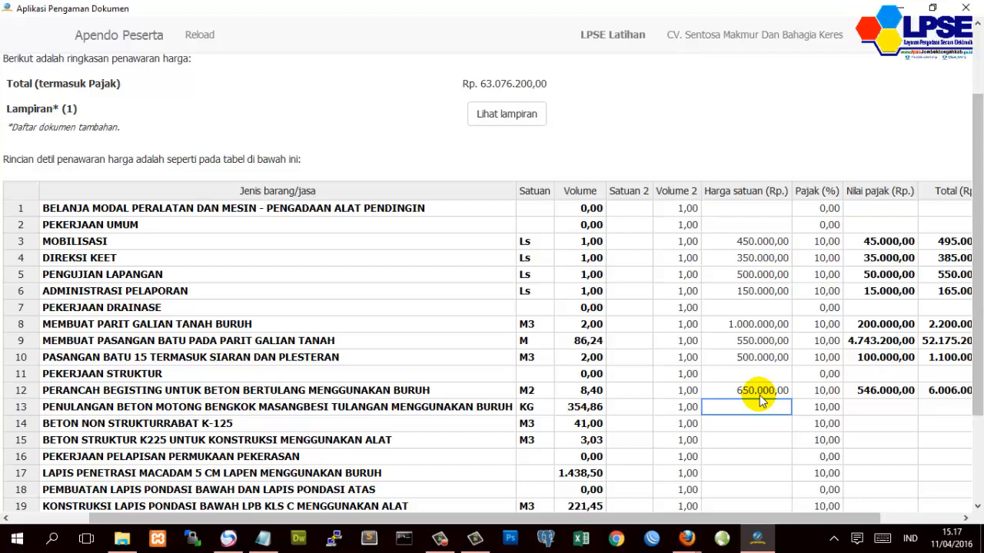
{"action": "type", "text": "643000"}
{"action": "key", "text": "Return"}
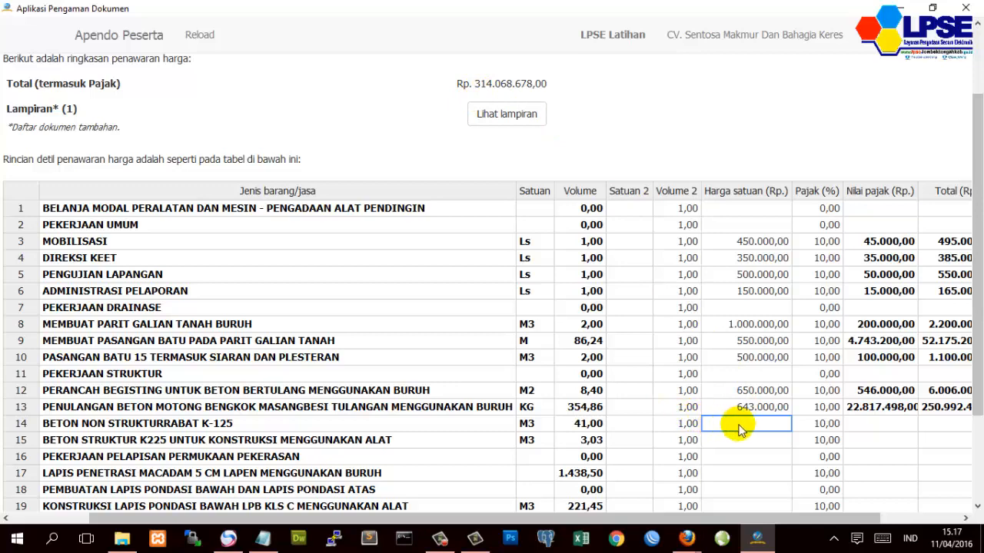
{"action": "scroll", "coordinate": [742, 432], "scroll_direction": "down", "scroll_amount": 1}
{"action": "left_click", "coordinate": [753, 361]}
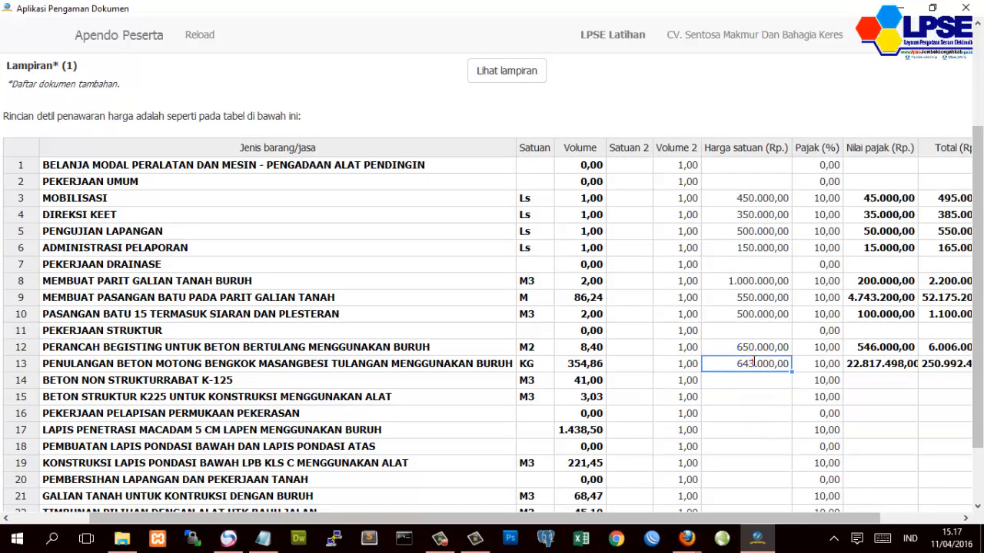
{"action": "double_click", "coordinate": [753, 362]}
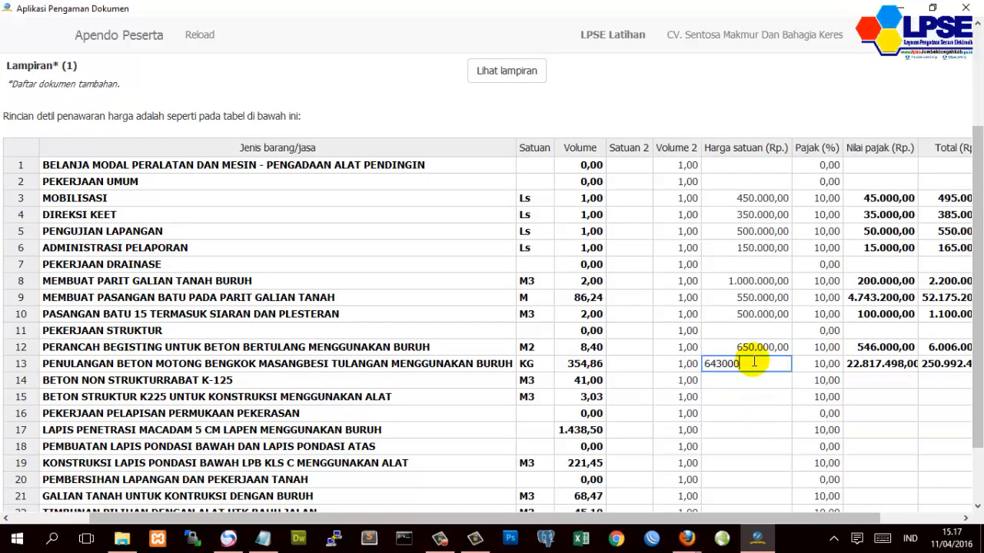
{"action": "key", "text": "BackSpace"}
{"action": "key", "text": "Return"}
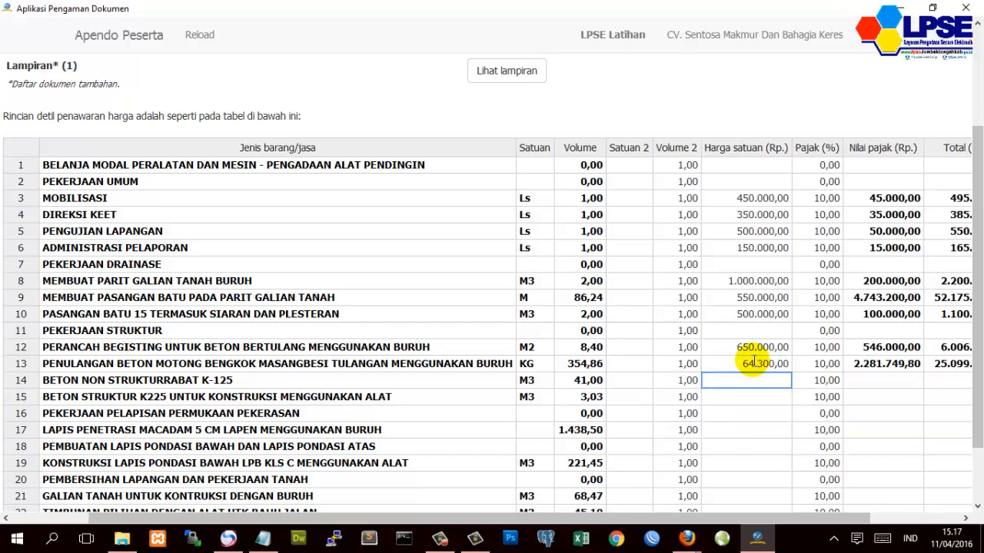
{"action": "scroll", "coordinate": [753, 362], "scroll_direction": "up", "scroll_amount": 2}
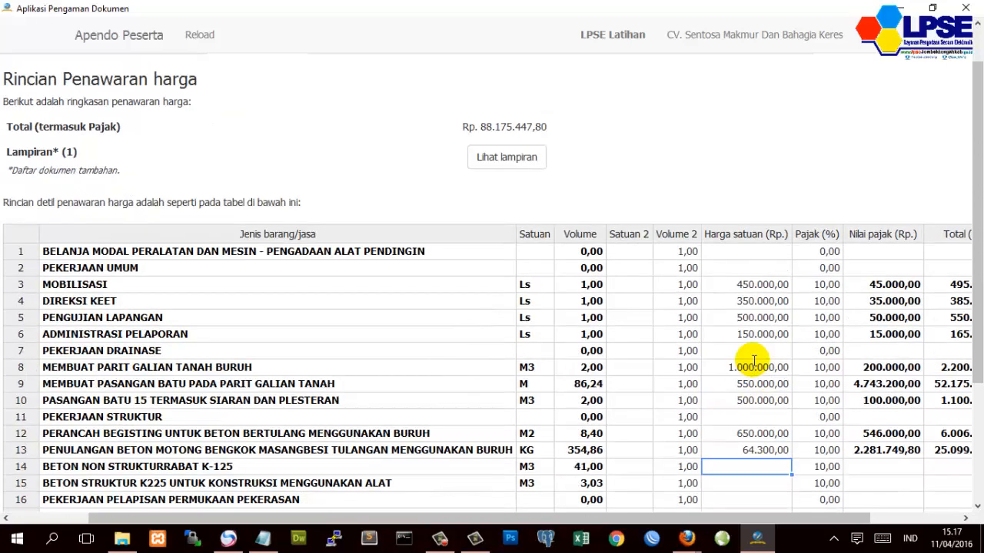
{"action": "scroll", "coordinate": [753, 360], "scroll_direction": "down", "scroll_amount": 3}
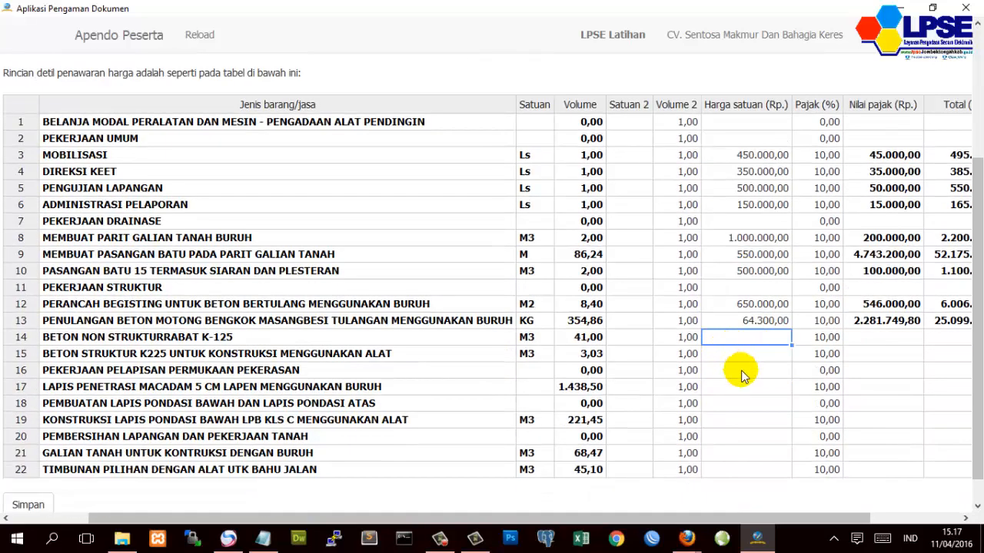
- Price row 14 at 540.000 after trimming its extra zeros, and row 15 at 560.000
{"action": "left_click", "coordinate": [746, 356]}
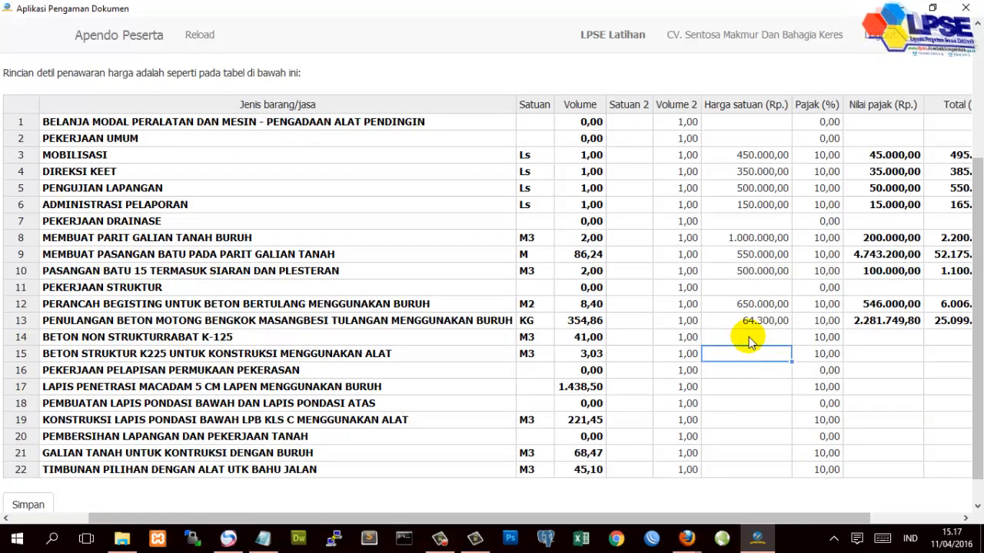
{"action": "left_click", "coordinate": [748, 336]}
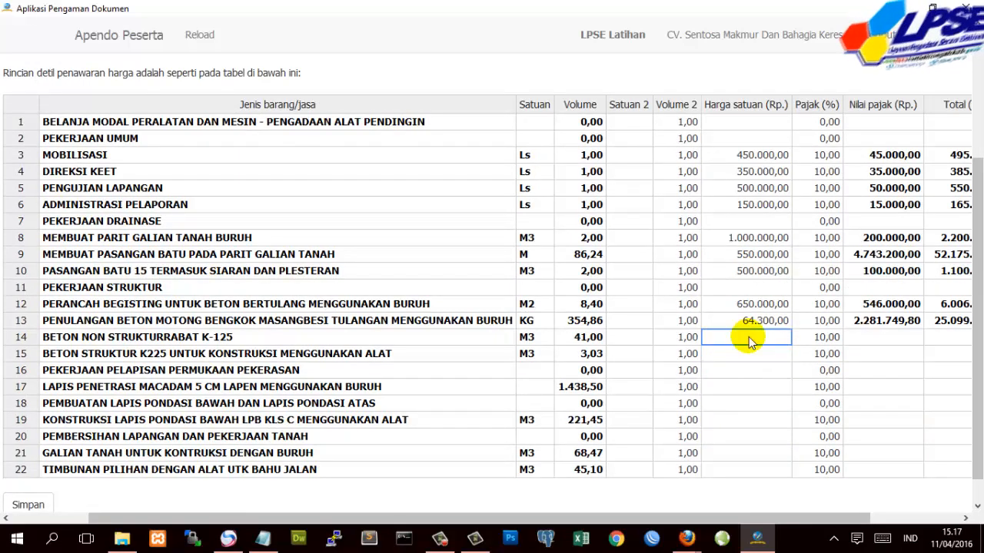
{"action": "type", "text": "54"}
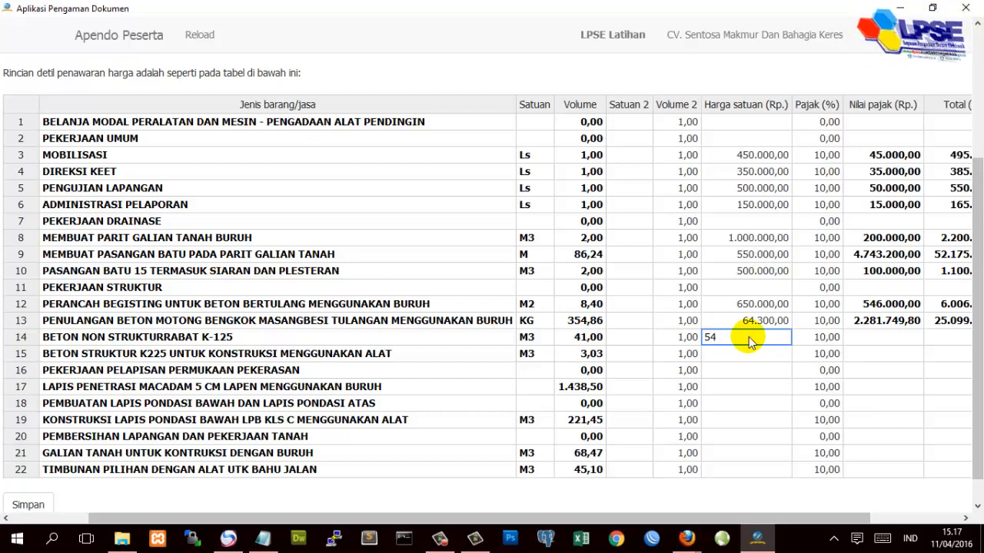
{"action": "type", "text": "000000"}
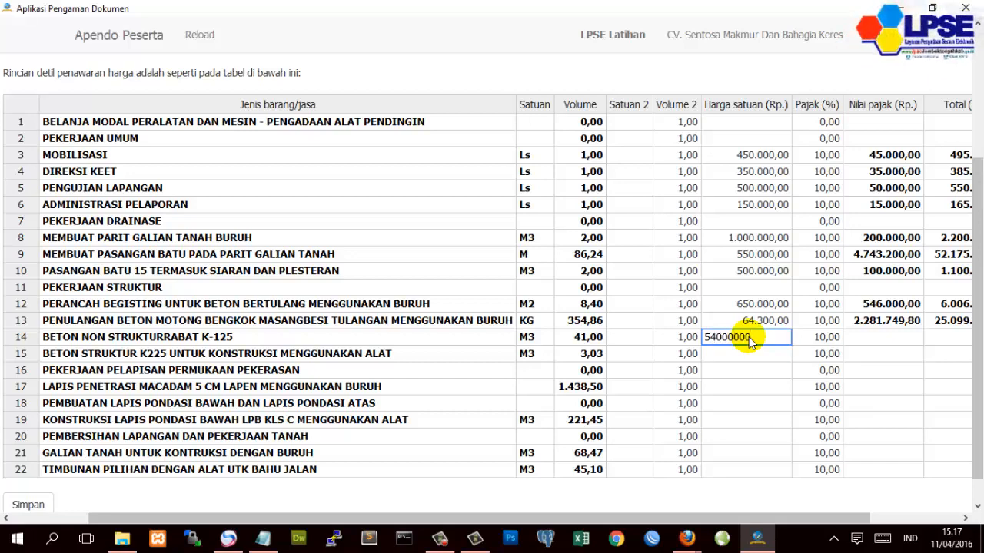
{"action": "key", "text": "Return"}
{"action": "scroll", "coordinate": [751, 338], "scroll_direction": "up", "scroll_amount": 3}
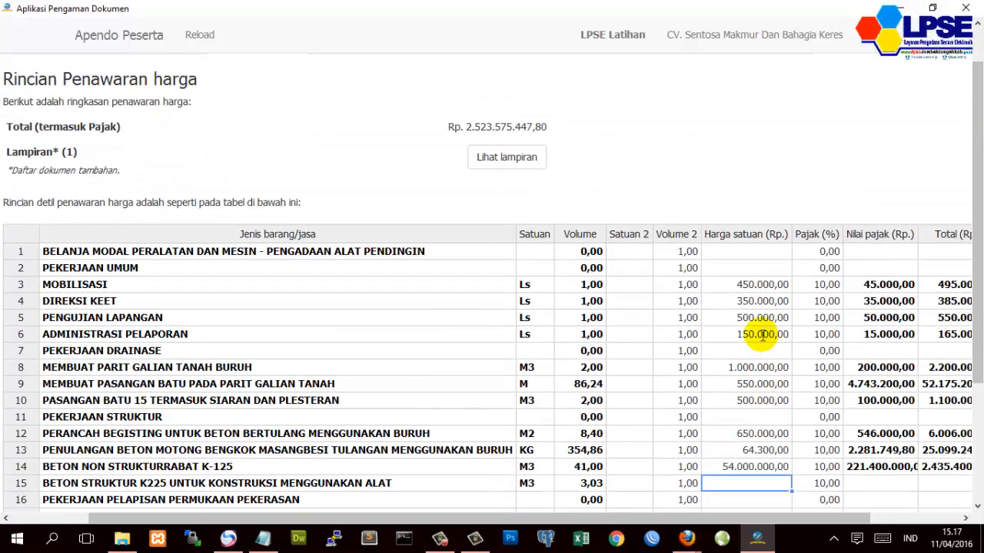
{"action": "scroll", "coordinate": [761, 338], "scroll_direction": "down", "scroll_amount": 2}
{"action": "scroll", "coordinate": [770, 343], "scroll_direction": "up", "scroll_amount": 1}
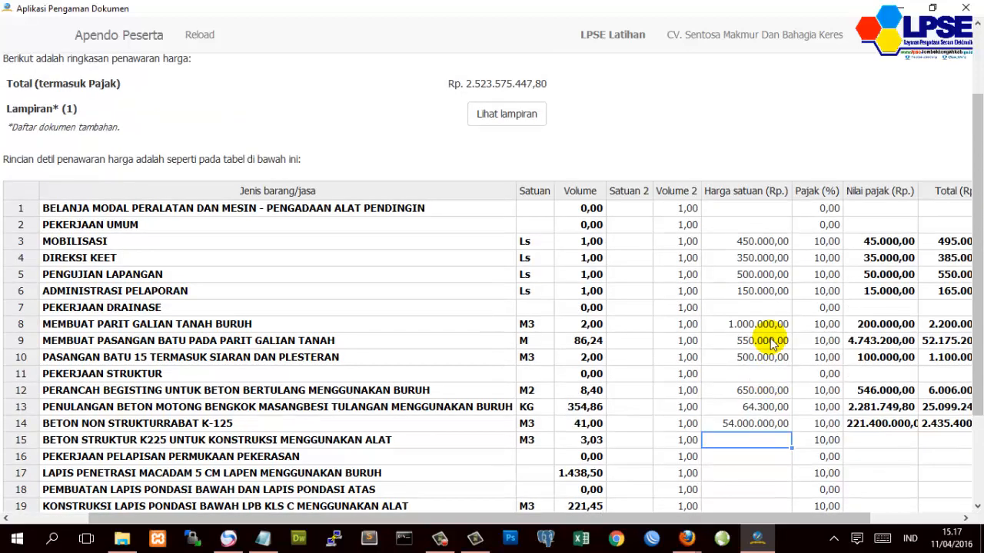
{"action": "left_click", "coordinate": [756, 423]}
{"action": "left_click", "coordinate": [757, 424]}
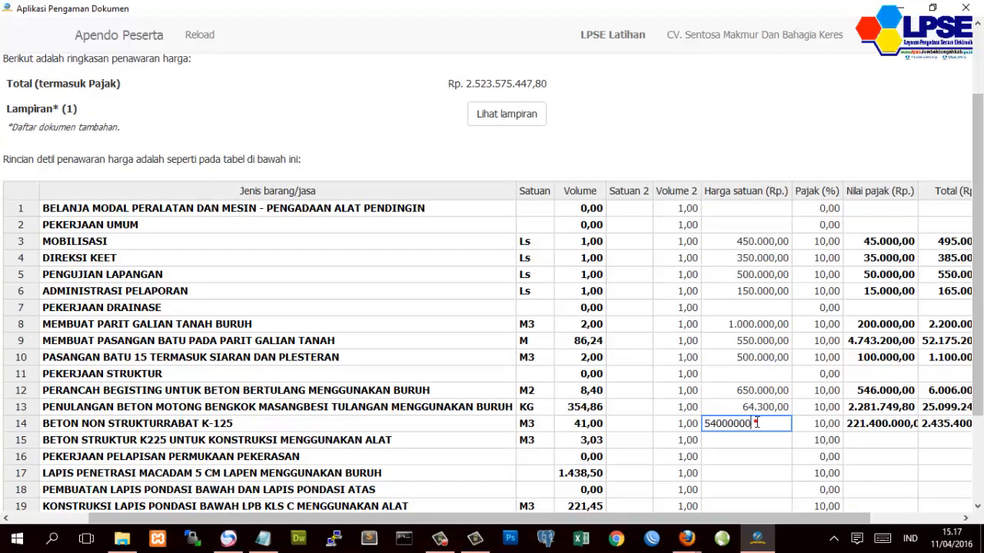
{"action": "key", "text": "BackSpace"}
{"action": "key", "text": "Return"}
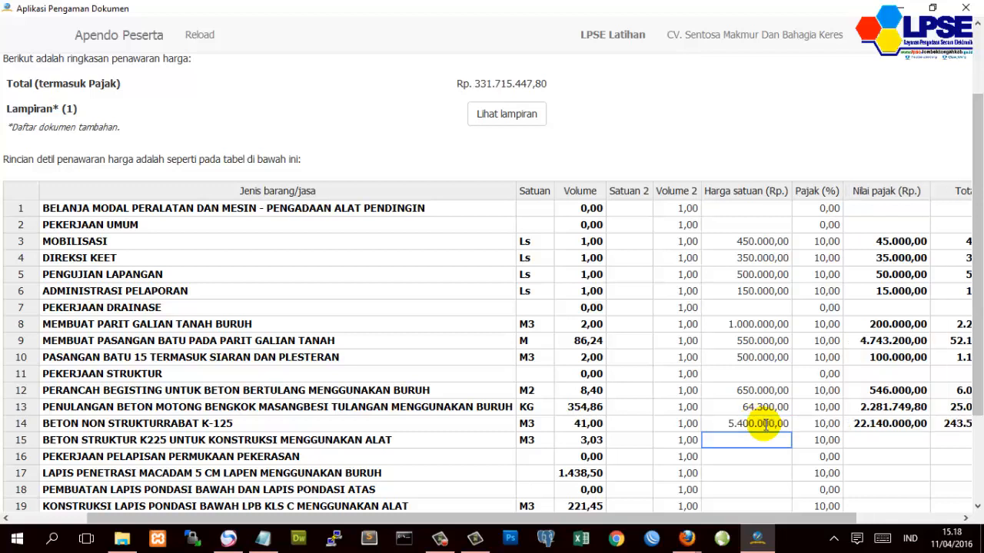
{"action": "left_click", "coordinate": [766, 423]}
{"action": "left_click", "coordinate": [766, 423]}
{"action": "key", "text": "BackSpace"}
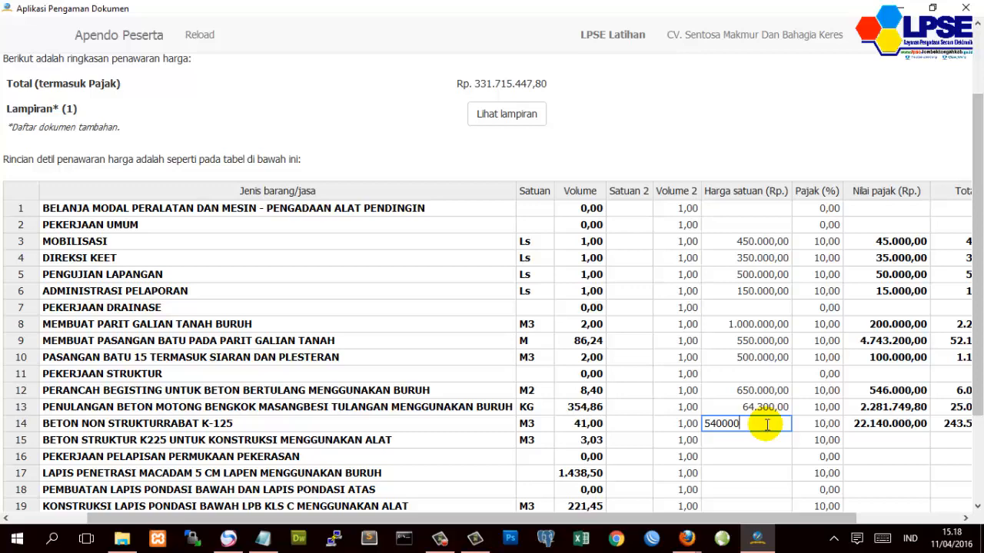
{"action": "key", "text": "Return"}
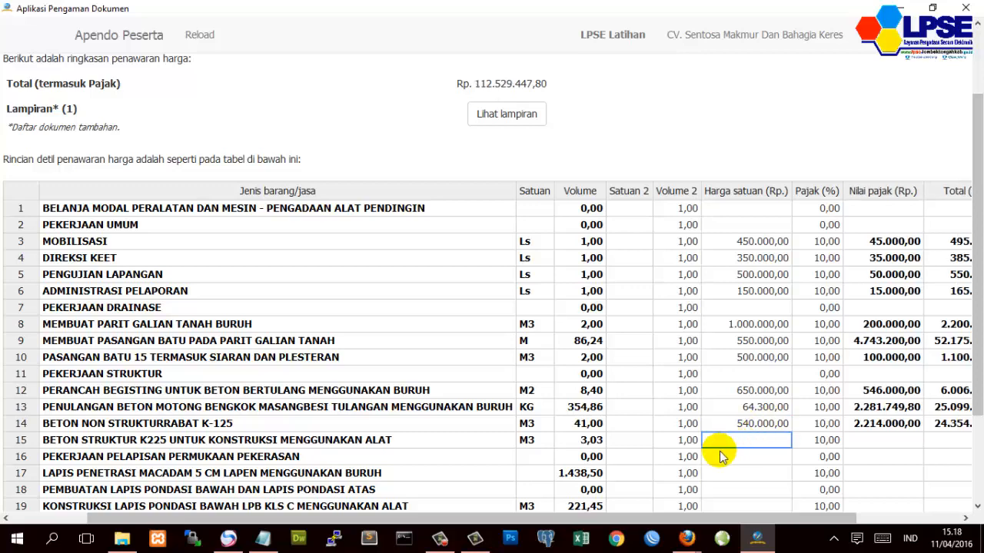
{"action": "scroll", "coordinate": [718, 450], "scroll_direction": "down", "scroll_amount": 1}
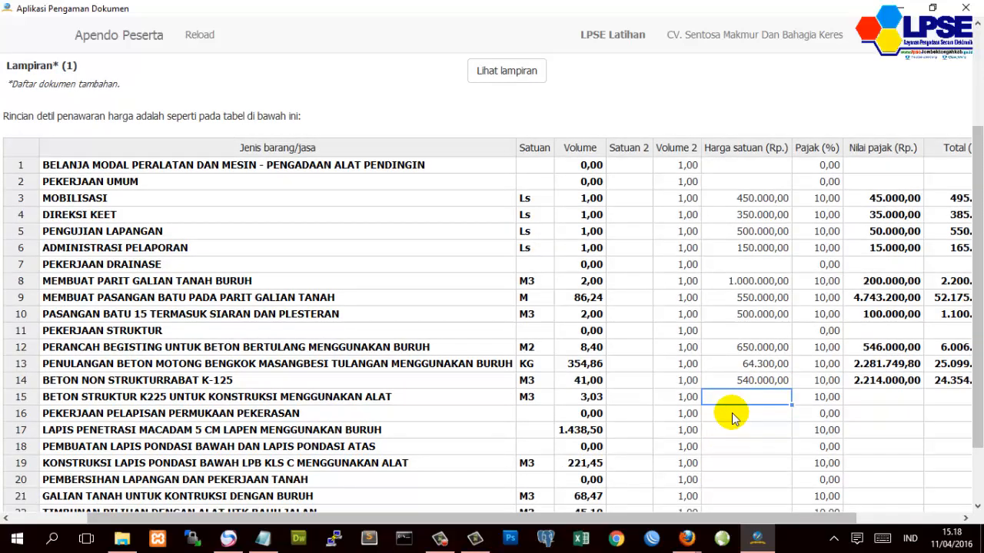
{"action": "type", "text": "560.000"}
{"action": "key", "text": "Return"}
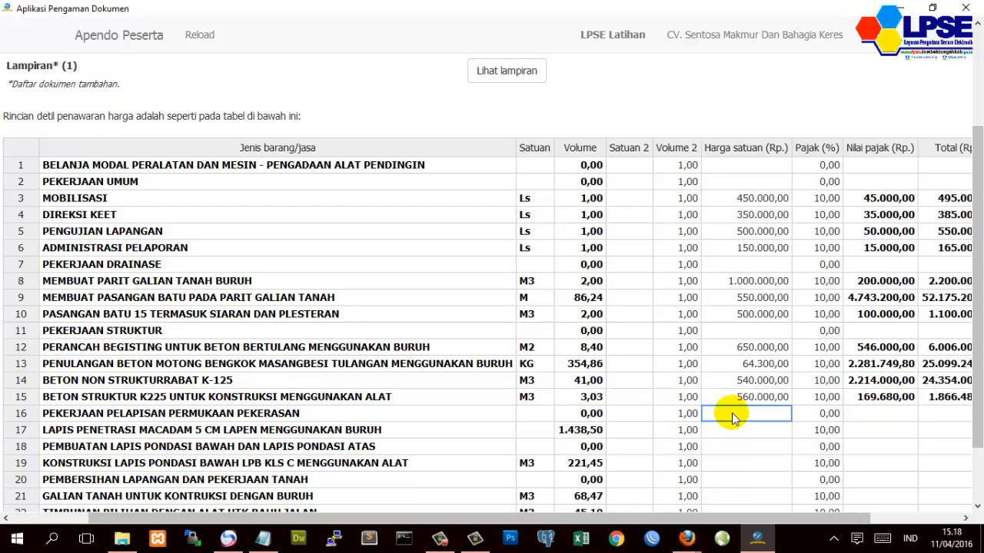
{"action": "scroll", "coordinate": [732, 413], "scroll_direction": "up", "scroll_amount": 1}
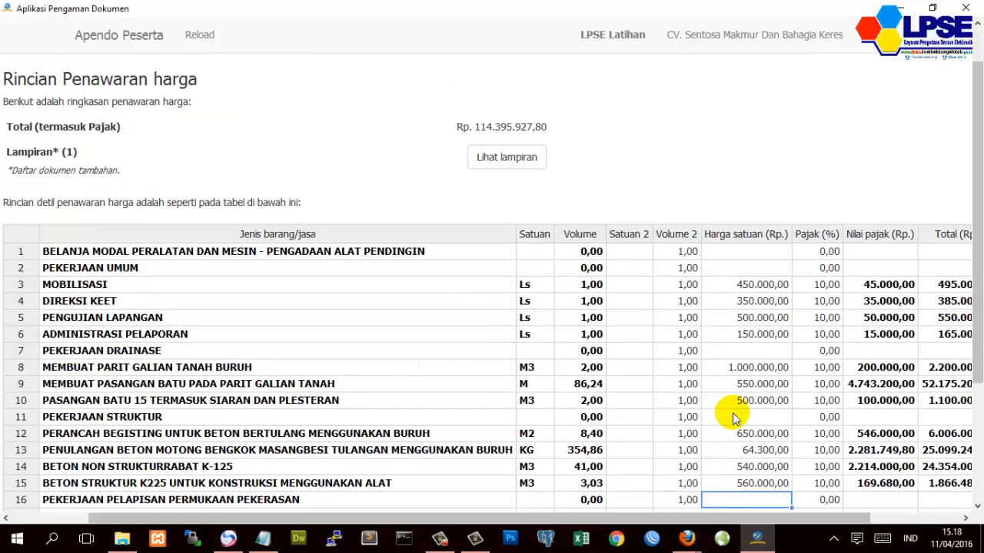
{"action": "scroll", "coordinate": [732, 413], "scroll_direction": "down", "scroll_amount": 1}
- Set Lapis Penetrasi Macadam (row 17) to 45.000, undoing an accidental change to 450.000
{"action": "left_click", "coordinate": [735, 431]}
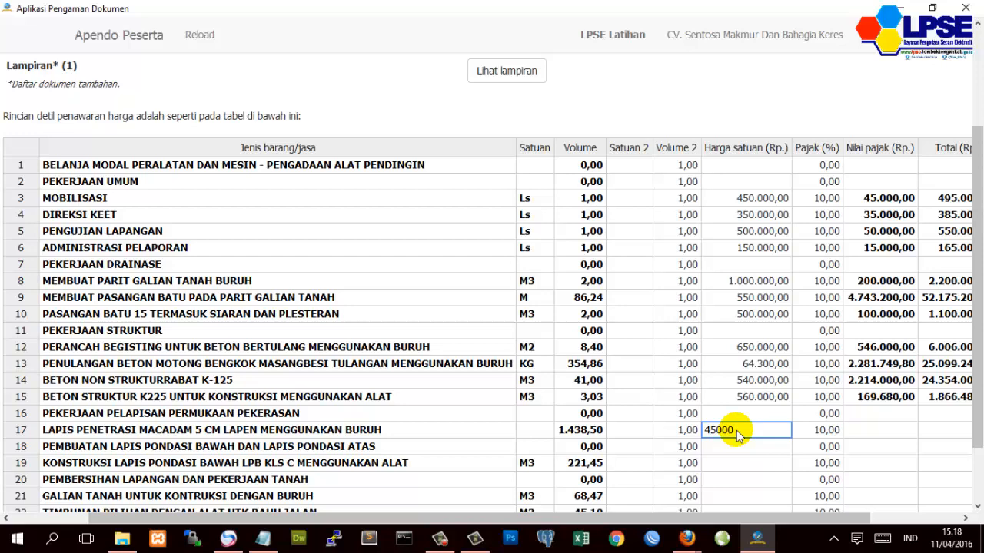
{"action": "key", "text": "Return"}
{"action": "left_click", "coordinate": [736, 430]}
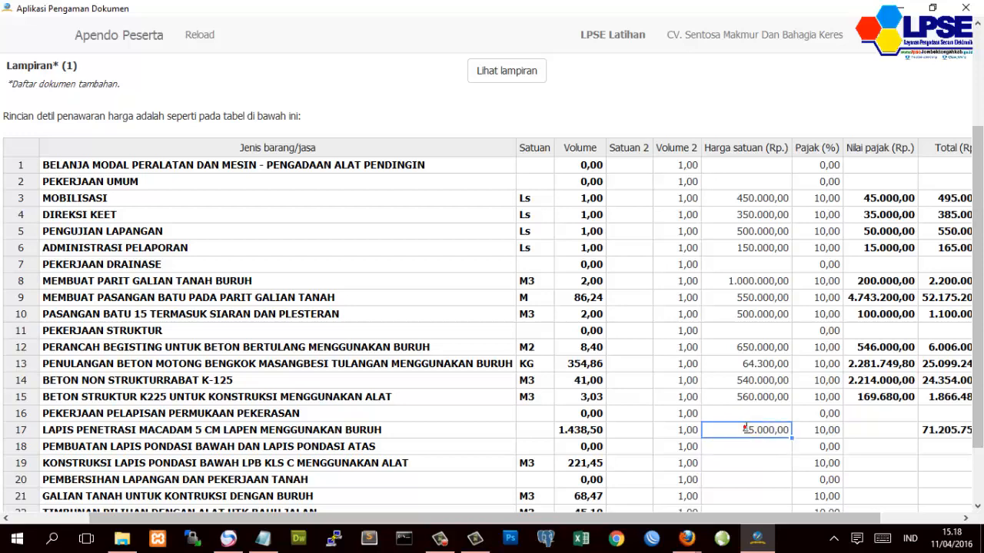
{"action": "left_click", "coordinate": [744, 429]}
{"action": "left_click", "coordinate": [750, 454]}
{"action": "left_click", "coordinate": [754, 428]}
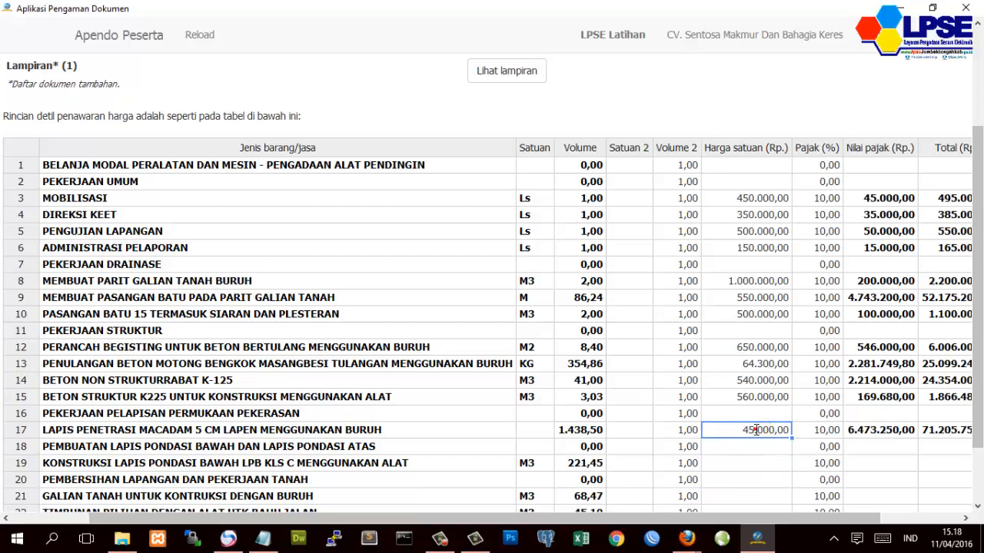
{"action": "scroll", "coordinate": [753, 426], "scroll_direction": "up", "scroll_amount": 3}
{"action": "scroll", "coordinate": [778, 472], "scroll_direction": "down", "scroll_amount": 3}
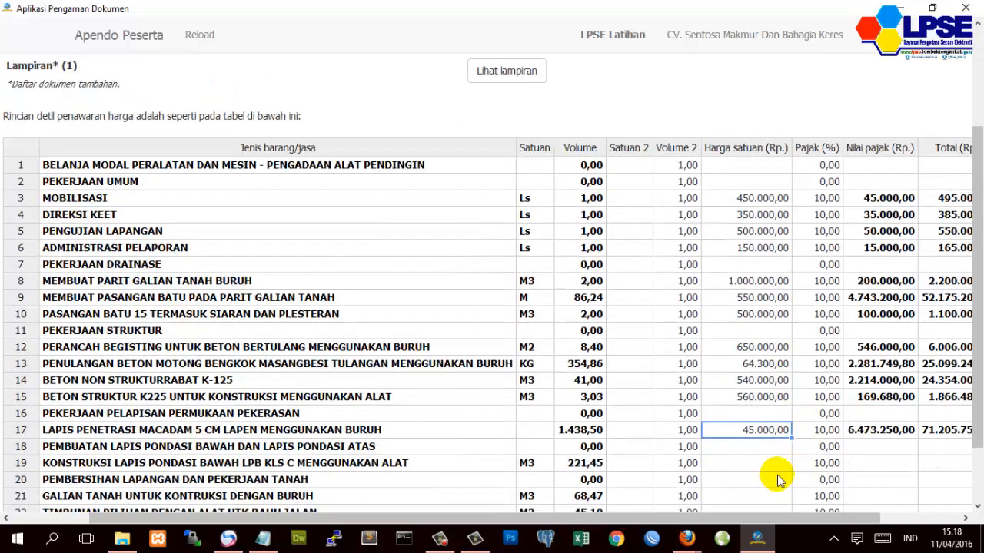
{"action": "left_click", "coordinate": [760, 428]}
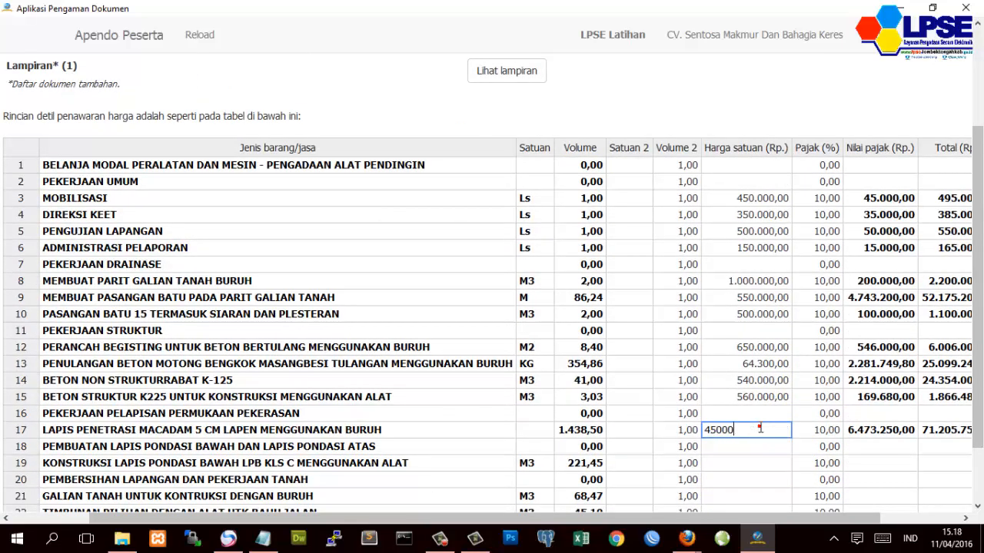
{"action": "type", "text": "0"}
{"action": "key", "text": "Return"}
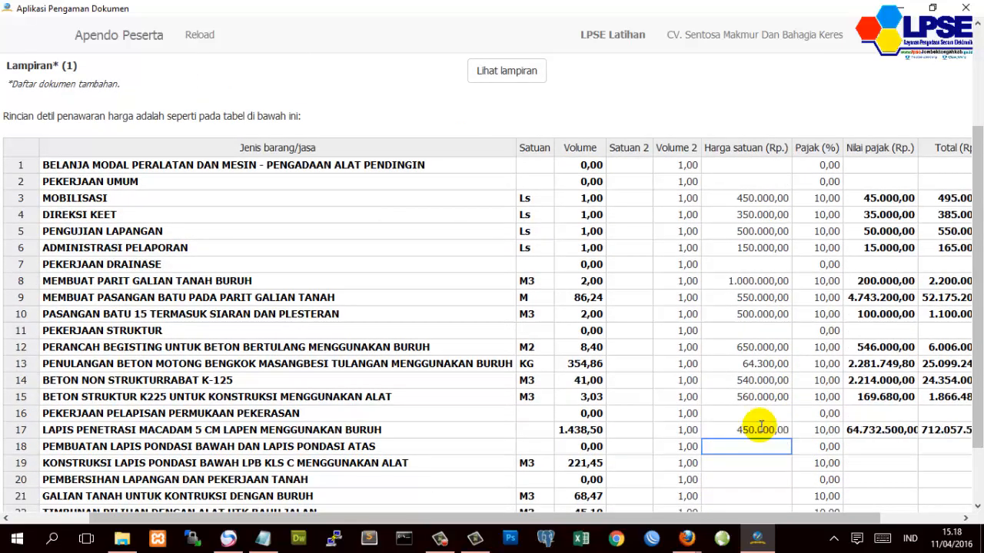
{"action": "scroll", "coordinate": [761, 427], "scroll_direction": "up", "scroll_amount": 3}
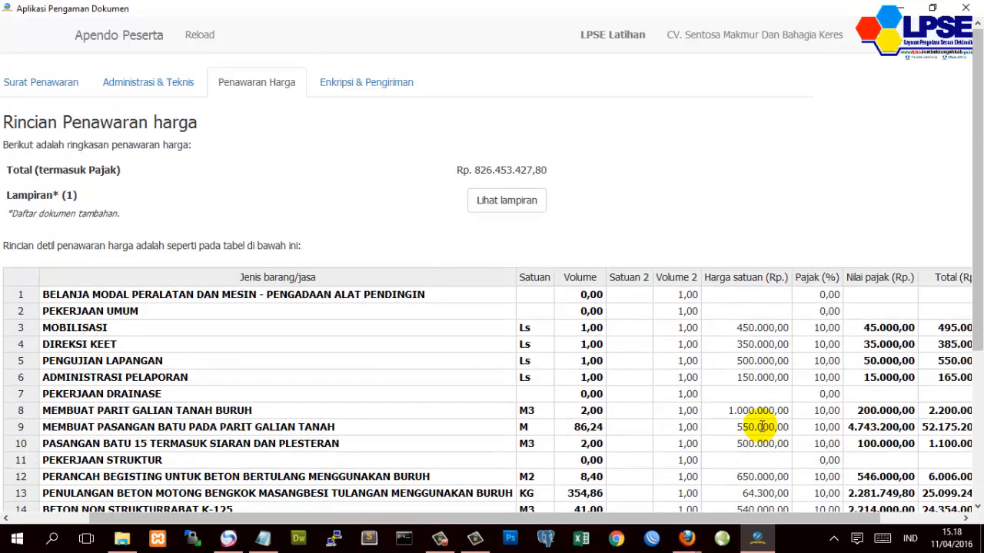
{"action": "scroll", "coordinate": [761, 427], "scroll_direction": "down", "scroll_amount": 4}
{"action": "left_click", "coordinate": [760, 385]}
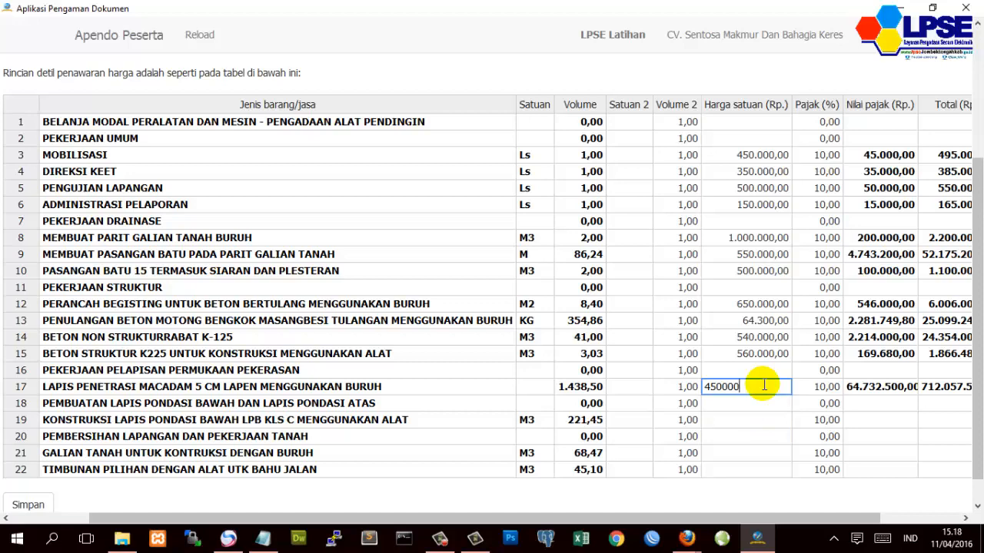
{"action": "key", "text": "BackSpace"}
{"action": "key", "text": "Return"}
{"action": "scroll", "coordinate": [764, 384], "scroll_direction": "up", "scroll_amount": 2}
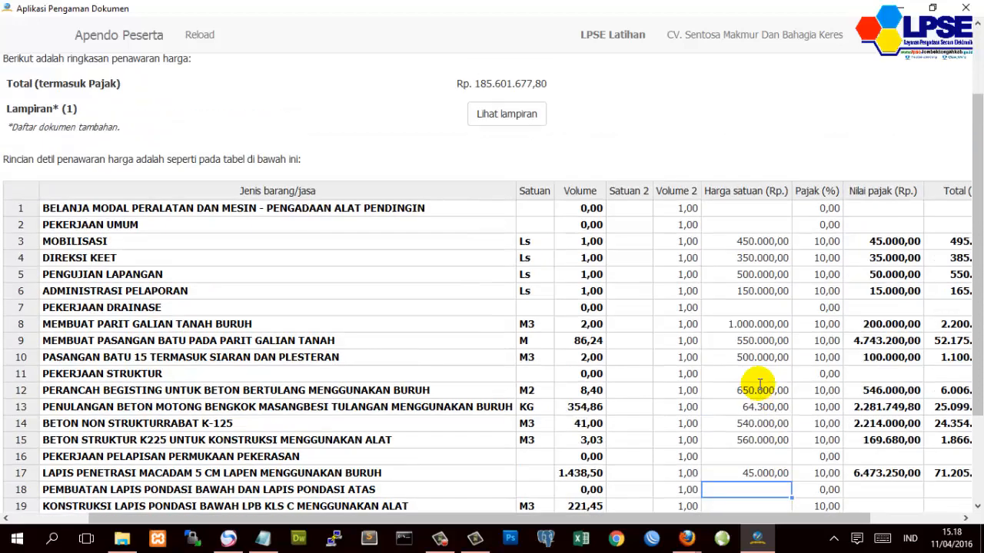
{"action": "scroll", "coordinate": [760, 384], "scroll_direction": "down", "scroll_amount": 2}
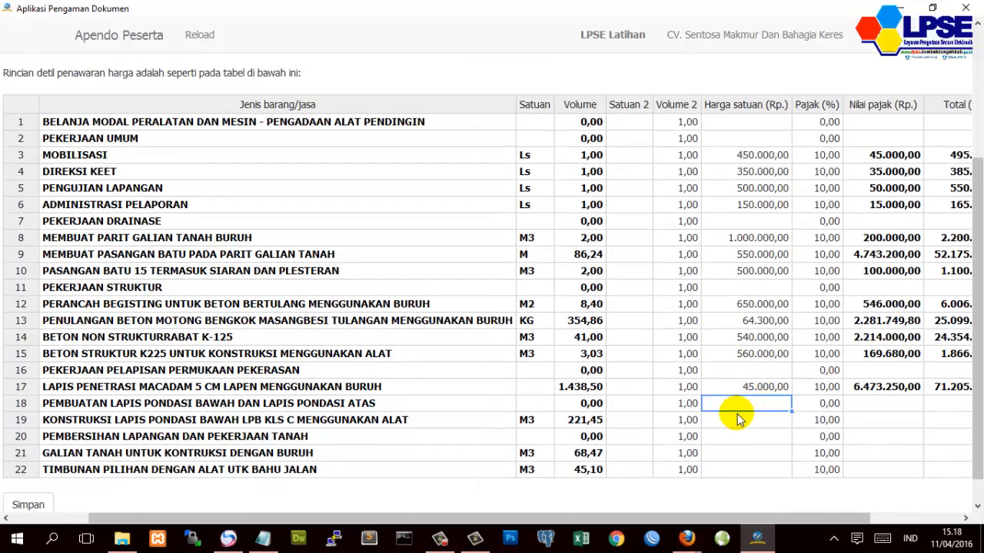
- Enter 650.000 as row 19's unit price
{"action": "left_click", "coordinate": [737, 419]}
{"action": "left_click", "coordinate": [738, 419]}
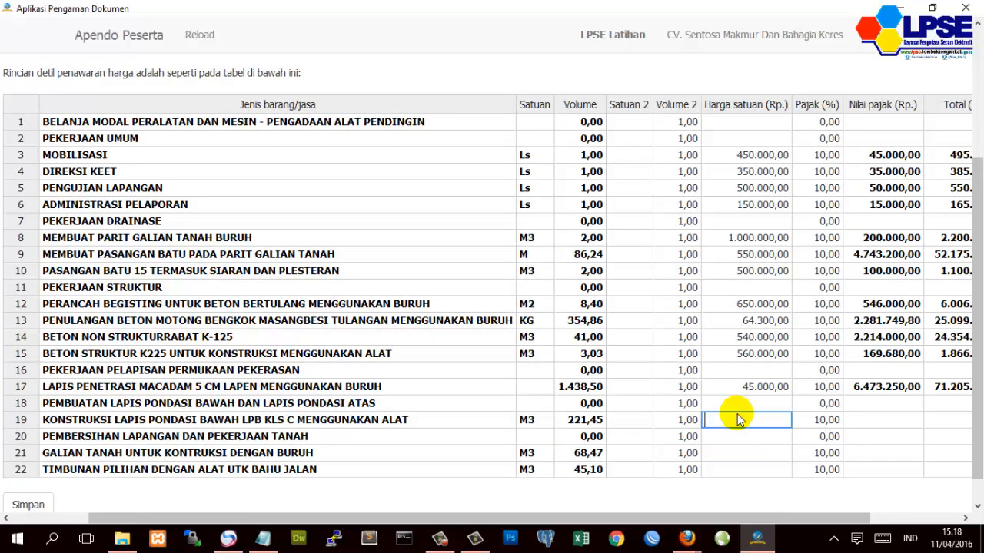
{"action": "type", "text": "650000"}
{"action": "key", "text": "Return"}
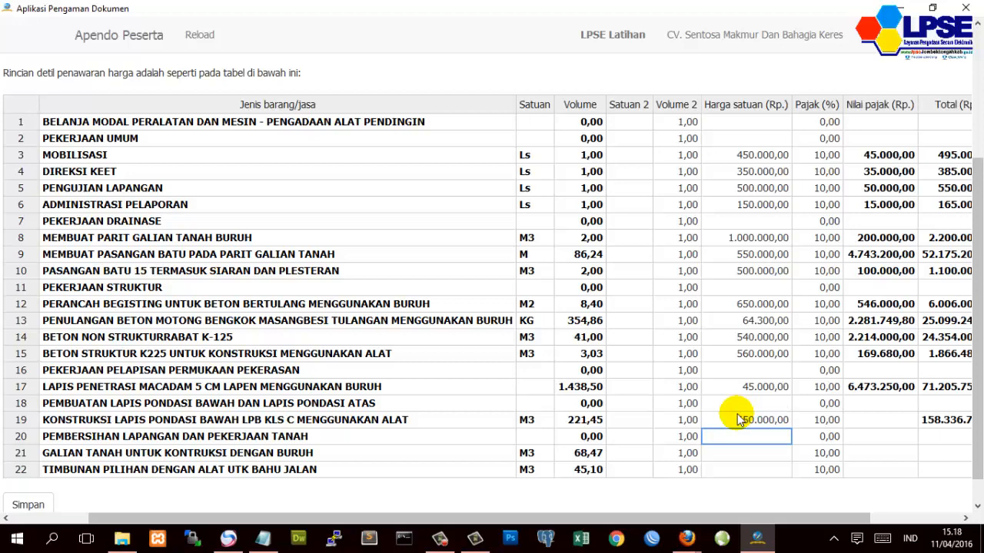
{"action": "left_click", "coordinate": [736, 414]}
{"action": "double_click", "coordinate": [736, 413]}
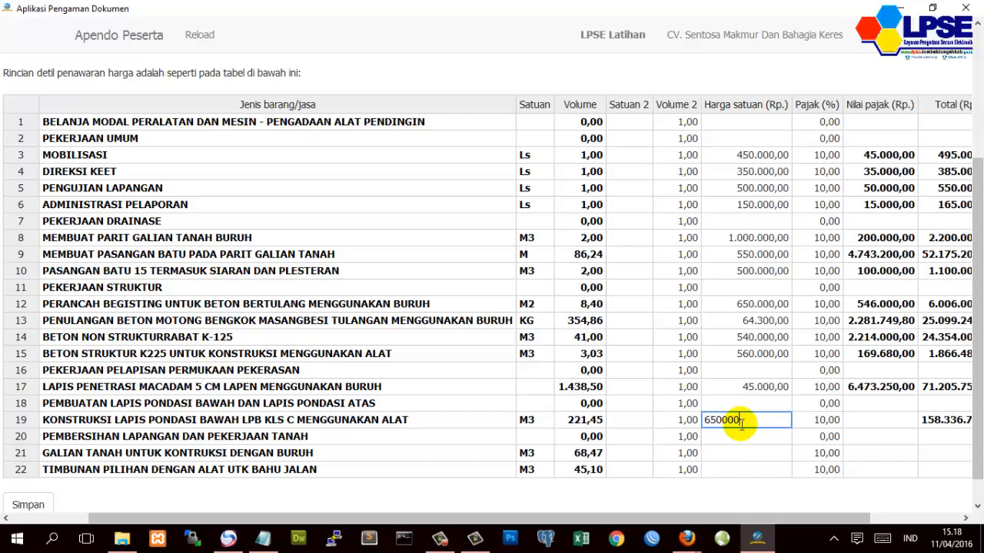
{"action": "key", "text": "Return"}
{"action": "scroll", "coordinate": [742, 435], "scroll_direction": "up", "scroll_amount": 3}
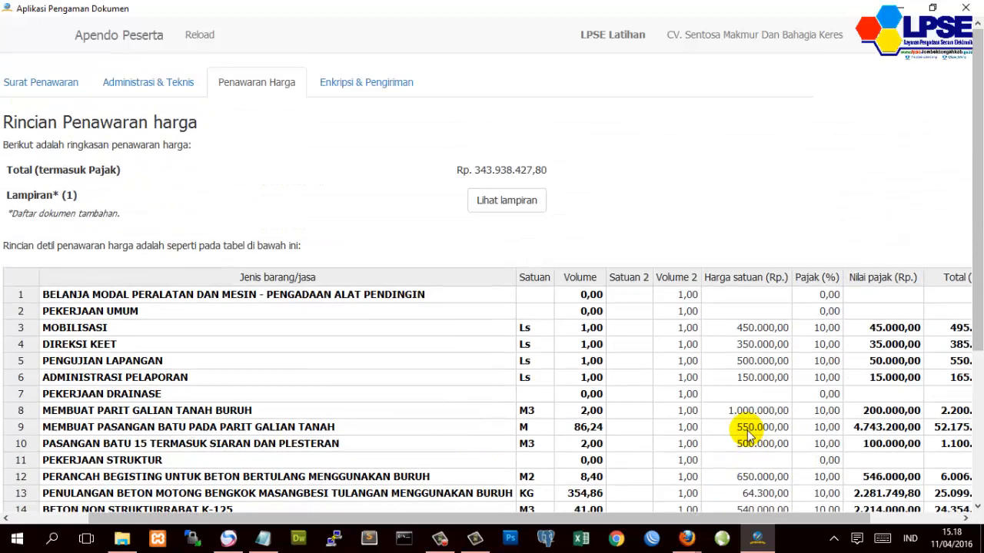
{"action": "scroll", "coordinate": [747, 434], "scroll_direction": "down", "scroll_amount": 3}
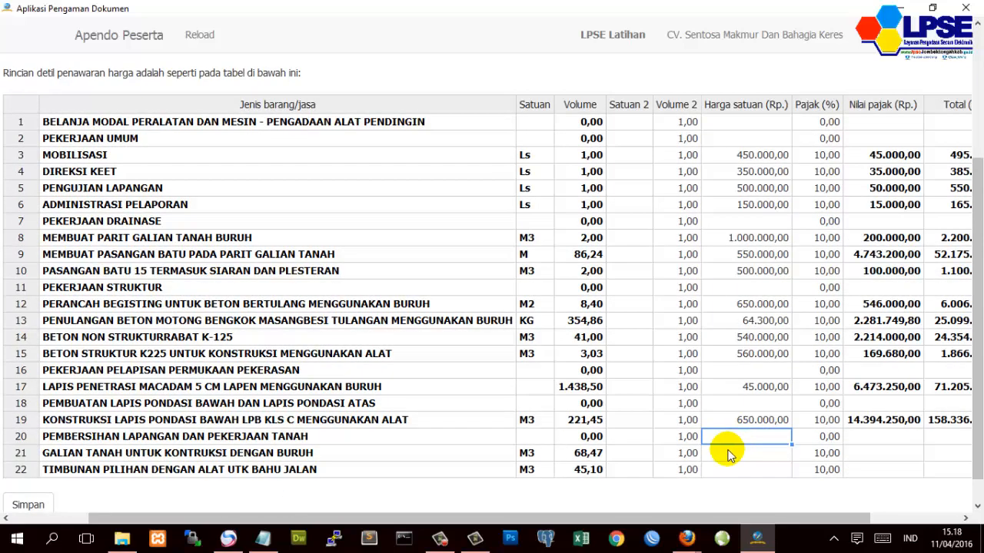
- Price rows 21 and 22 at 50.000 each
{"action": "left_click", "coordinate": [732, 458]}
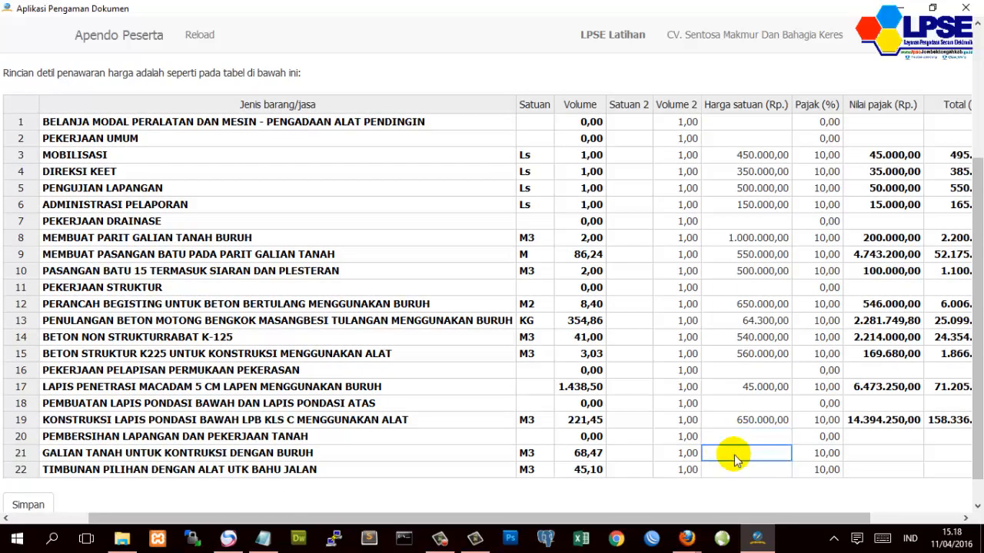
{"action": "type", "text": "50.000"}
{"action": "key", "text": "Return"}
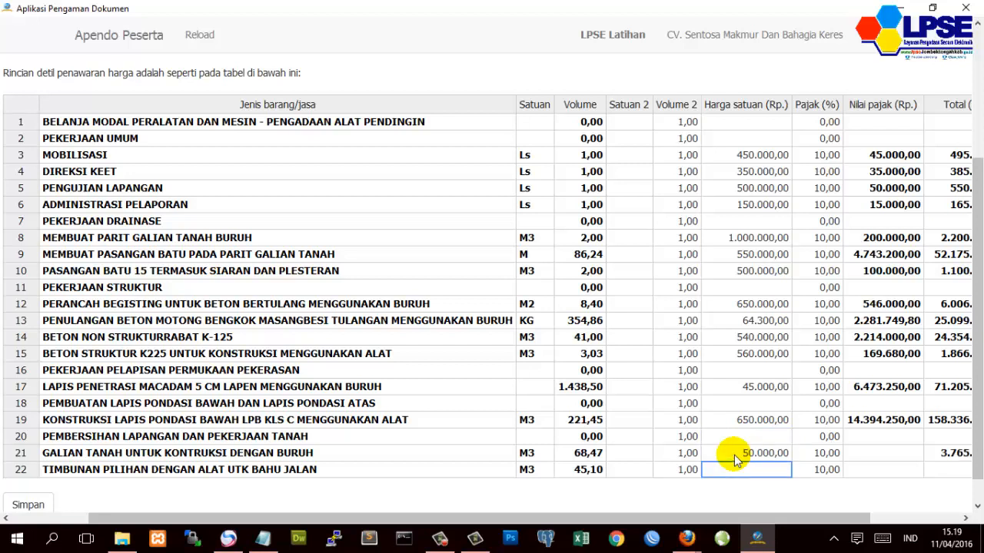
{"action": "left_click", "coordinate": [734, 455]}
{"action": "left_click", "coordinate": [735, 454]}
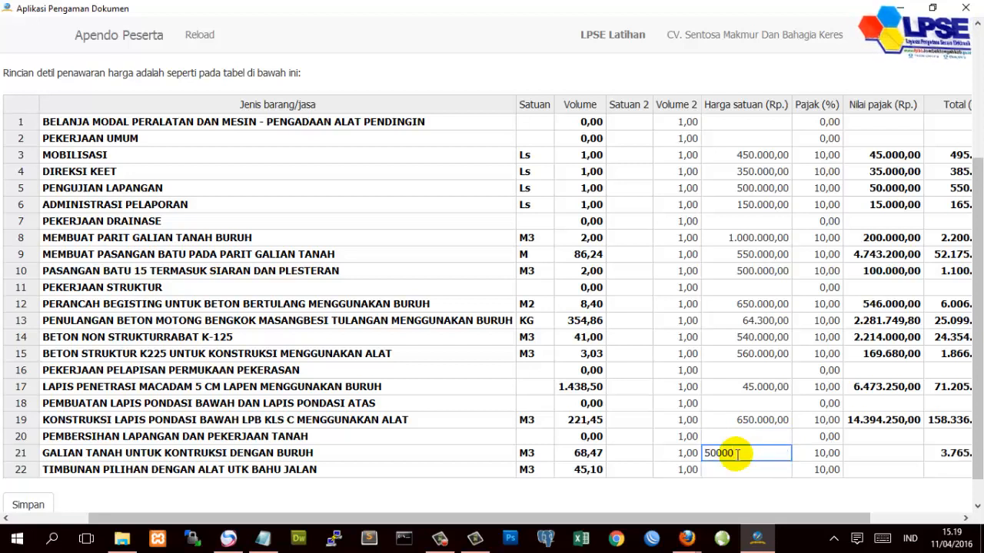
{"action": "key", "text": "Return"}
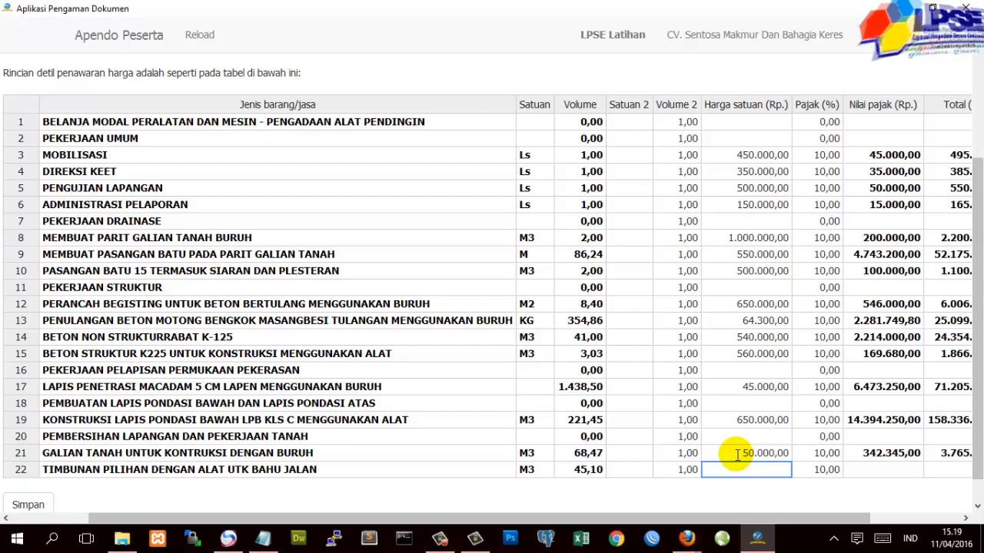
{"action": "type", "text": "50.0"}
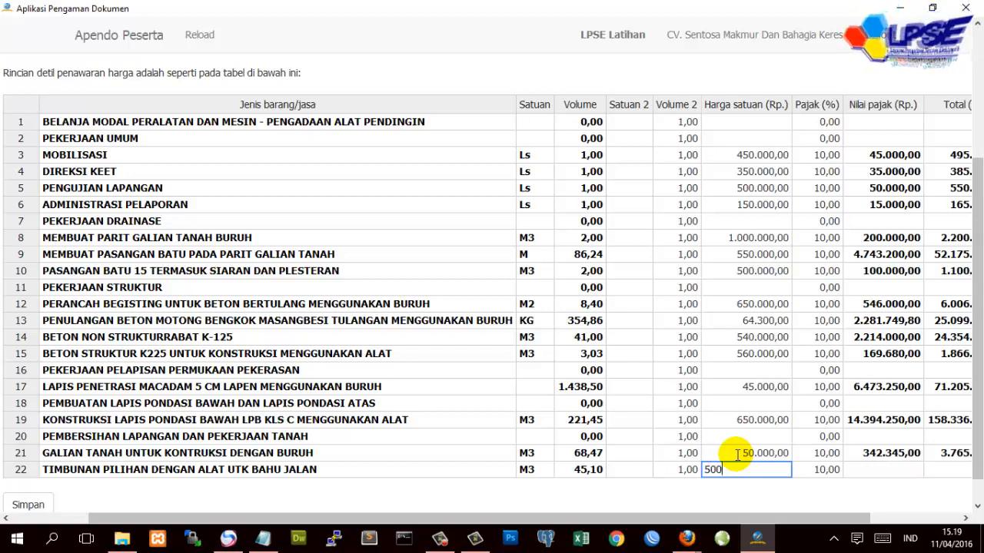
{"action": "type", "text": "00"}
{"action": "key", "text": "Return"}
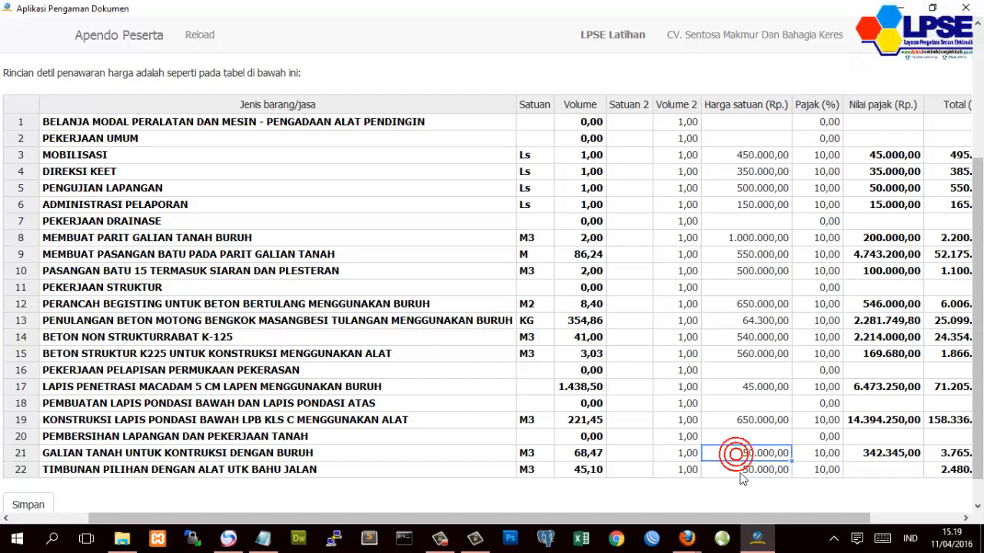
{"action": "double_click", "coordinate": [743, 467]}
{"action": "scroll", "coordinate": [750, 454], "scroll_direction": "up", "scroll_amount": 5}
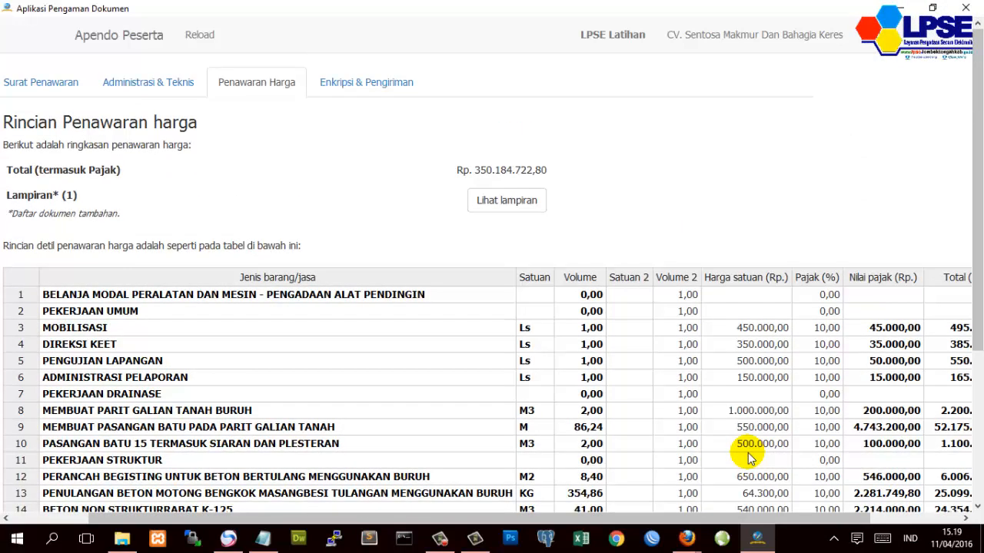
{"action": "scroll", "coordinate": [750, 457], "scroll_direction": "down", "scroll_amount": 1}
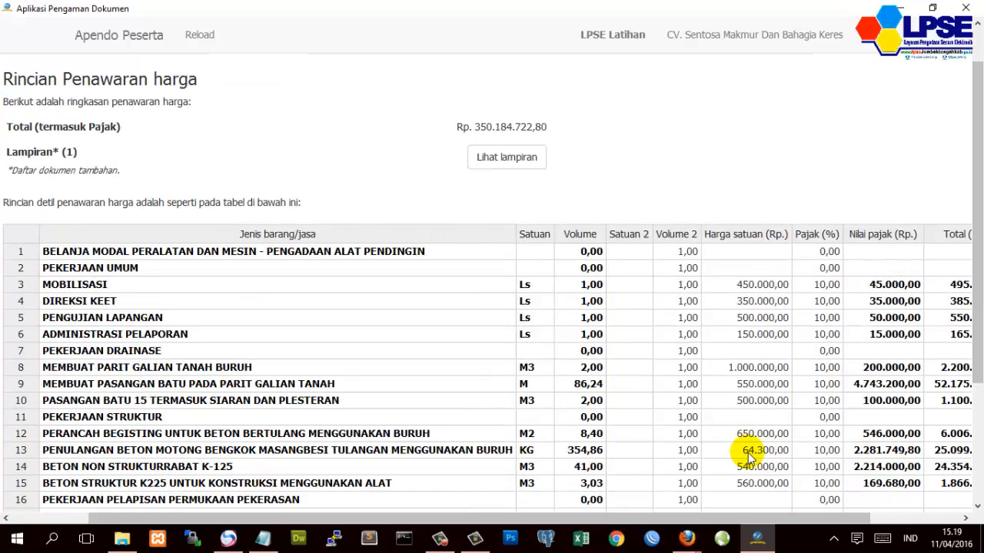
{"action": "scroll", "coordinate": [750, 457], "scroll_direction": "down", "scroll_amount": 1}
{"action": "scroll", "coordinate": [750, 456], "scroll_direction": "down", "scroll_amount": 1}
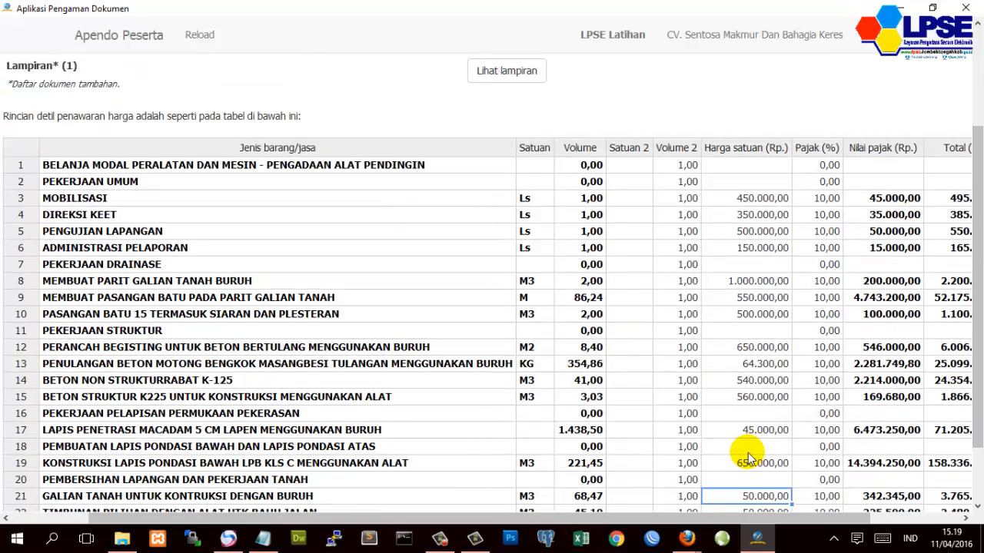
- Correct row 19's unit price to 600.000 and review the updated Rp 338.004.972,80 total
{"action": "left_click", "coordinate": [744, 462]}
{"action": "left_click", "coordinate": [726, 461]}
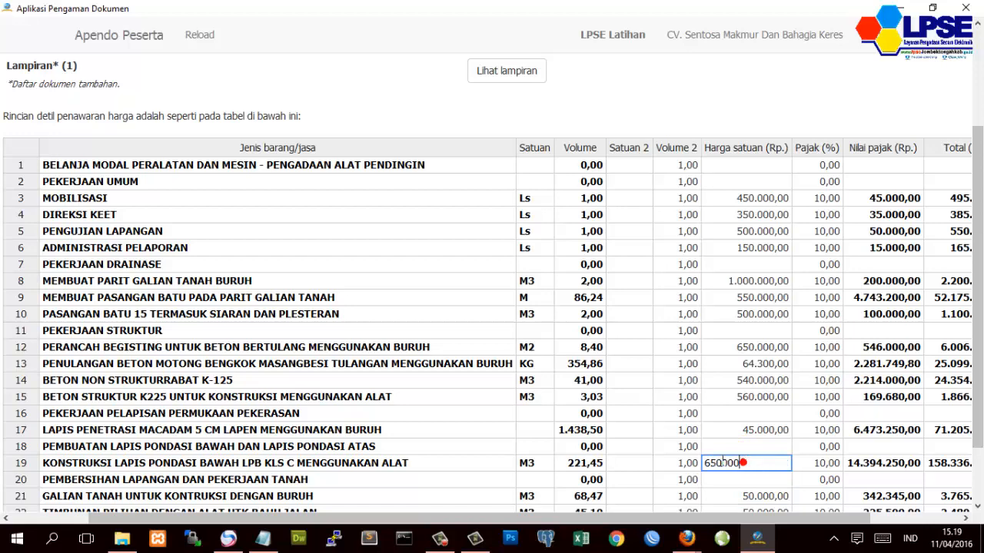
{"action": "key", "text": "BackSpace"}
{"action": "type", "text": "0"}
{"action": "key", "text": "Return"}
{"action": "scroll", "coordinate": [757, 478], "scroll_direction": "down", "scroll_amount": 1}
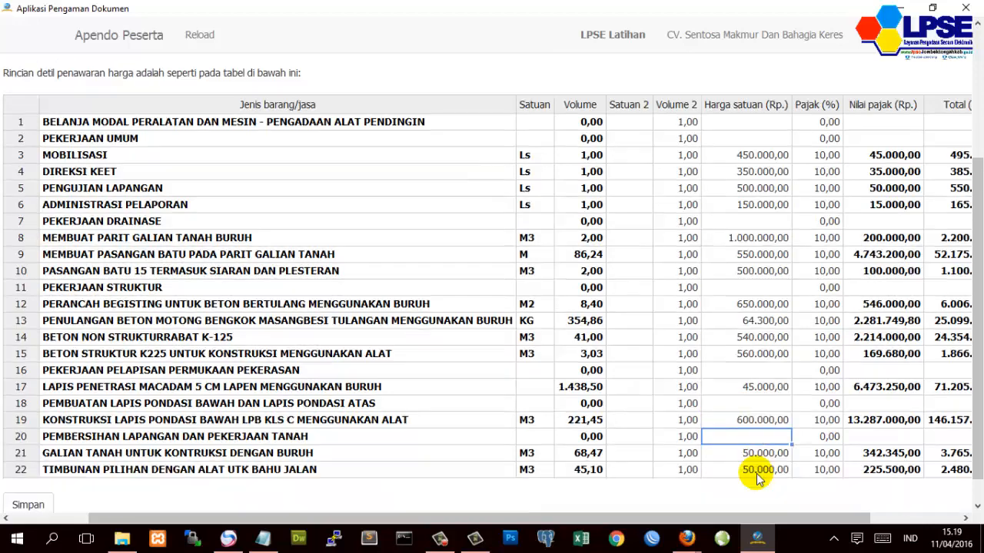
{"action": "scroll", "coordinate": [757, 478], "scroll_direction": "up", "scroll_amount": 1}
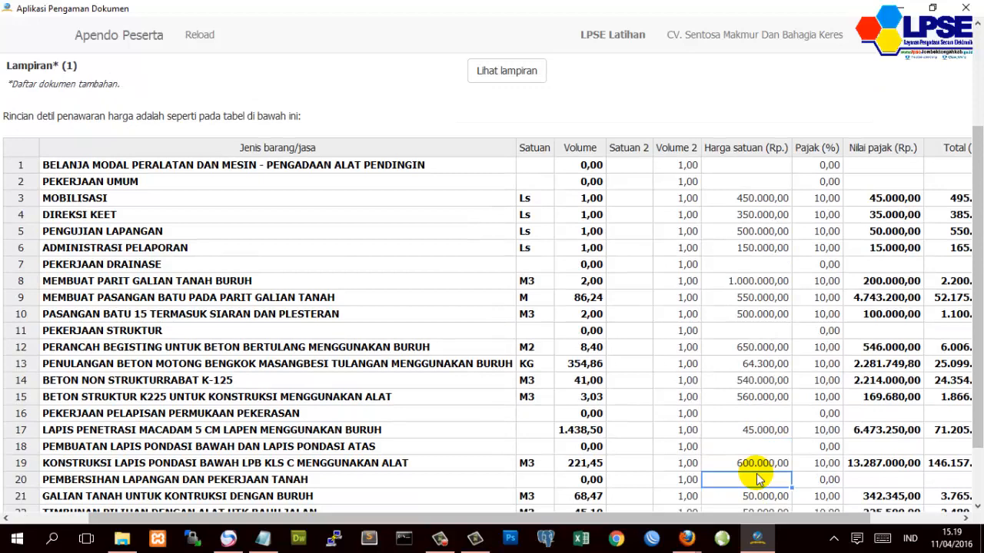
{"action": "left_click", "coordinate": [595, 446]}
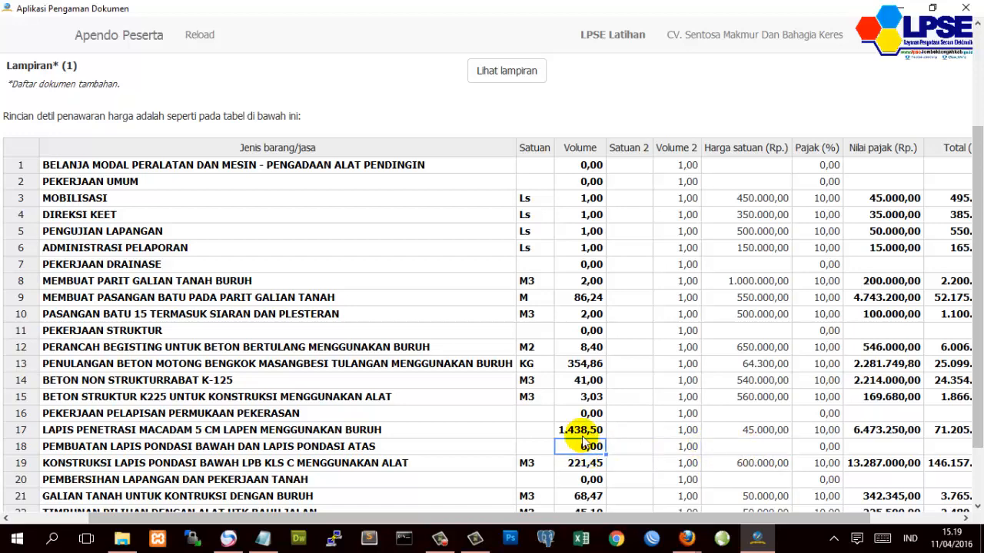
{"action": "scroll", "coordinate": [715, 461], "scroll_direction": "down", "scroll_amount": 1}
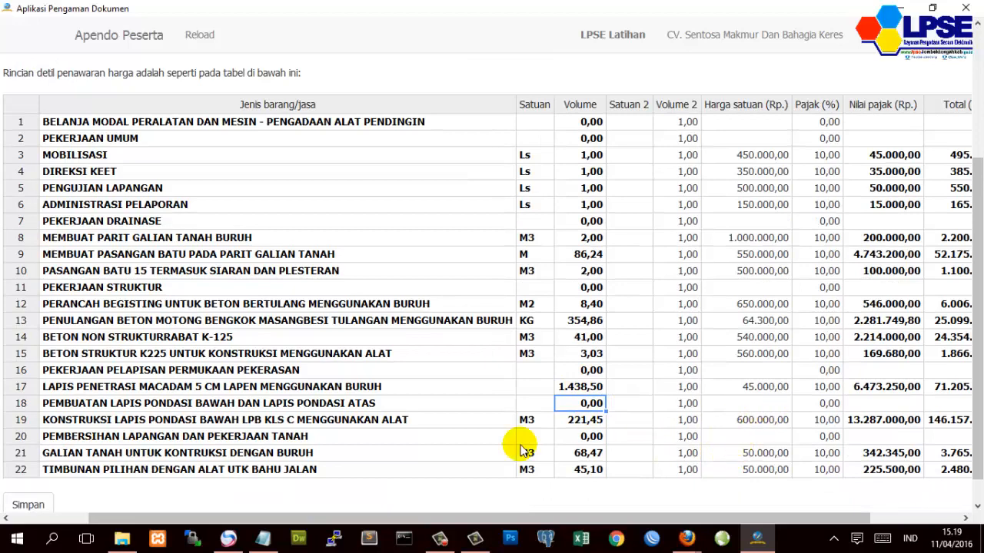
{"action": "scroll", "coordinate": [768, 409], "scroll_direction": "down", "scroll_amount": 1}
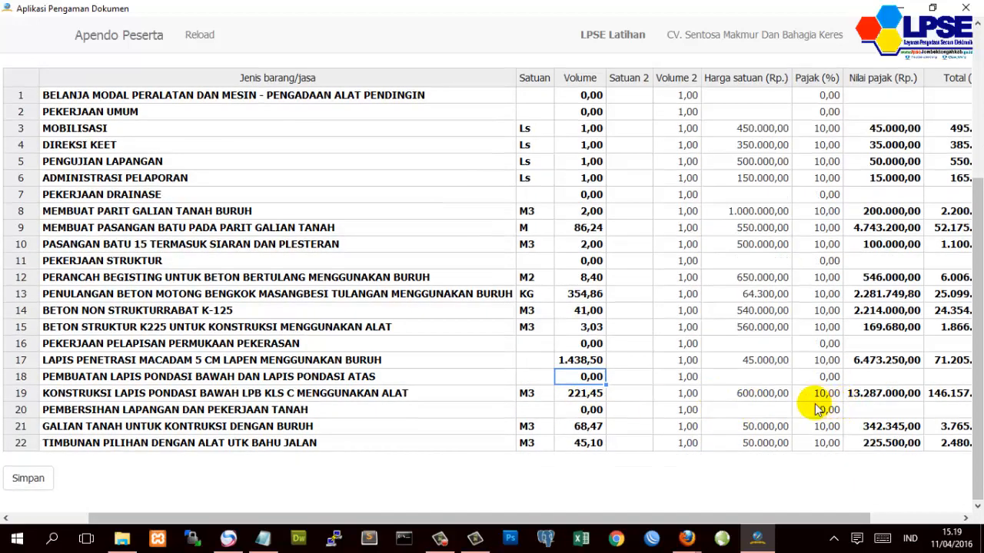
{"action": "scroll", "coordinate": [817, 404], "scroll_direction": "up", "scroll_amount": 3}
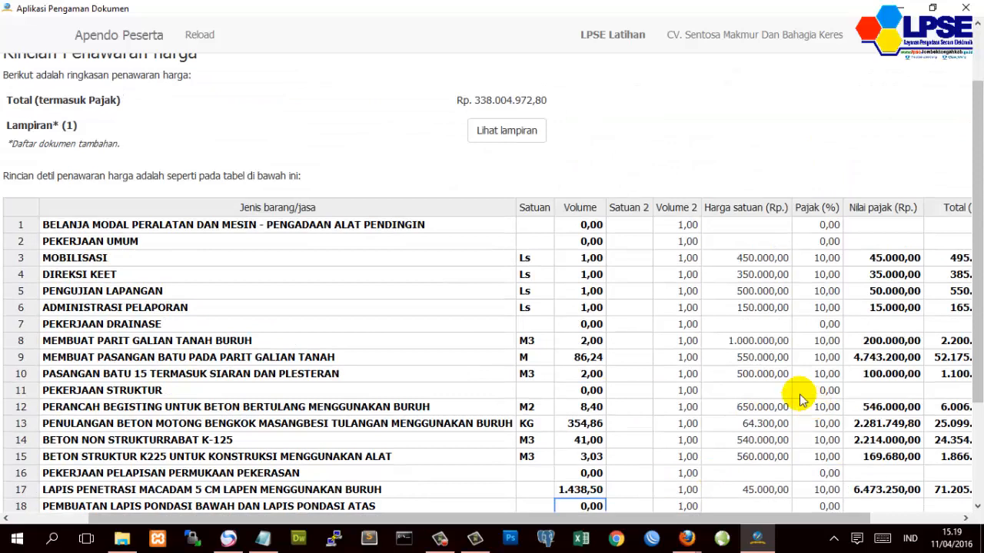
{"action": "scroll", "coordinate": [662, 324], "scroll_direction": "up", "scroll_amount": 1}
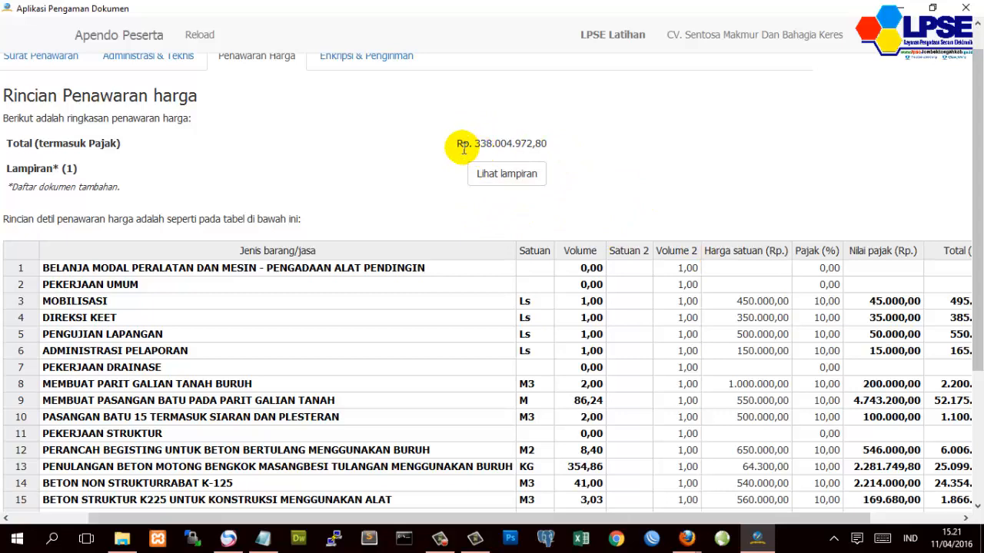
- Attach the Dok Pengadaan [21999] PDF from the DOWNLOAD folder as the Analisis Harga Satuan document
{"action": "left_click", "coordinate": [502, 175]}
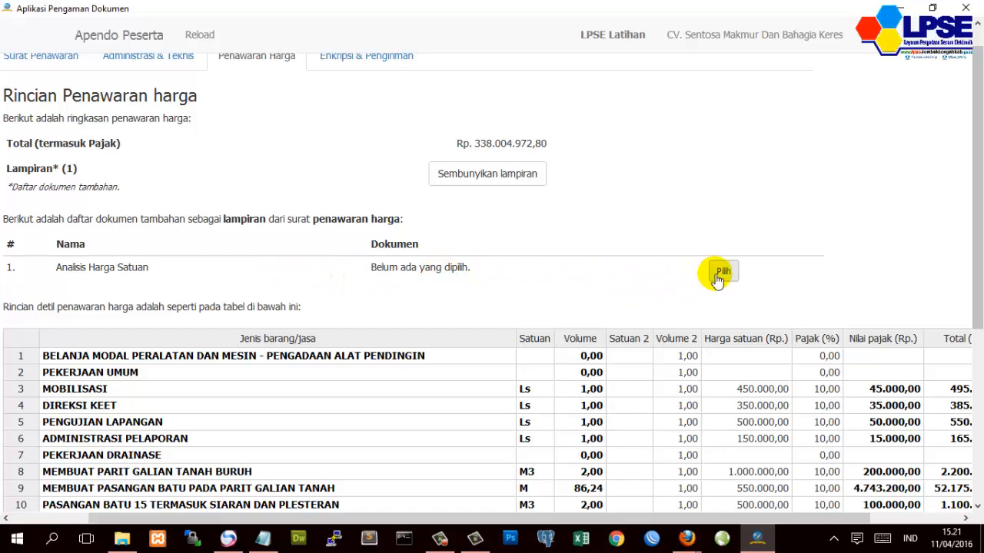
{"action": "left_click", "coordinate": [722, 273]}
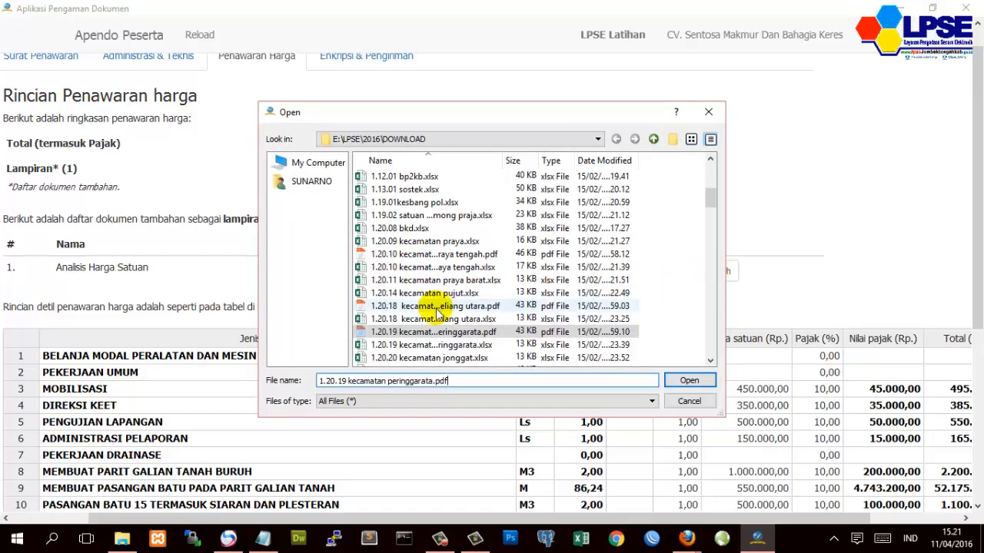
{"action": "scroll", "coordinate": [436, 313], "scroll_direction": "down", "scroll_amount": 3}
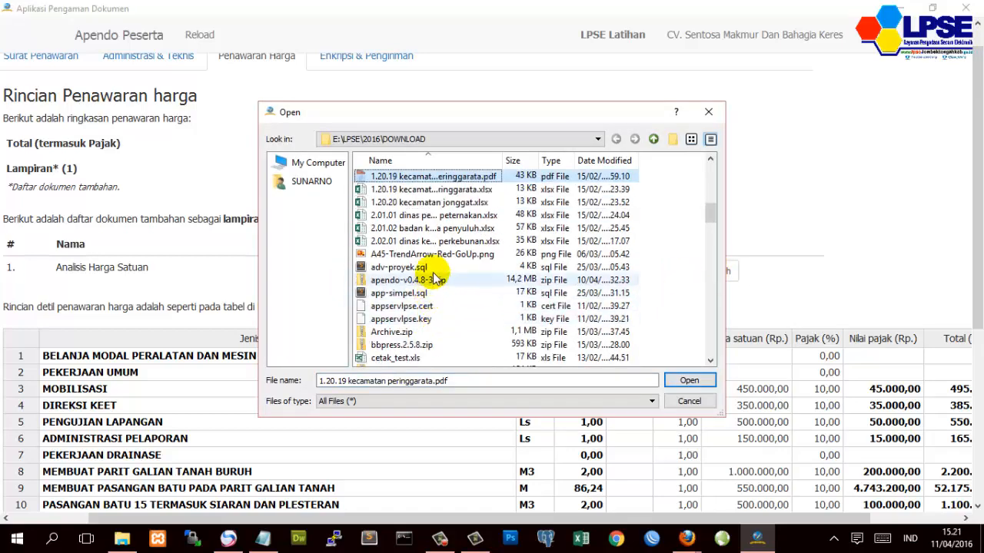
{"action": "scroll", "coordinate": [432, 281], "scroll_direction": "down", "scroll_amount": 3}
{"action": "left_click", "coordinate": [425, 307]}
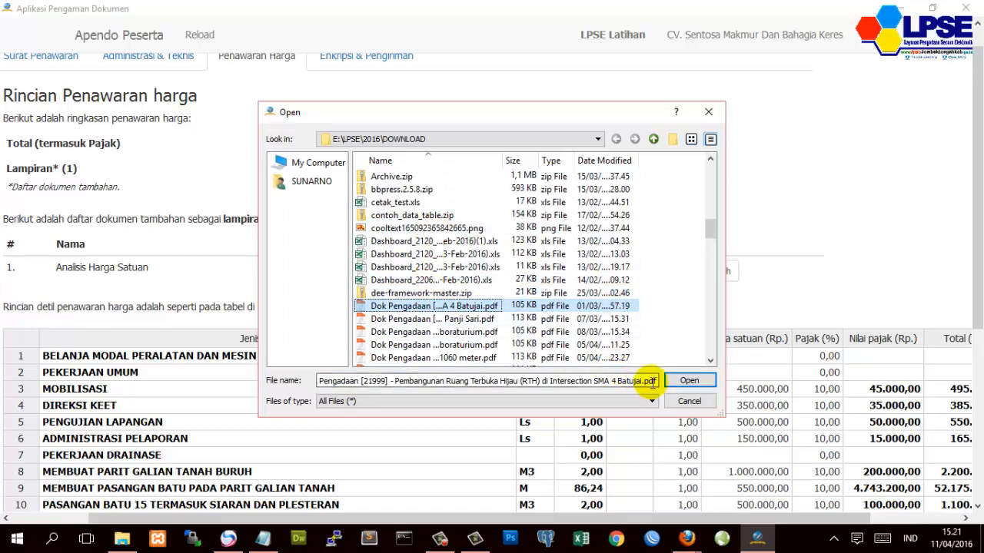
{"action": "left_click", "coordinate": [680, 383]}
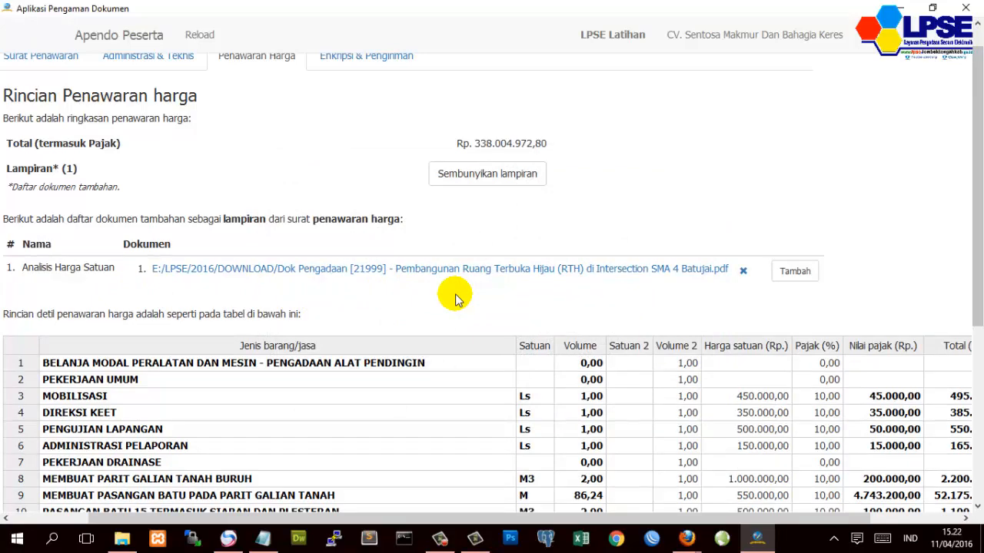
{"action": "scroll", "coordinate": [455, 298], "scroll_direction": "down", "scroll_amount": 5}
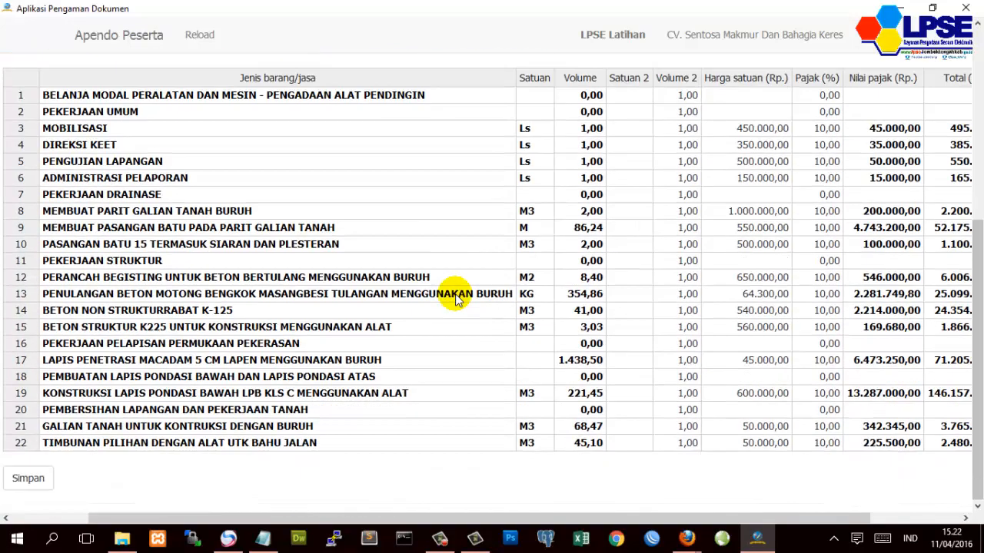
- Save the price offer, getting the Berhasil menyimpan data Penawaran Harga confirmation
{"action": "left_click", "coordinate": [31, 478]}
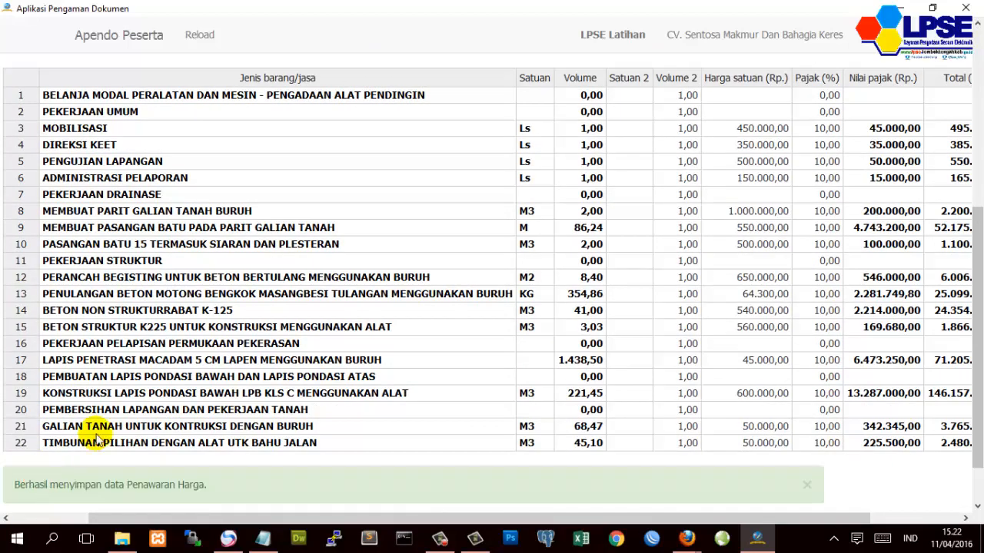
{"action": "scroll", "coordinate": [269, 277], "scroll_direction": "up", "scroll_amount": 5}
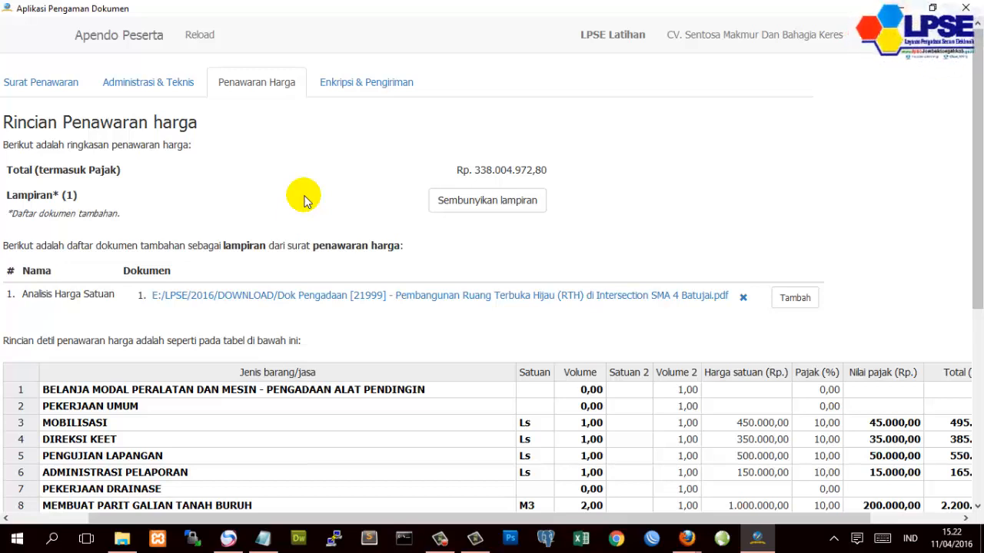
- Try encrypting, review the Surat Penawaran, Administrasi & Teknis and Penawaran Harga tabs, then return to Enkripsi & Pengiriman
{"action": "left_click", "coordinate": [355, 85]}
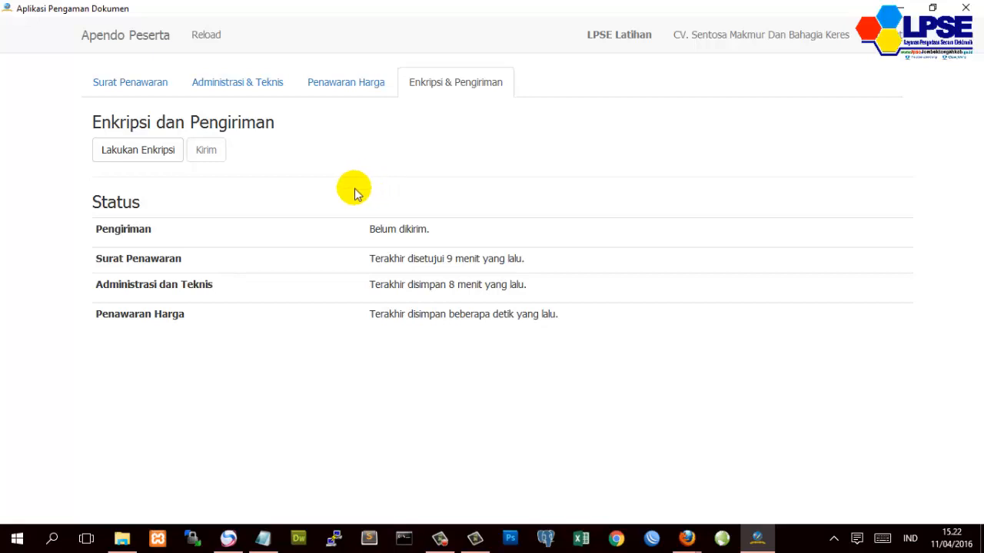
{"action": "left_click", "coordinate": [120, 160]}
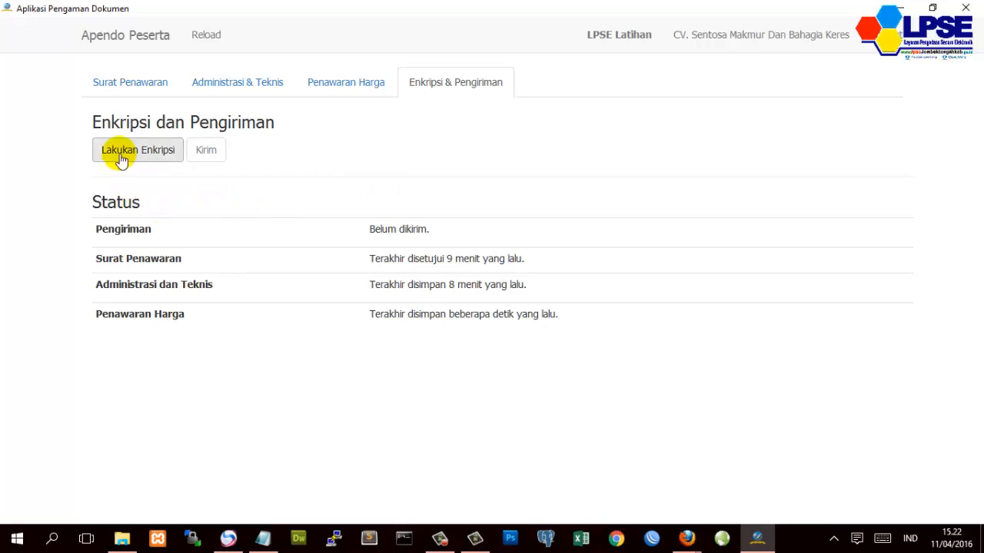
{"action": "left_click", "coordinate": [123, 90]}
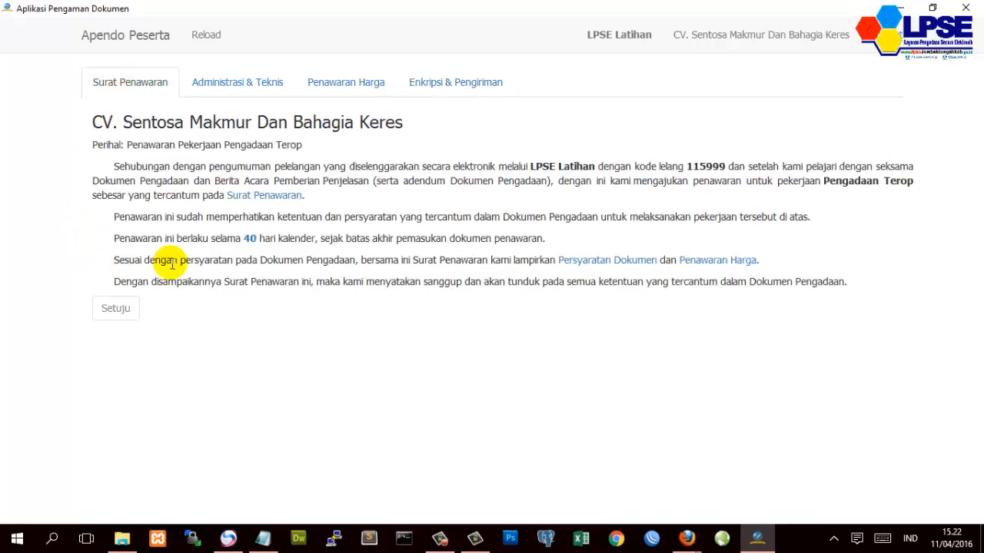
{"action": "left_click", "coordinate": [228, 86]}
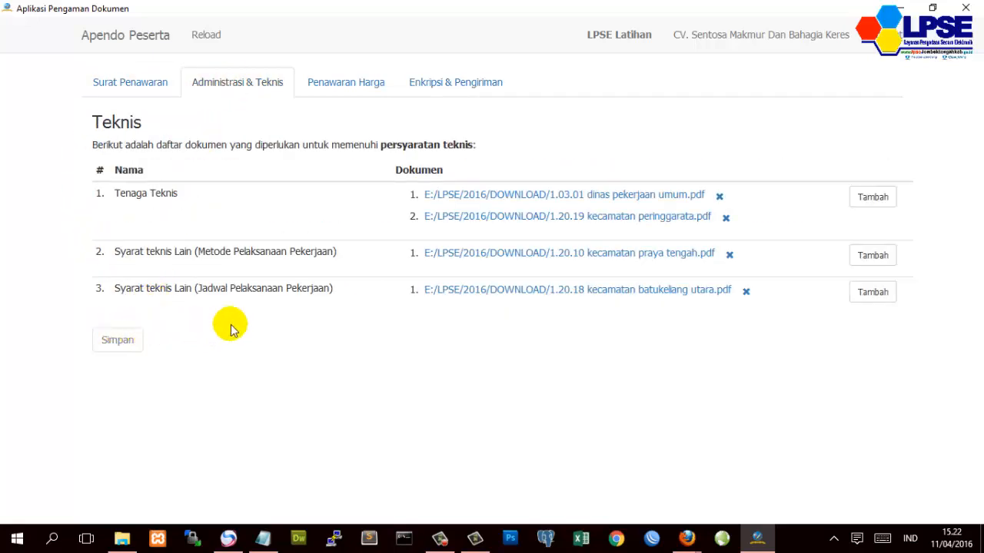
{"action": "left_click", "coordinate": [319, 84]}
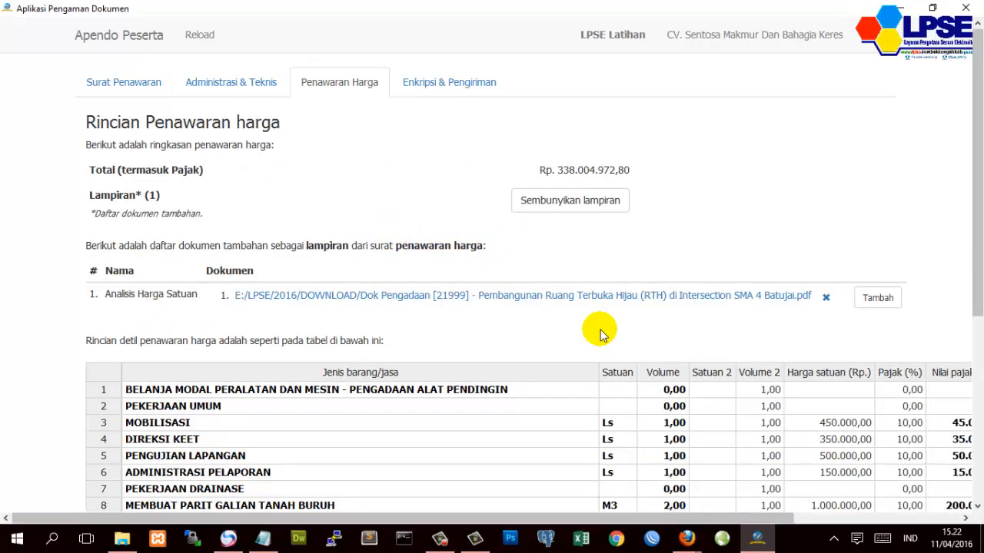
{"action": "scroll", "coordinate": [597, 328], "scroll_direction": "down", "scroll_amount": 4}
{"action": "scroll", "coordinate": [601, 339], "scroll_direction": "up", "scroll_amount": 5}
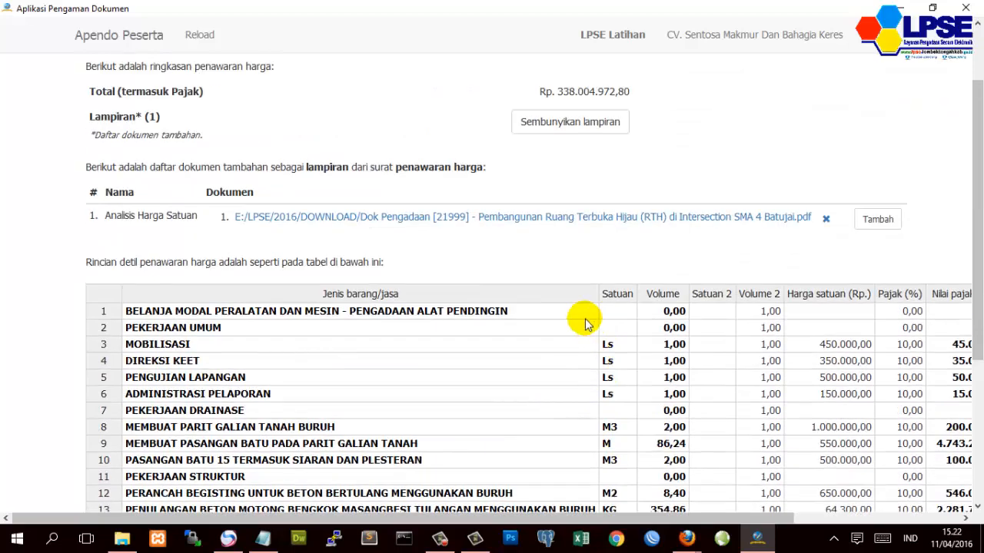
{"action": "left_click", "coordinate": [443, 84]}
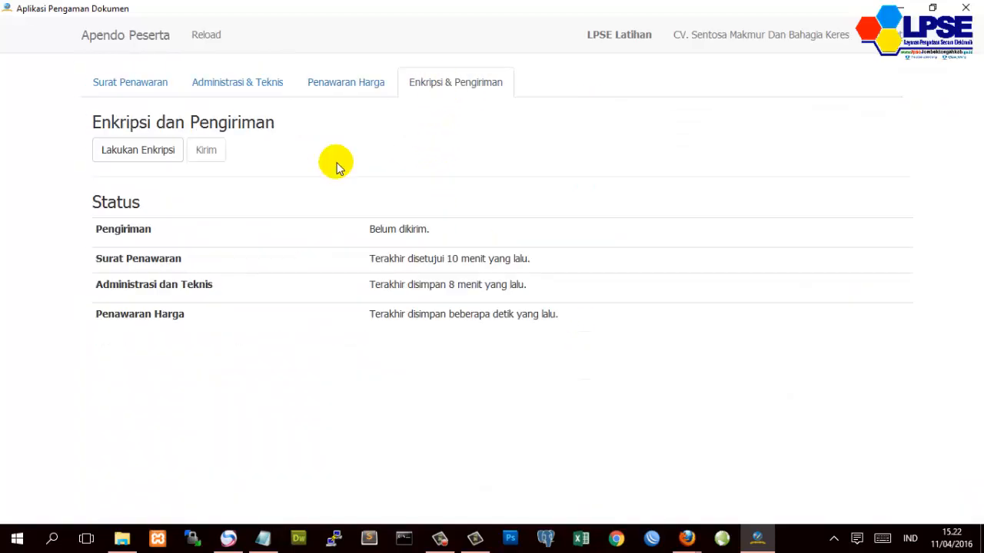
- Encrypt the Administrasi dan Teknis and Penawaran Harga files so each gets an md5 hash
{"action": "left_click", "coordinate": [108, 157]}
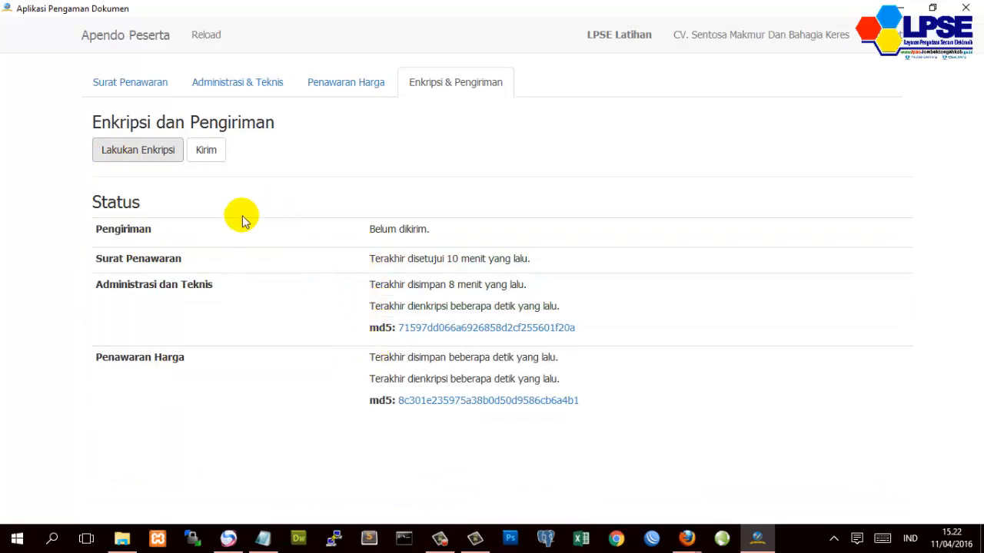
{"action": "left_click", "coordinate": [442, 229]}
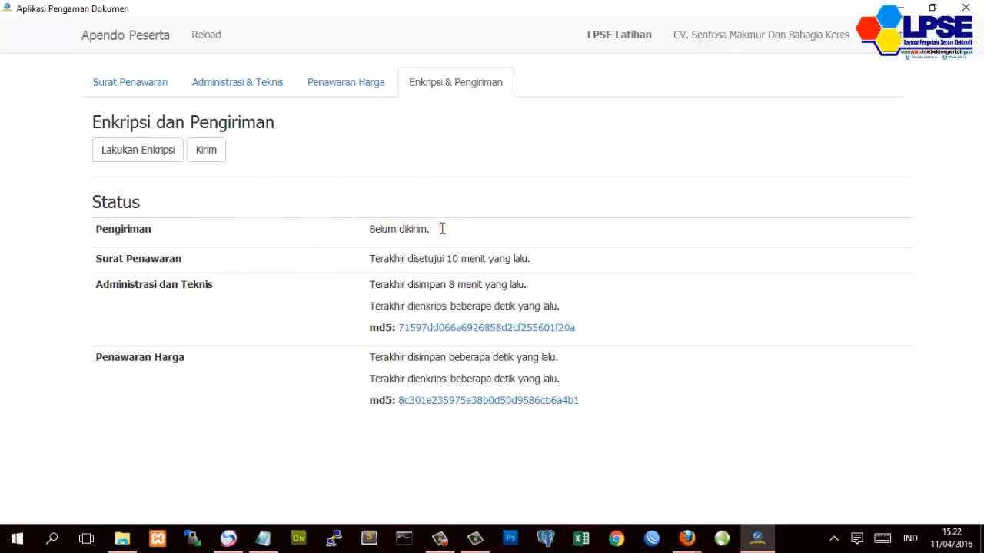
{"action": "left_click_drag", "start_coordinate": [442, 228], "coordinate": [365, 230]}
{"action": "left_click", "coordinate": [395, 200]}
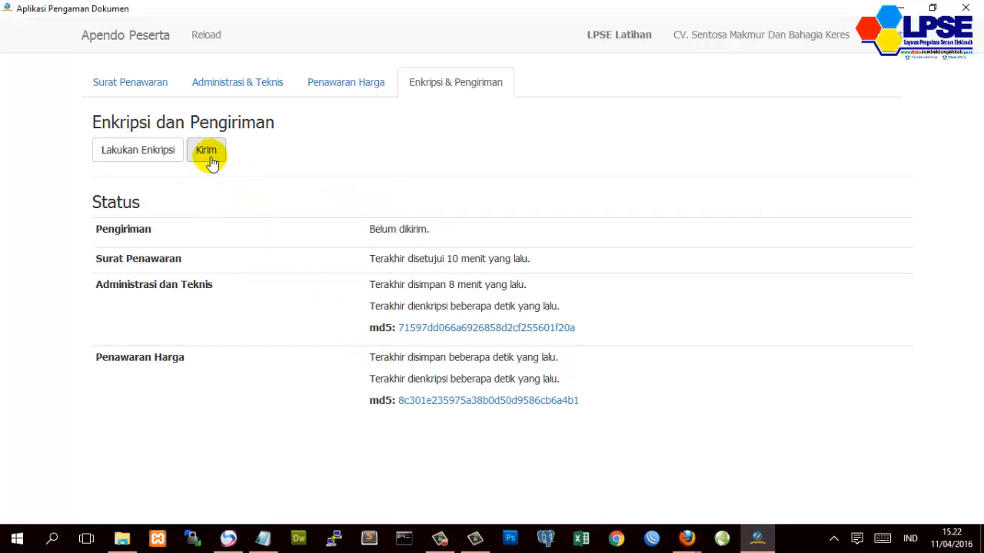
- Send the encrypted offer with Kirim so the Struk Pengiriman receipt opens
{"action": "left_click", "coordinate": [211, 157]}
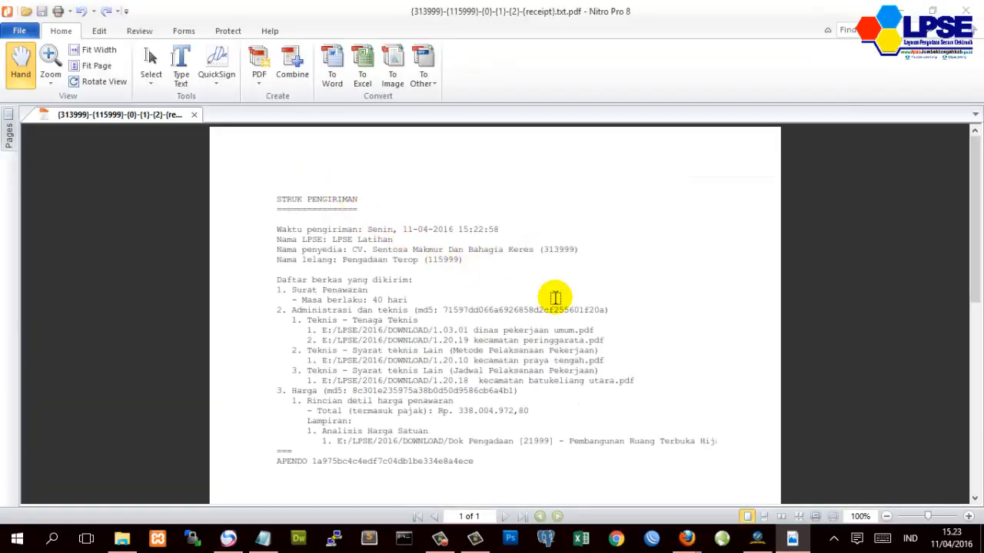
- Zoom the Struk Pengiriman receipt to 150% and scroll through its listed documents
{"action": "left_click", "coordinate": [969, 517]}
{"action": "left_click", "coordinate": [969, 516]}
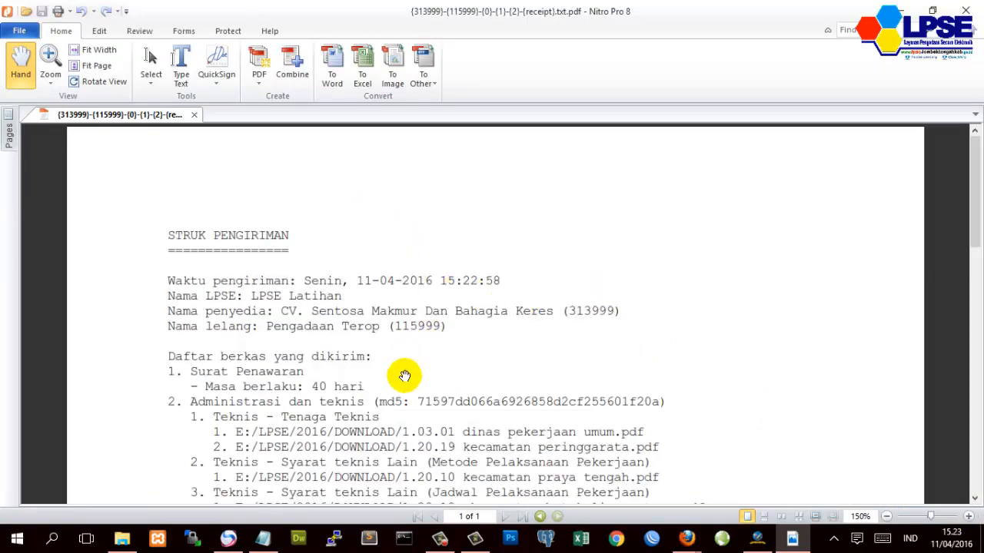
{"action": "scroll", "coordinate": [405, 376], "scroll_direction": "down", "scroll_amount": 3}
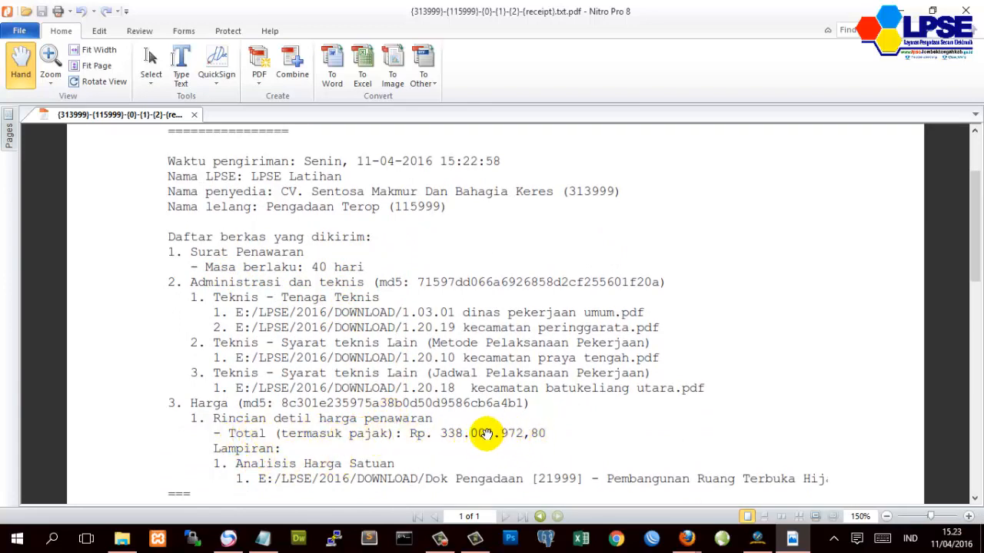
{"action": "scroll", "coordinate": [465, 444], "scroll_direction": "up", "scroll_amount": 1}
{"action": "scroll", "coordinate": [464, 442], "scroll_direction": "down", "scroll_amount": 1}
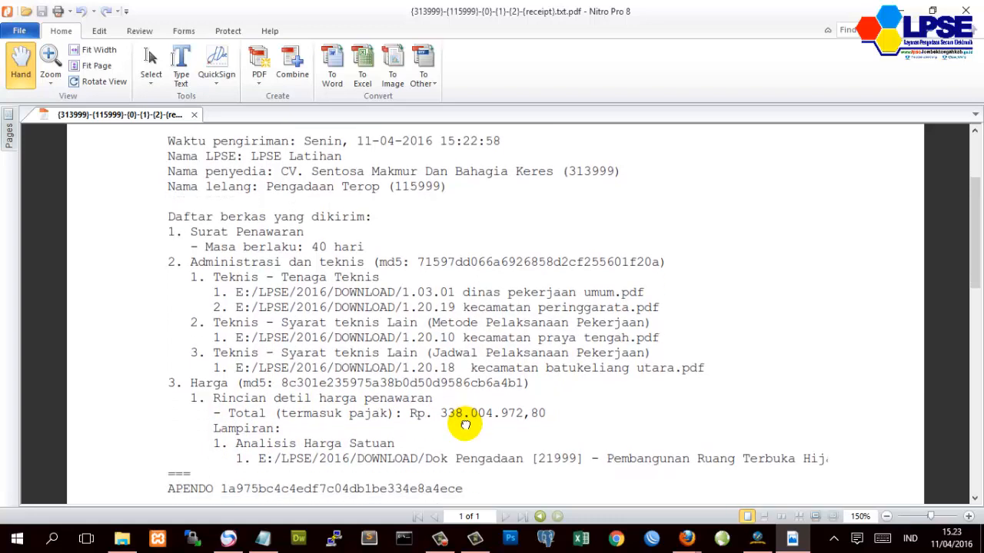
{"action": "scroll", "coordinate": [465, 424], "scroll_direction": "down", "scroll_amount": 1}
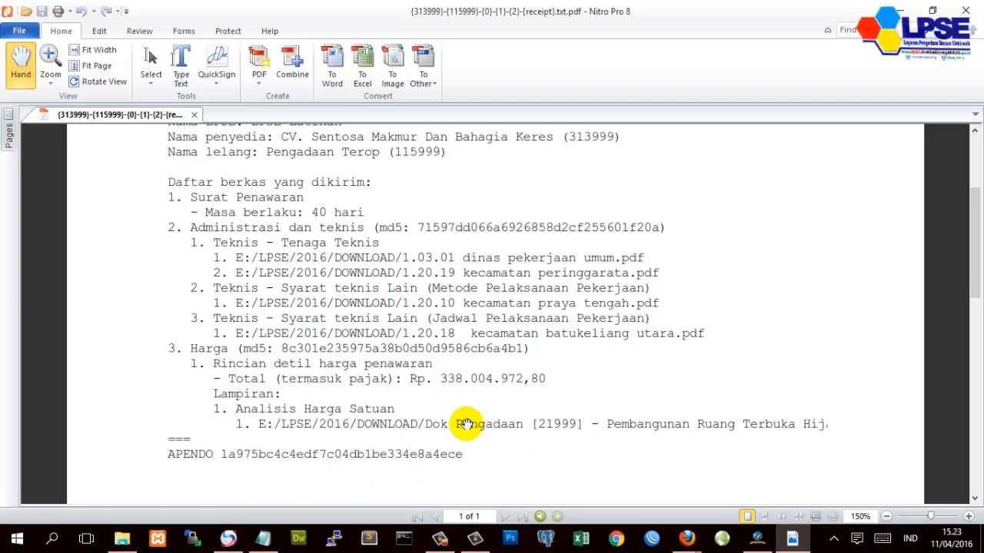
{"action": "scroll", "coordinate": [435, 422], "scroll_direction": "up", "scroll_amount": 3}
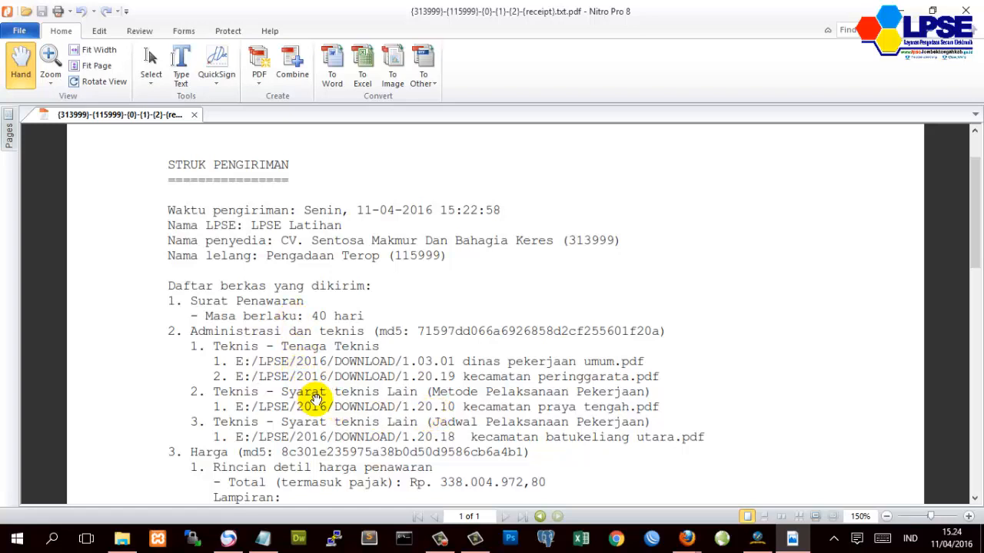
- Pan down to the Rp 338.004.972,80 total, then back up to the STRUK PENGIRIMAN header
{"action": "left_click_drag", "start_coordinate": [315, 399], "coordinate": [315, 380]}
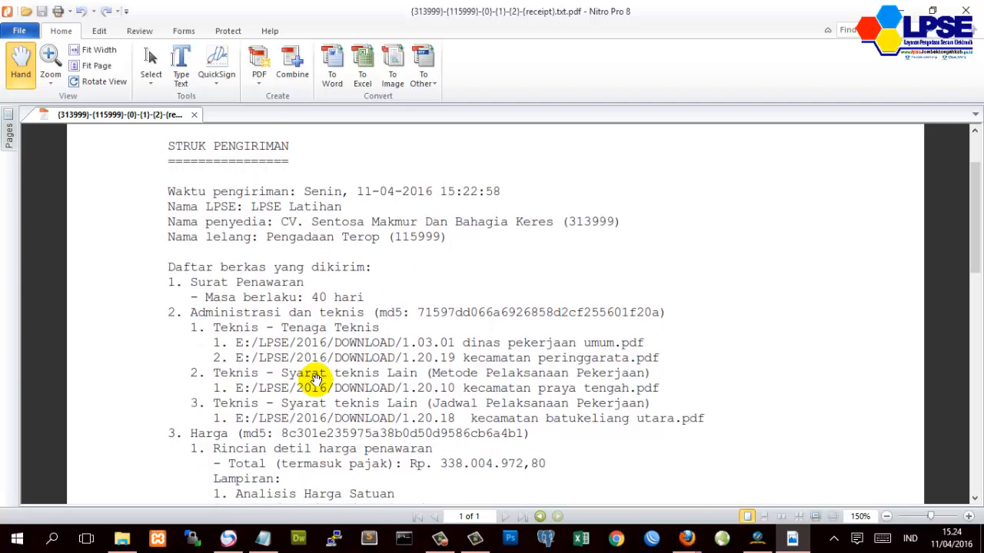
{"action": "scroll", "coordinate": [293, 392], "scroll_direction": "down", "scroll_amount": 1}
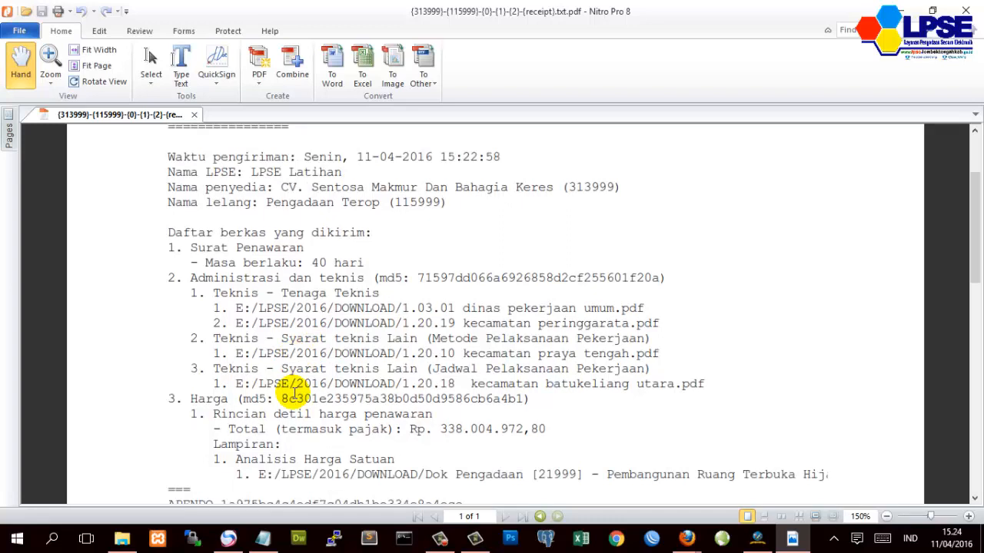
{"action": "scroll", "coordinate": [316, 350], "scroll_direction": "down", "scroll_amount": 2}
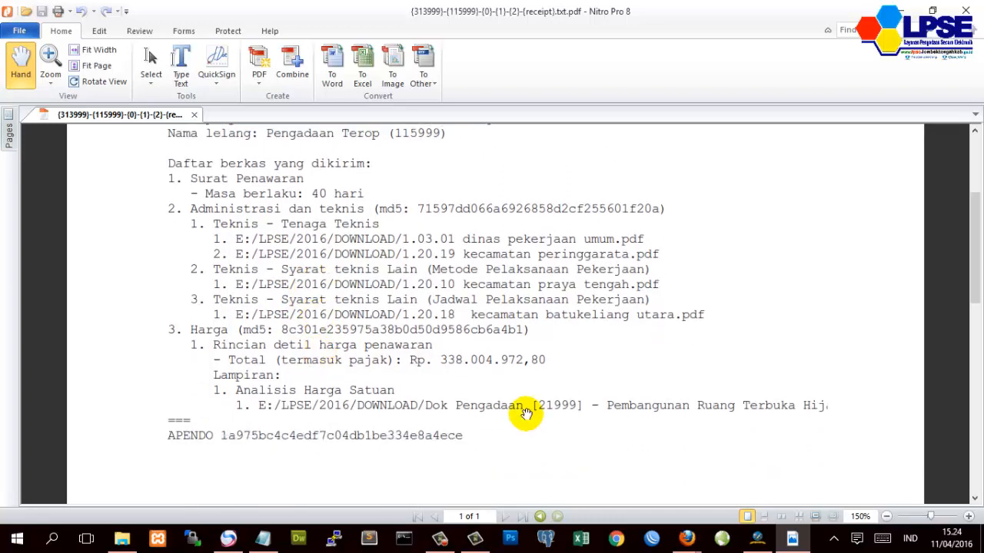
{"action": "left_click_drag", "start_coordinate": [443, 296], "coordinate": [415, 394]}
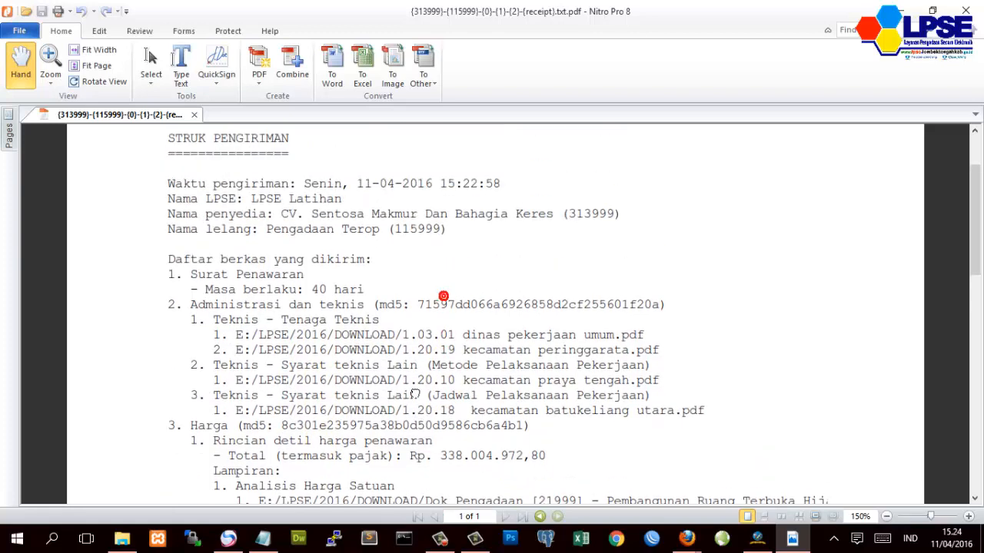
{"action": "scroll", "coordinate": [412, 388], "scroll_direction": "up", "scroll_amount": 3}
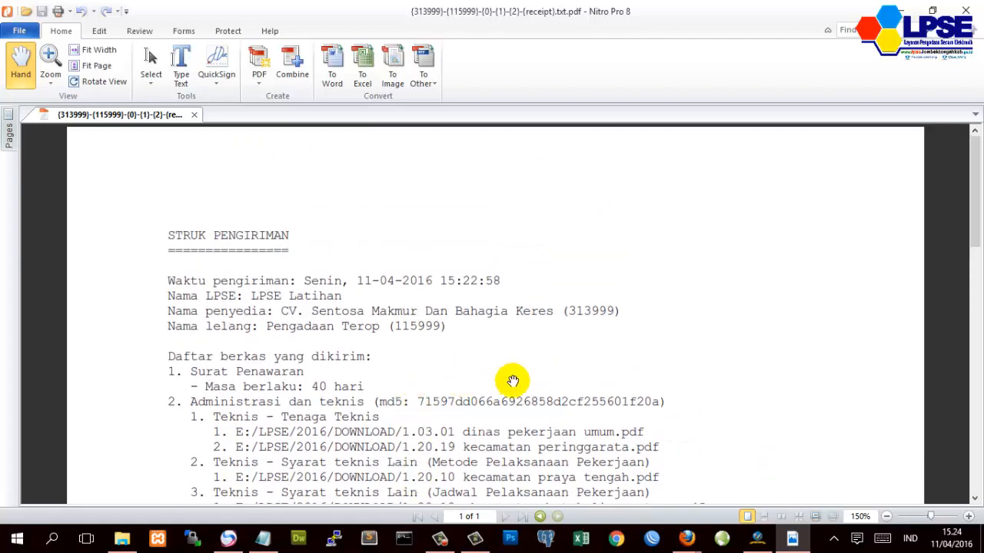